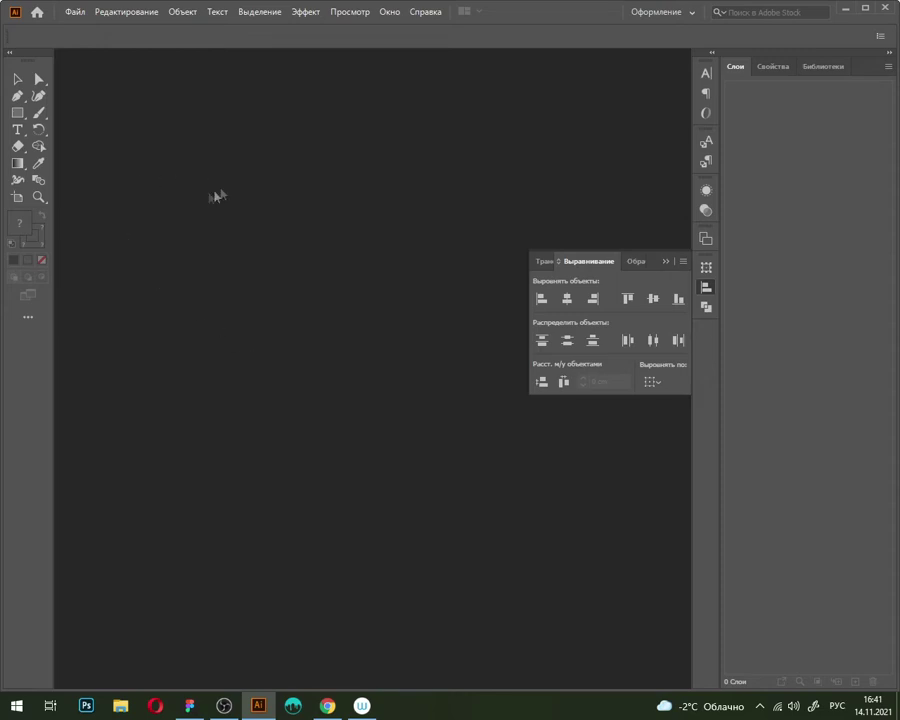
Step: Review the existing highlight covers on the Instagram profile for reference
key(alt+Tab)
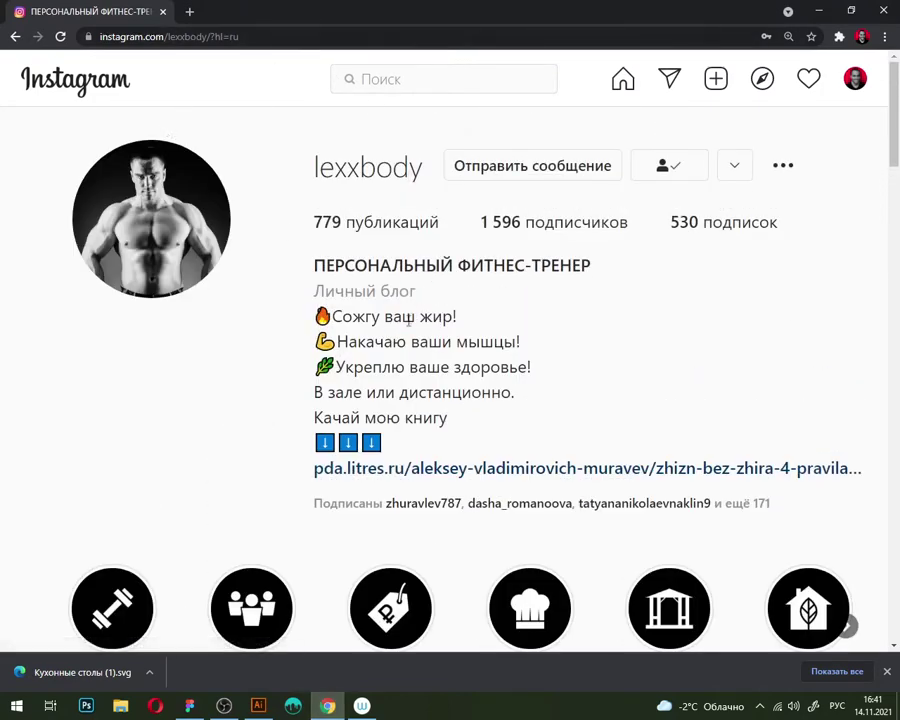
scroll(503, 366, down, 2)
scroll(155, 410, down, 1)
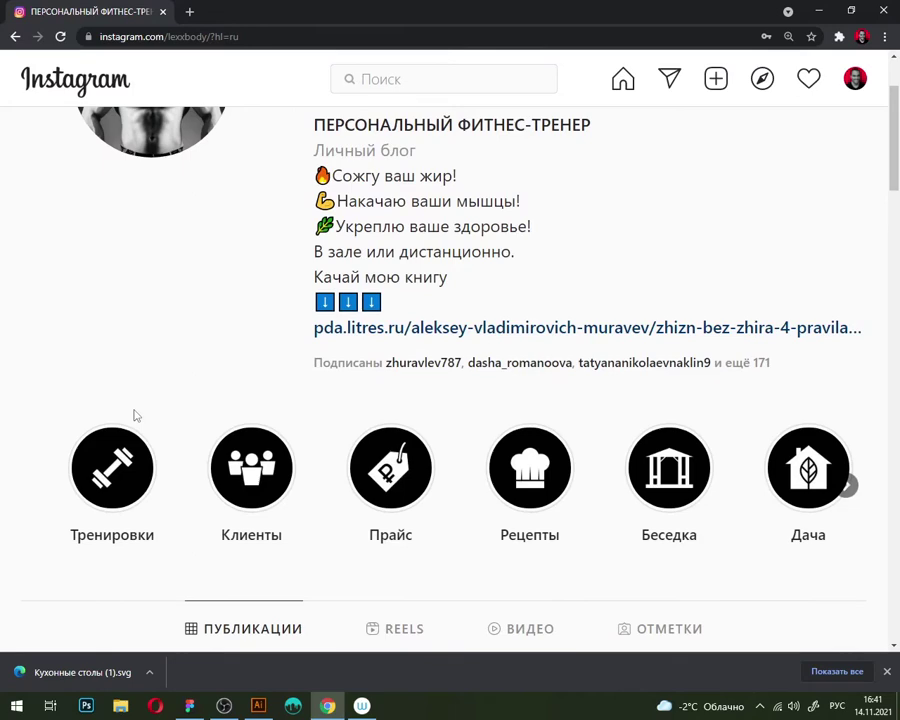
scroll(197, 383, down, 1)
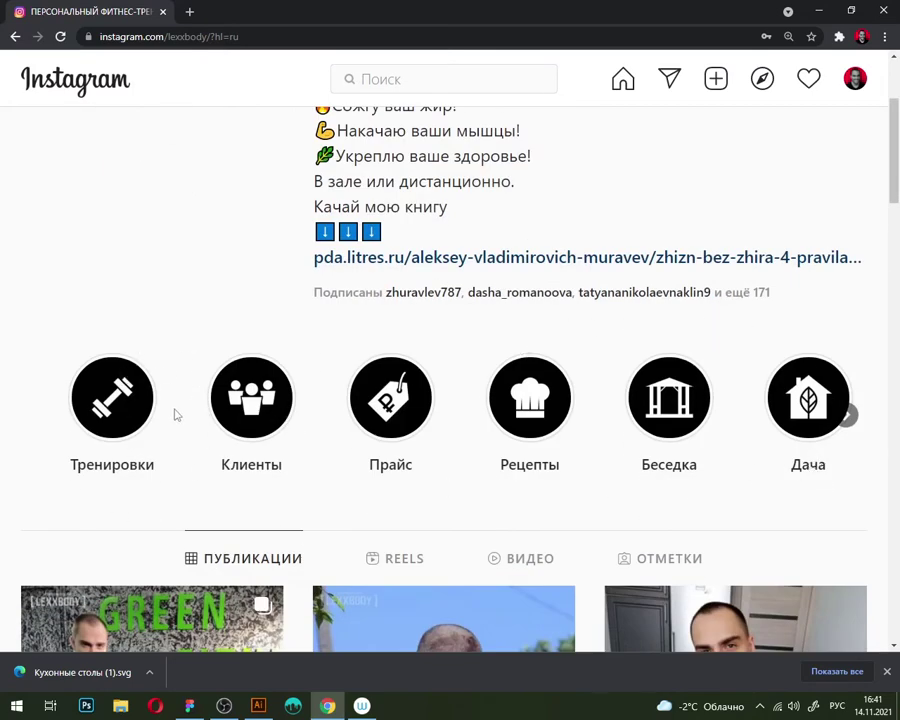
click(847, 416)
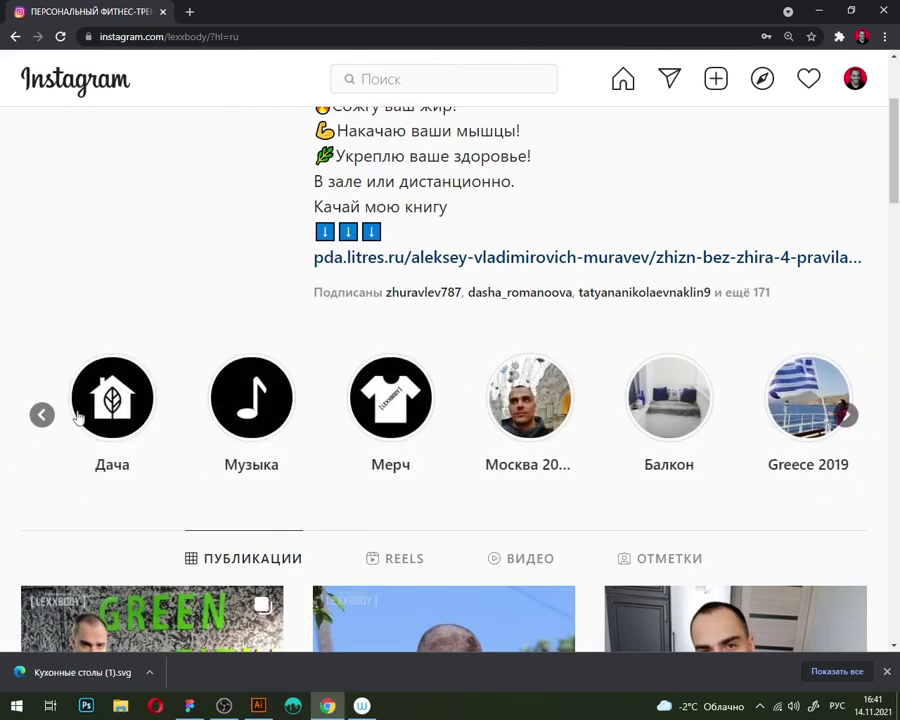
click(46, 418)
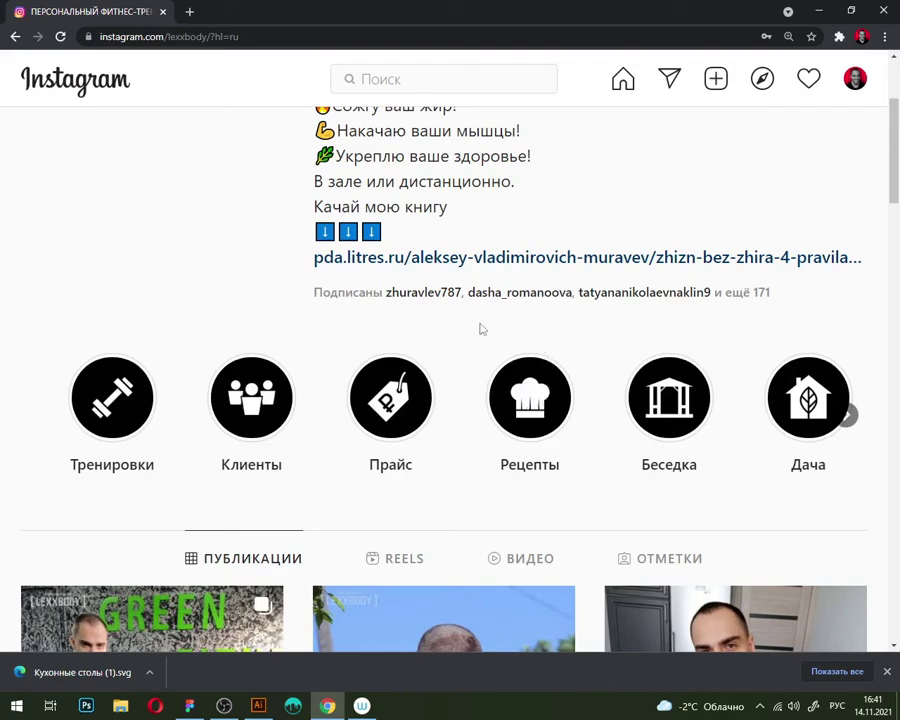
Step: Create a new 1080 × 1080 px RGB document measured in pixels
click(258, 705)
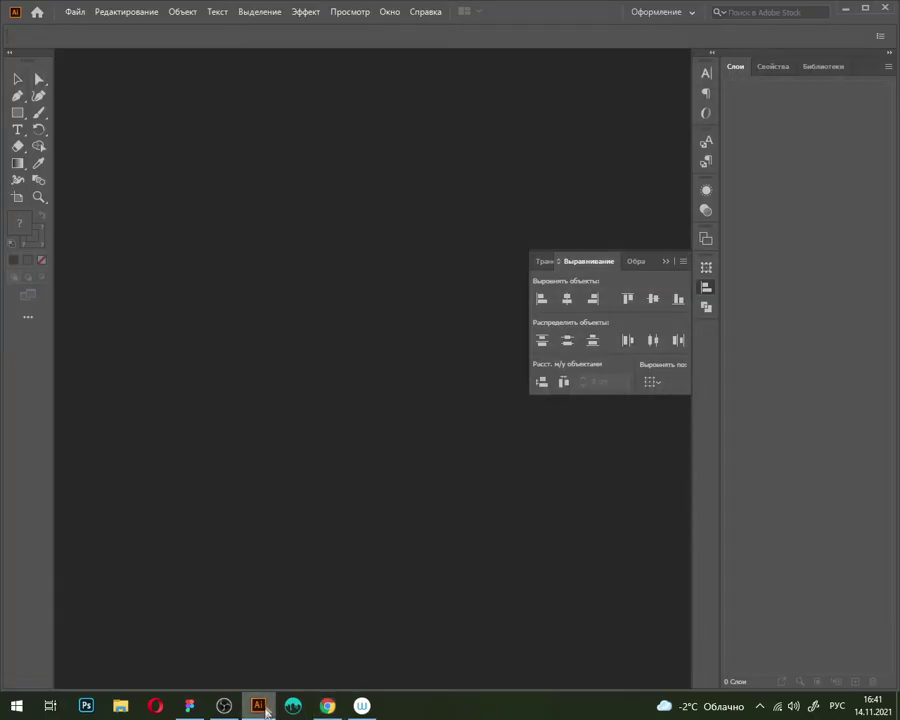
click(74, 14)
click(94, 25)
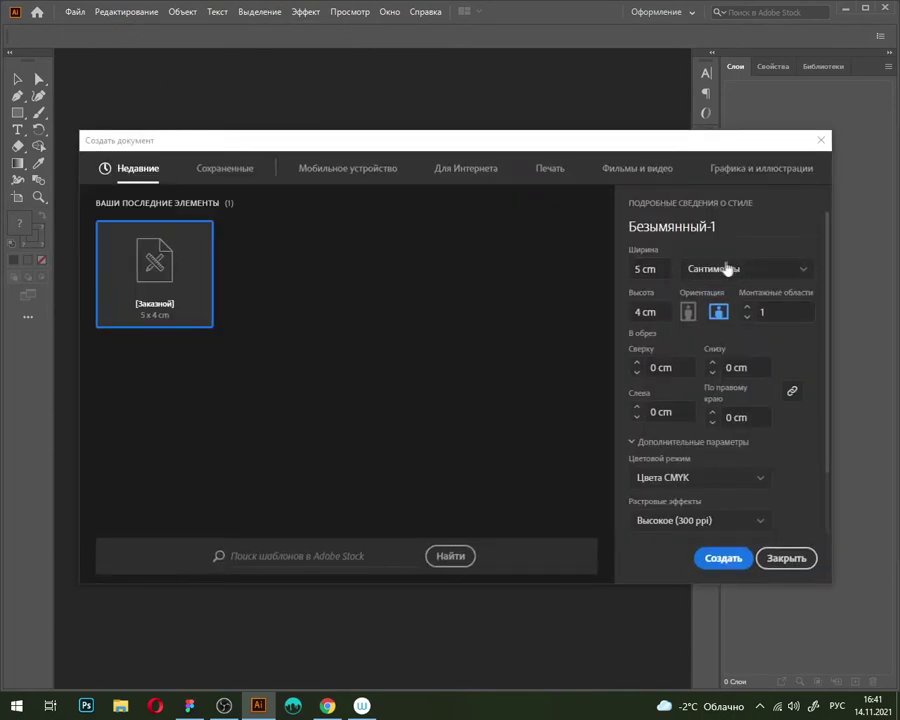
click(727, 268)
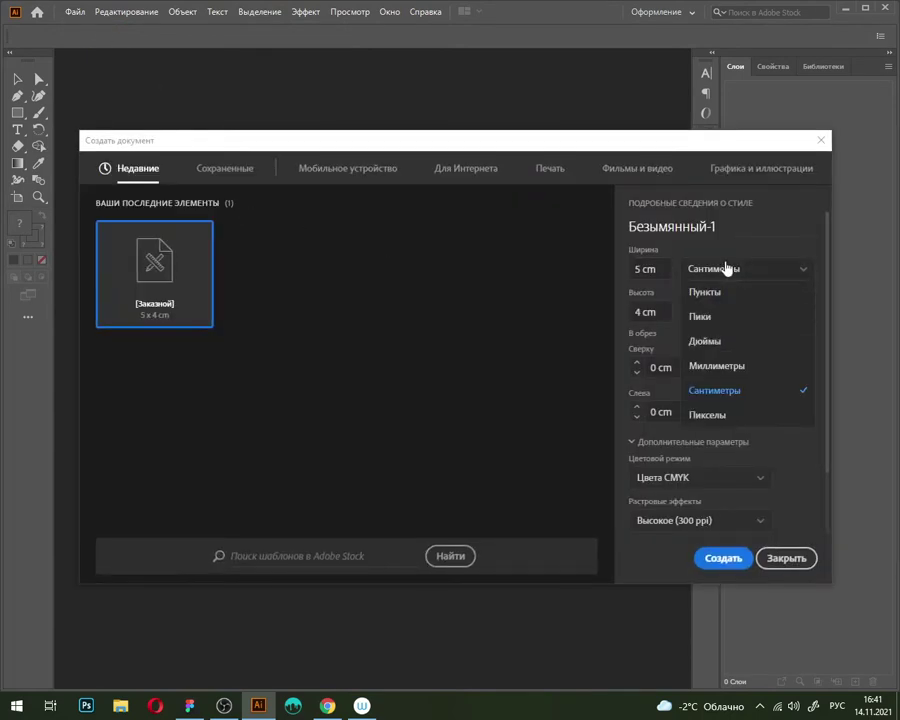
click(710, 415)
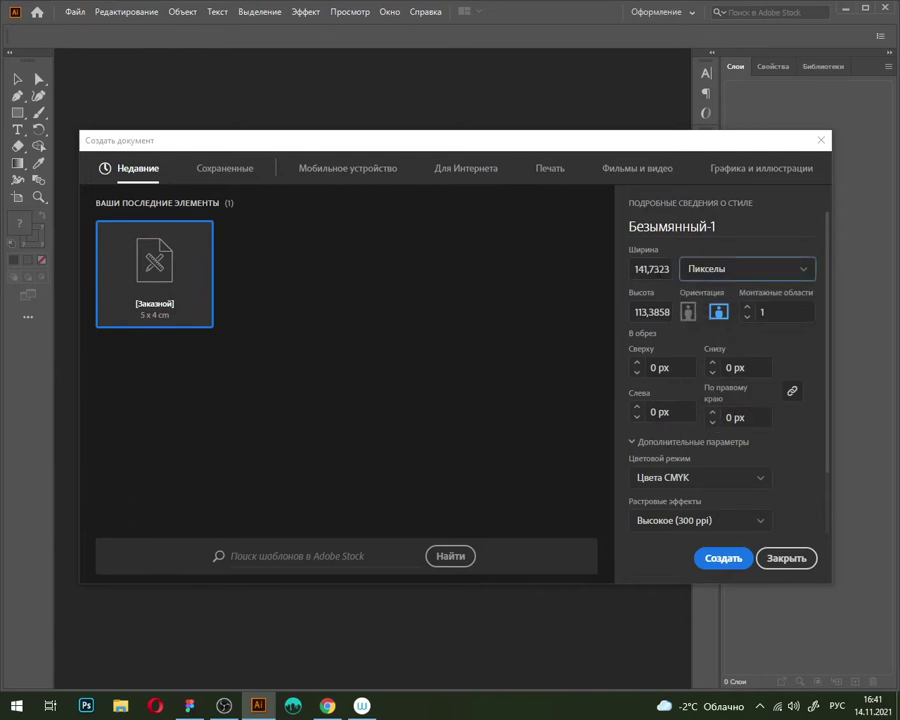
text(10)
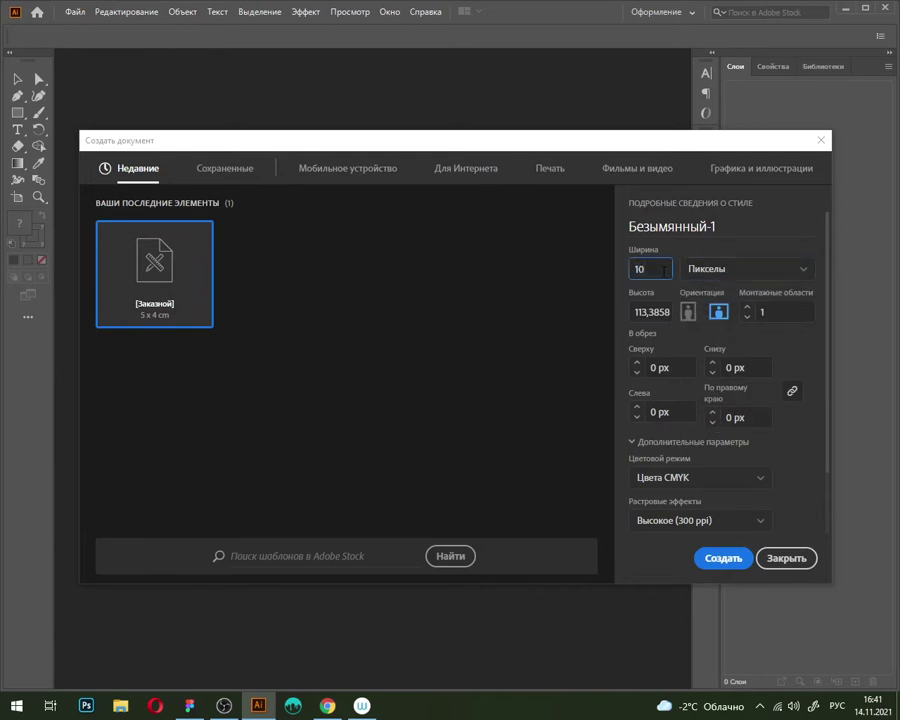
text(80)
key(Tab)
text(10)
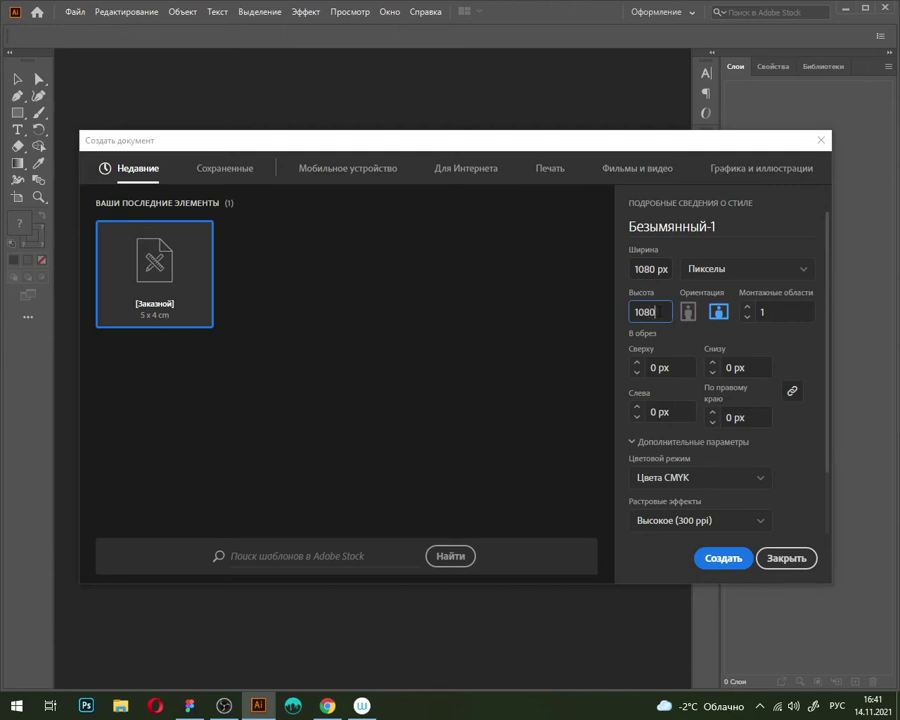
click(755, 478)
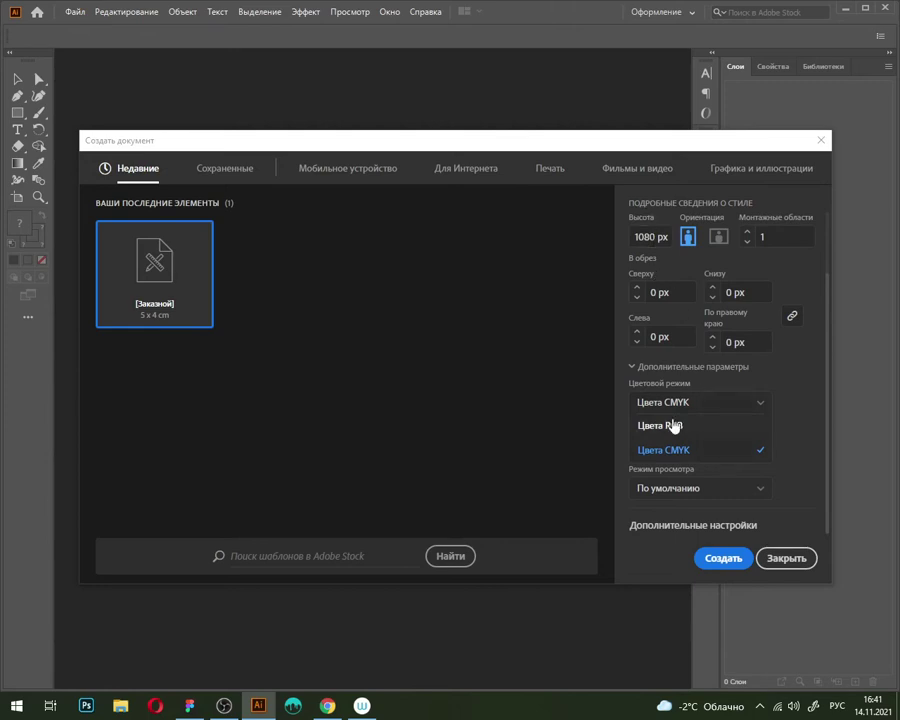
click(663, 425)
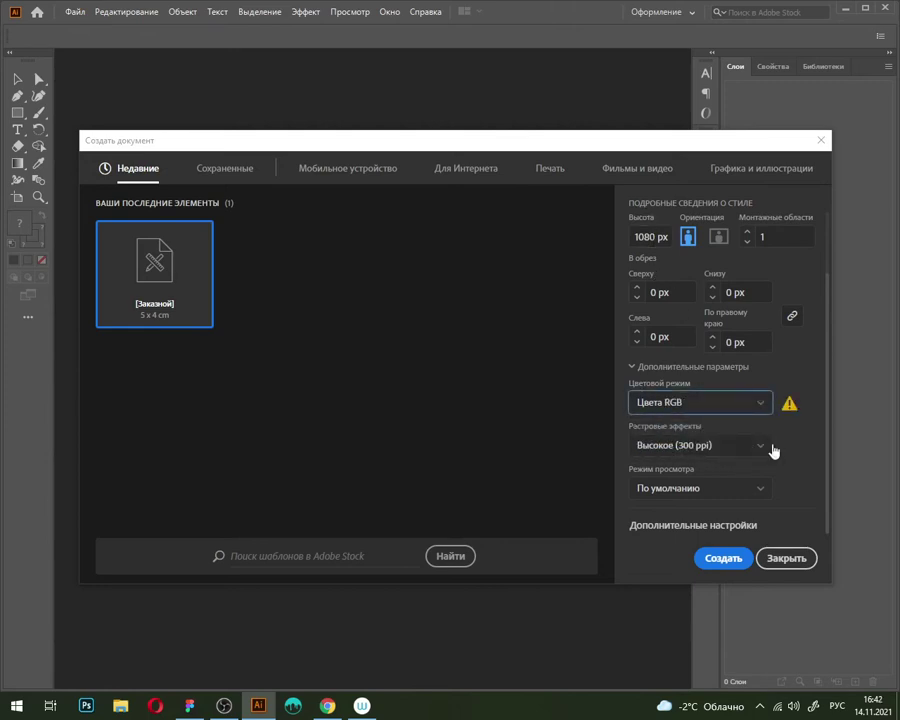
click(742, 563)
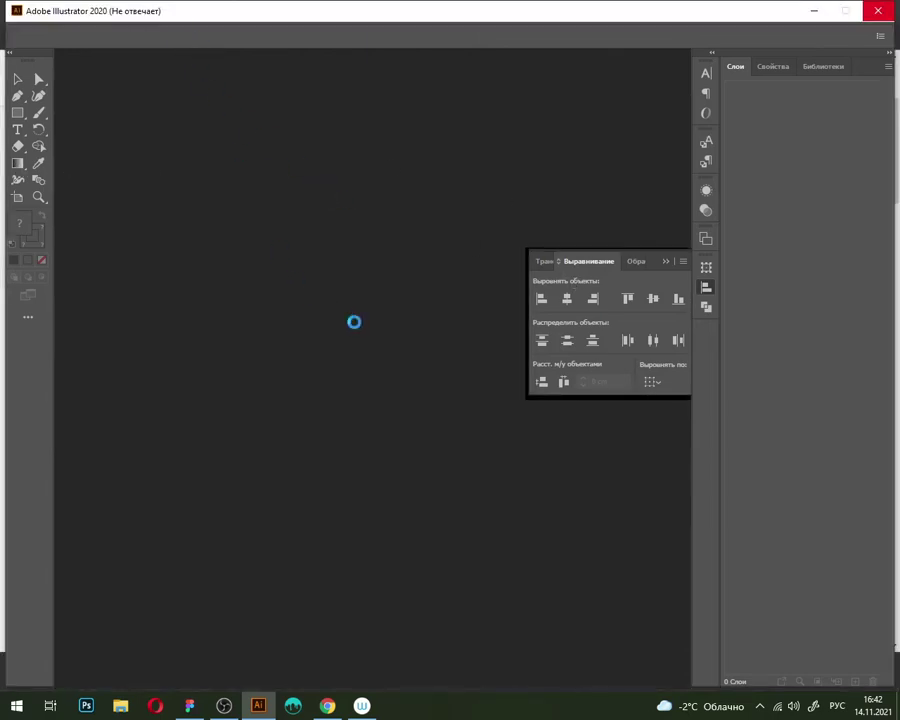
click(327, 705)
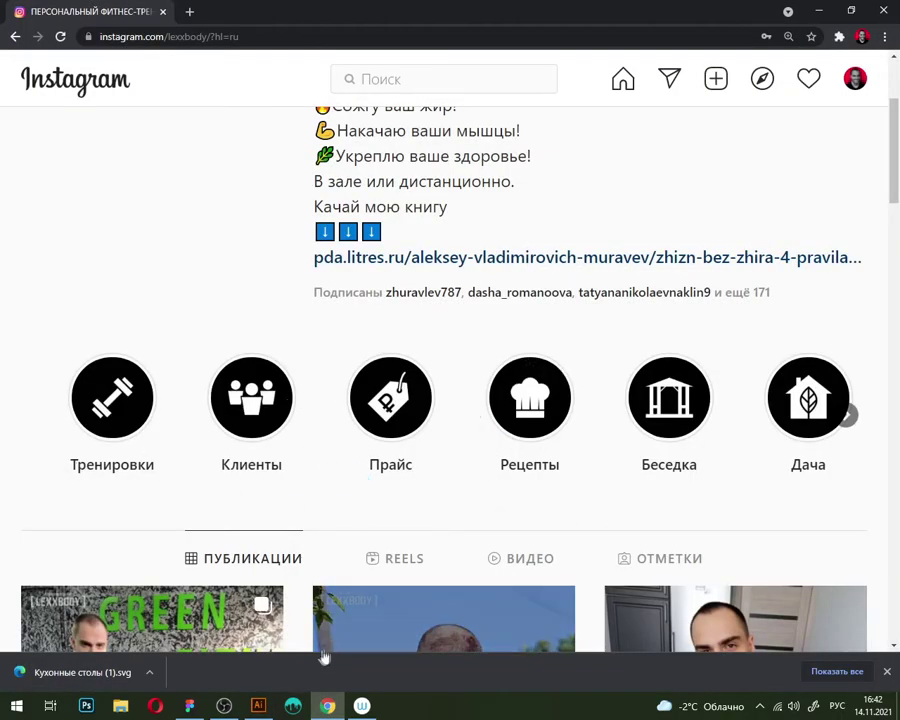
click(258, 705)
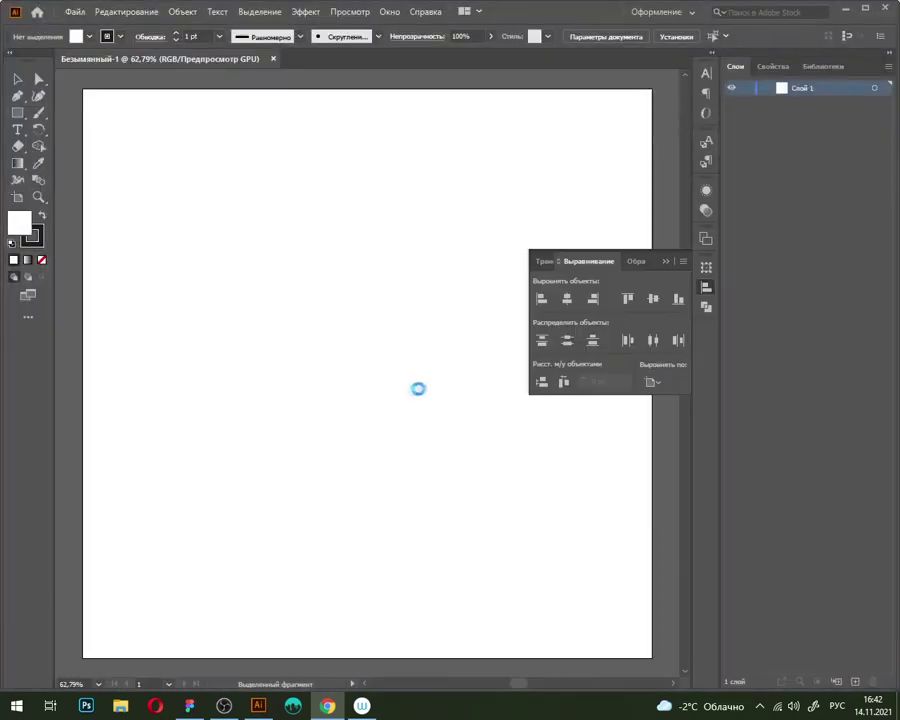
Step: Close the Align panel and glance at the Instagram profile
click(704, 297)
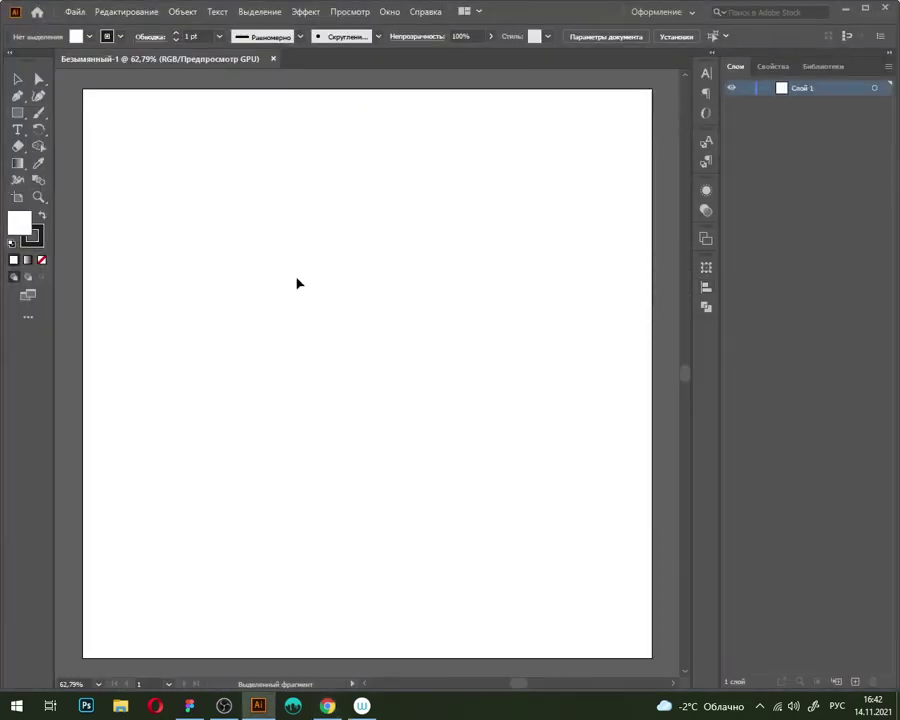
scroll(296, 280, down, 2)
key(alt+Tab)
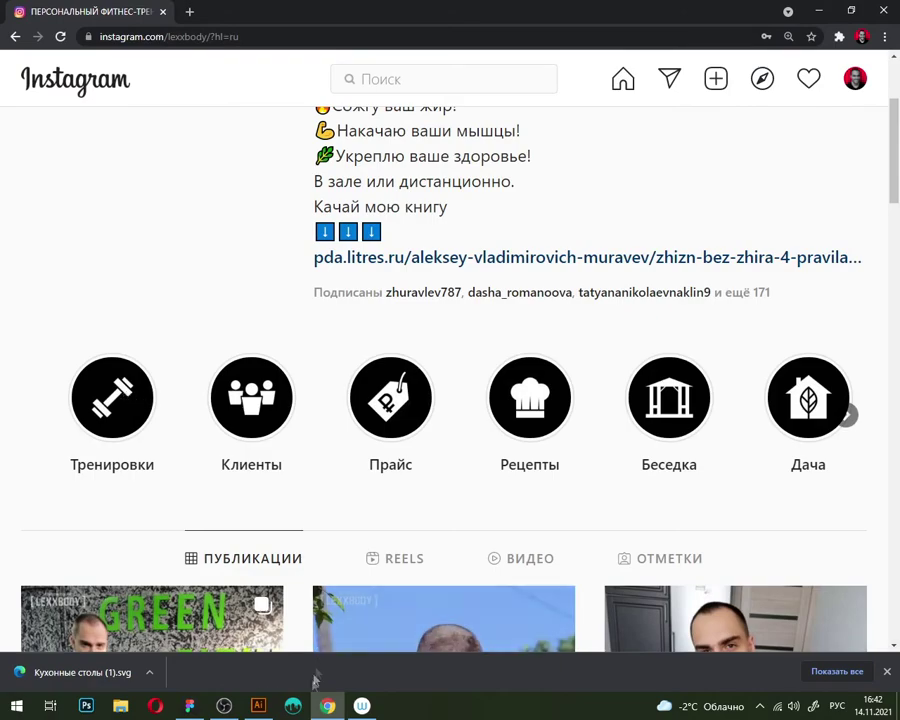
click(258, 706)
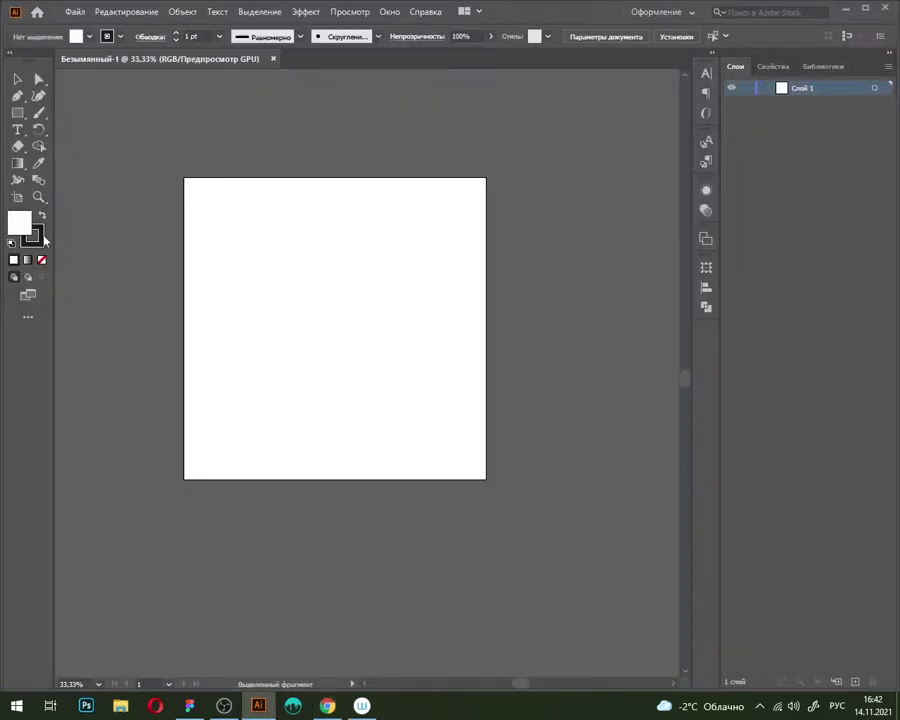
Step: Set stroke to None, fill to black 000000, and choose the Rectangle tool (M)
click(33, 236)
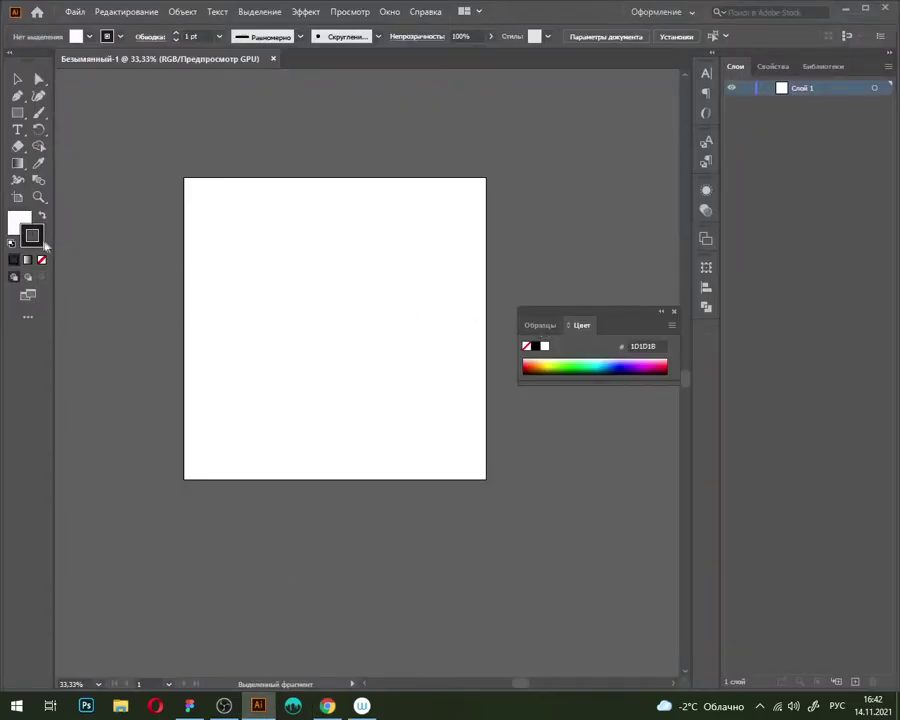
click(42, 261)
click(20, 224)
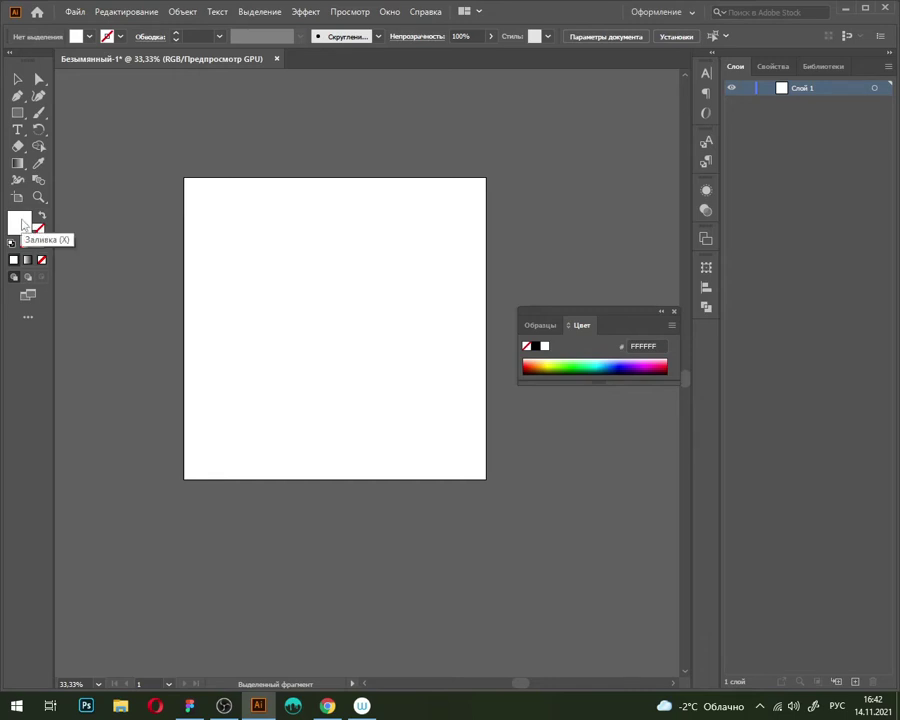
double_click(22, 225)
text(000000)
click(856, 144)
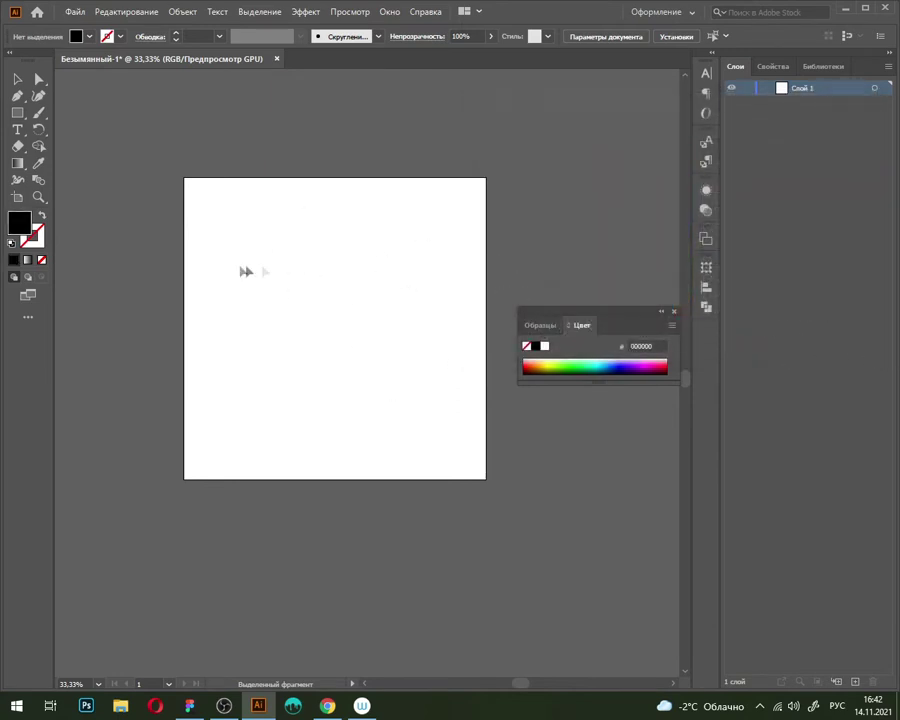
key(m)
click(327, 706)
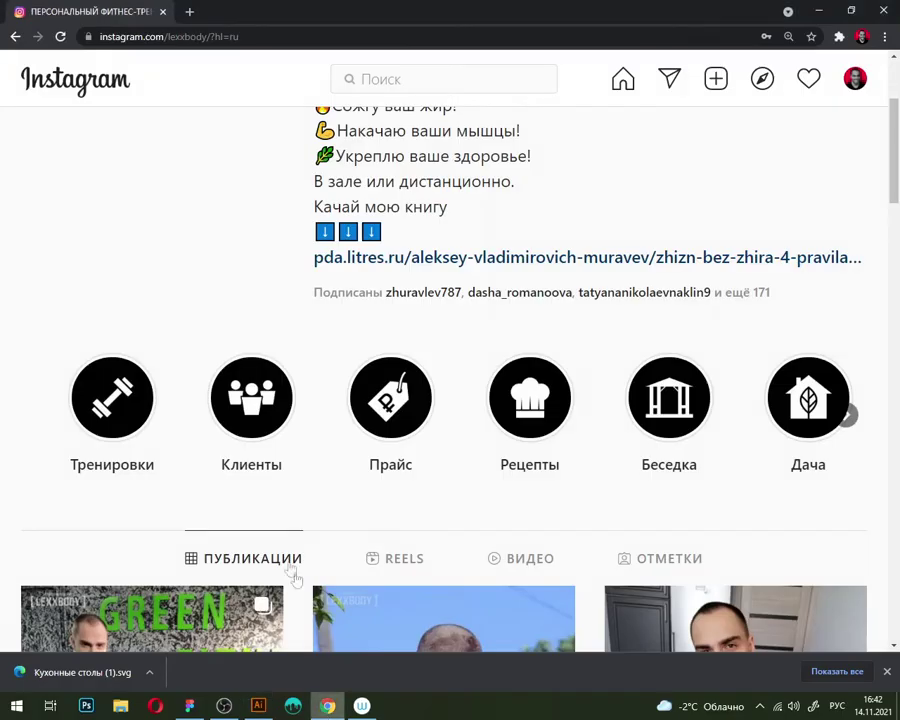
click(261, 704)
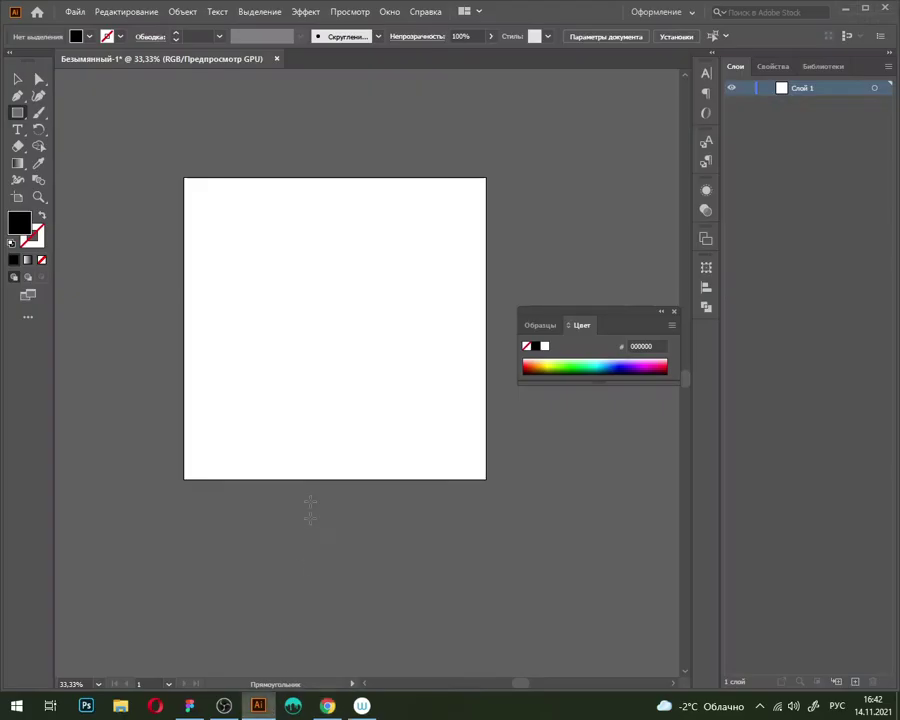
Step: Draw a wide black rectangle across the artboard centre
mouse_move(335, 327)
mouse_down()
mouse_move(434, 348)
mouse_move(406, 345)
mouse_up()
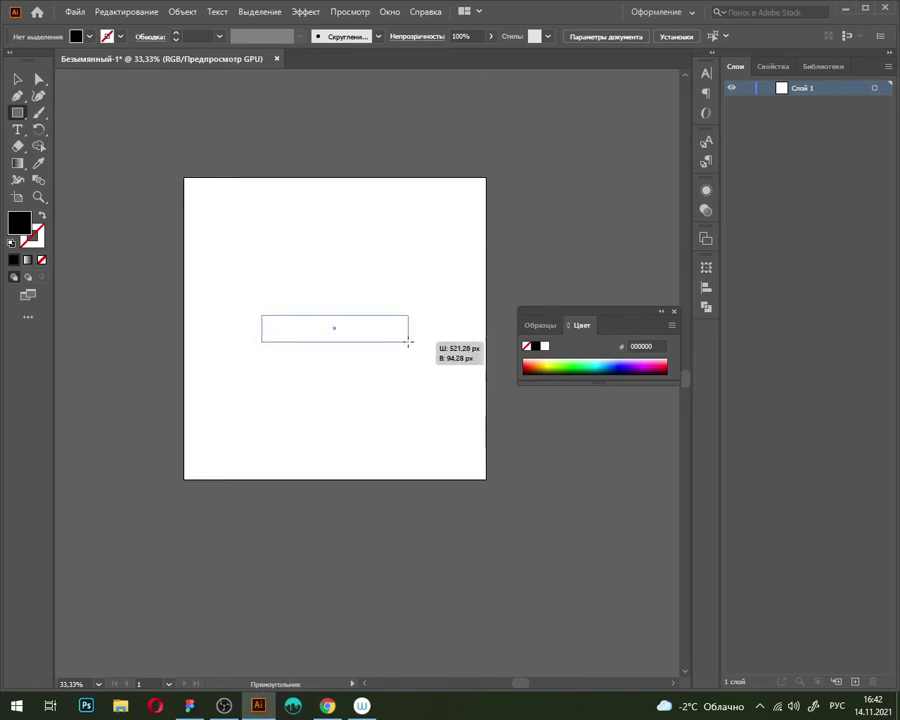
drag(406, 345, 408, 342)
key(v)
click(296, 267)
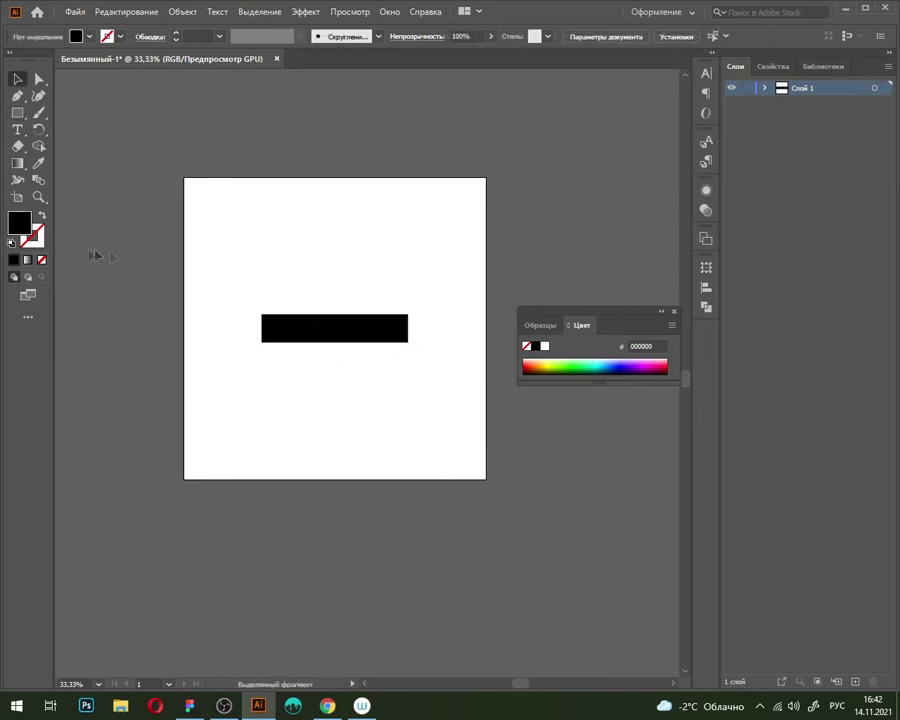
Step: Swap fill and stroke back and forth, leaving the black fill active
click(40, 217)
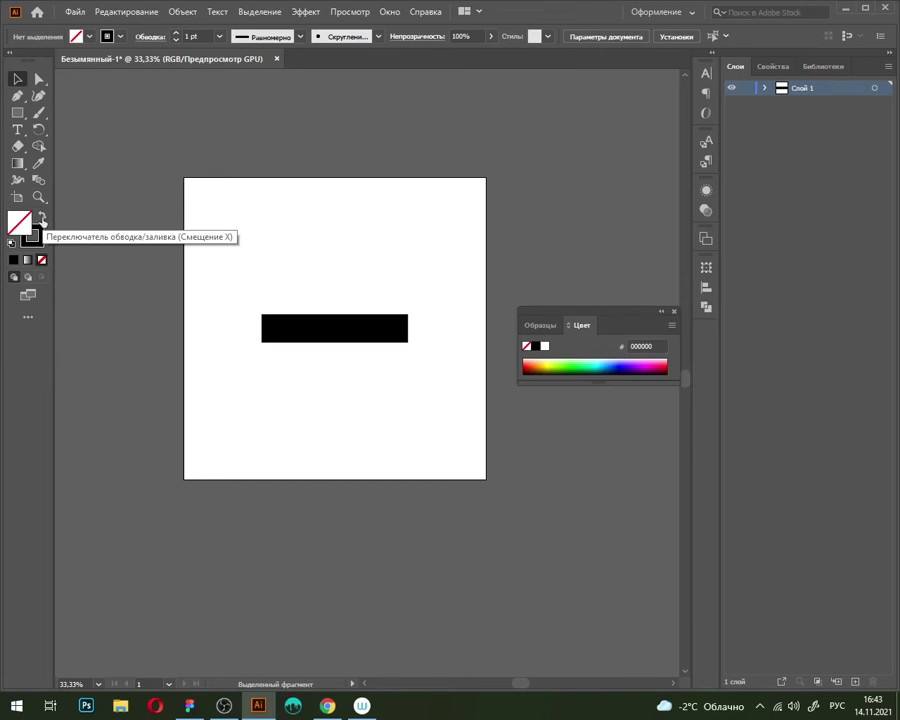
click(44, 218)
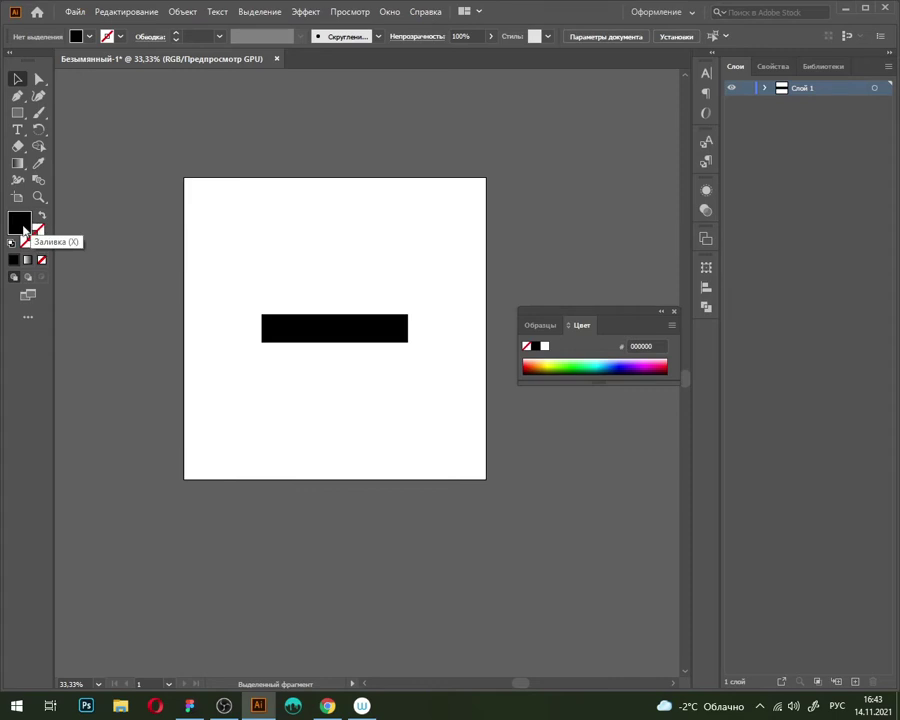
click(43, 217)
click(44, 218)
key(shift+x)
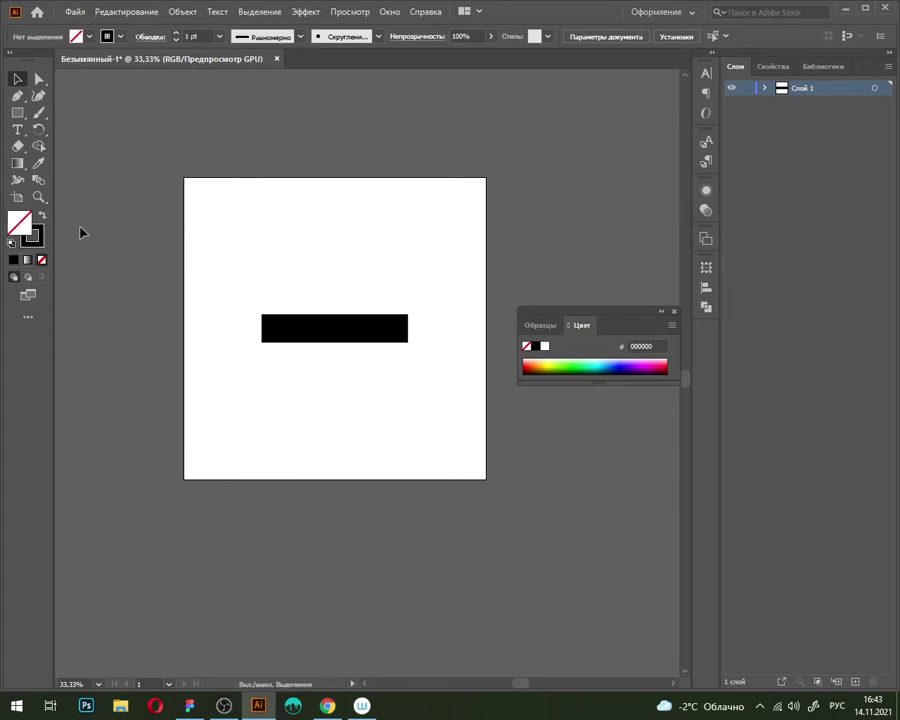
key(shift+x)
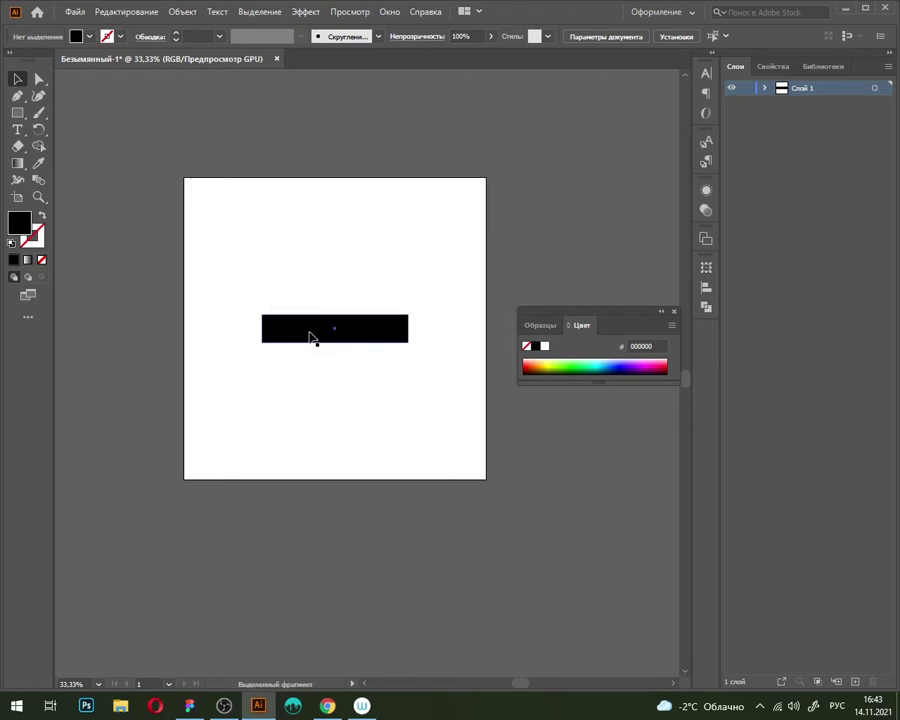
Step: Draw a stroke-only horizontal line below the rectangle with the Pen tool
click(42, 218)
key(p)
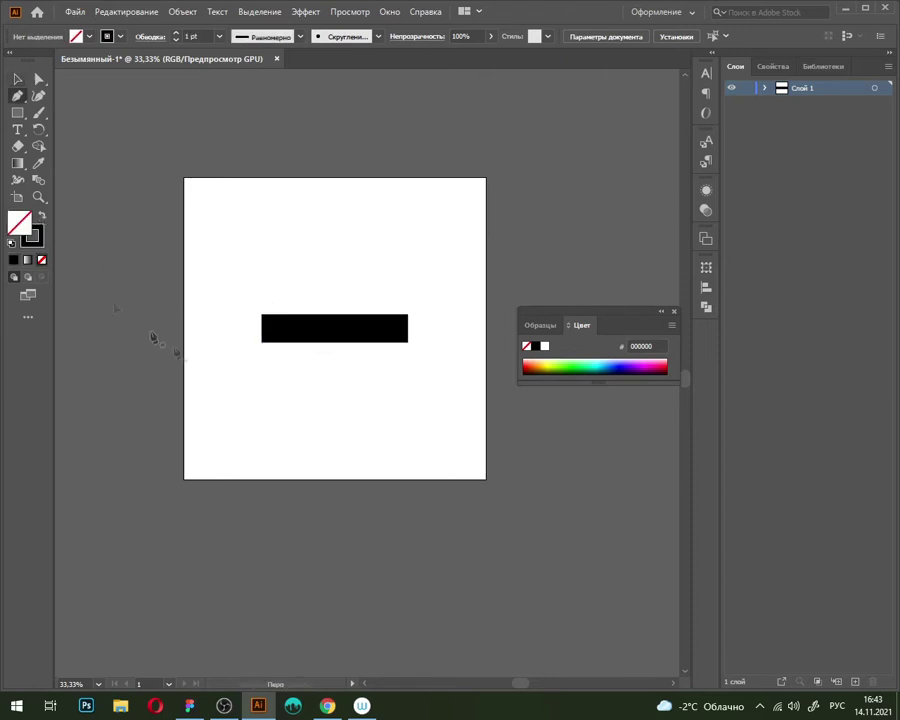
click(261, 376)
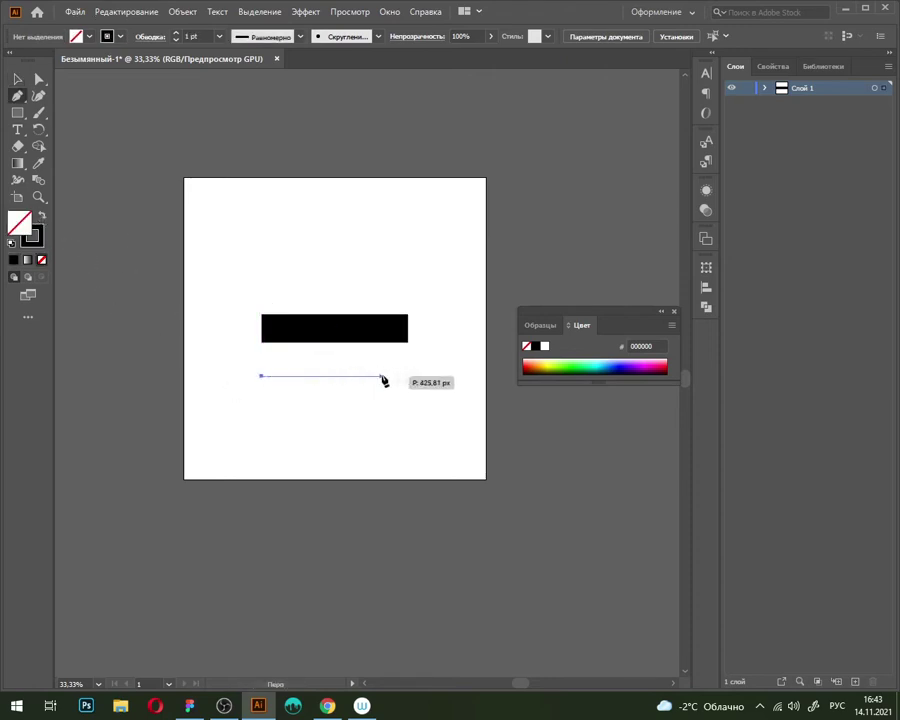
click(408, 376)
key(v)
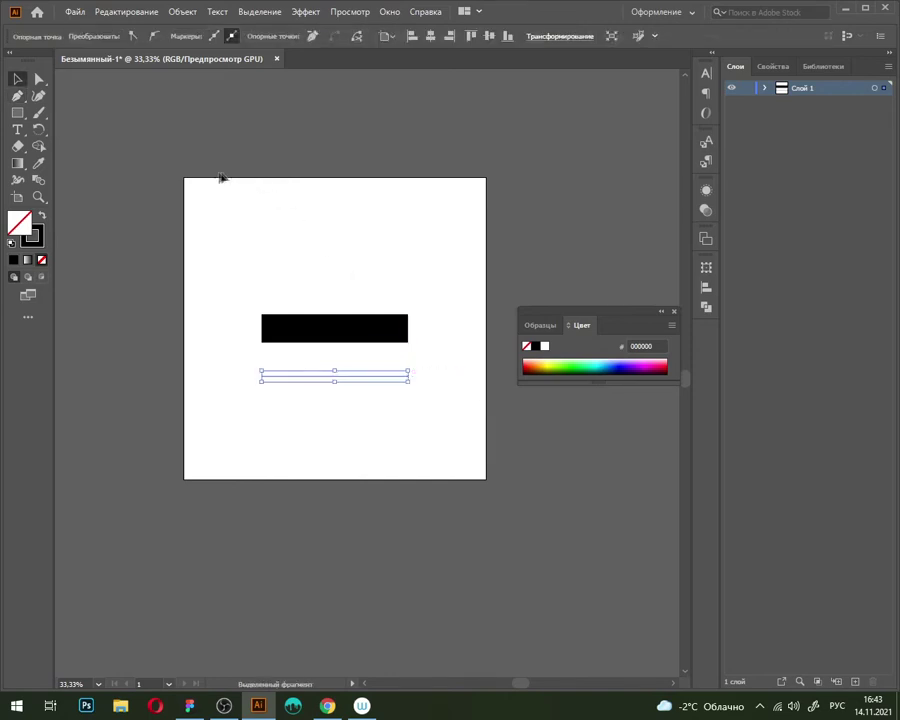
click(218, 162)
Step: Set the line's stroke weight to 100 pt
click(330, 375)
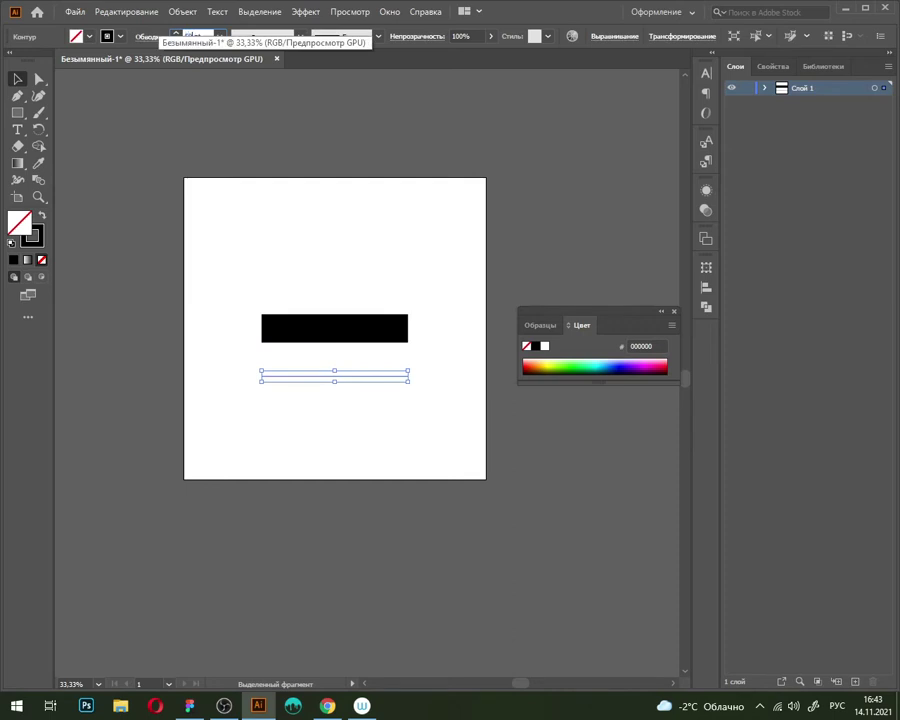
text(50)
key(Return)
click(188, 36)
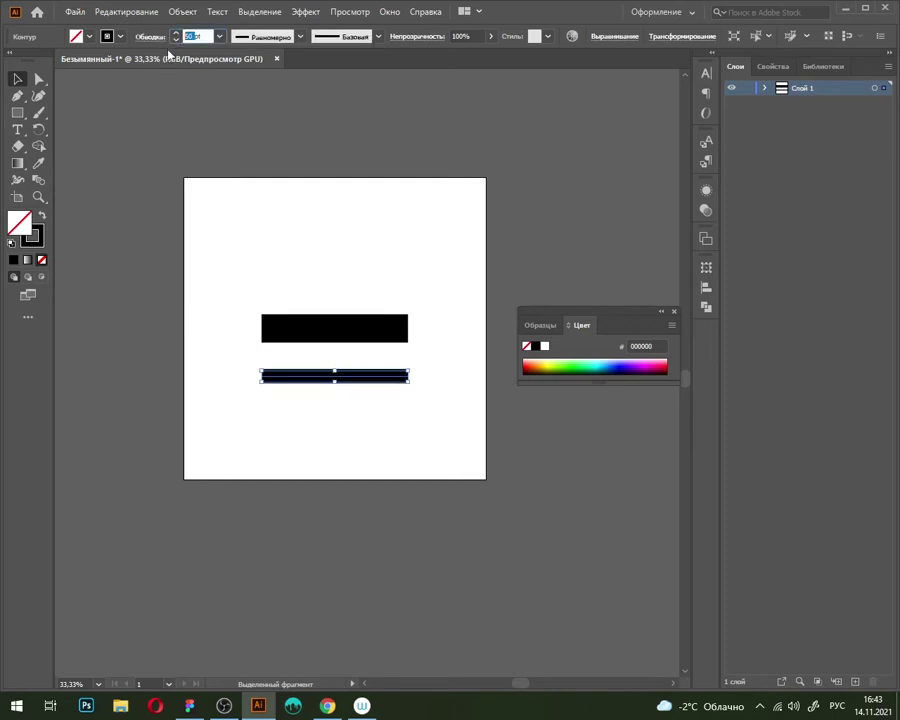
text(100)
key(Return)
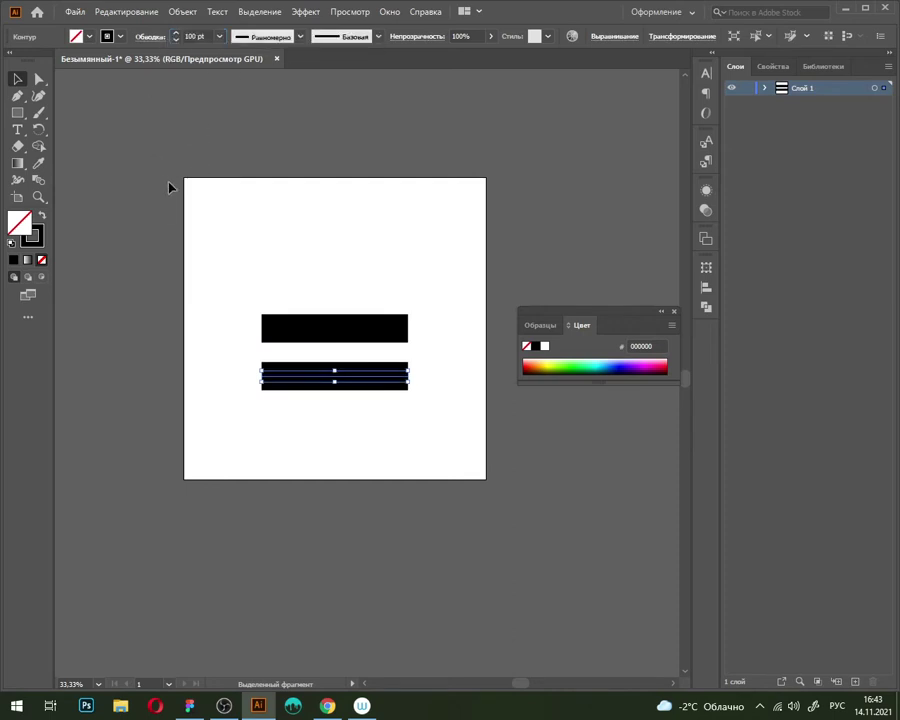
click(176, 182)
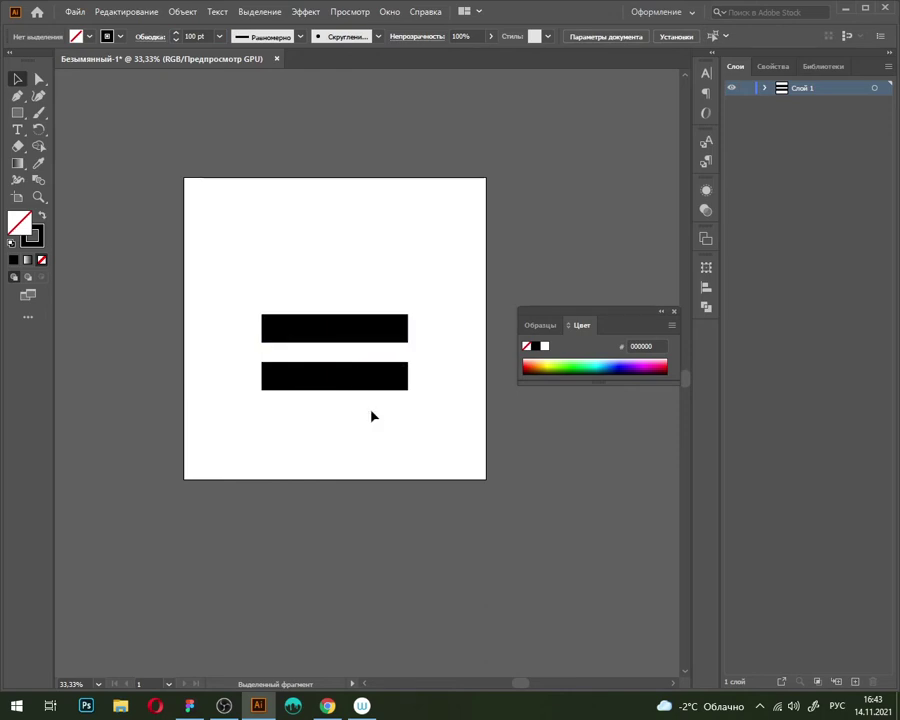
Step: Expand the thick line into a shape and move it onto the rectangle
click(347, 384)
click(183, 12)
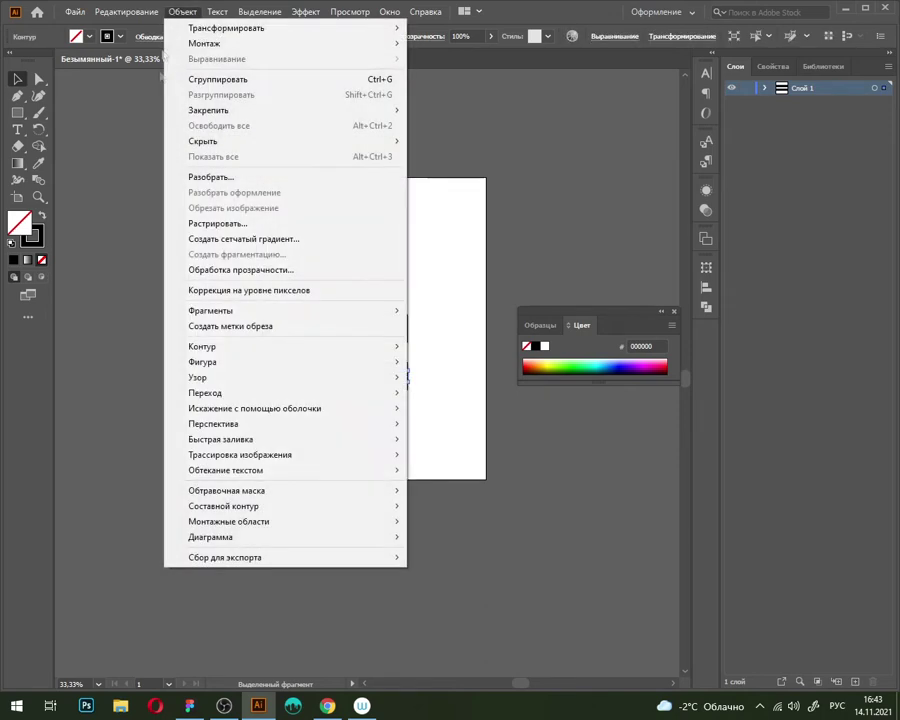
click(220, 176)
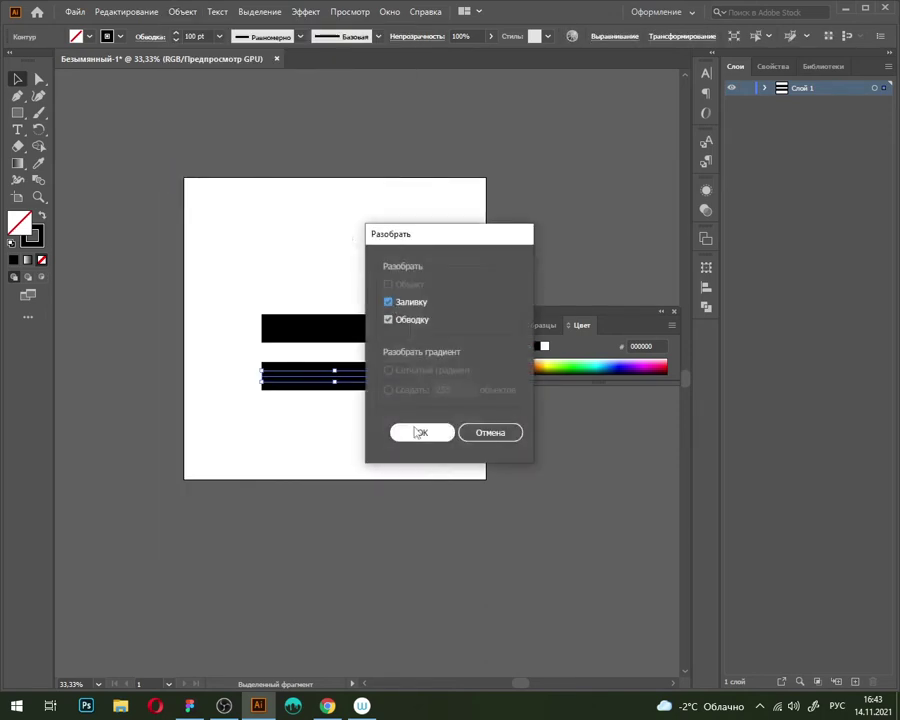
click(421, 432)
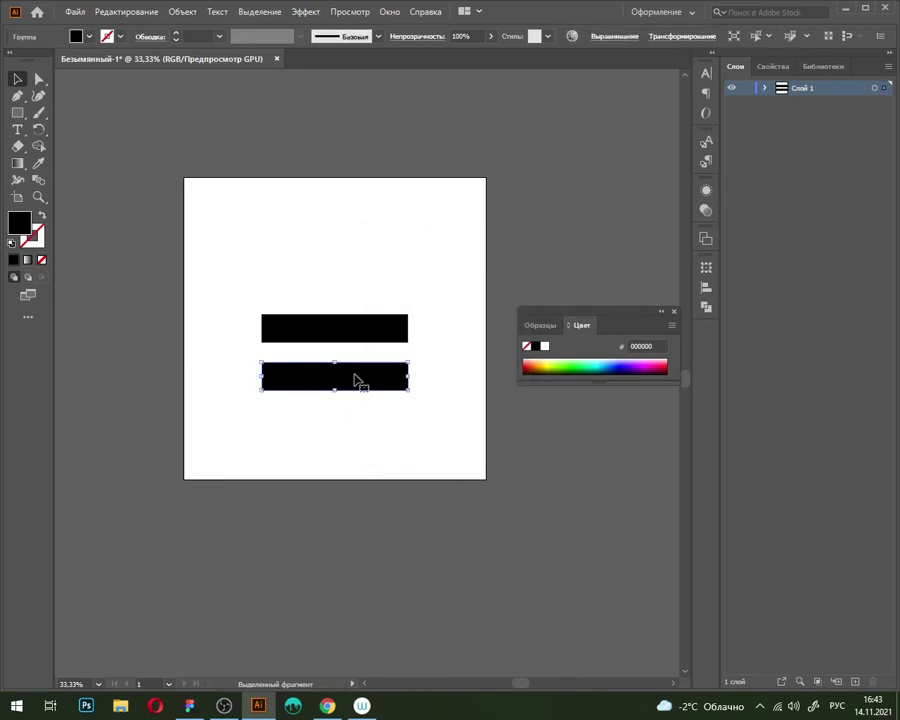
drag(357, 377, 363, 343)
click(366, 398)
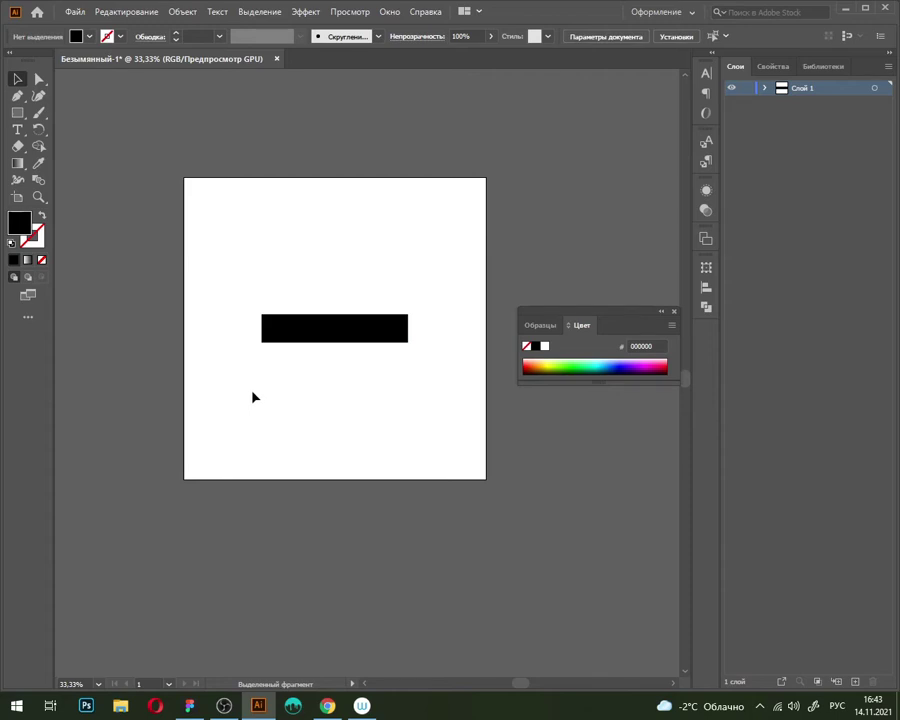
click(342, 336)
Step: Alt-drag a copy of the bar and rotate it 90° to stand upright
drag(376, 334, 303, 275)
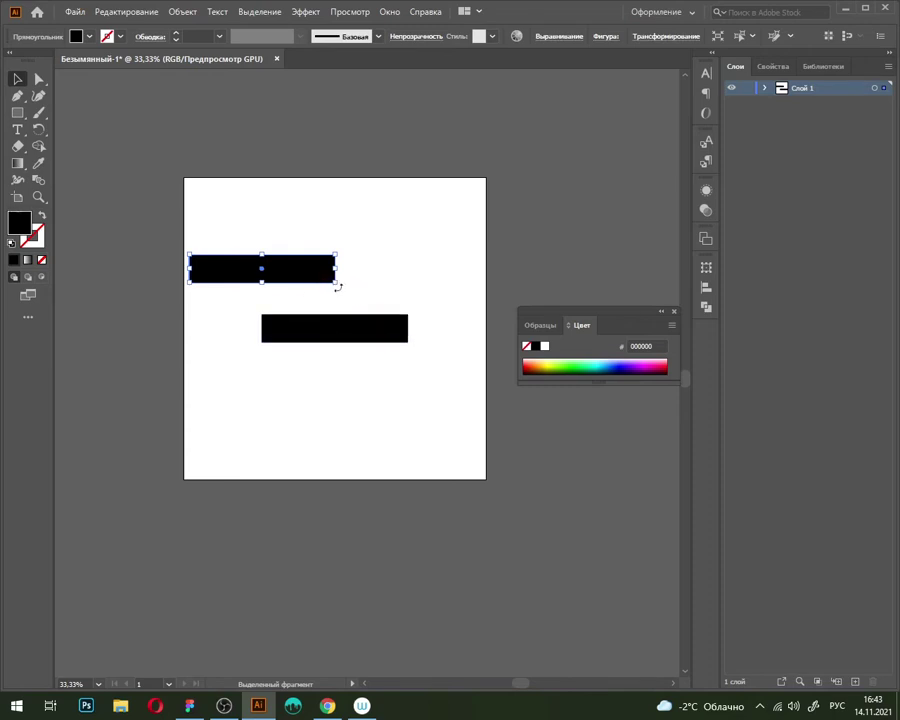
key(ctrl+shift+b)
mouse_move(341, 270)
mouse_down()
mouse_move(277, 214)
mouse_move(301, 272)
mouse_up()
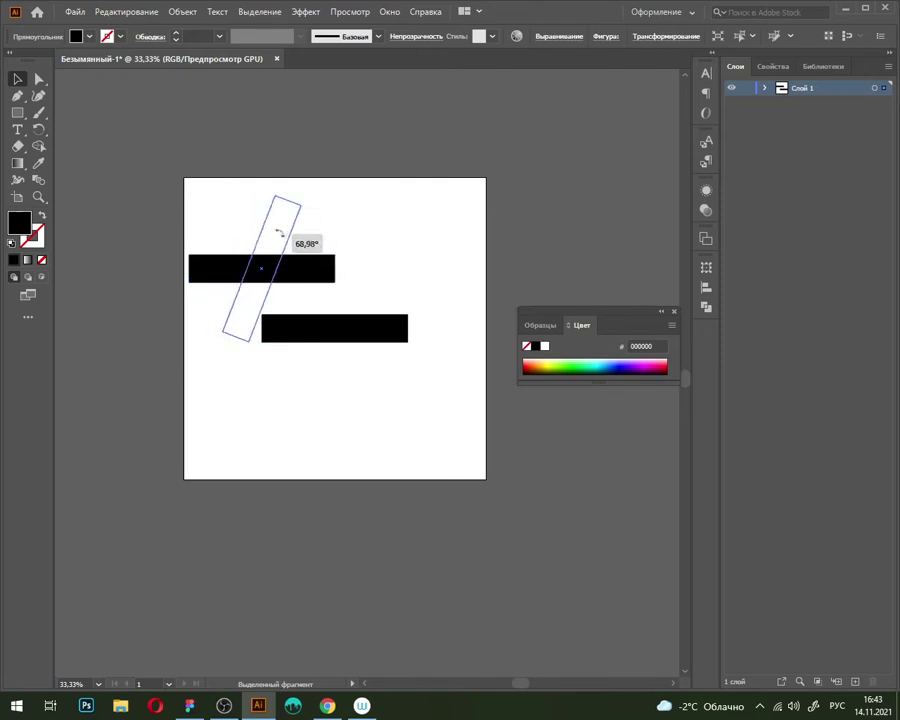
drag(301, 272, 279, 236)
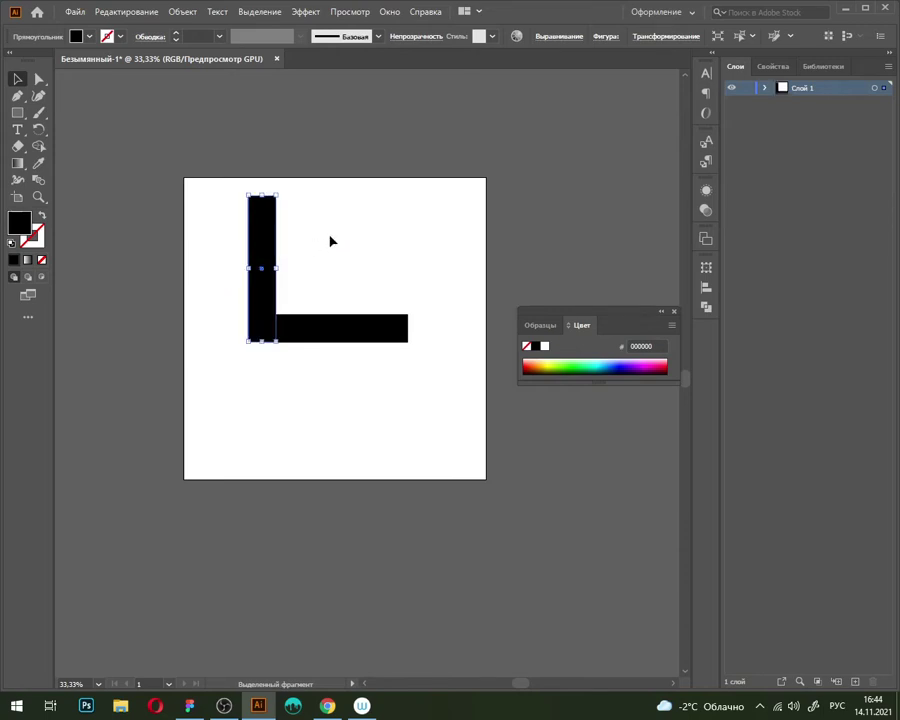
Step: Place the upright bar at the horizontal bar's left end and select both bars
click(331, 239)
mouse_move(269, 298)
mouse_down()
mouse_move(240, 342)
mouse_move(242, 360)
mouse_up()
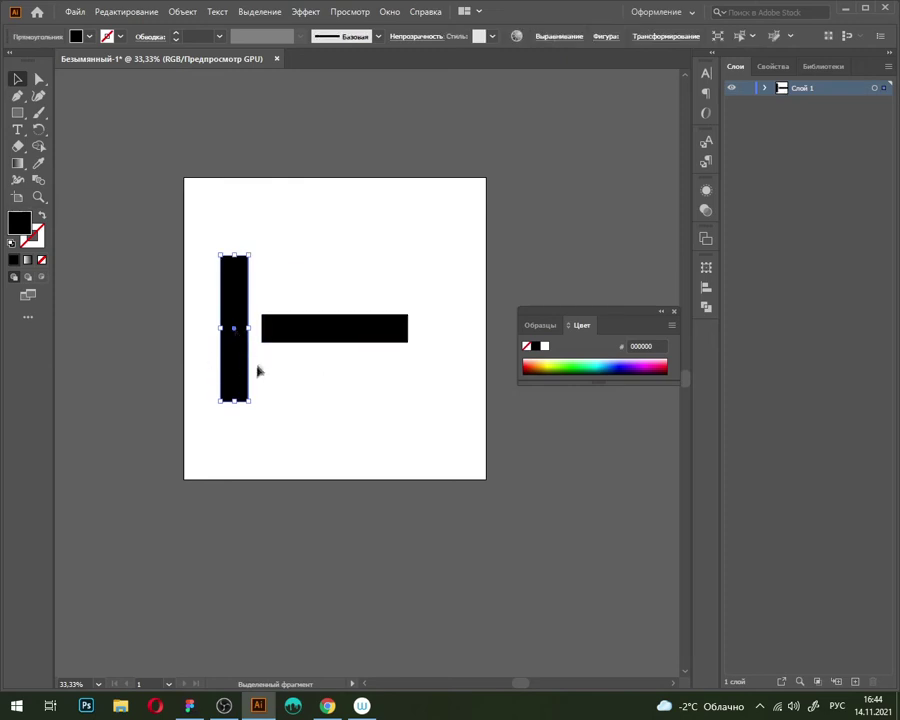
drag(236, 374, 239, 345)
click(309, 376)
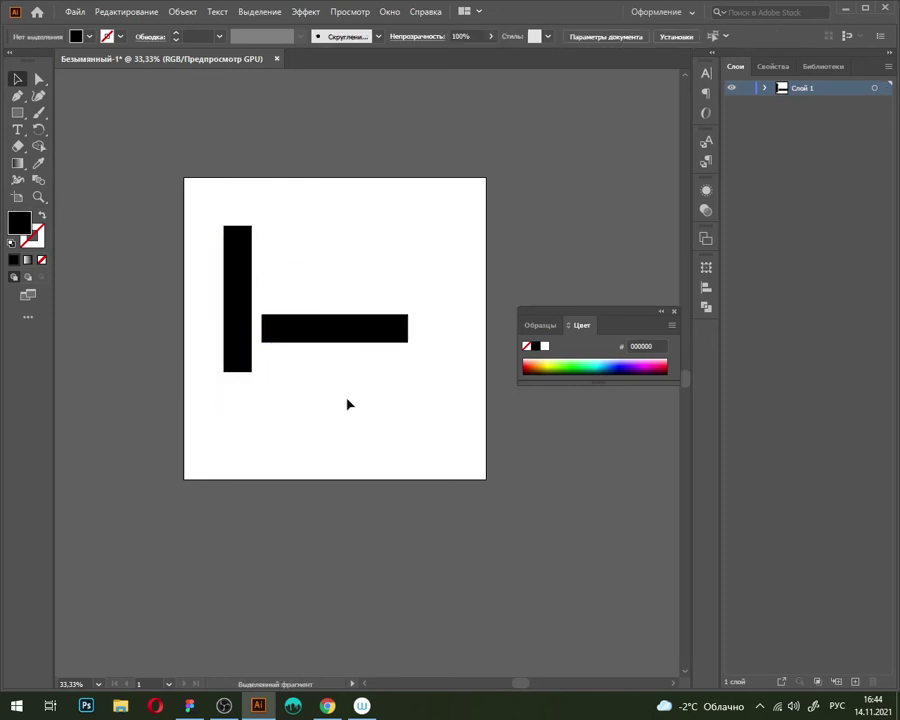
click(241, 355)
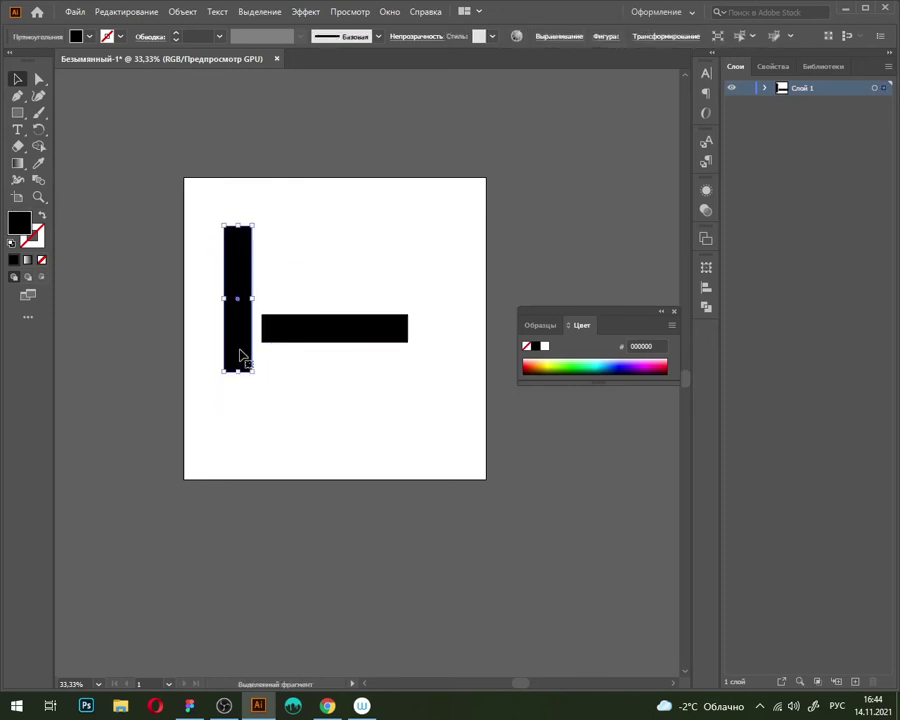
shift+click(357, 333)
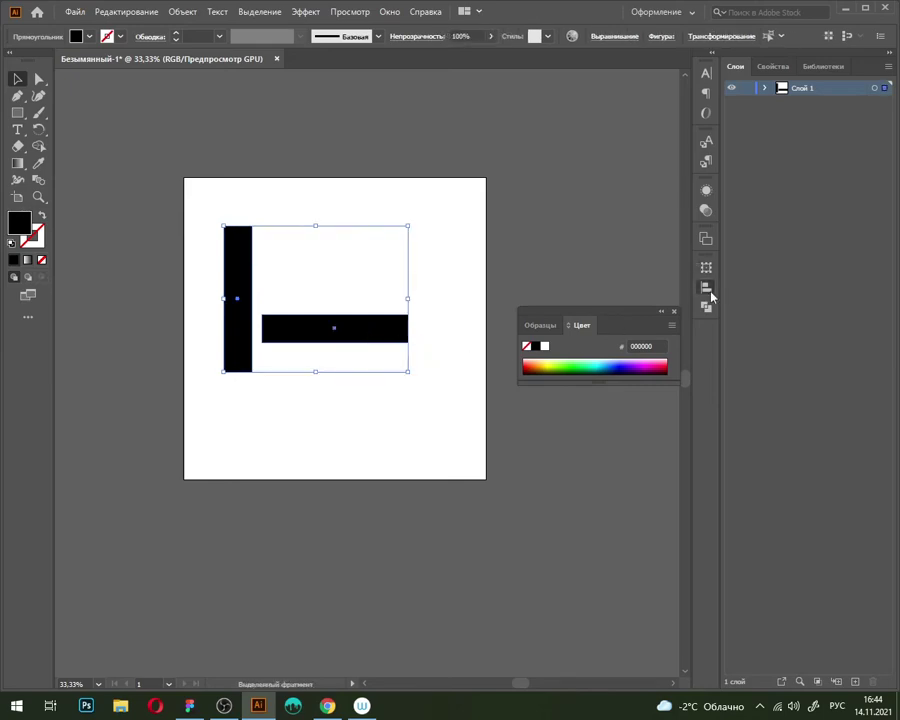
Step: Vertically centre the bars via the Align panel, horizontal bar as key object
click(710, 292)
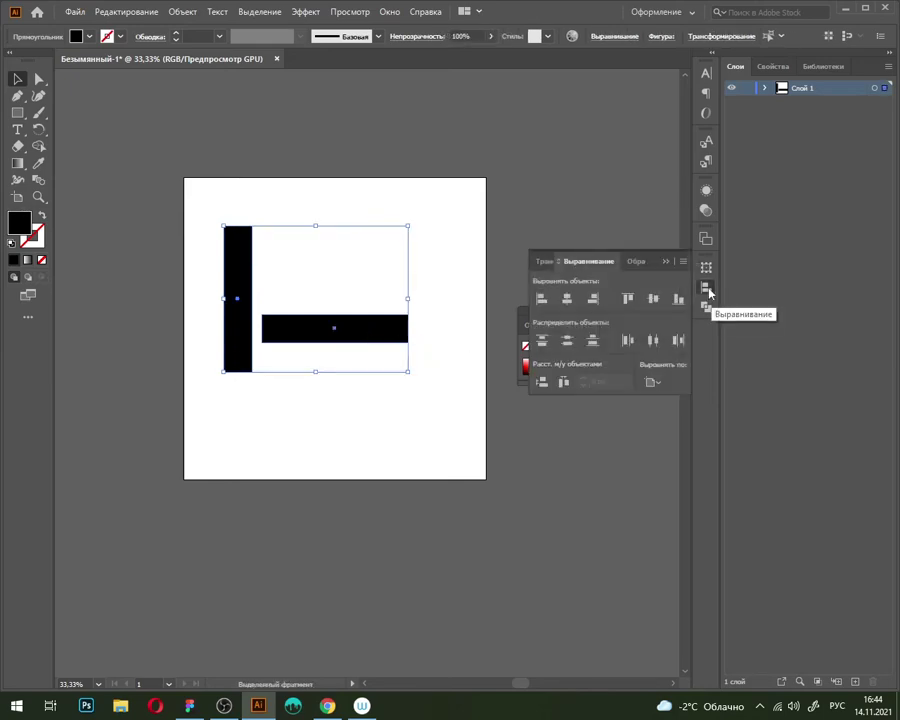
click(389, 12)
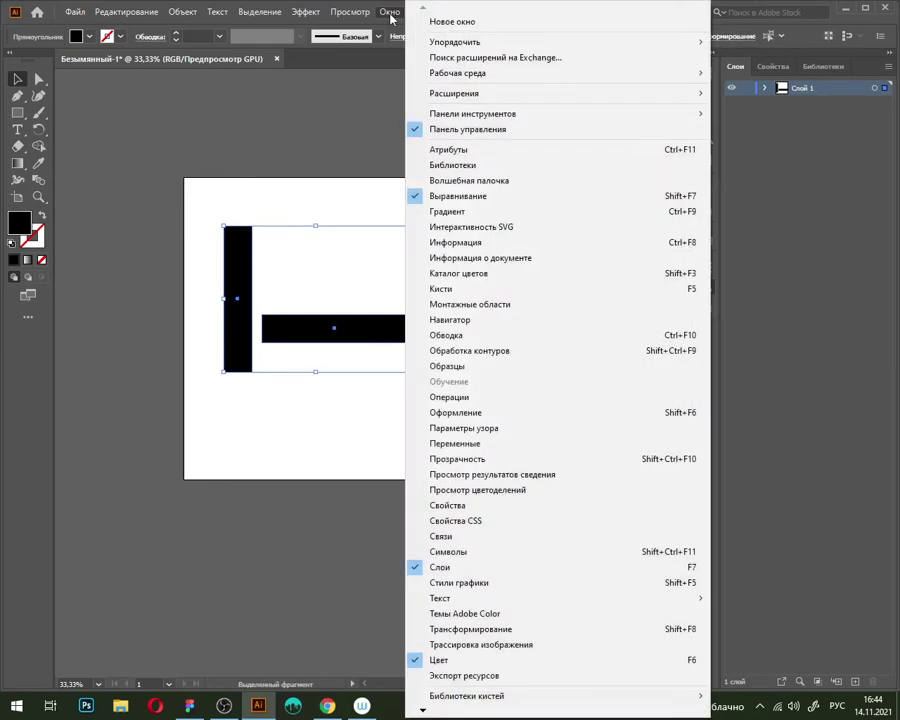
click(481, 197)
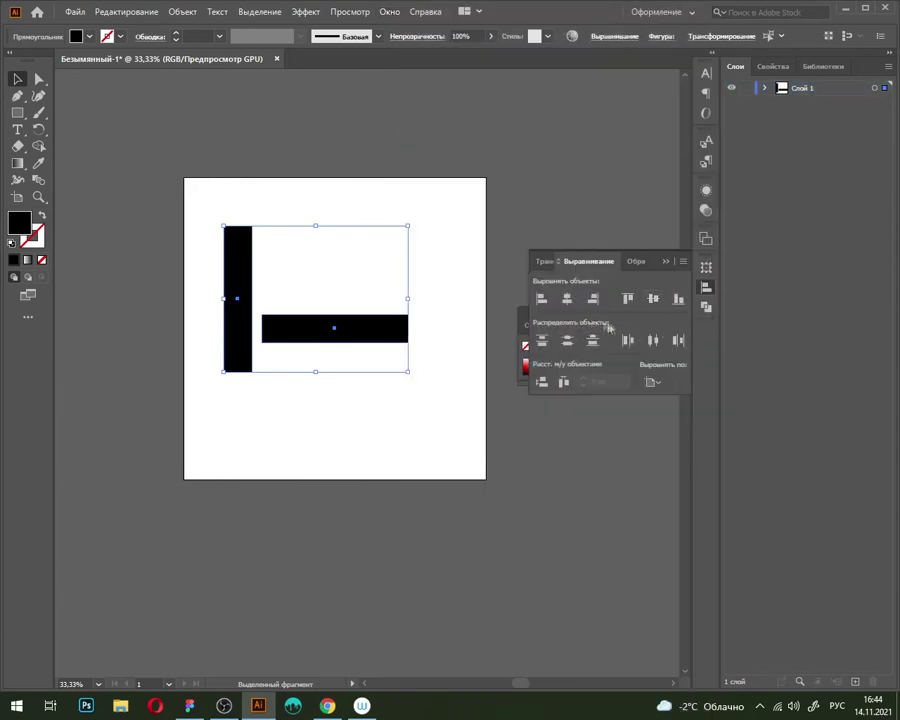
click(654, 299)
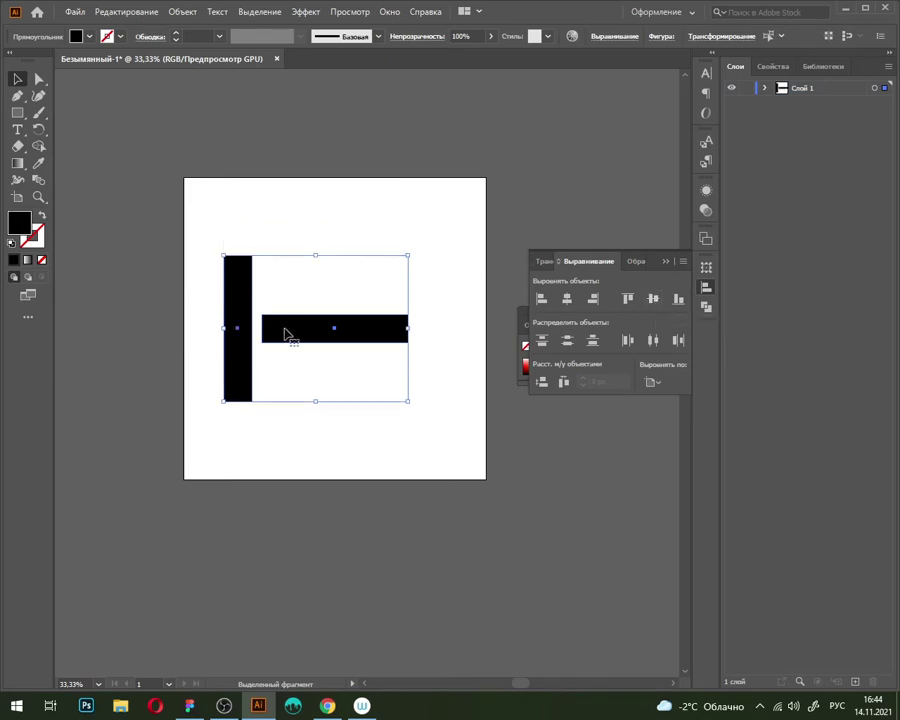
drag(335, 397, 243, 343)
drag(388, 428, 205, 282)
click(360, 333)
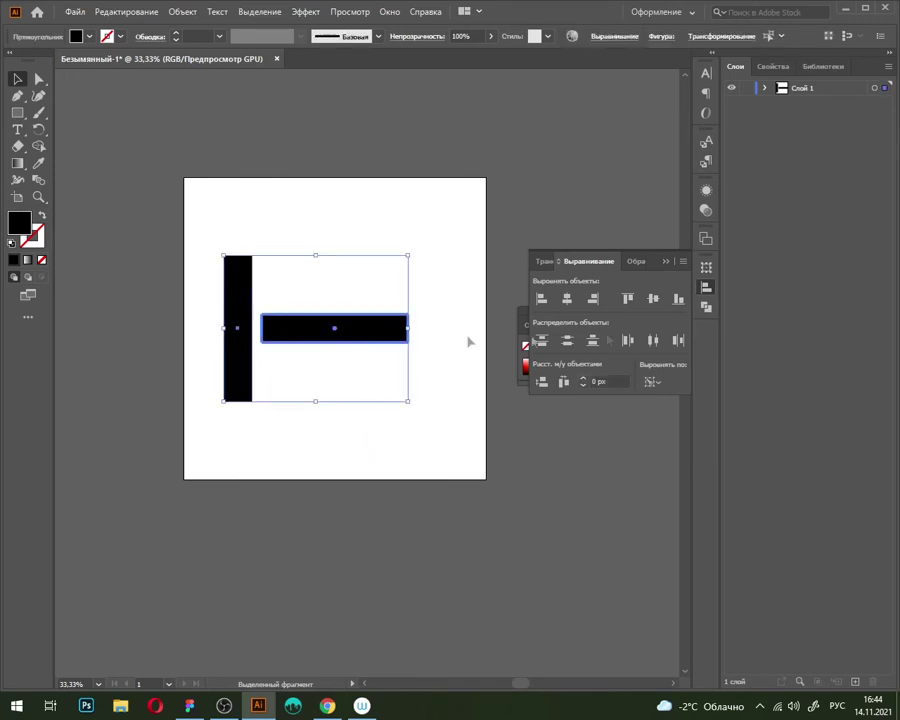
Step: Try shortening the vertical bar from the top, then undo it
click(329, 207)
click(244, 263)
drag(237, 255, 241, 290)
key(ctrl+z)
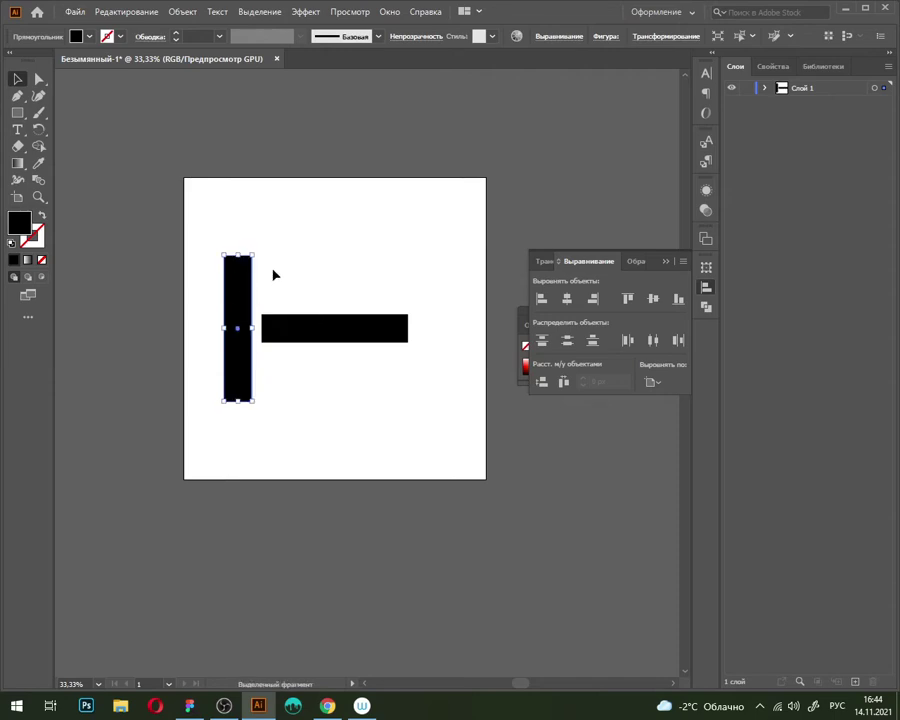
Step: Shorten the vertical bar from the top and nudge it up
click(272, 272)
click(241, 279)
drag(238, 255, 238, 282)
drag(239, 404, 240, 364)
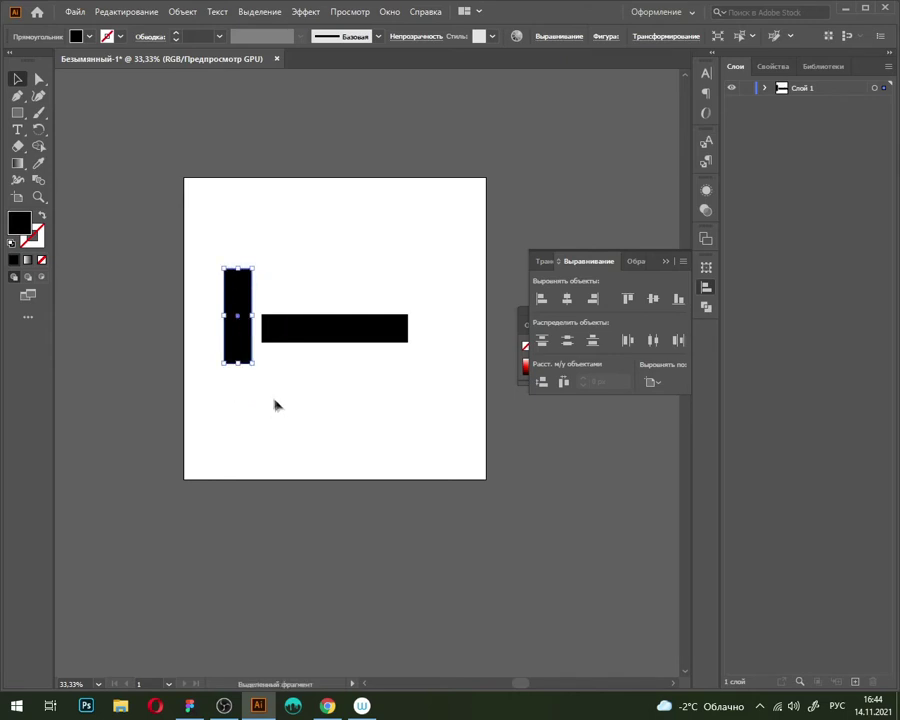
Step: Re-centre the vertical bar on the horizontal bar as key object
shift+click(310, 336)
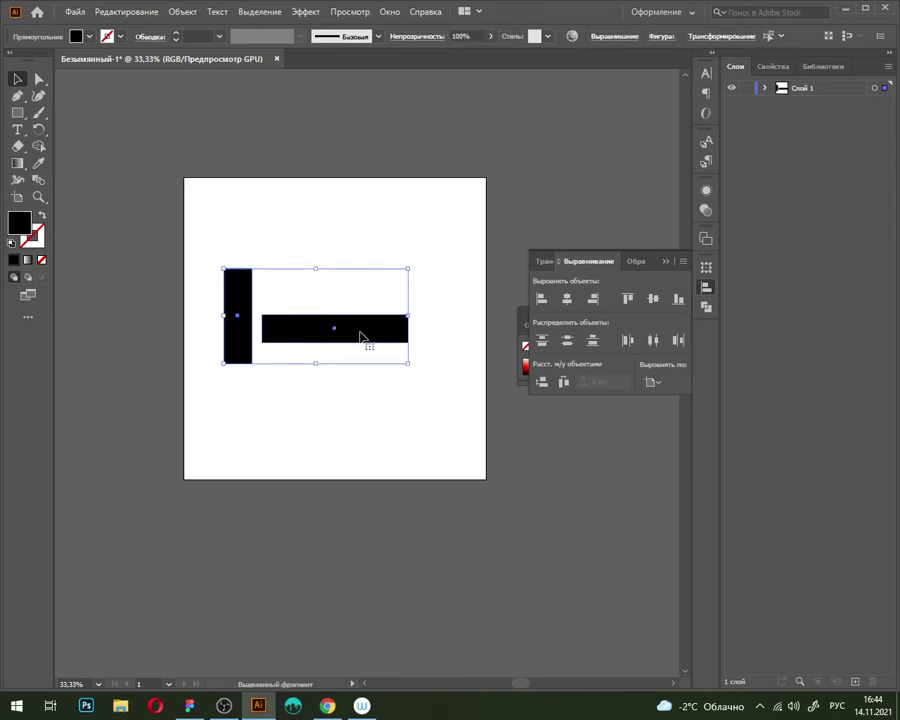
click(361, 338)
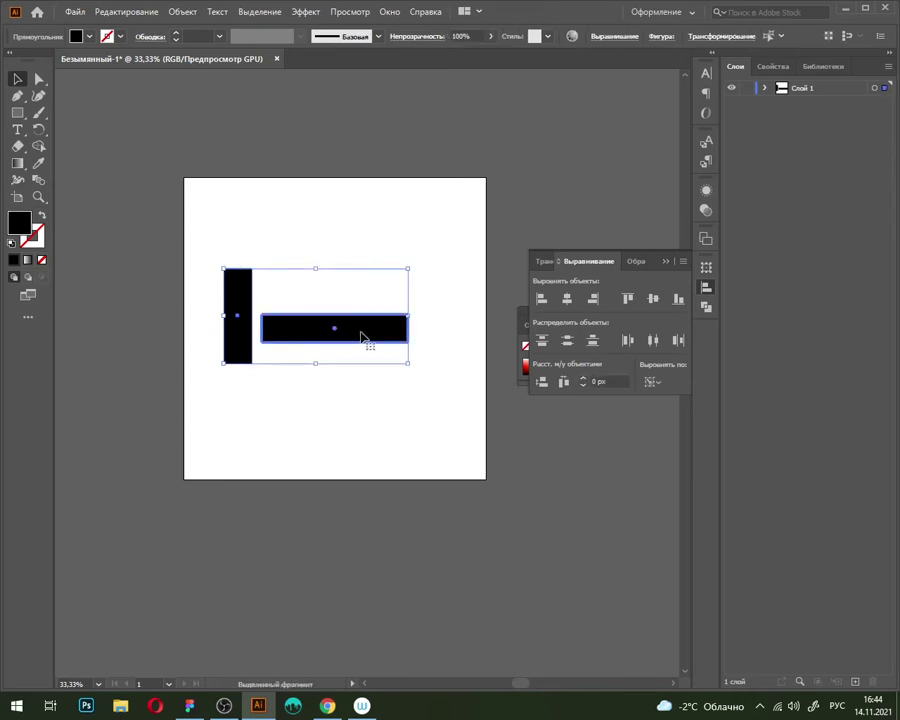
click(649, 302)
click(333, 243)
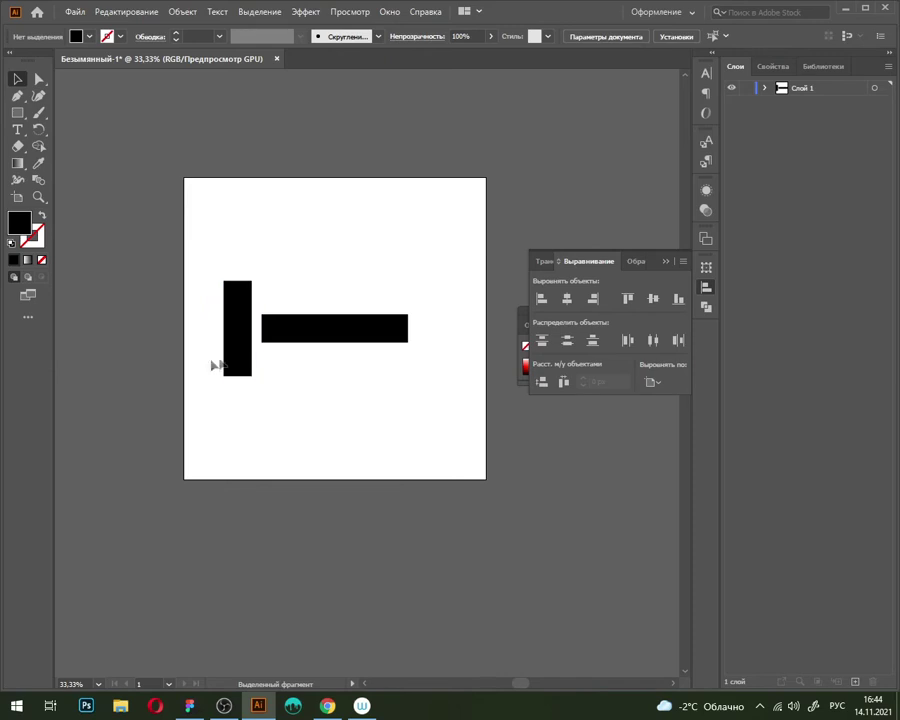
Step: Select the vertical bar and check the Instagram highlight covers for reference
scroll(232, 354, up, 2)
scroll(182, 344, down, 2)
click(214, 349)
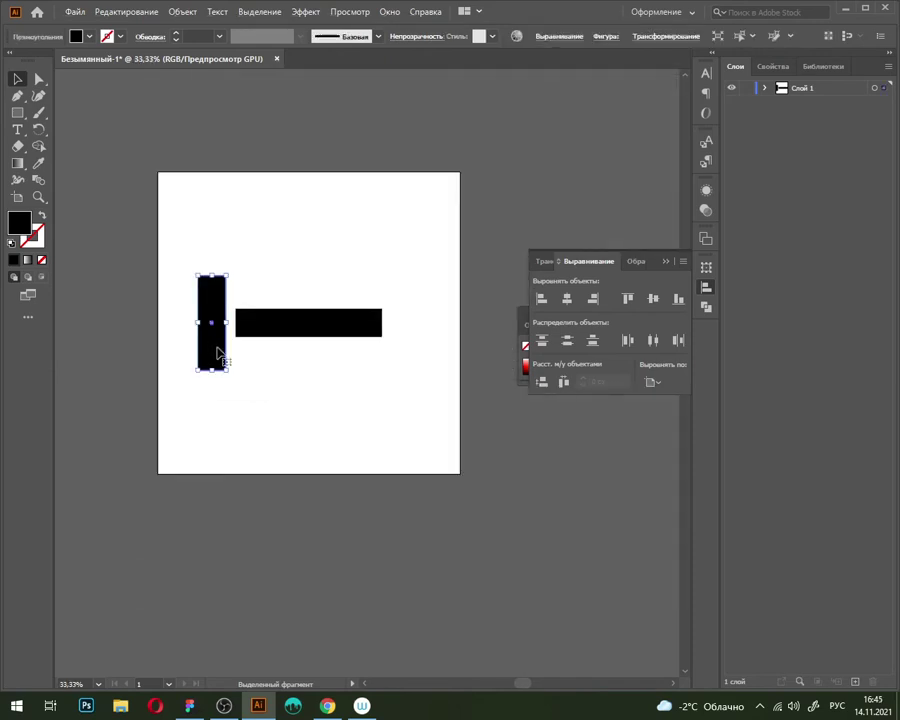
click(327, 706)
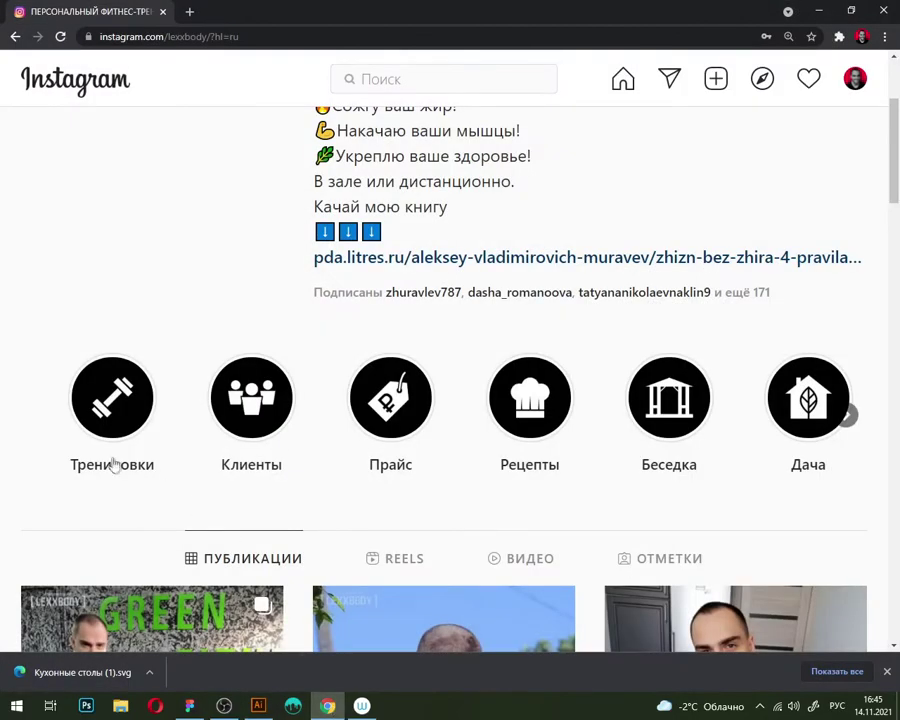
key(alt+Tab)
Step: Add a shorter copy left of the tall bar, vertically centred on it
drag(216, 358, 178, 365)
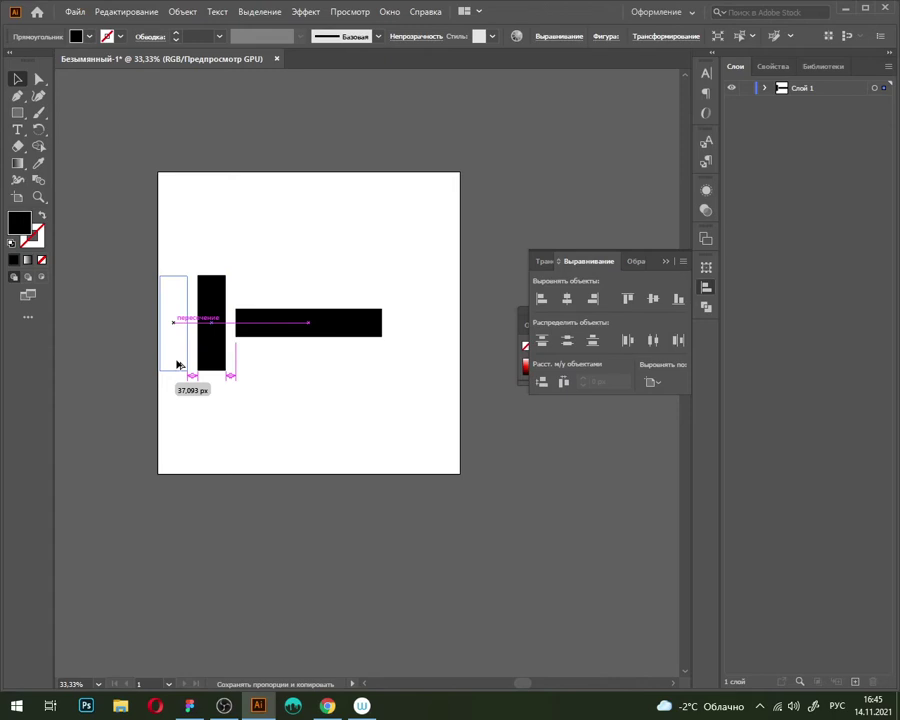
drag(178, 365, 178, 365)
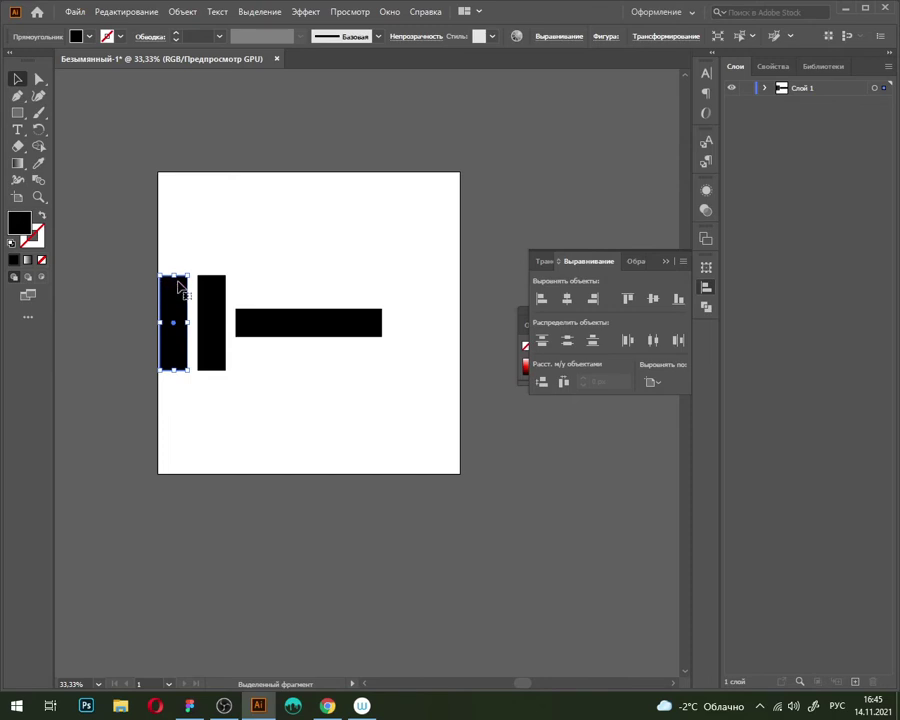
drag(175, 281, 176, 302)
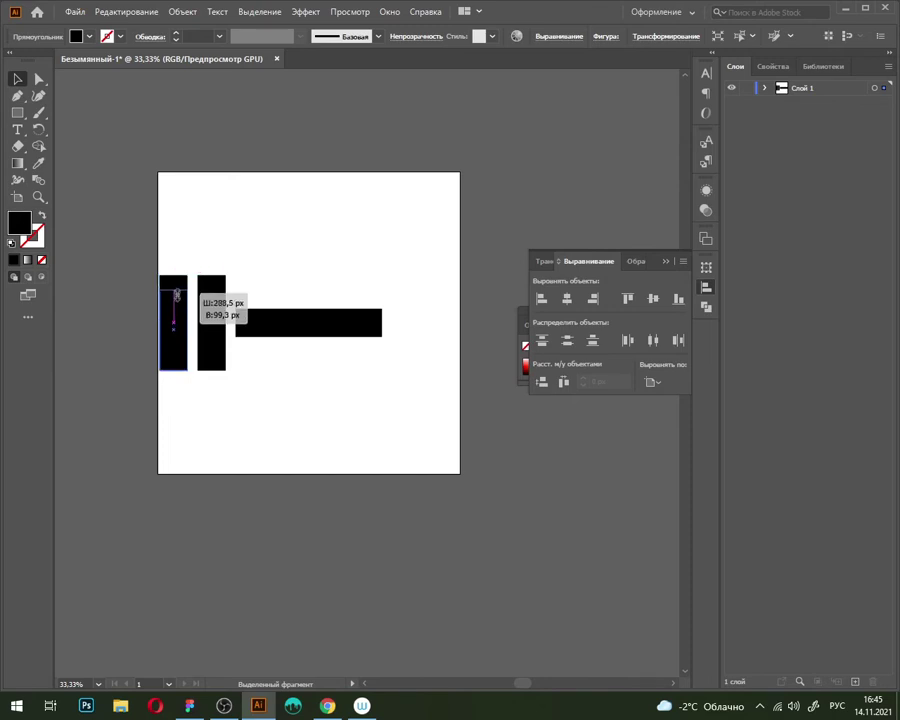
shift+click(209, 336)
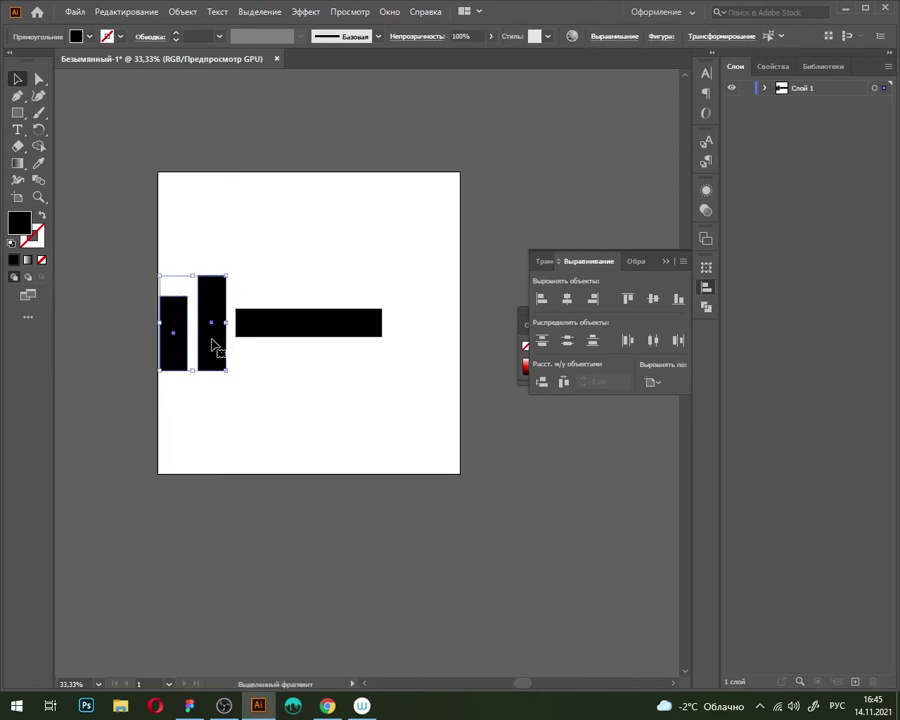
click(211, 345)
click(652, 303)
click(284, 362)
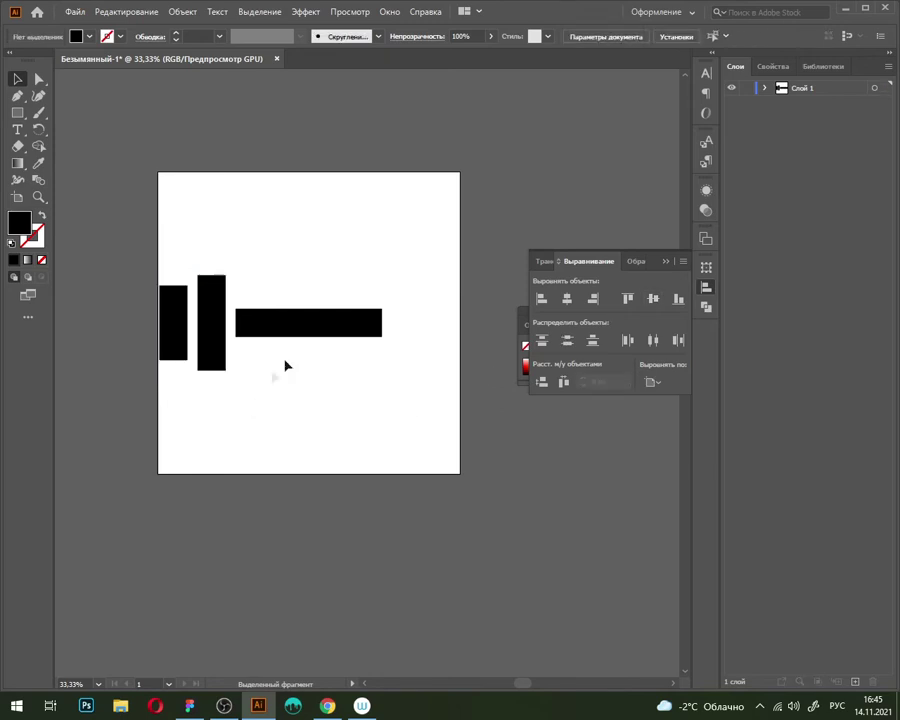
Step: Marquee-select all three rectangles together
scroll(193, 342, up, 4)
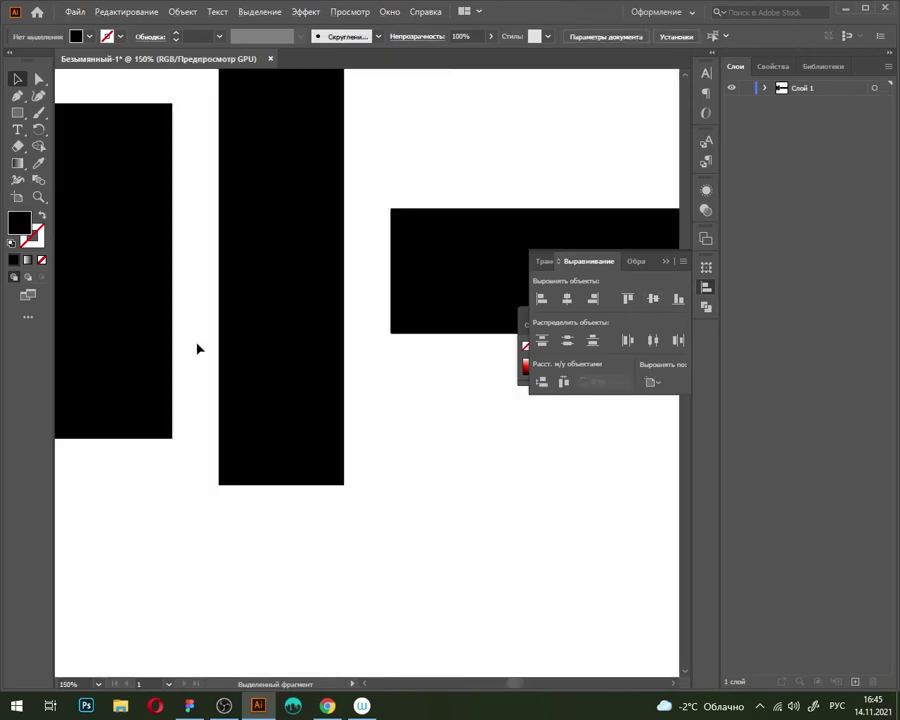
scroll(196, 344, down, 2)
click(234, 357)
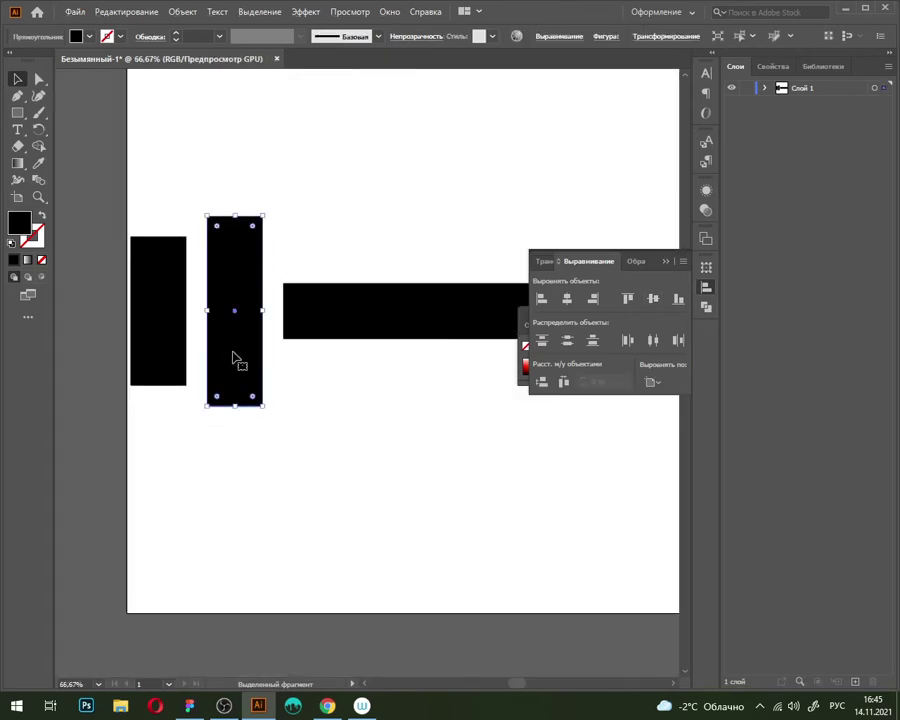
click(310, 428)
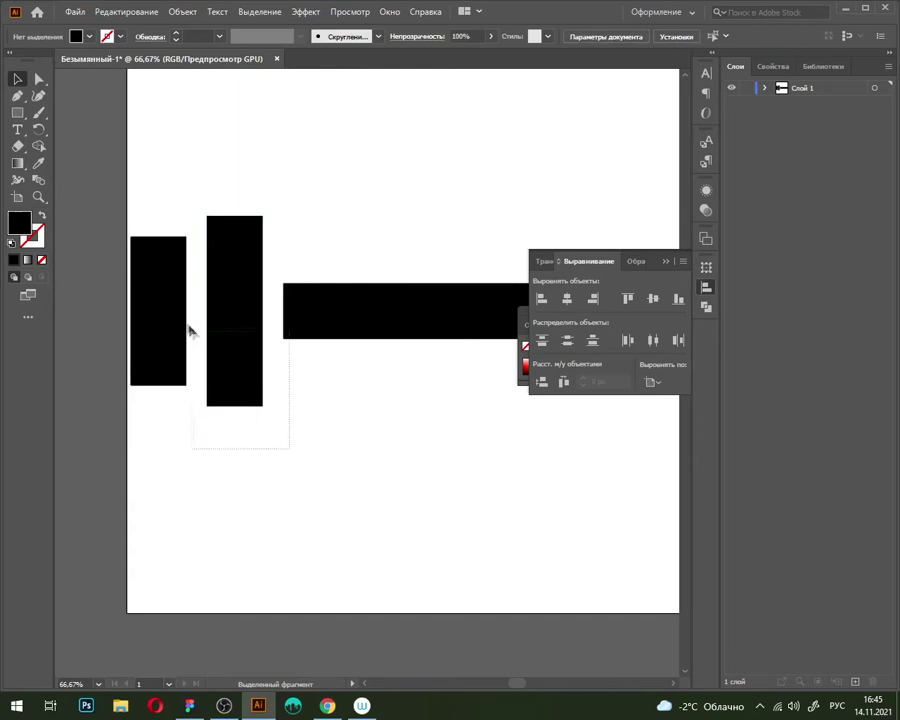
drag(288, 448, 152, 292)
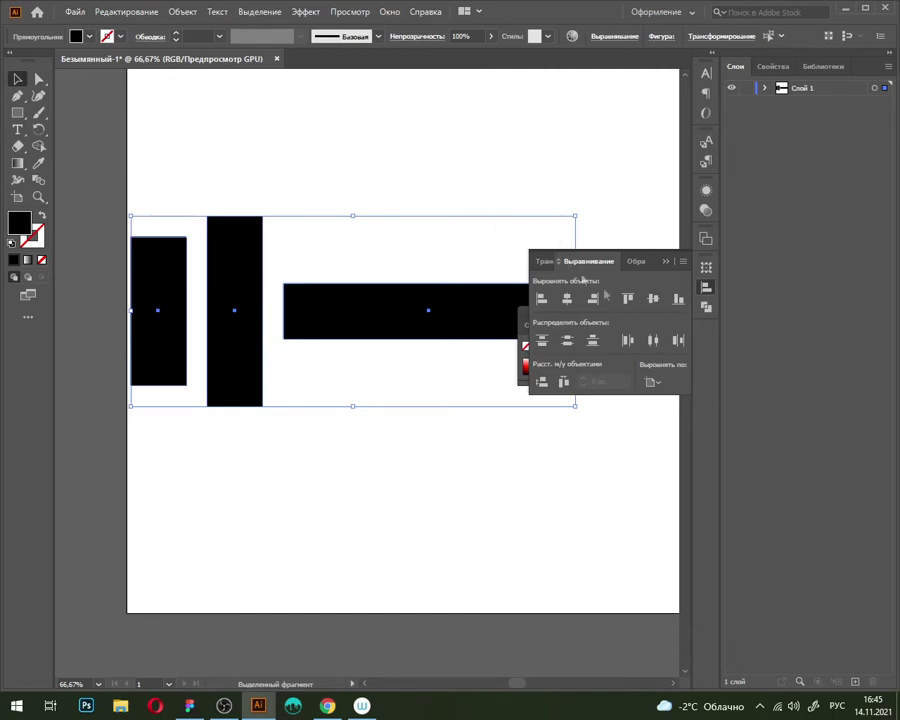
Step: Open the Align panel and try evenly distributing the three rectangles
click(389, 12)
click(851, 312)
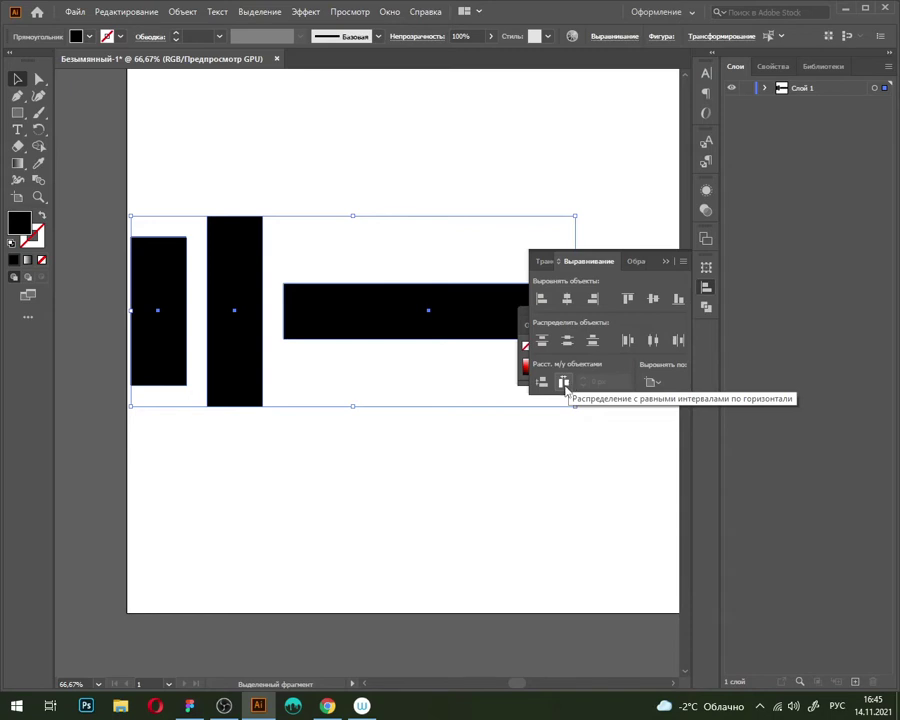
click(565, 385)
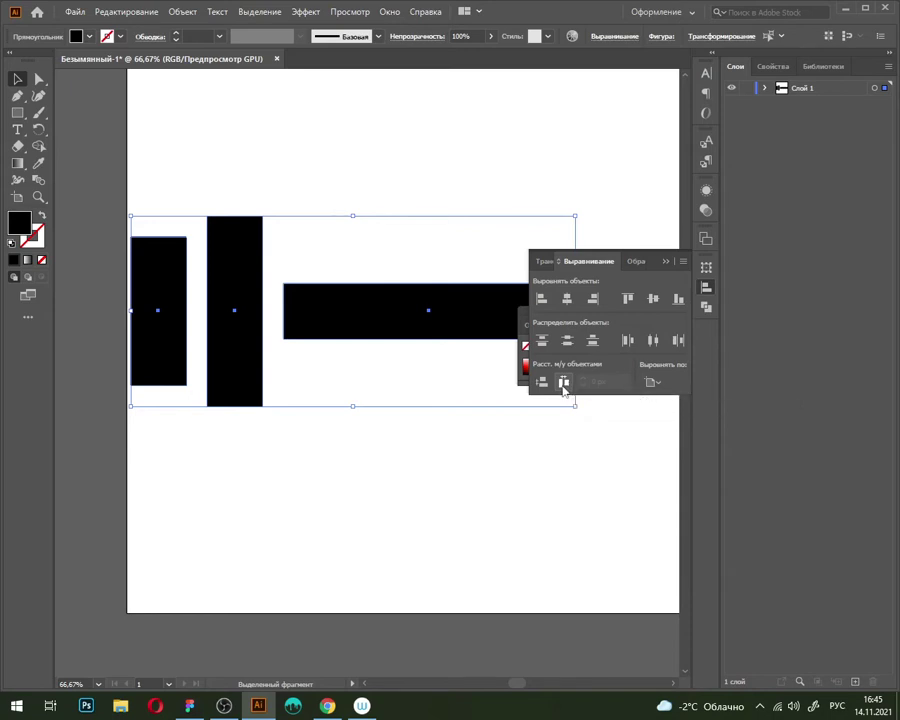
click(565, 385)
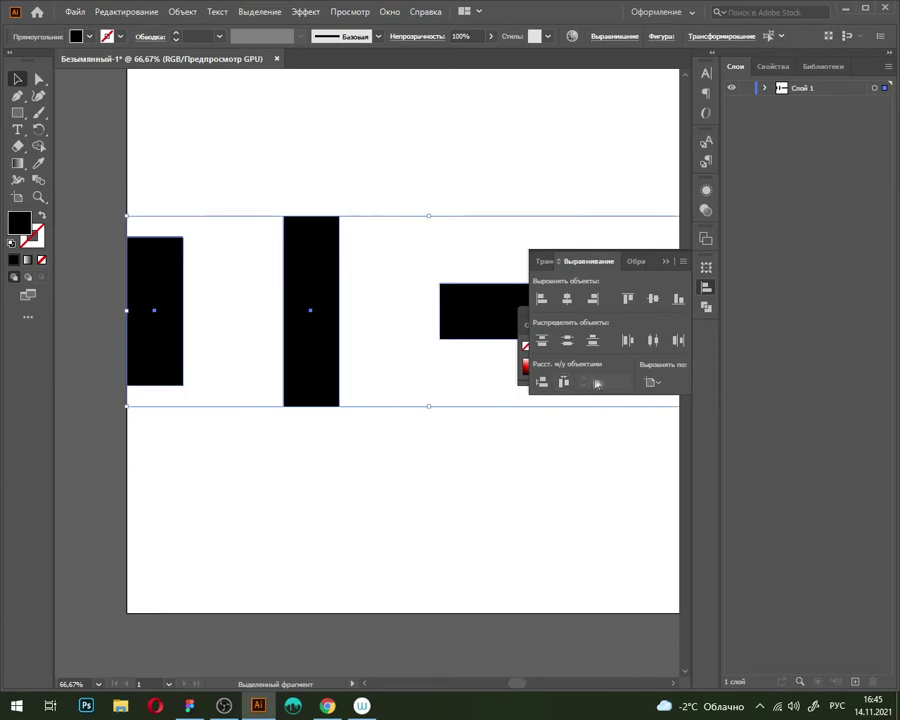
scroll(417, 389, down, 3)
mouse_move(444, 414)
mouse_down()
mouse_move(398, 410)
mouse_move(352, 360)
mouse_up()
click(405, 391)
mouse_move(400, 390)
mouse_down()
mouse_move(309, 360)
mouse_move(277, 335)
mouse_up()
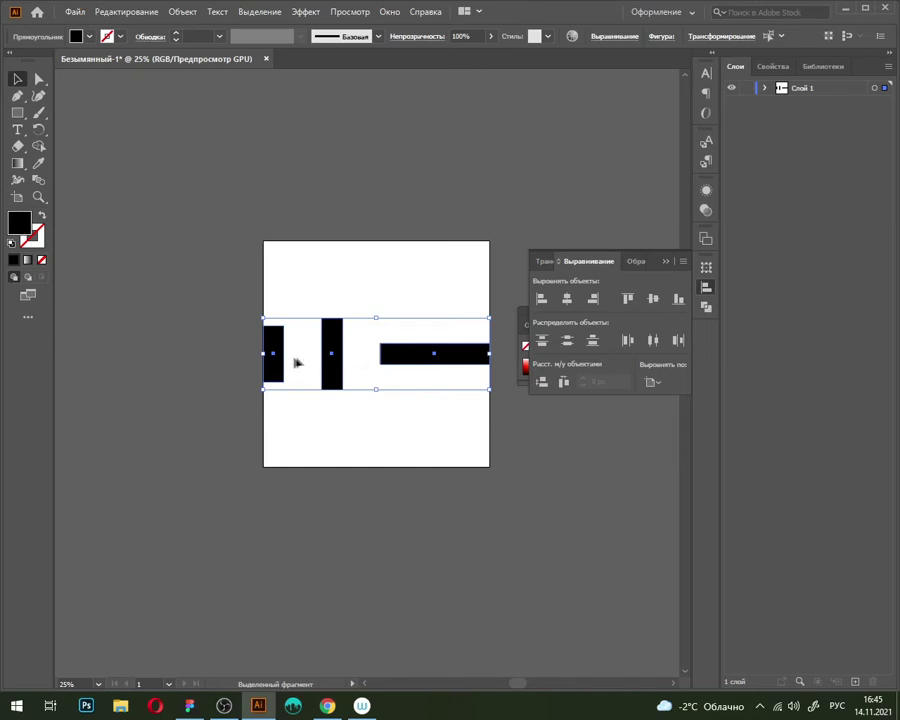
Step: Distribute the plates 50 px apart with the long bar as key object
click(409, 362)
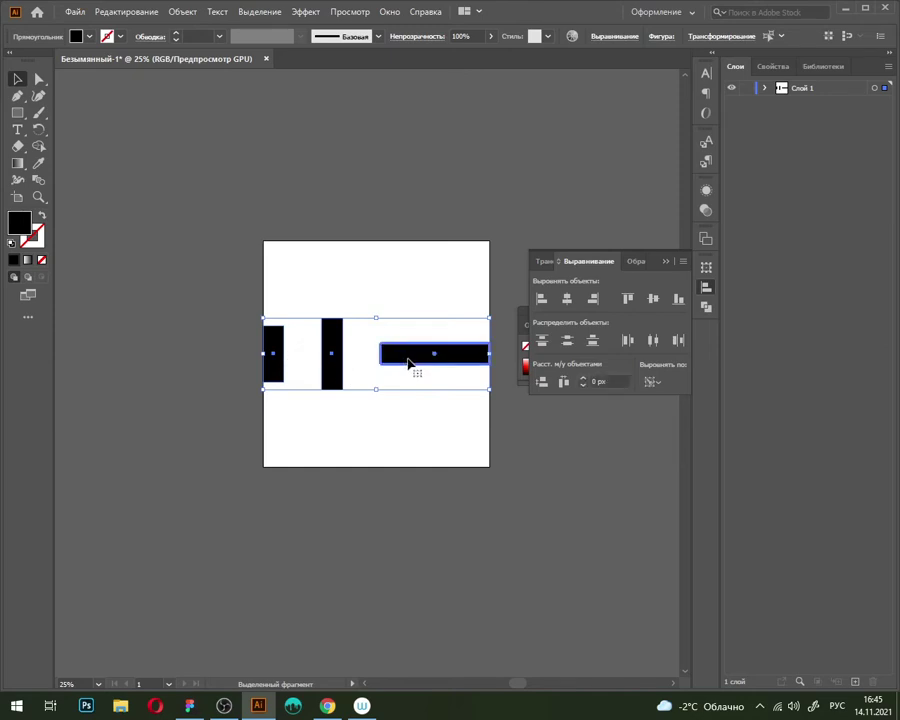
click(597, 381)
text(50)
key(Return)
click(558, 385)
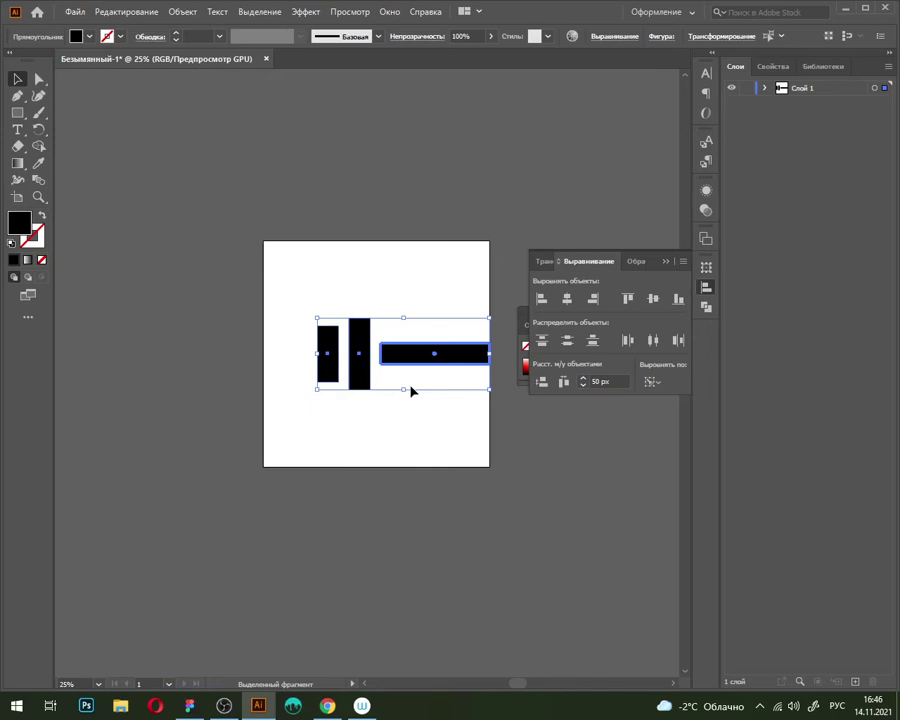
Step: Change the distribute spacing to 20 px and reapply it
scroll(416, 380, up, 3)
scroll(396, 376, up, 2)
scroll(354, 364, down, 3)
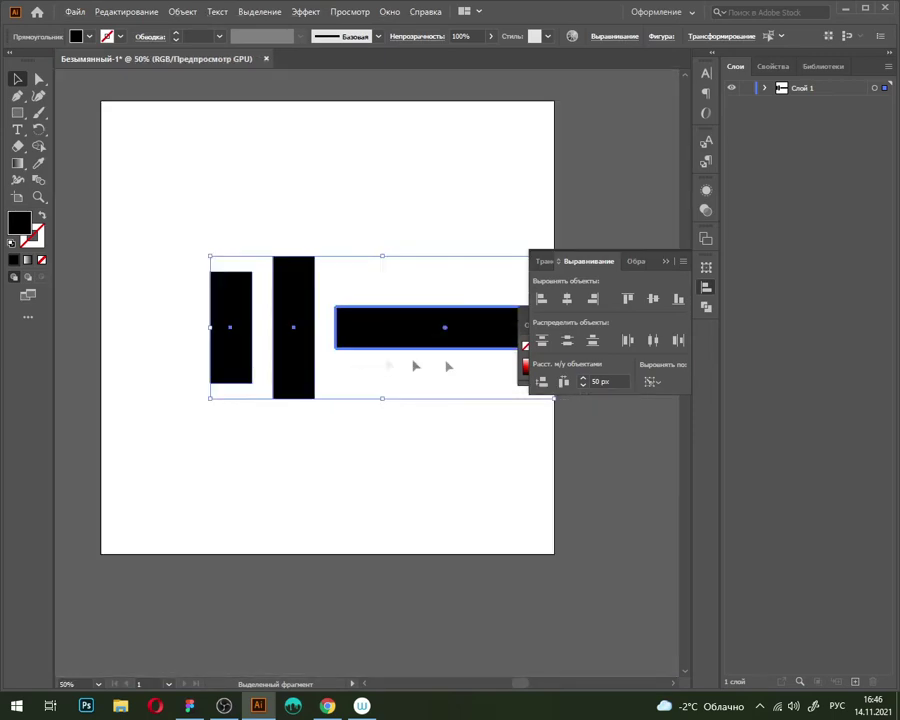
click(595, 381)
text(20)
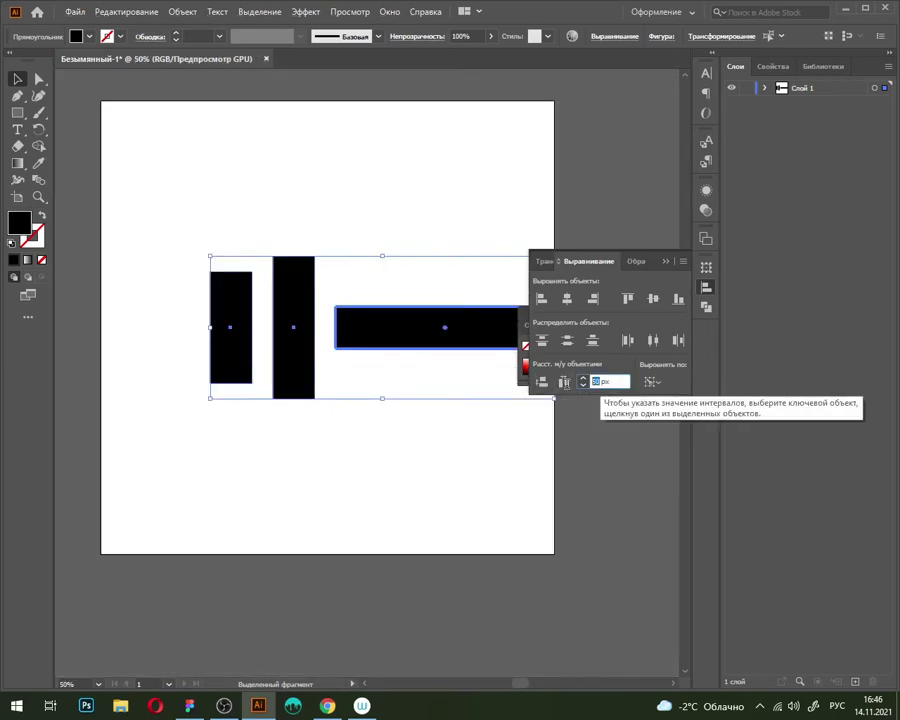
click(563, 382)
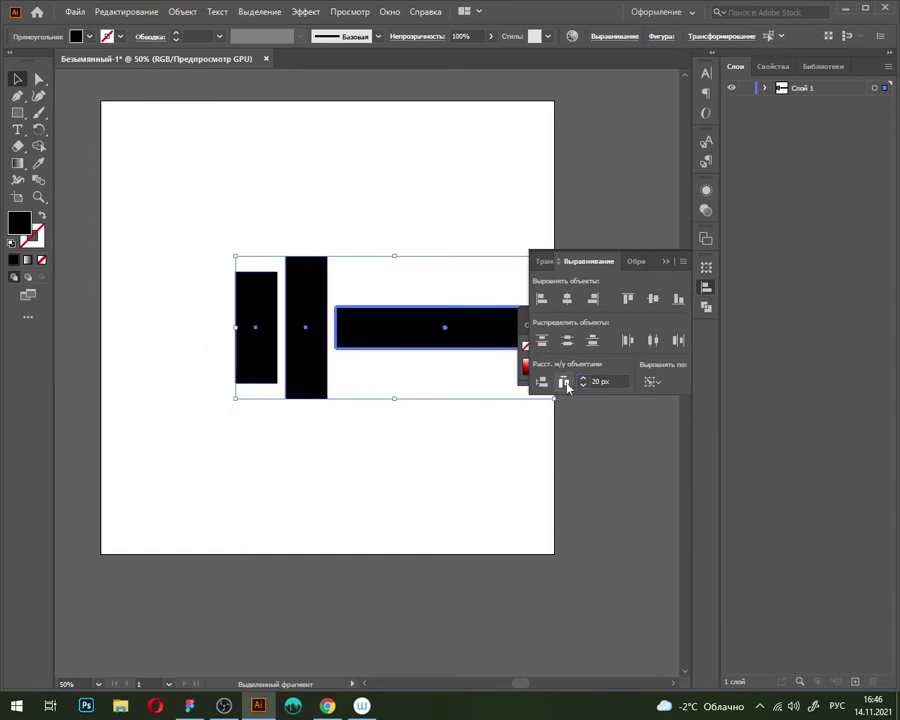
click(425, 470)
drag(378, 450, 324, 466)
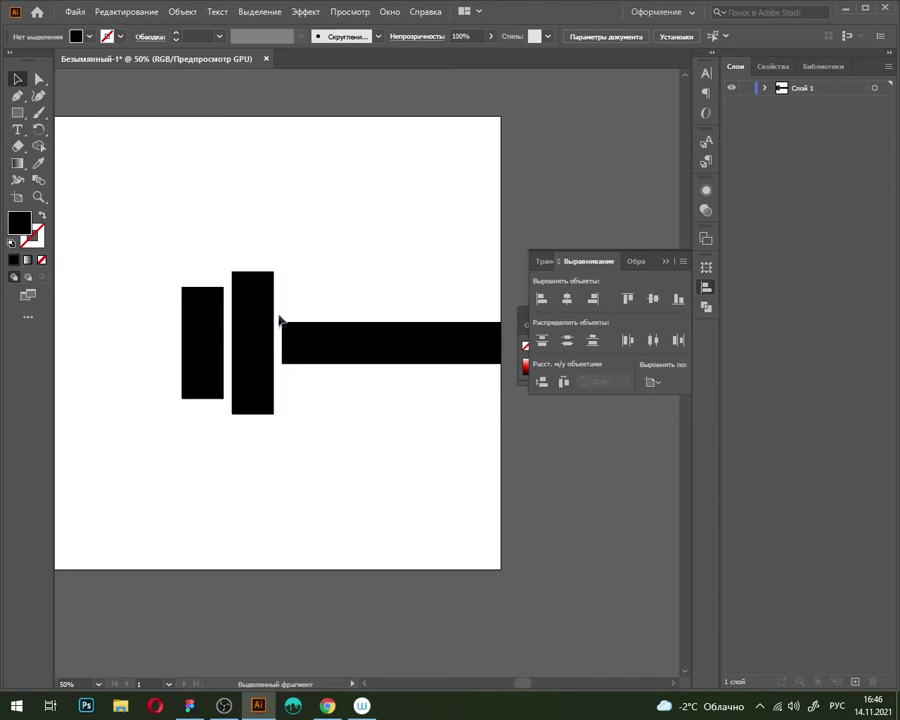
Step: Shorten the long handle bar by dragging in its right end
alt+scroll(330, 405, down, 1)
alt+scroll(312, 375, down, 3)
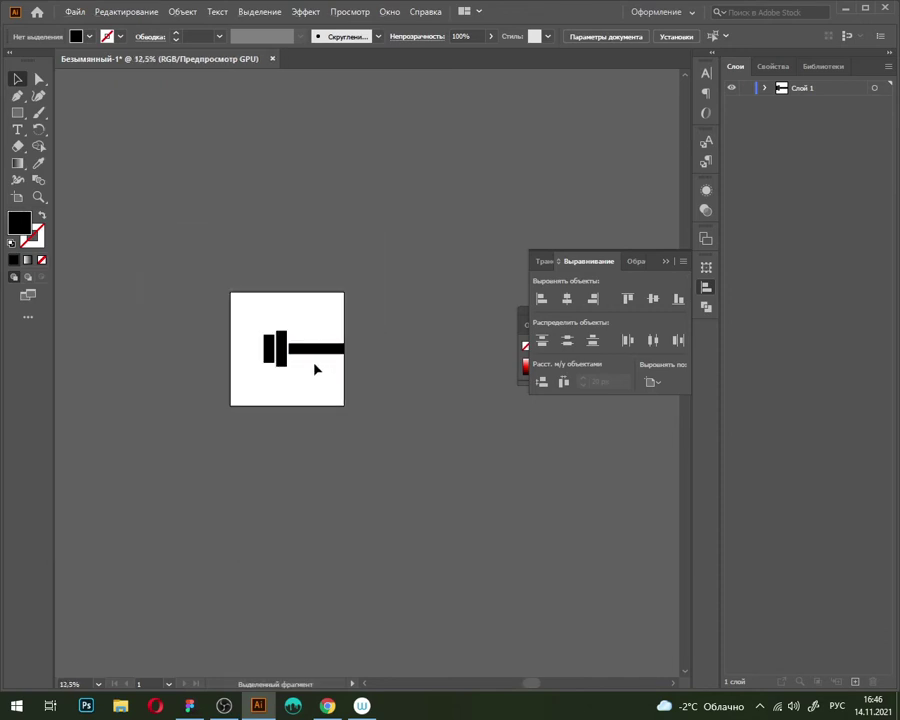
alt+scroll(315, 370, up, 3)
alt+scroll(318, 362, down, 1)
click(344, 324)
drag(400, 318, 362, 318)
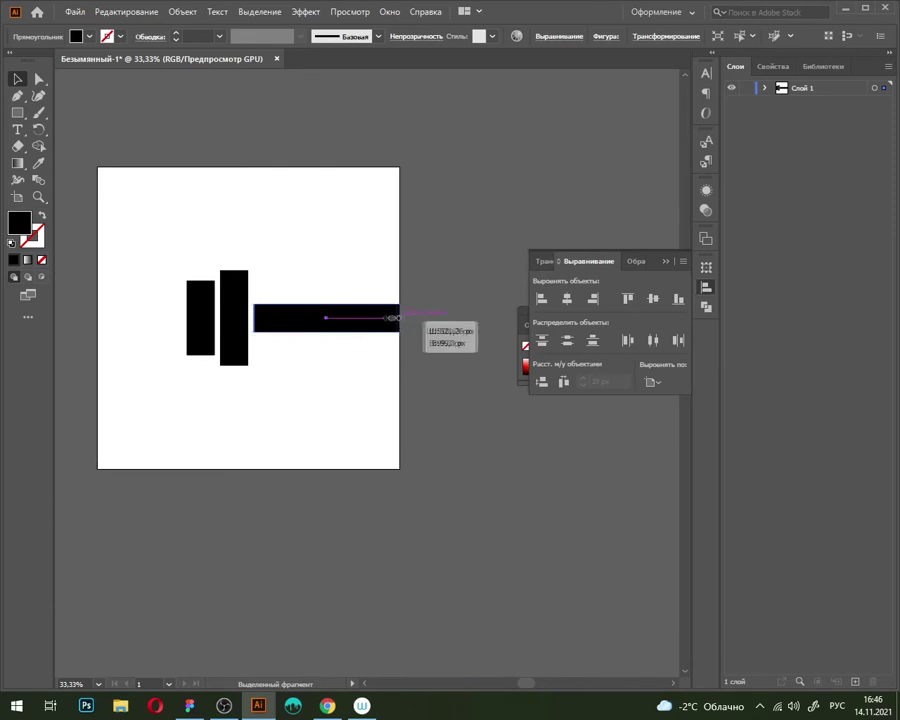
click(359, 393)
Step: Copy both plate rectangles to the bar's right end and reflect them vertically
drag(177, 245, 245, 380)
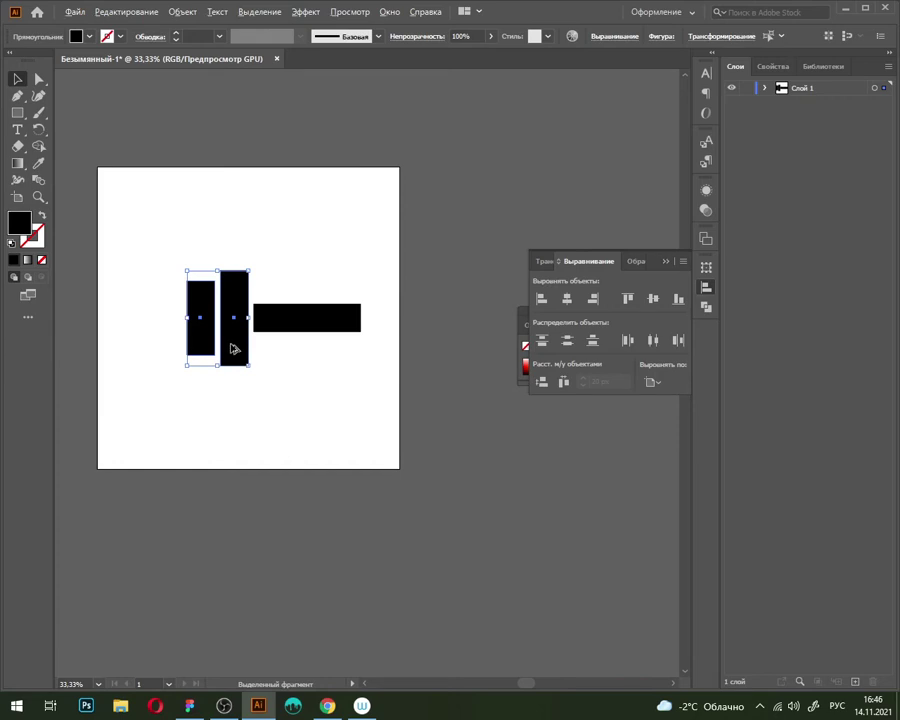
drag(238, 350, 235, 350)
key(ctrl+z)
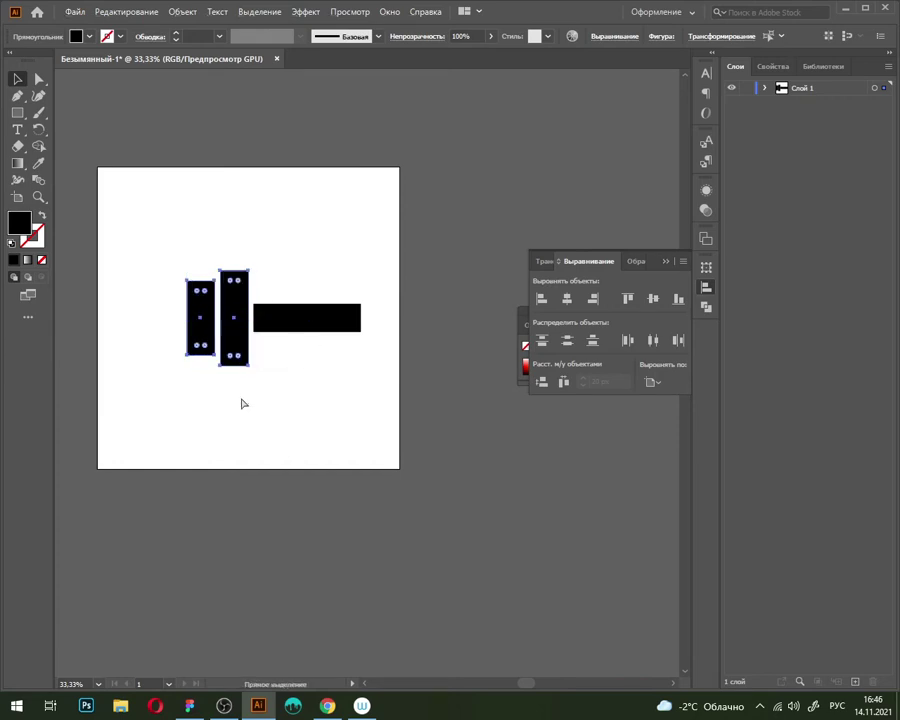
key(ctrl+z)
key(ctrl+shift+z)
mouse_move(236, 390)
mouse_down()
mouse_move(190, 337)
mouse_move(428, 356)
mouse_up()
right_click(437, 360)
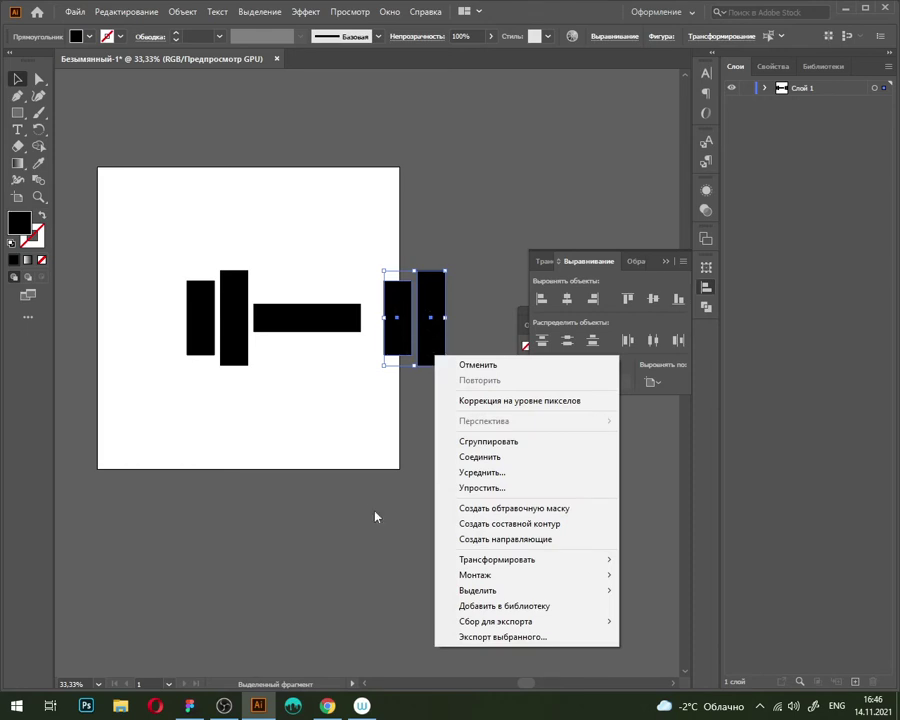
mouse_move(527, 559)
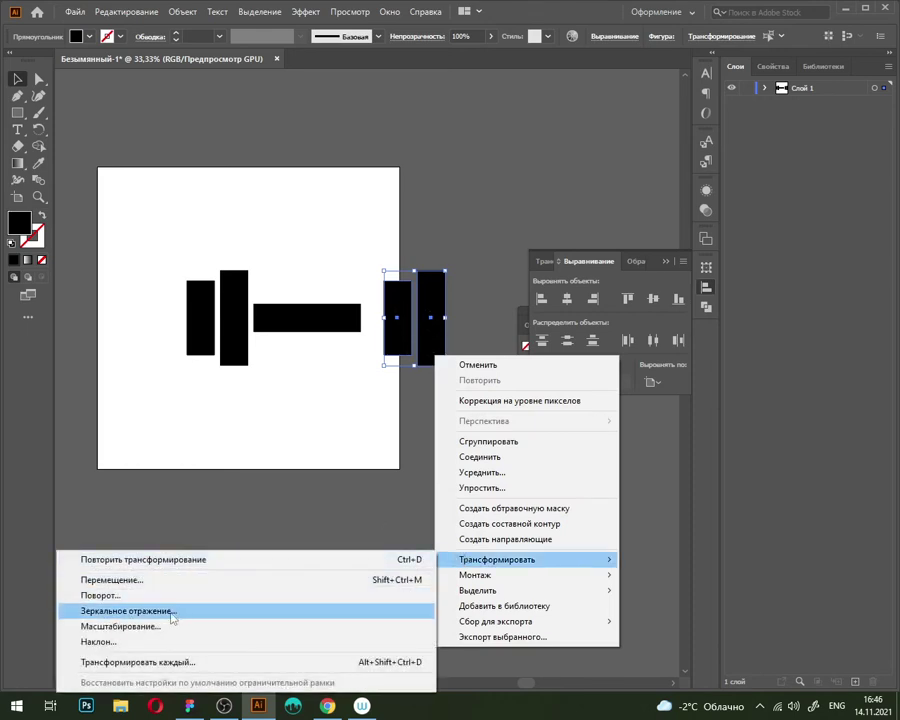
click(172, 618)
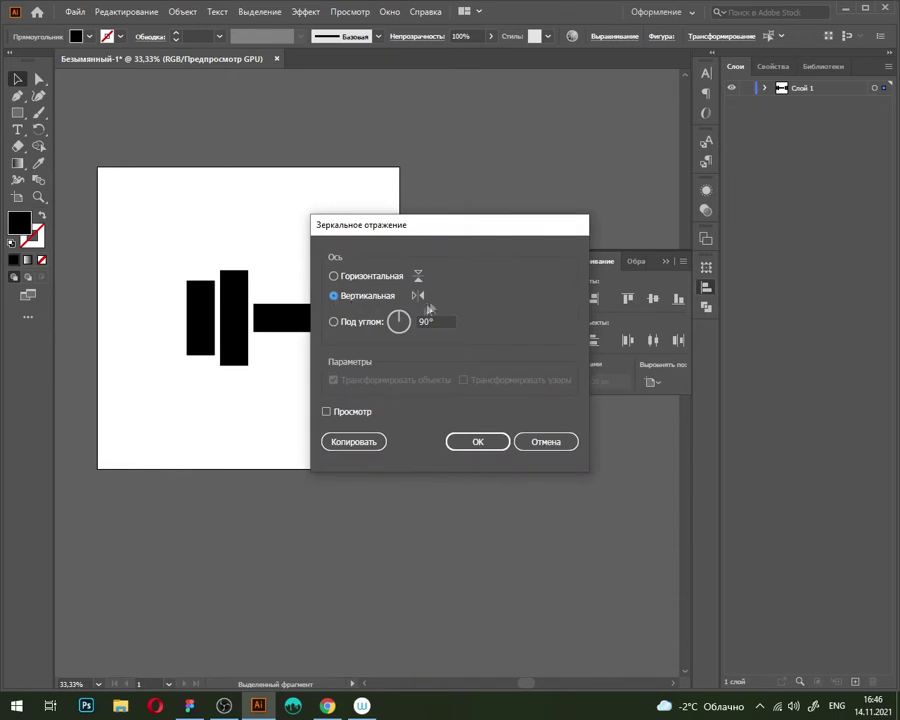
click(487, 444)
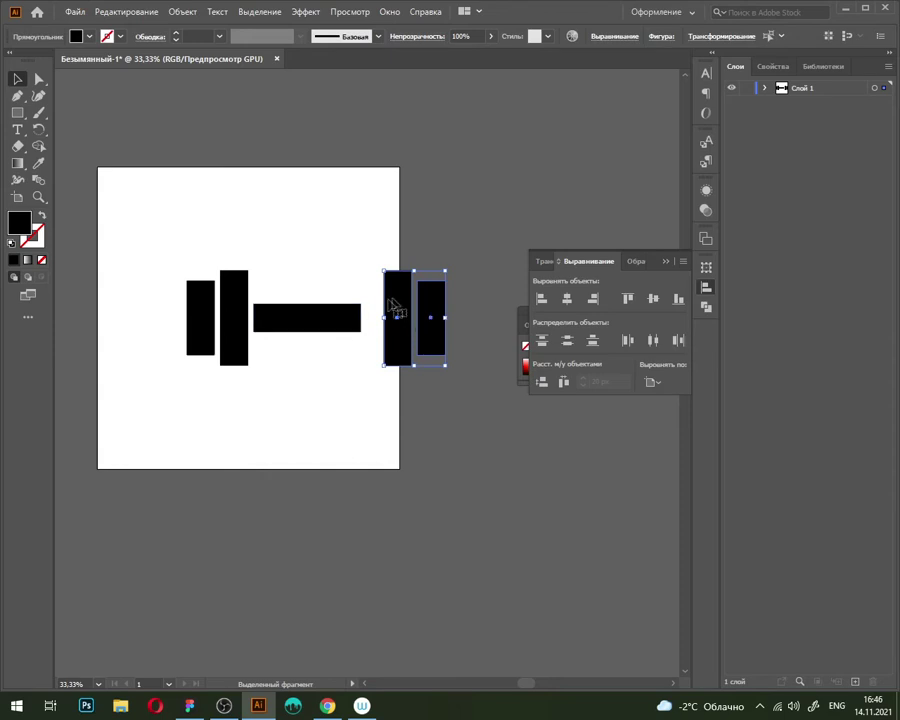
Step: Space the right plates 20 px from the handle bar as key object
shift+click(342, 326)
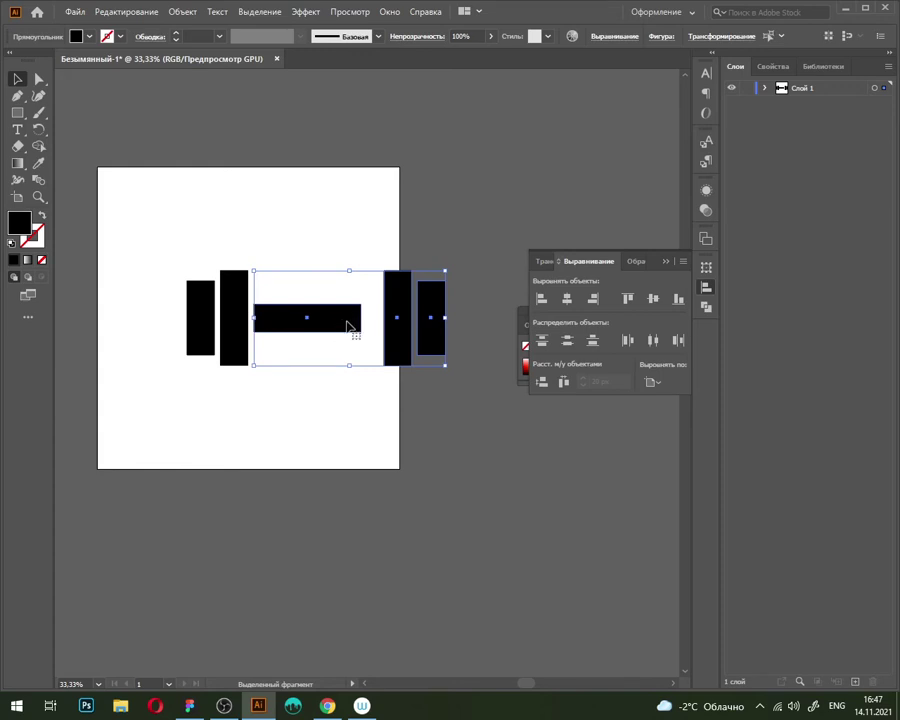
click(348, 326)
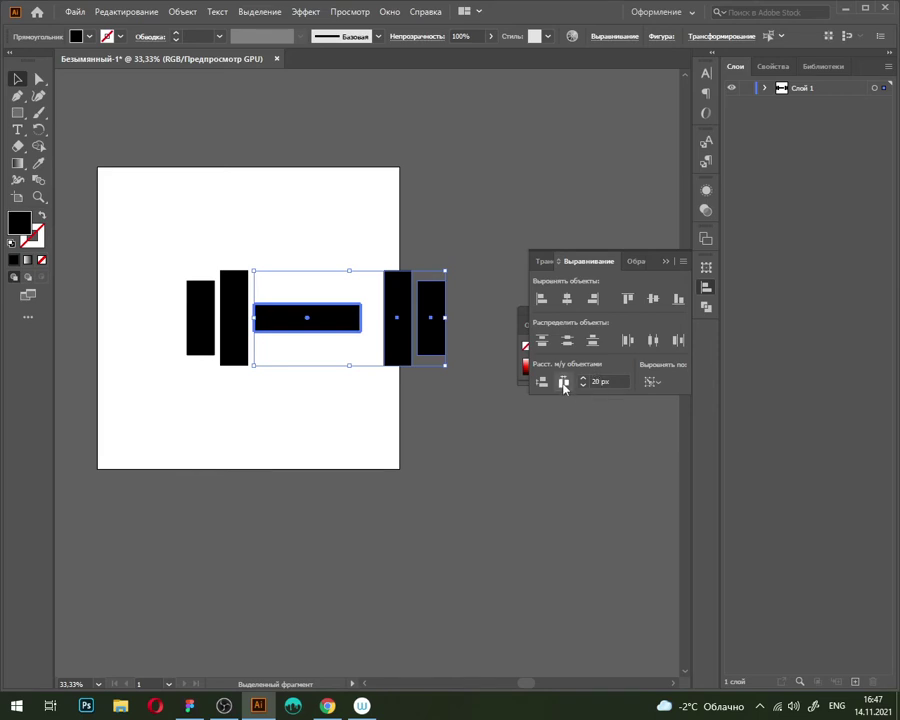
click(563, 384)
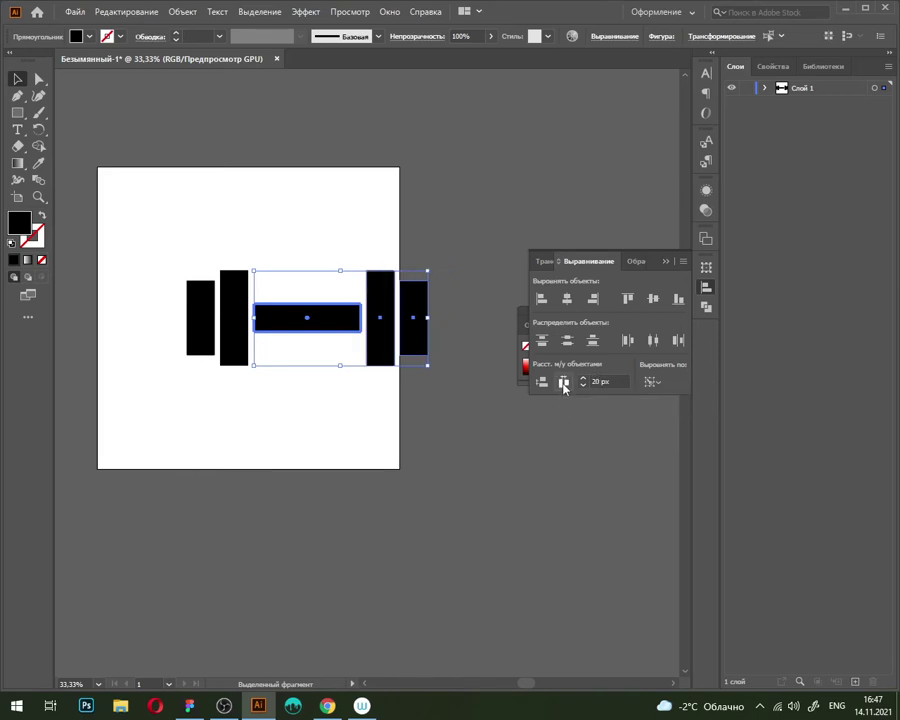
click(403, 428)
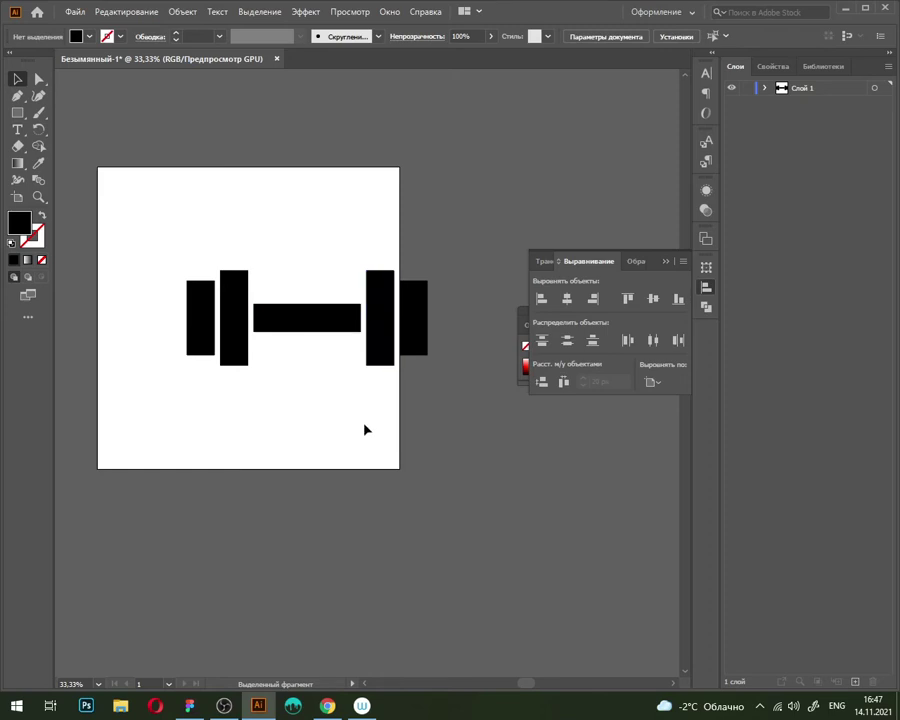
click(209, 321)
shift+click(236, 357)
Step: Make the inner plates taller and vertically centre all five shapes on the middle bar
key(ctrl+a)
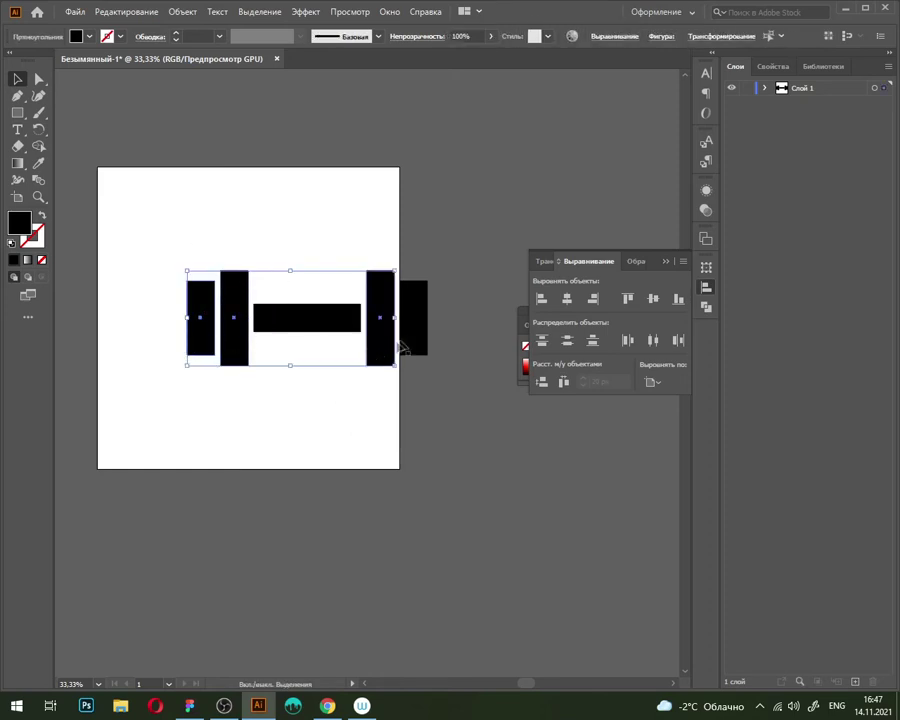
drag(309, 270, 309, 259)
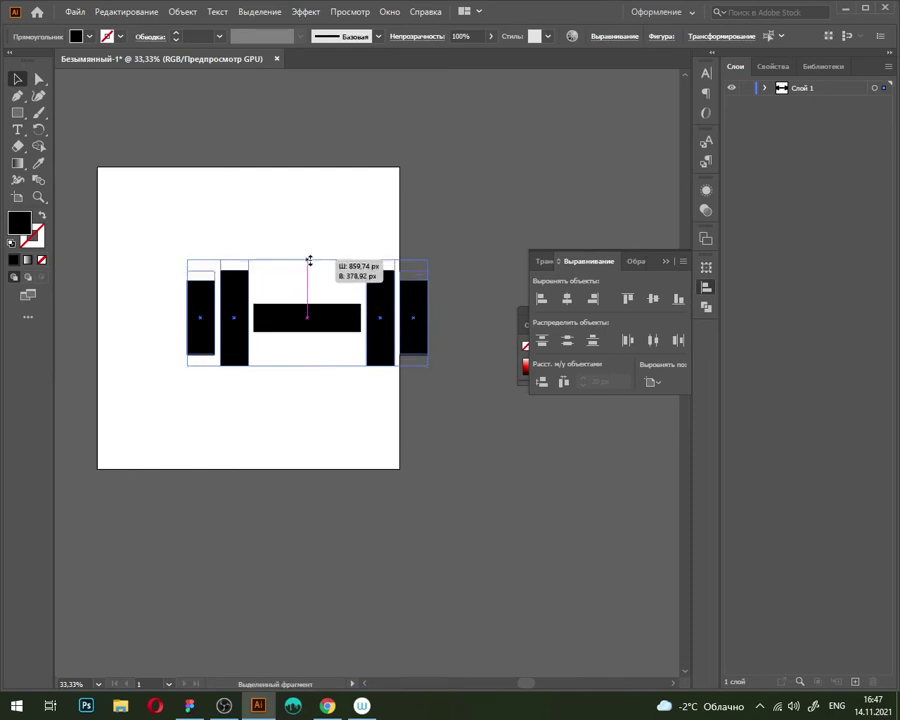
click(324, 326)
drag(186, 223, 470, 356)
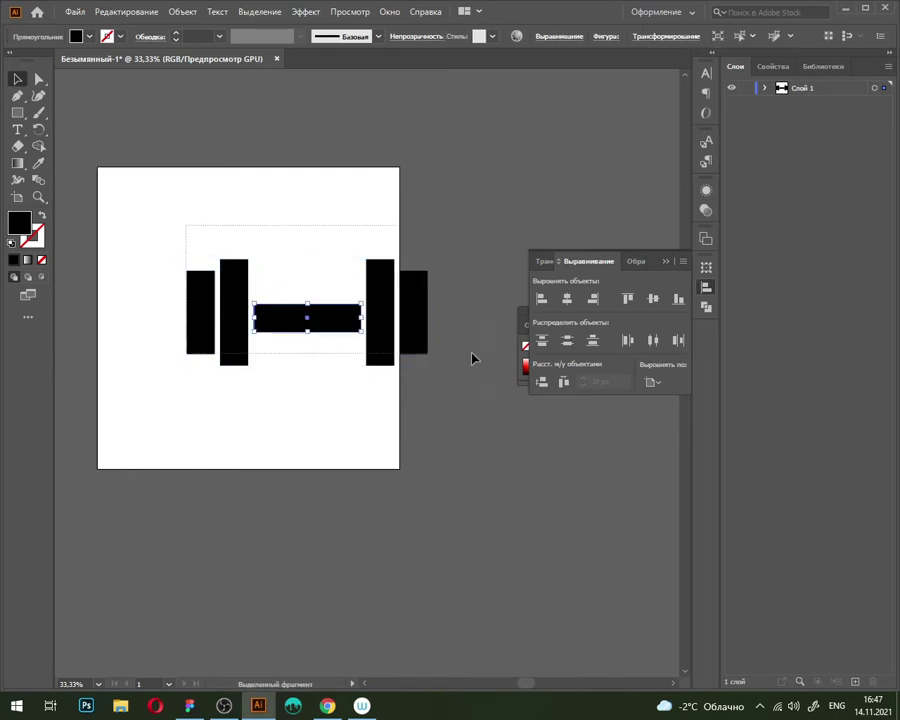
click(345, 320)
click(657, 302)
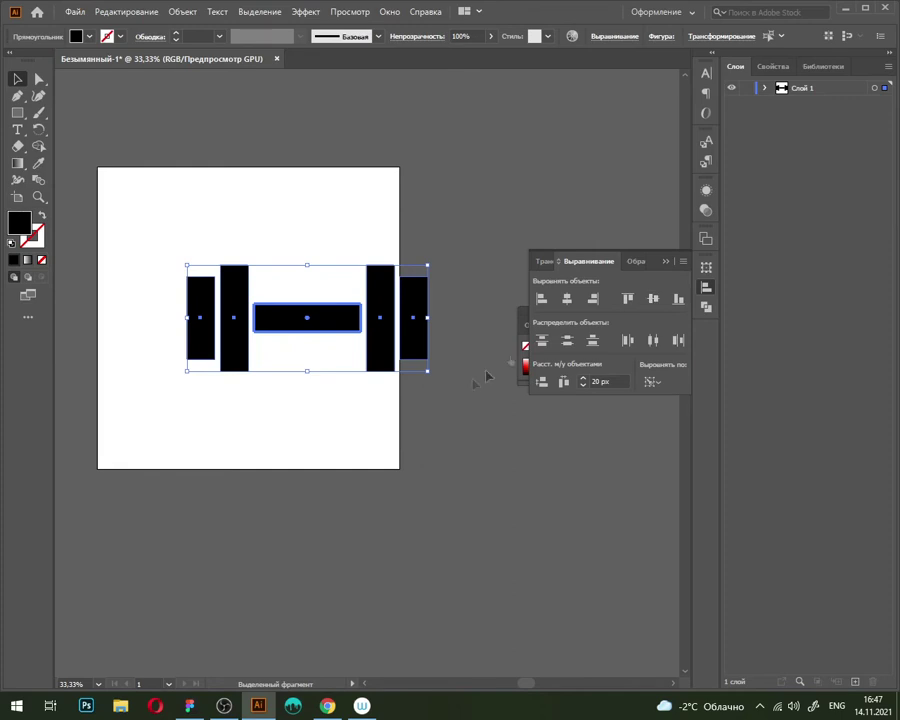
click(178, 215)
drag(158, 243, 490, 455)
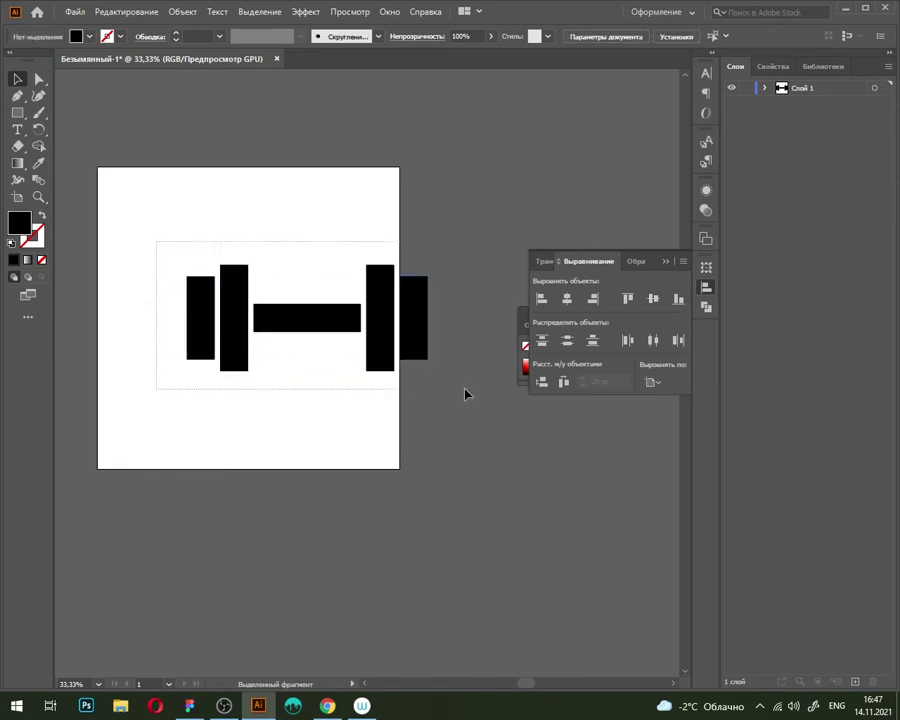
Step: Select all five dumbbell rectangles and group them
drag(149, 229, 460, 428)
key(a)
key(v)
key(a)
key(v)
click(182, 11)
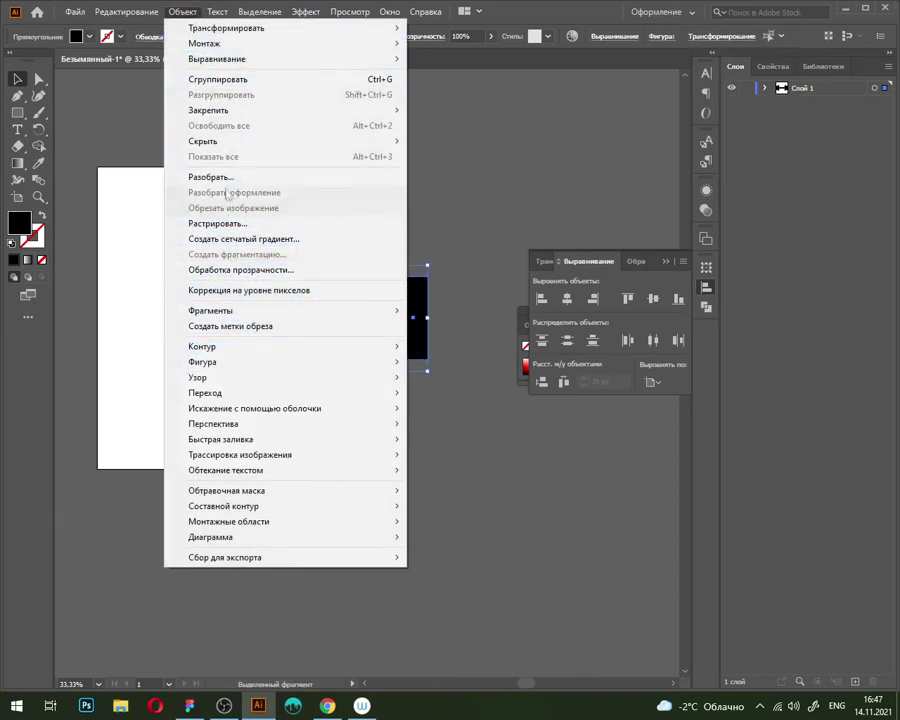
click(220, 79)
Step: Centre the dumbbell group horizontally and vertically on the artboard
click(442, 464)
mouse_move(376, 366)
mouse_down()
mouse_move(328, 318)
mouse_move(316, 440)
mouse_up()
mouse_move(324, 386)
mouse_down()
mouse_move(364, 300)
mouse_move(320, 330)
mouse_up()
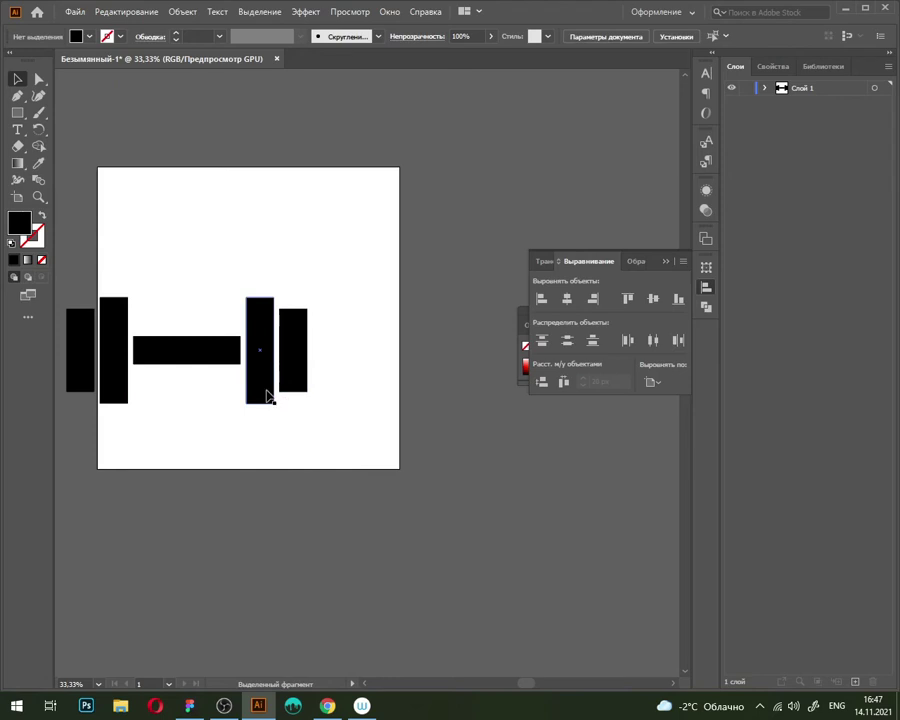
drag(267, 394, 315, 368)
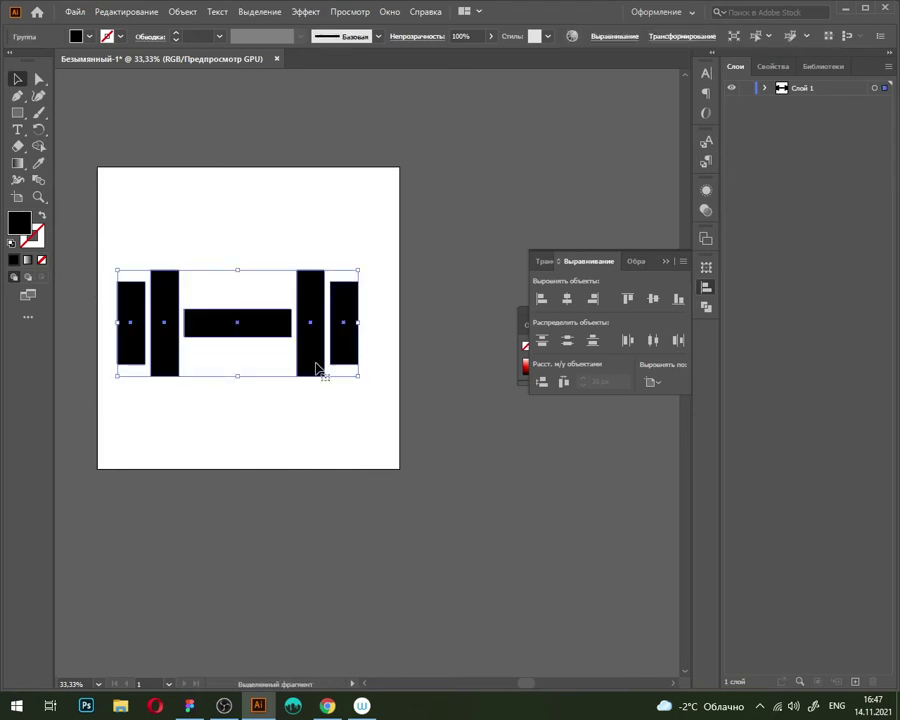
click(567, 298)
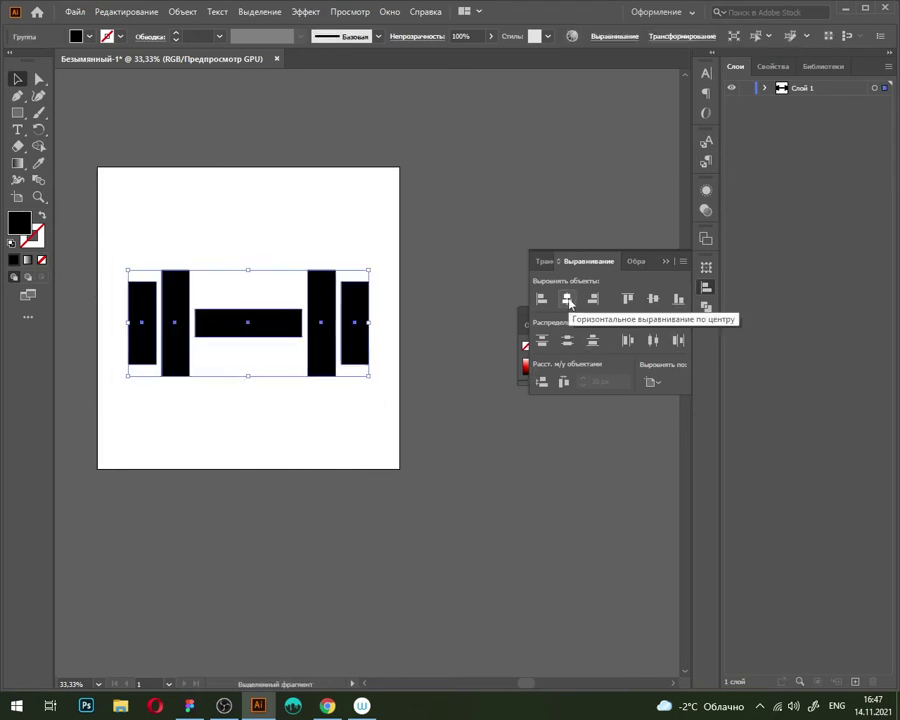
click(654, 300)
key(alt+Tab)
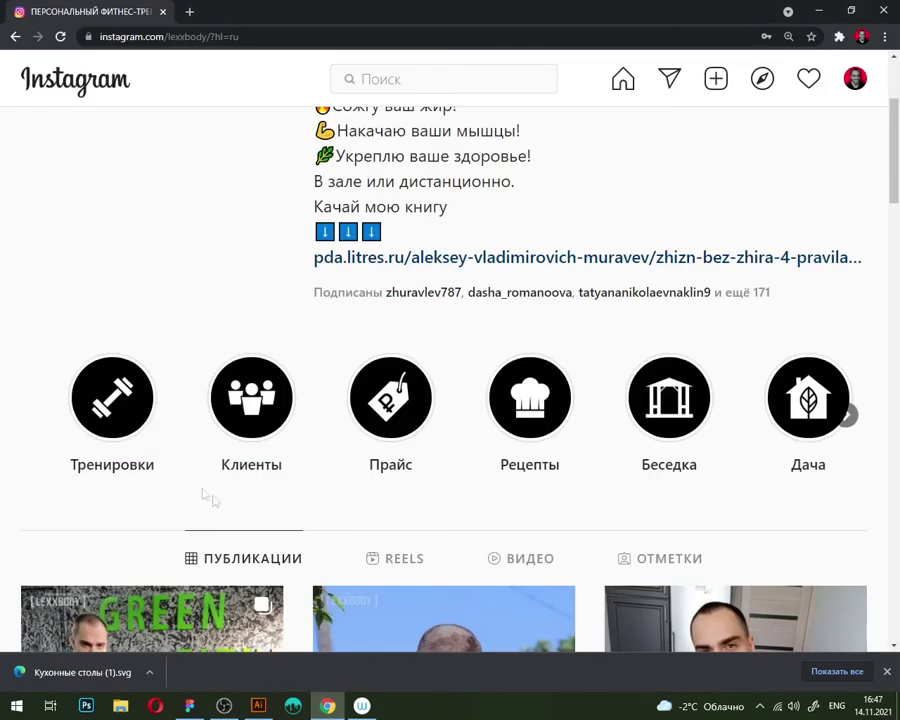
key(alt+Tab)
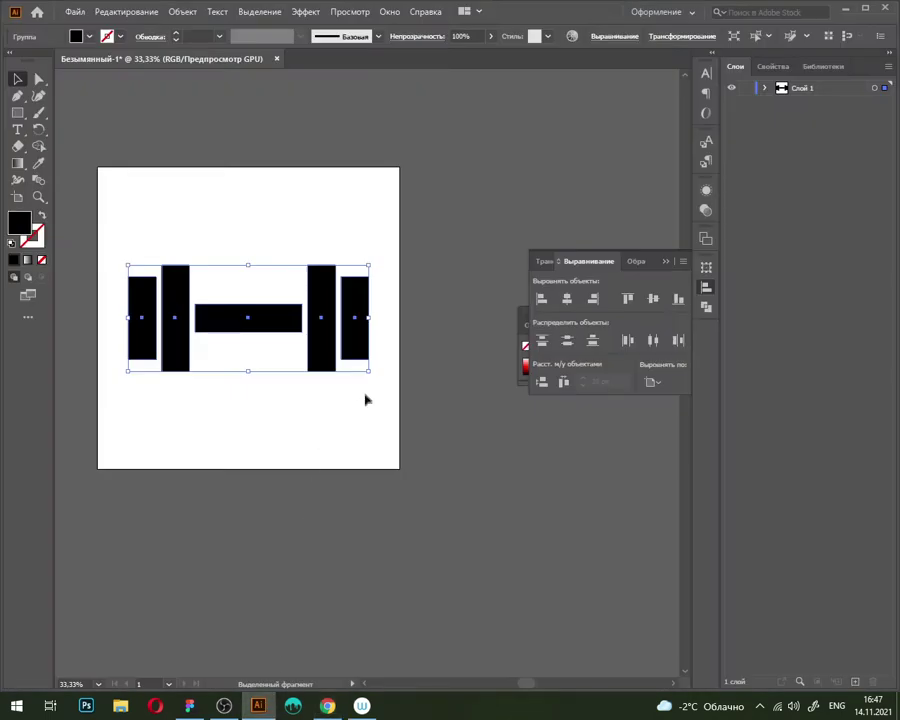
Step: Rotate the dumbbell group 45° counterclockwise
drag(372, 379, 371, 301)
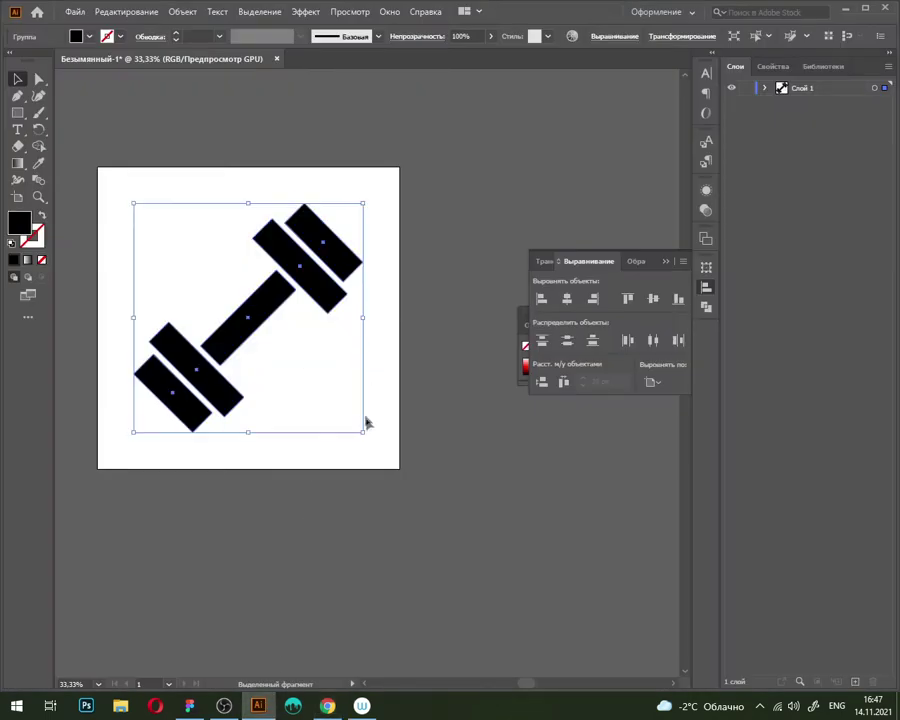
click(393, 326)
scroll(356, 310, down, 5)
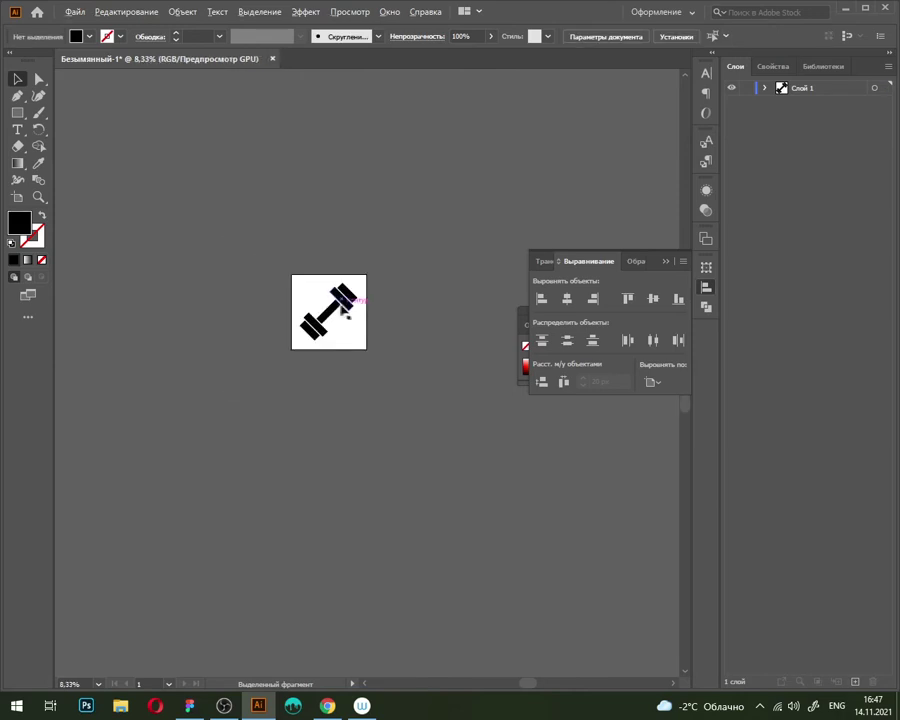
scroll(347, 300, up, 6)
scroll(350, 300, down, 1)
Step: Scale the dumbbell group down to about half the artboard, keeping it selected
click(380, 270)
drag(403, 244, 372, 266)
click(373, 273)
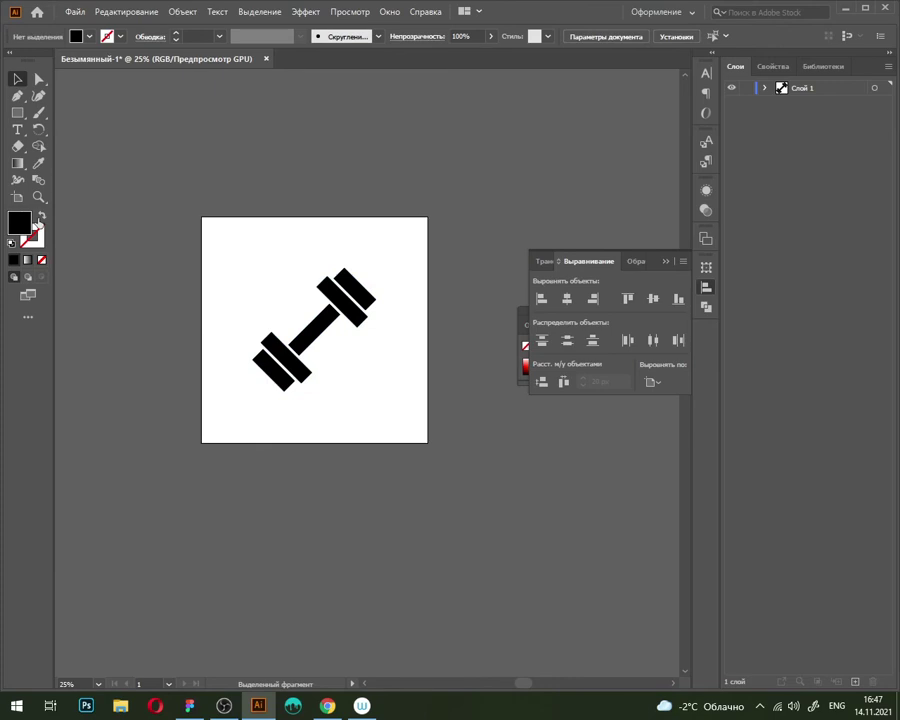
click(41, 217)
click(43, 216)
drag(174, 228, 392, 426)
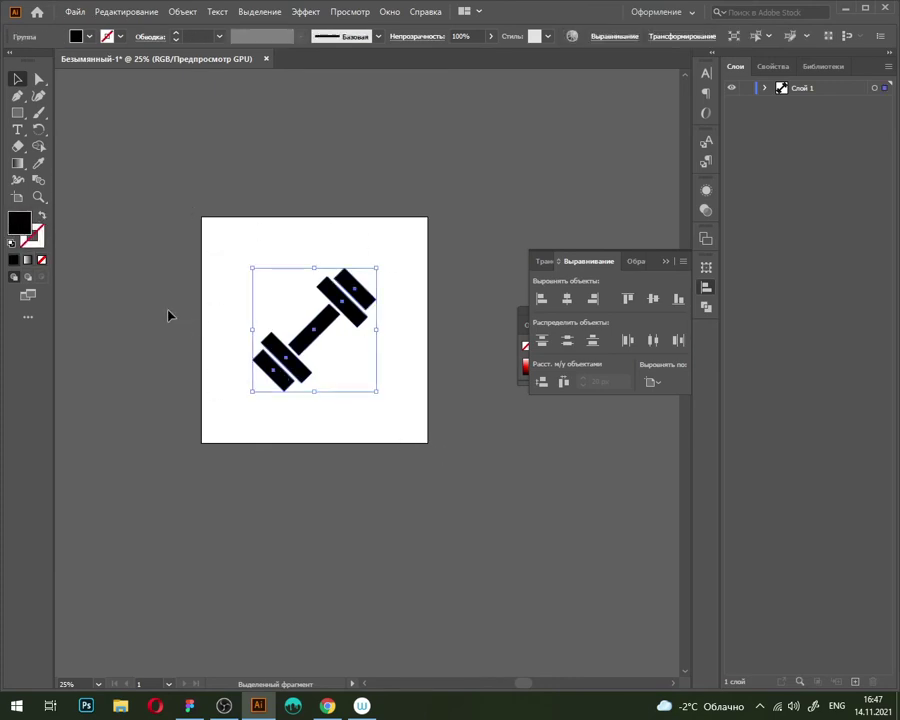
click(196, 245)
click(322, 350)
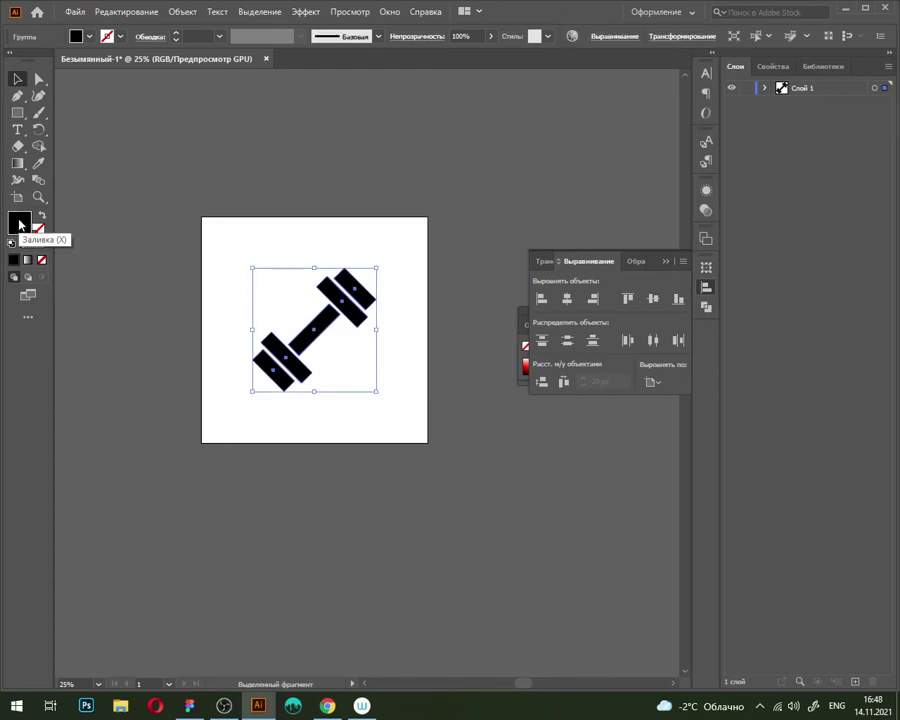
Step: Fill the dumbbell group with white (FFFFFF)
double_click(19, 224)
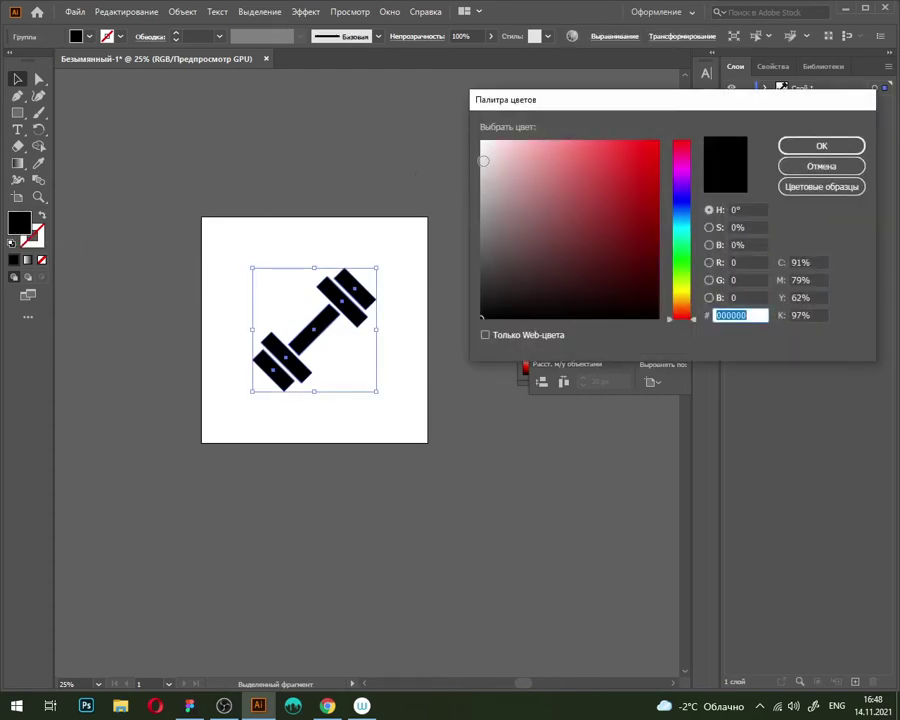
text(ffffff)
click(805, 146)
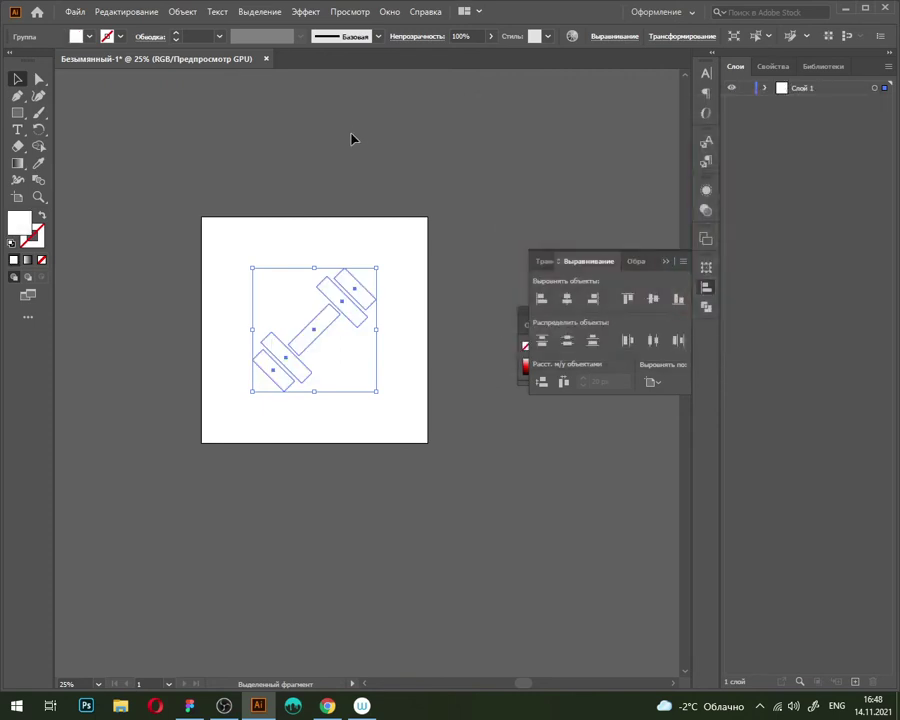
click(137, 256)
drag(350, 306, 238, 150)
click(365, 157)
key(ctrl+z)
Step: Reset the default fill colour to black for new shapes
click(61, 240)
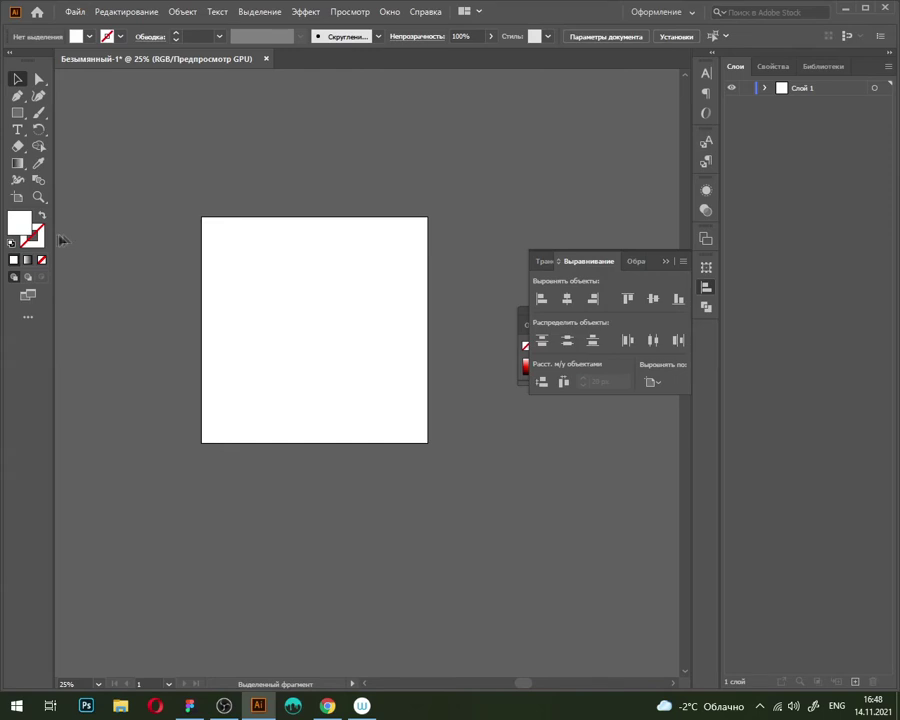
double_click(26, 224)
drag(502, 291, 466, 327)
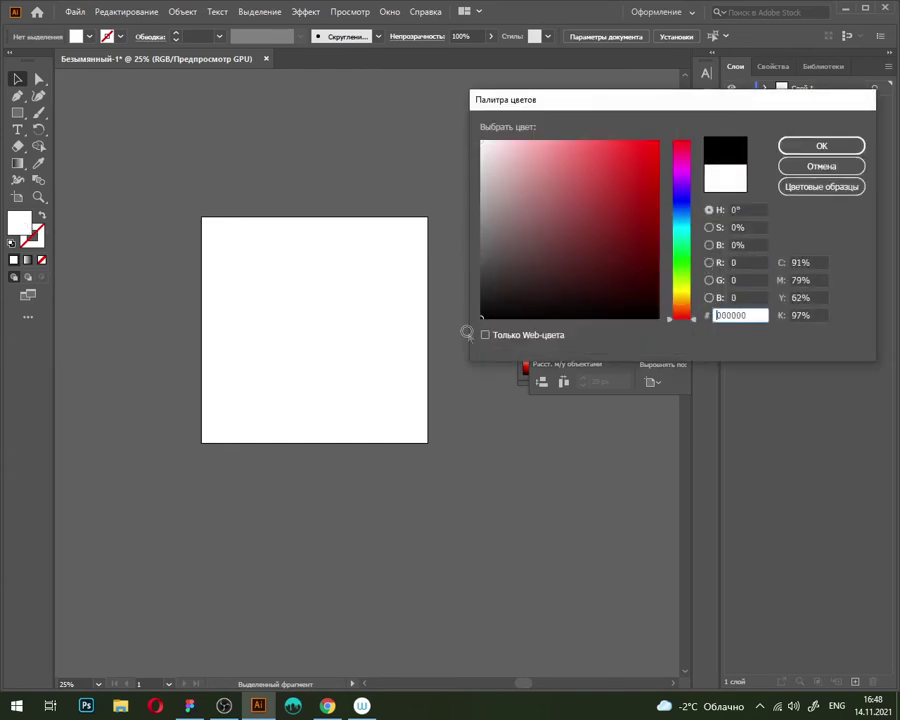
click(803, 152)
key(l)
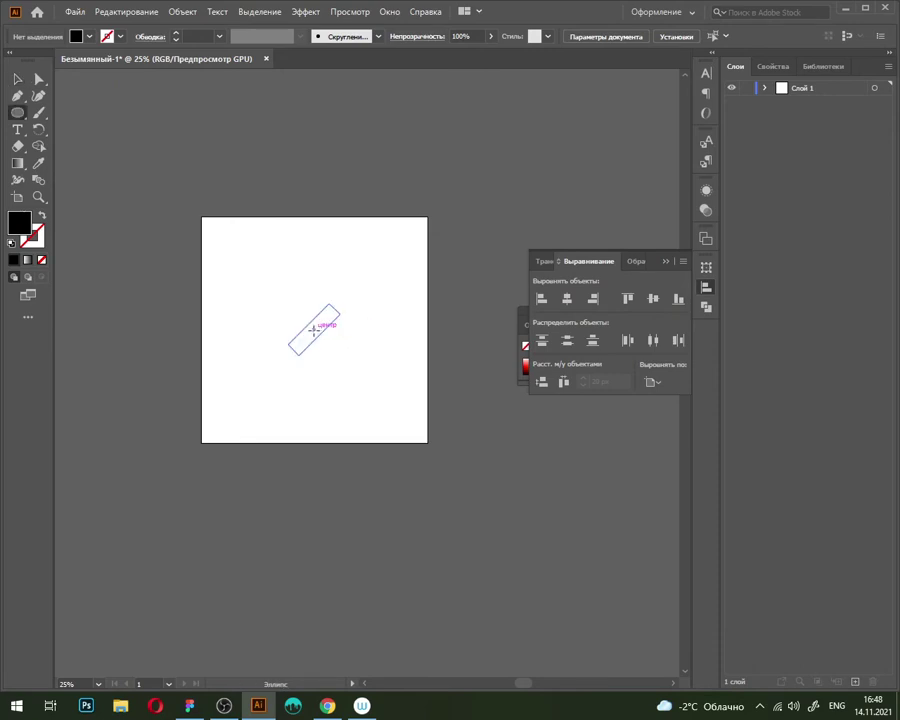
drag(313, 328, 389, 441)
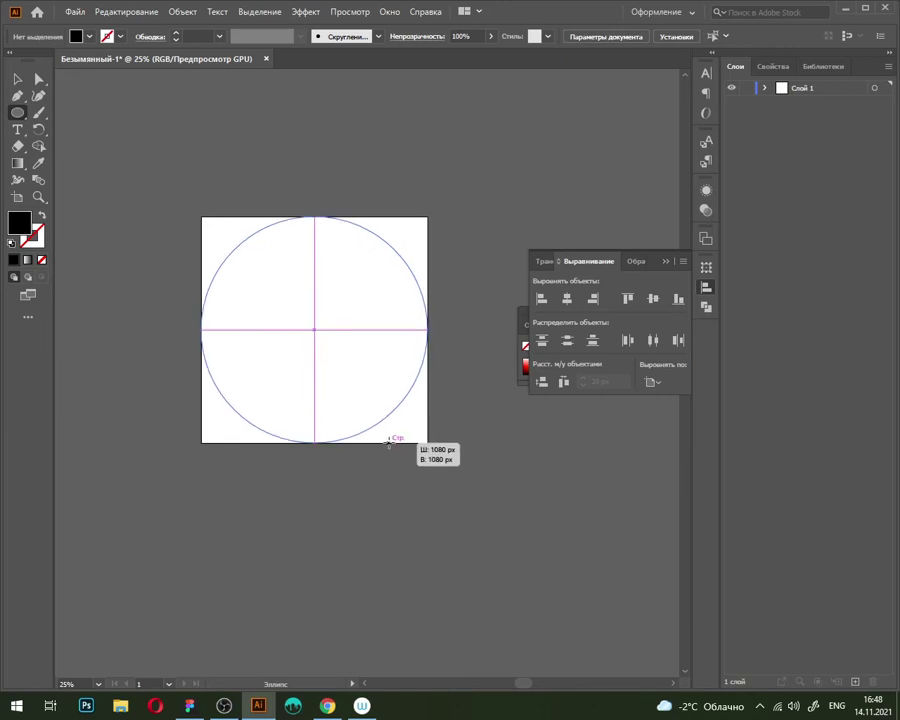
key(v)
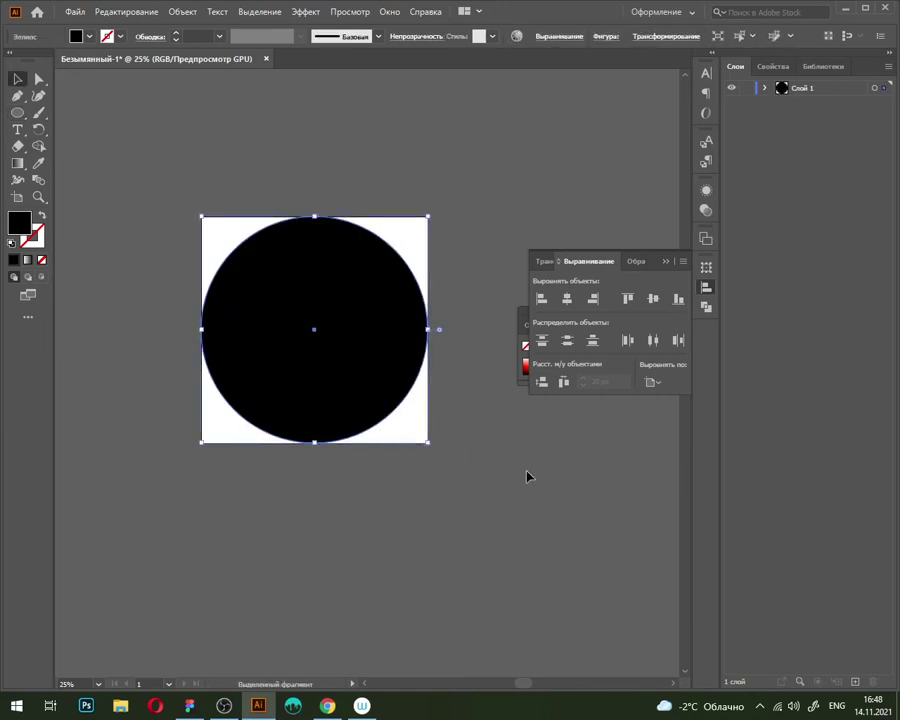
click(764, 90)
mouse_move(816, 105)
mouse_down()
mouse_move(800, 100)
mouse_move(745, 142)
mouse_up()
click(461, 390)
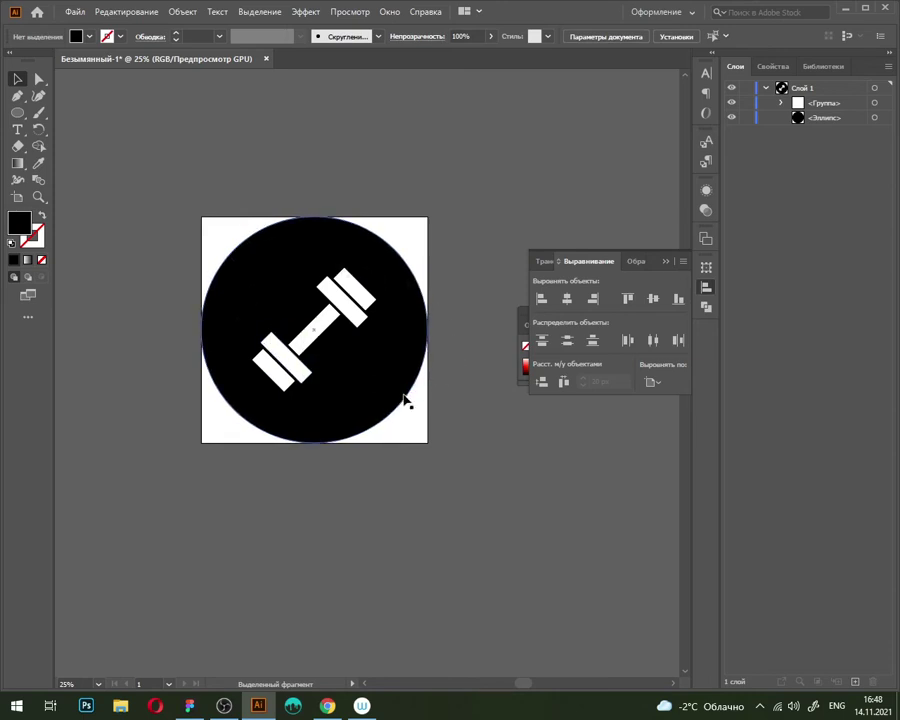
click(353, 251)
key(Delete)
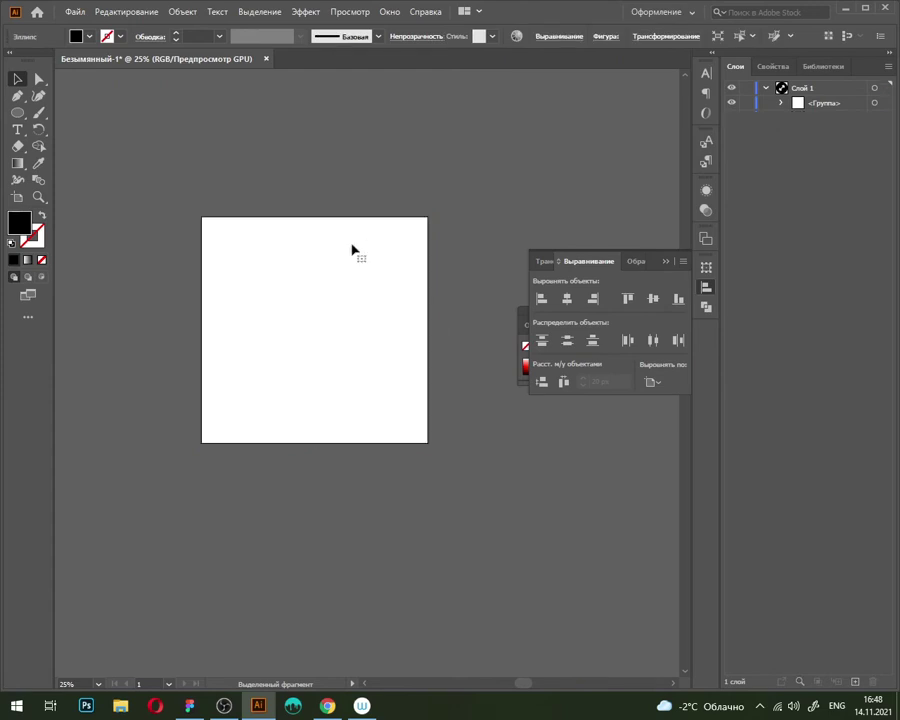
key(m)
drag(202, 213, 430, 444)
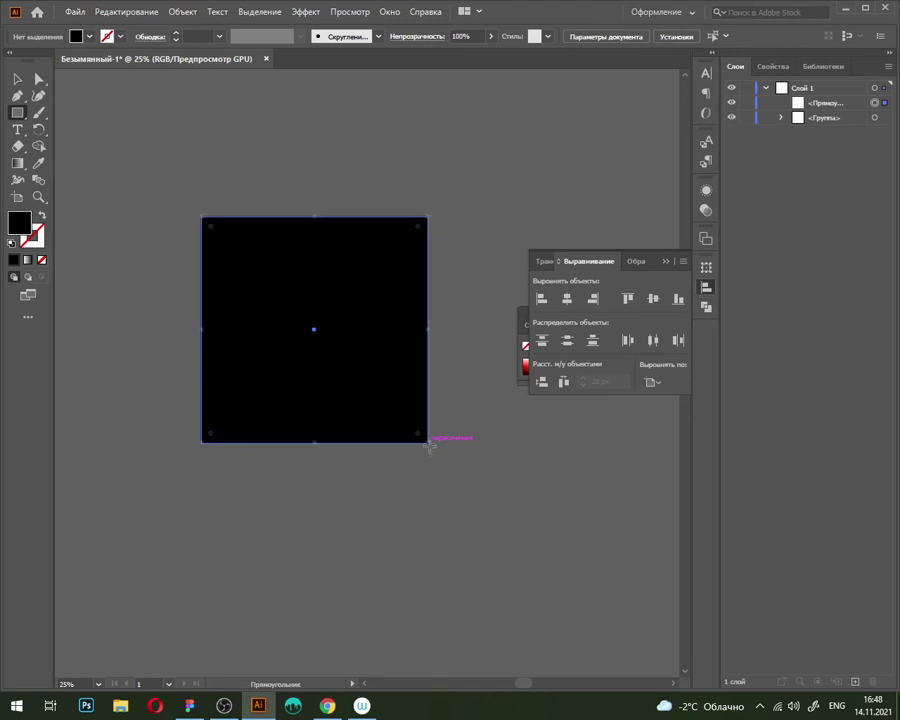
Step: Send the black square behind the dumbbell and enlarge the dumbbell slightly
key(v)
key(ctrl+shift+bracketleft)
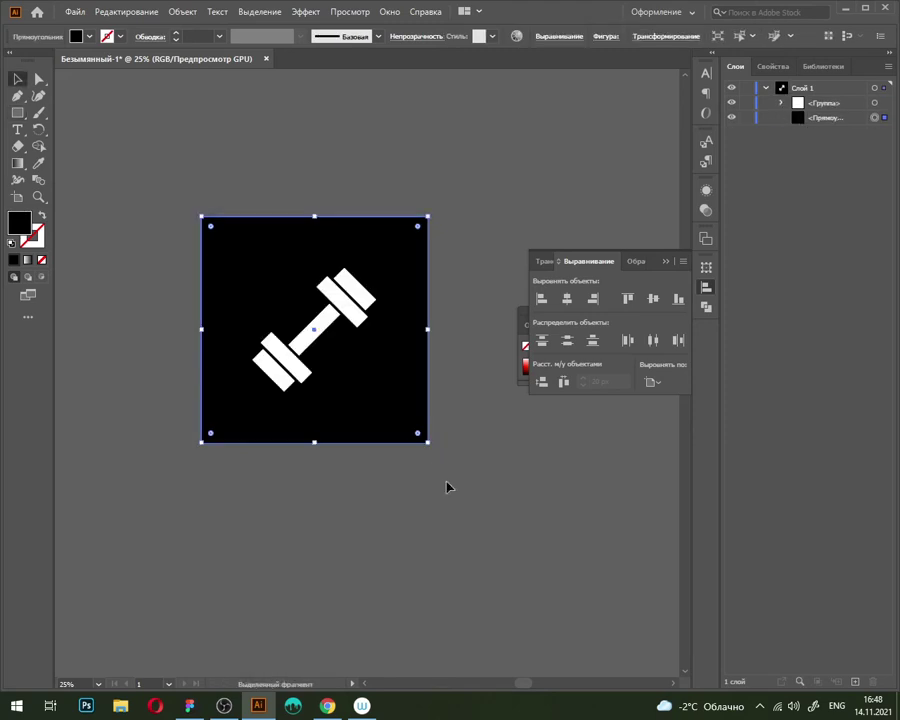
click(448, 485)
click(356, 300)
drag(376, 266, 380, 262)
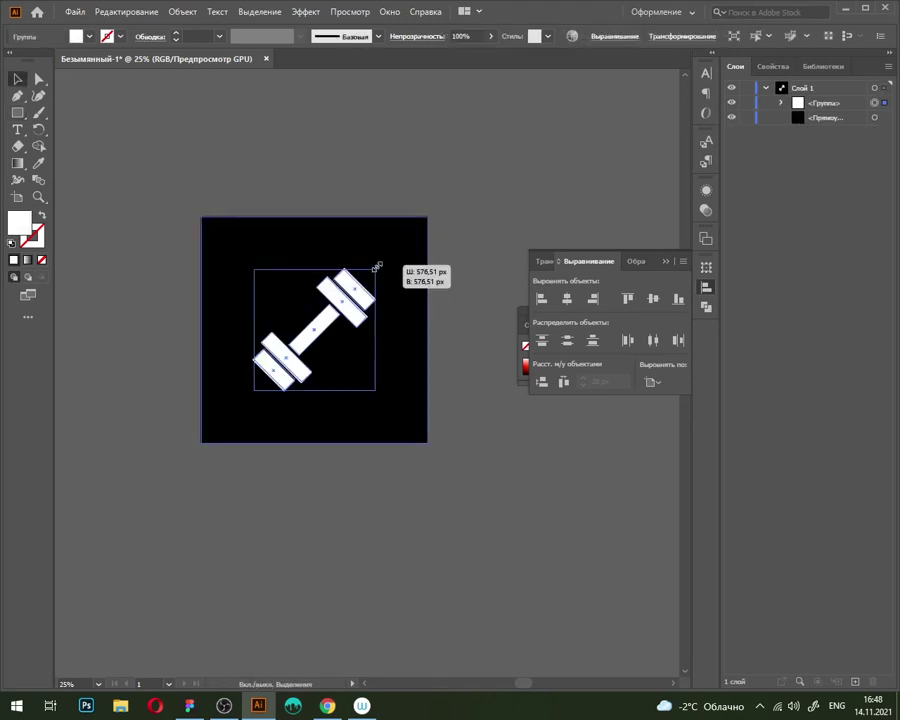
click(477, 245)
Step: Zoom out to view the whole cover, check Instagram, and close the Align panel
alt+scroll(474, 241, down, 3)
drag(474, 241, 349, 248)
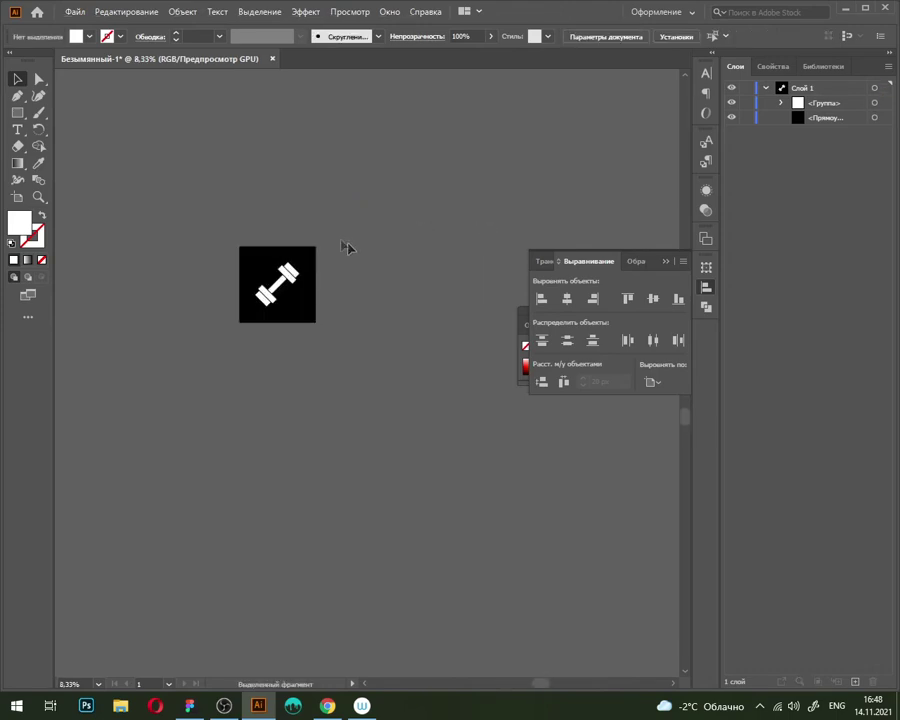
alt+scroll(349, 248, up, 5)
alt+scroll(273, 256, down, 5)
drag(440, 261, 362, 297)
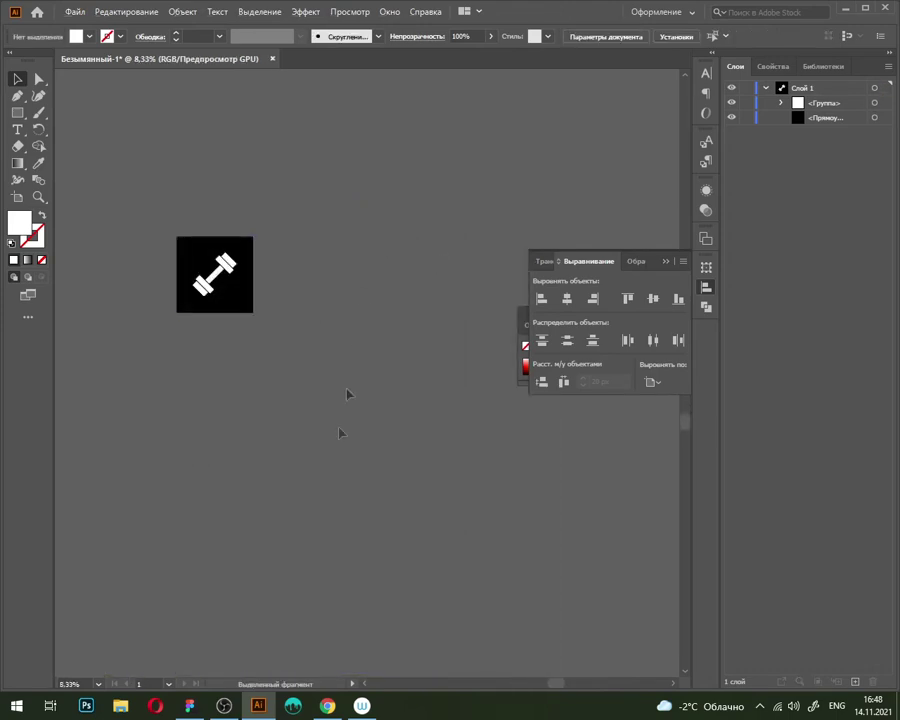
click(327, 706)
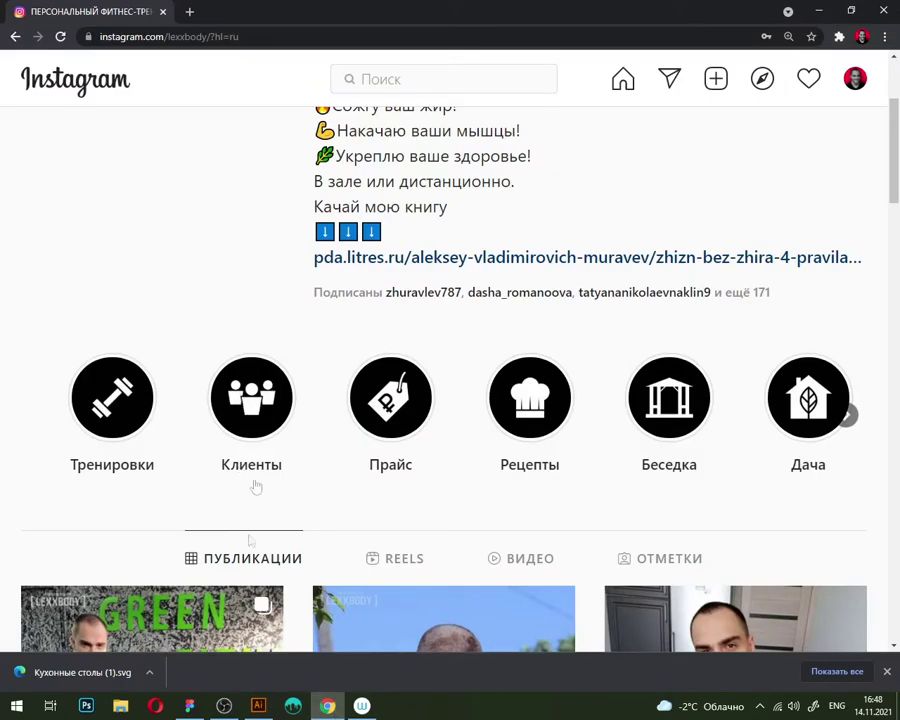
click(258, 706)
click(707, 286)
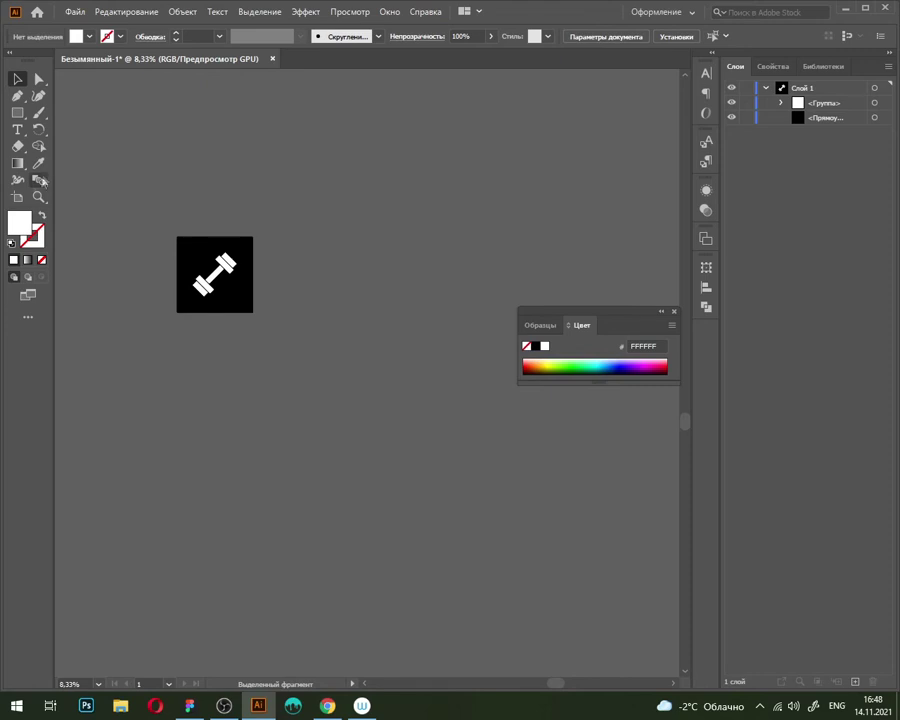
Step: Duplicate the dumbbell cover artboard to the right
click(20, 204)
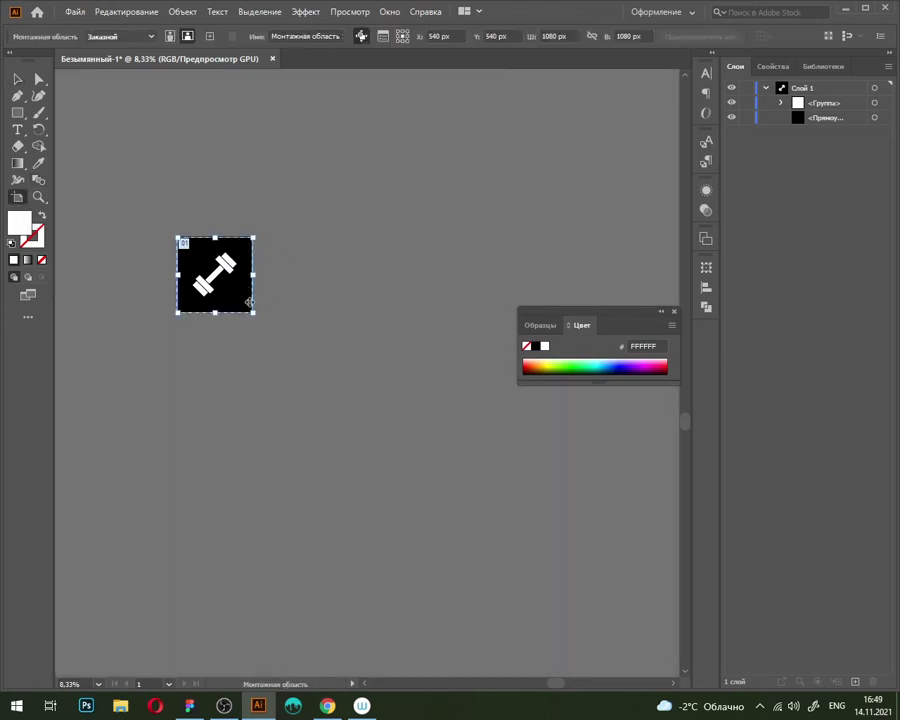
click(210, 36)
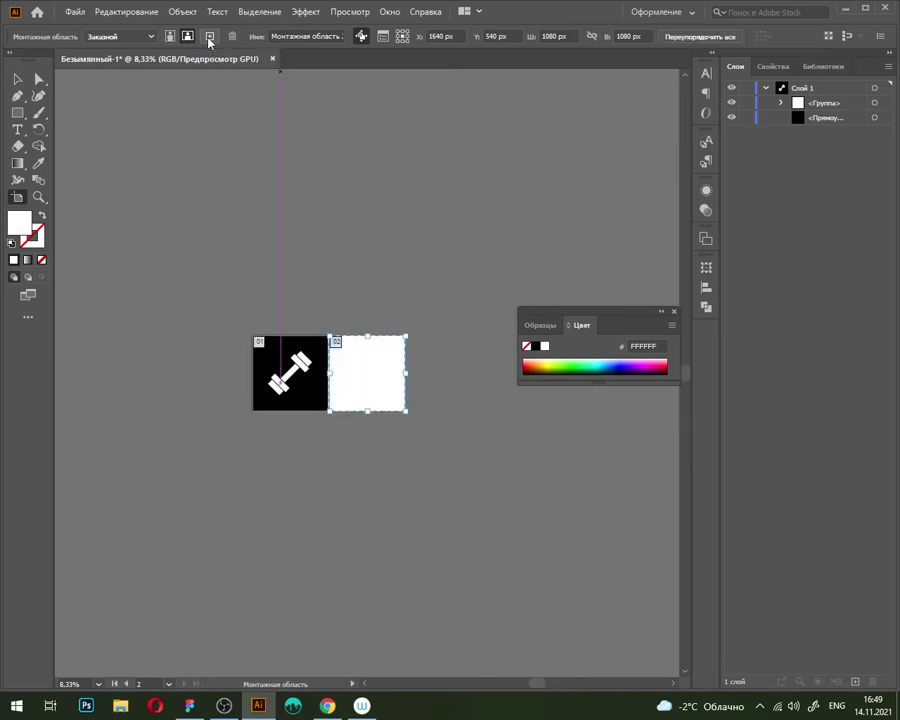
key(Delete)
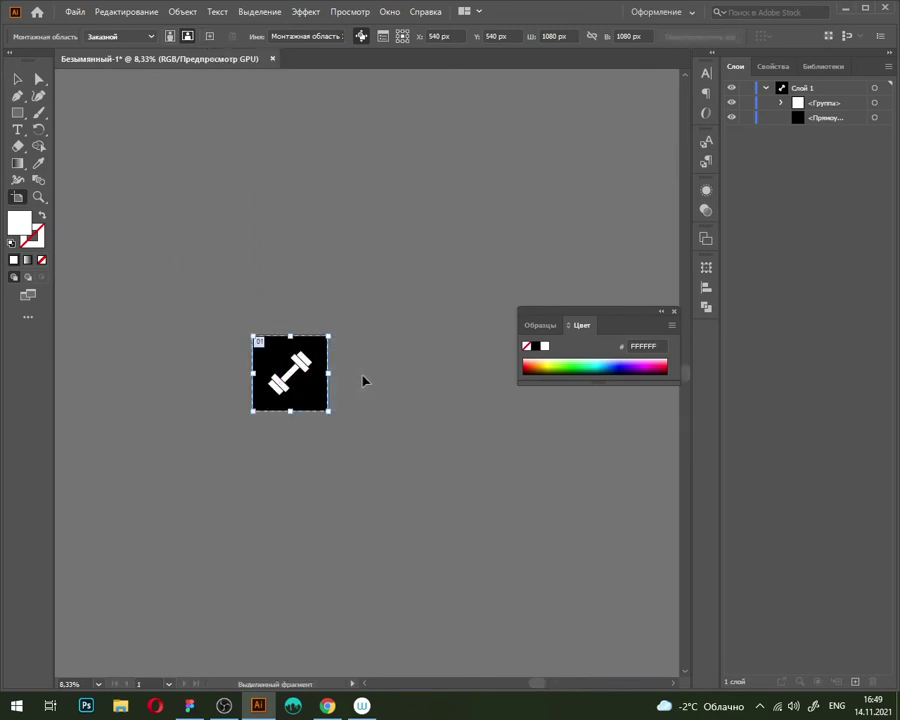
drag(315, 400, 393, 402)
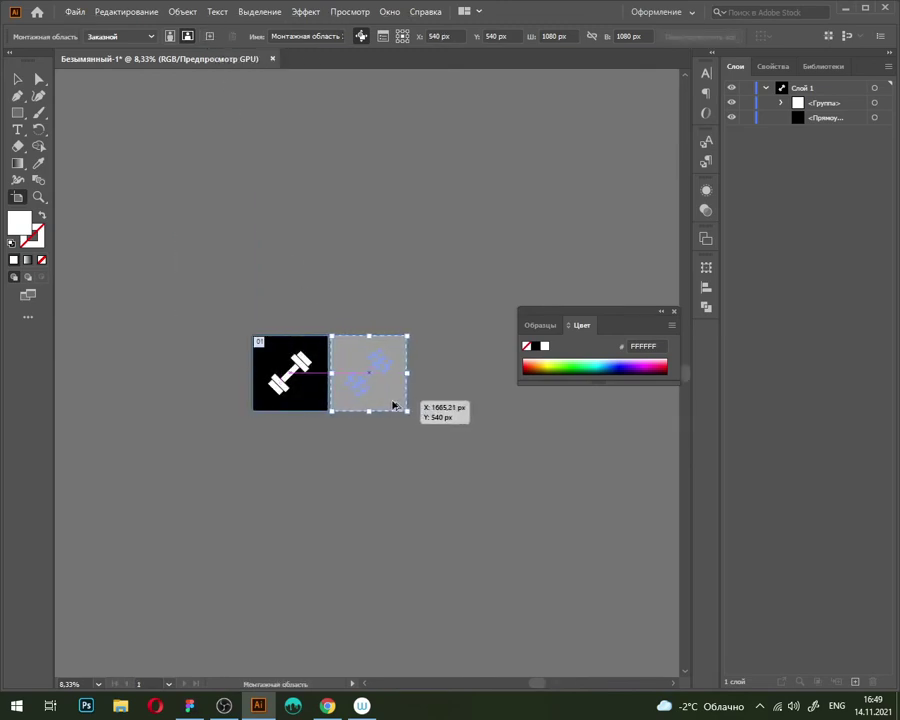
Step: Delete the dumbbell from the copied artboard, leaving an empty black square
click(18, 82)
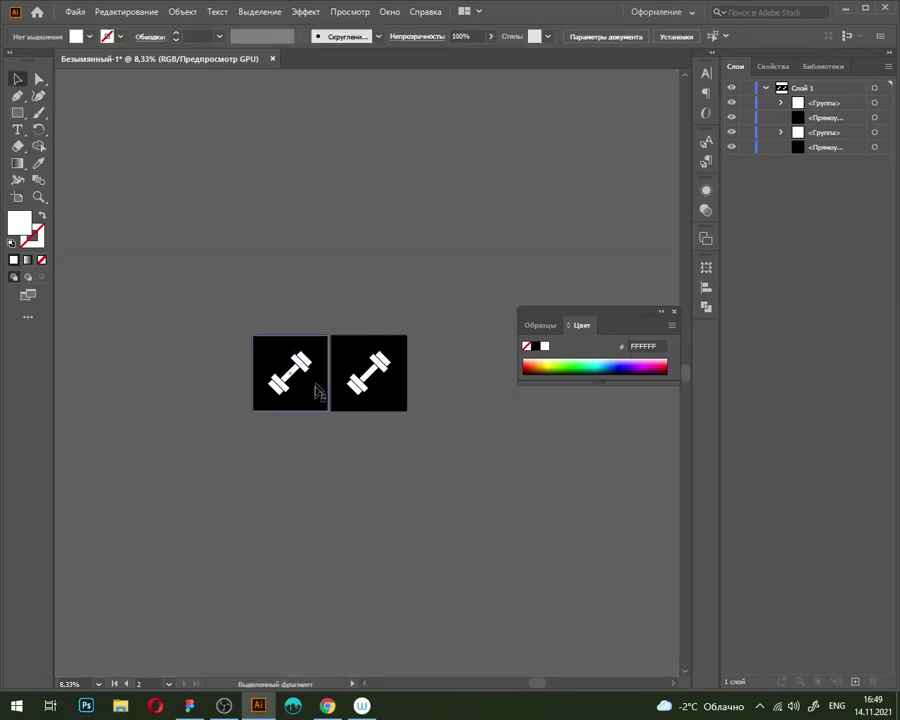
scroll(392, 416, up, 3)
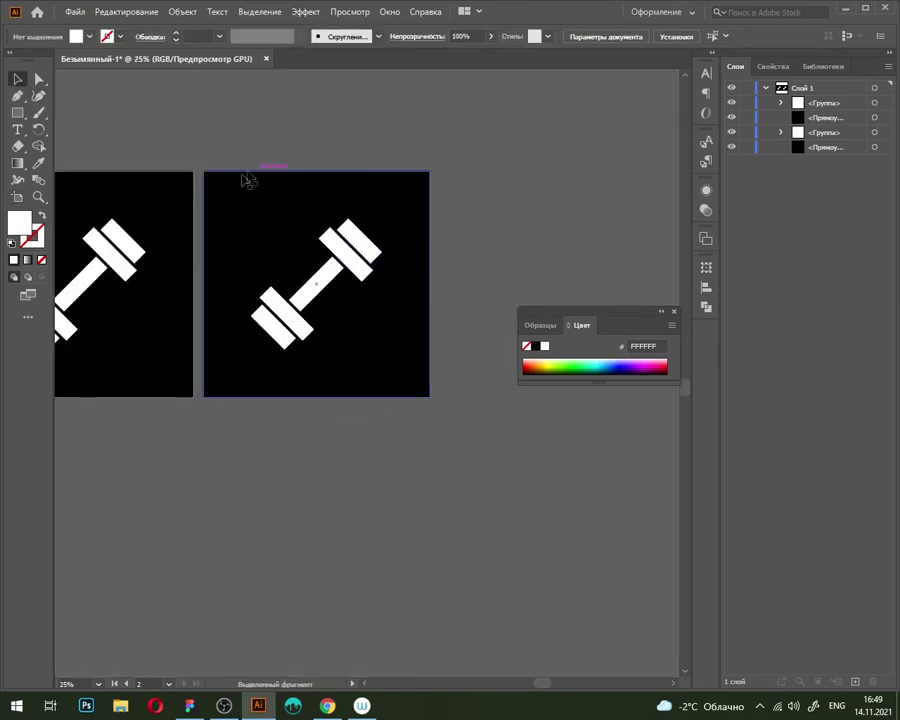
click(347, 268)
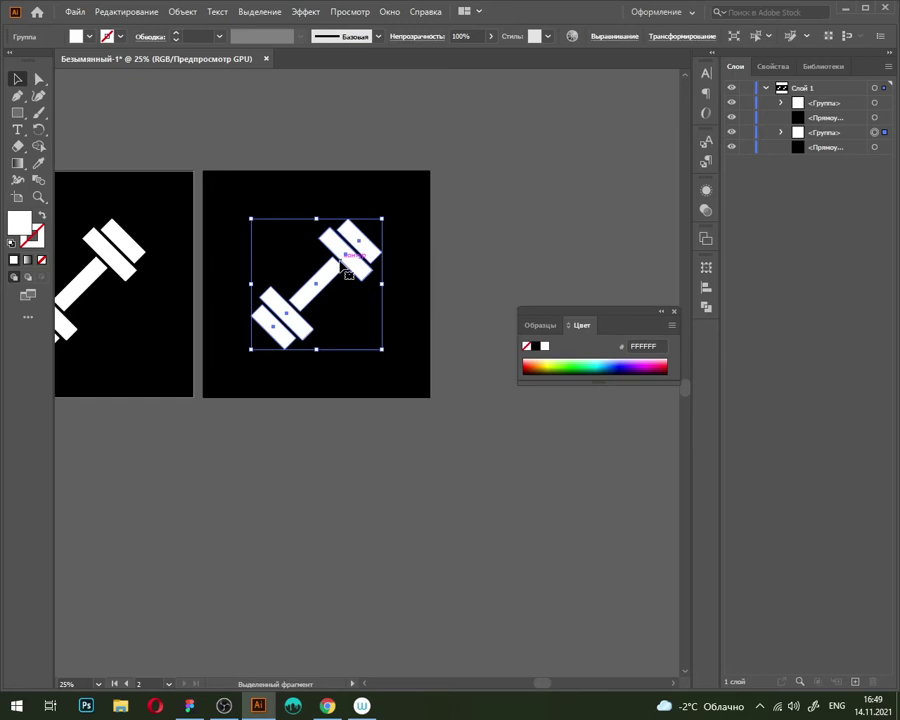
key(Delete)
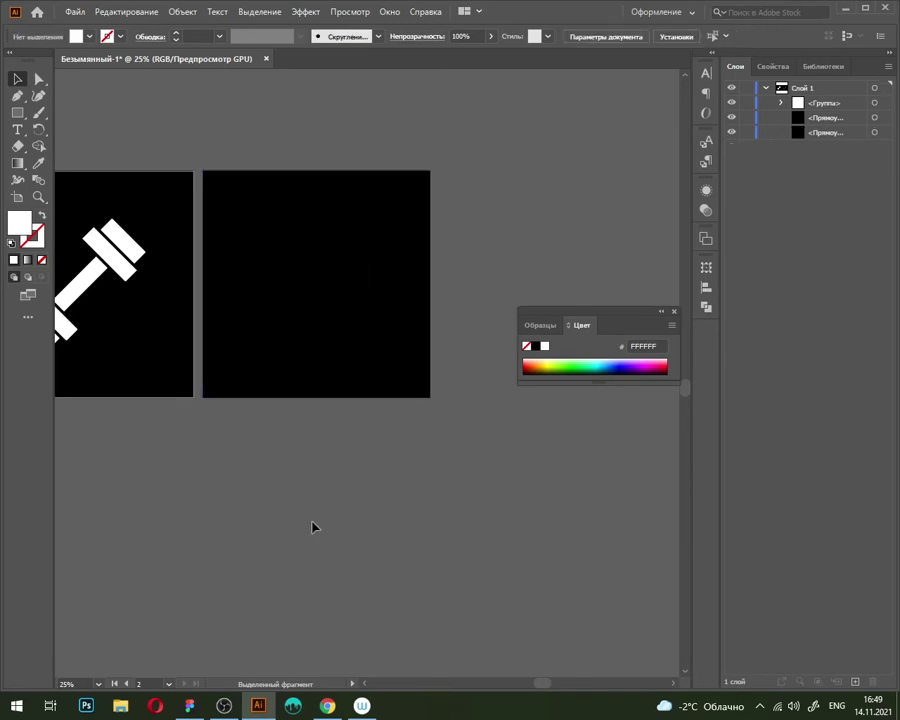
click(322, 704)
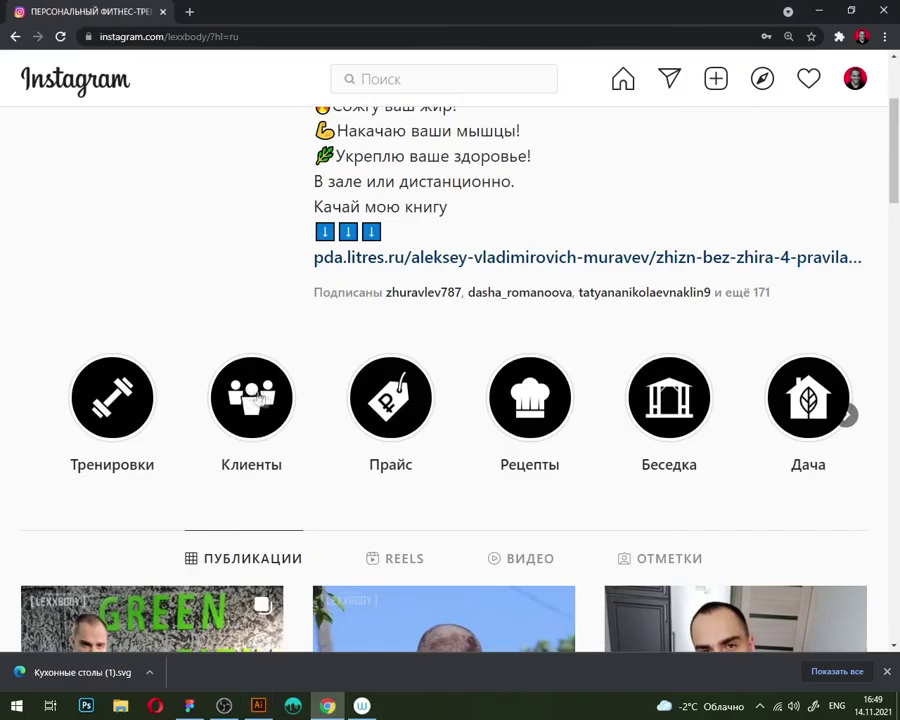
Step: Draw a white circle about 148 px wide in the upper centre of the second square
click(258, 705)
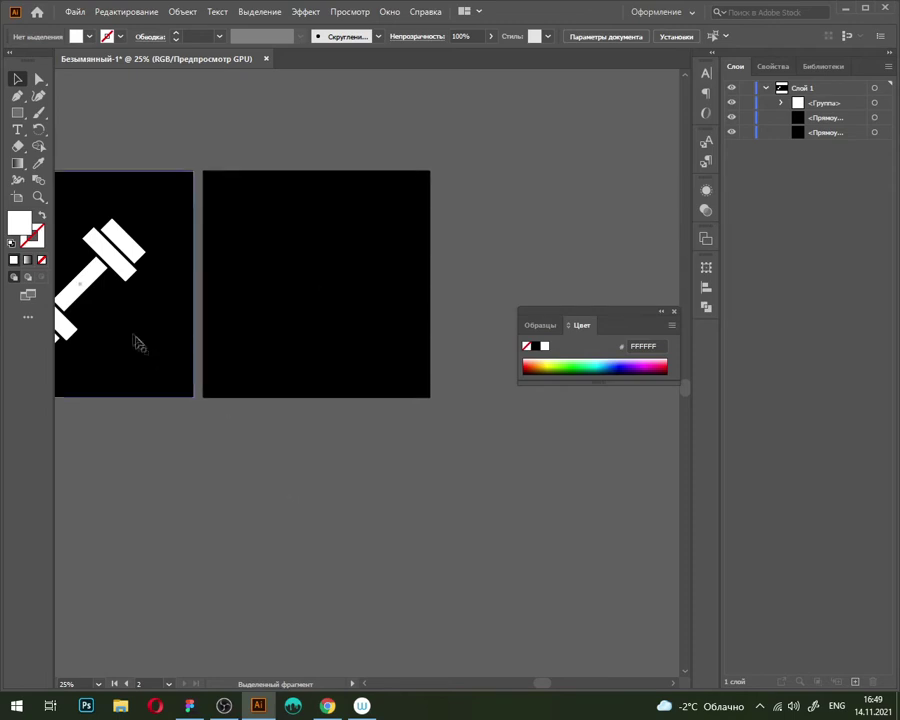
click(17, 112)
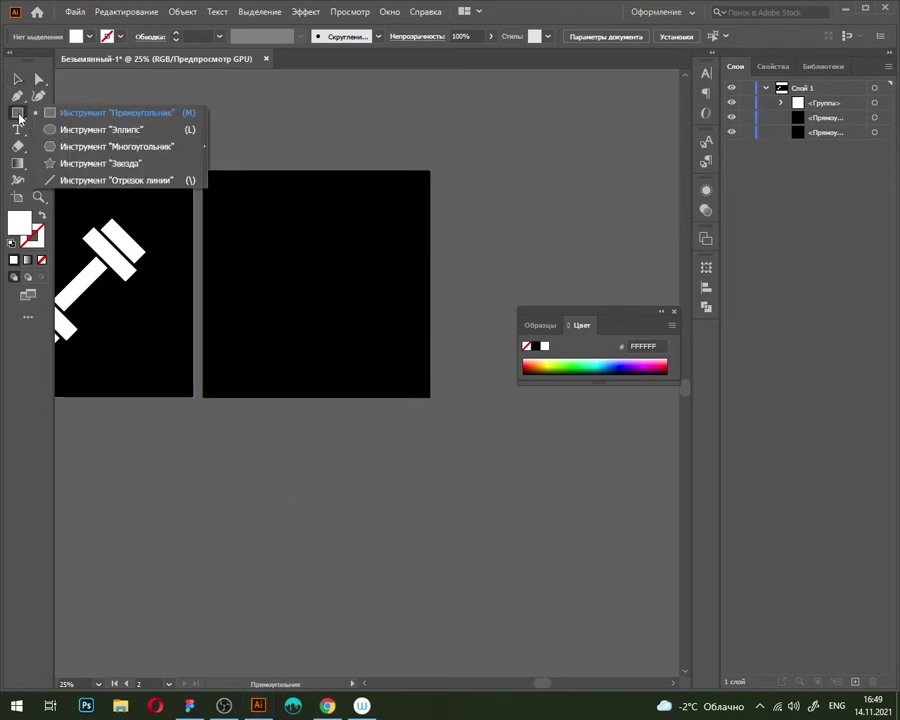
click(79, 129)
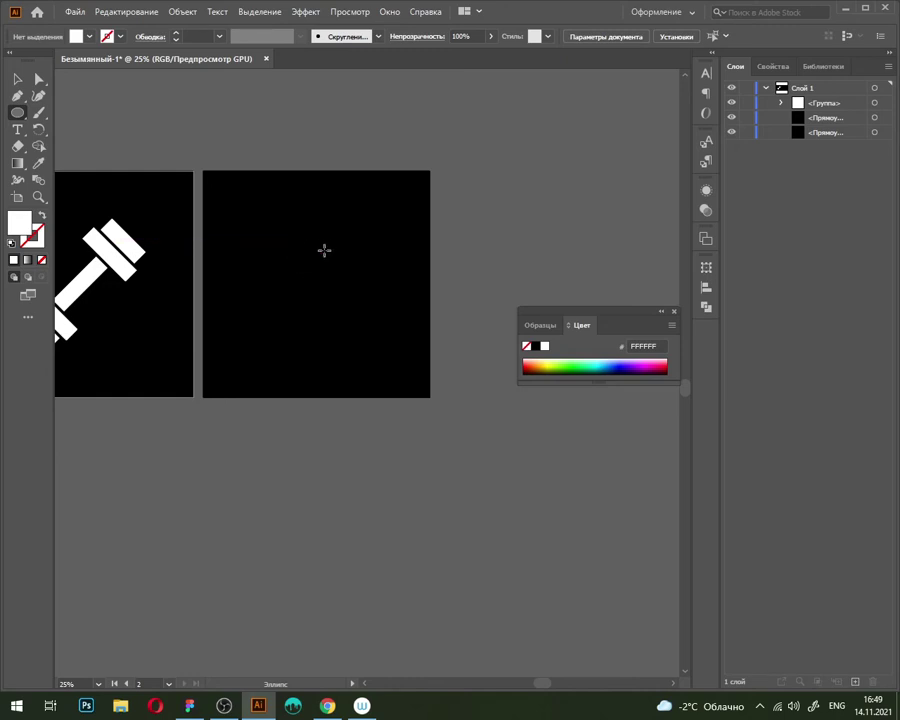
drag(316, 253, 343, 281)
key(v)
click(538, 205)
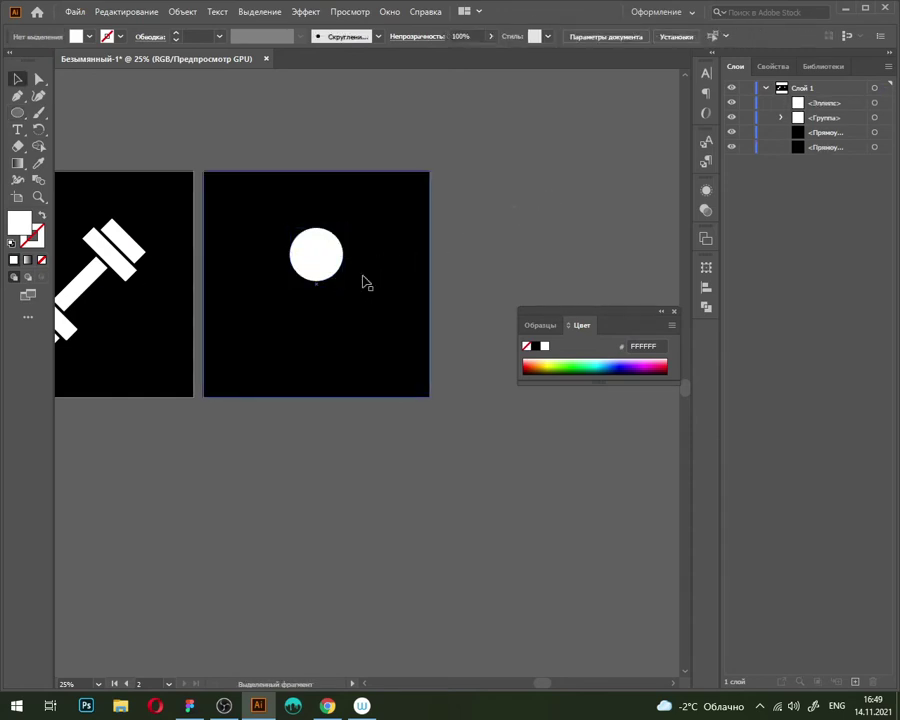
scroll(322, 272, up, 2)
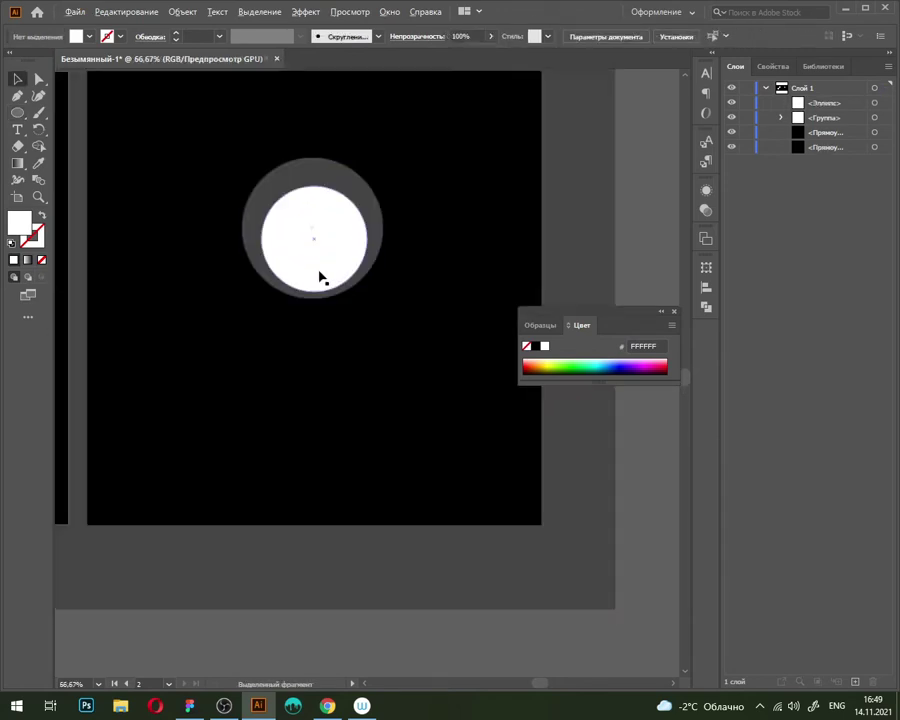
scroll(320, 277, down, 1)
click(327, 706)
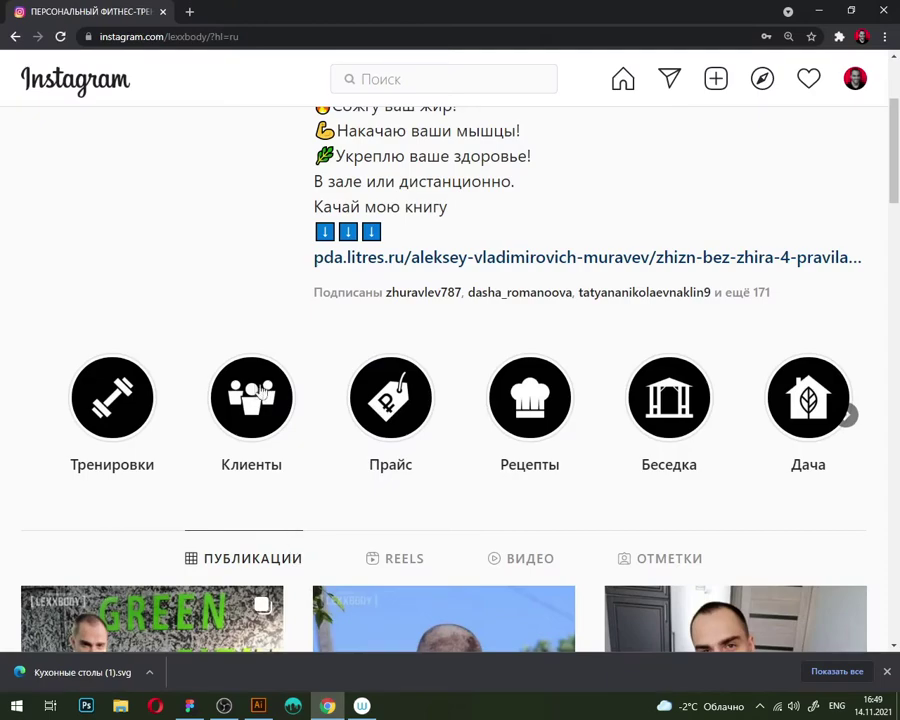
Step: Draw a tall white rectangle body below the circle
click(258, 706)
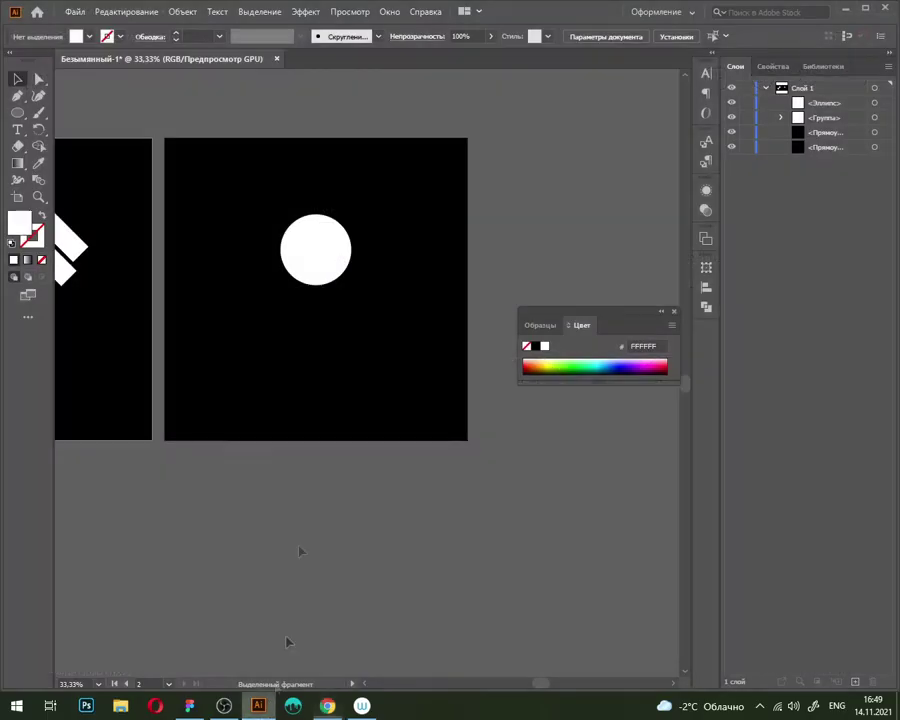
click(20, 114)
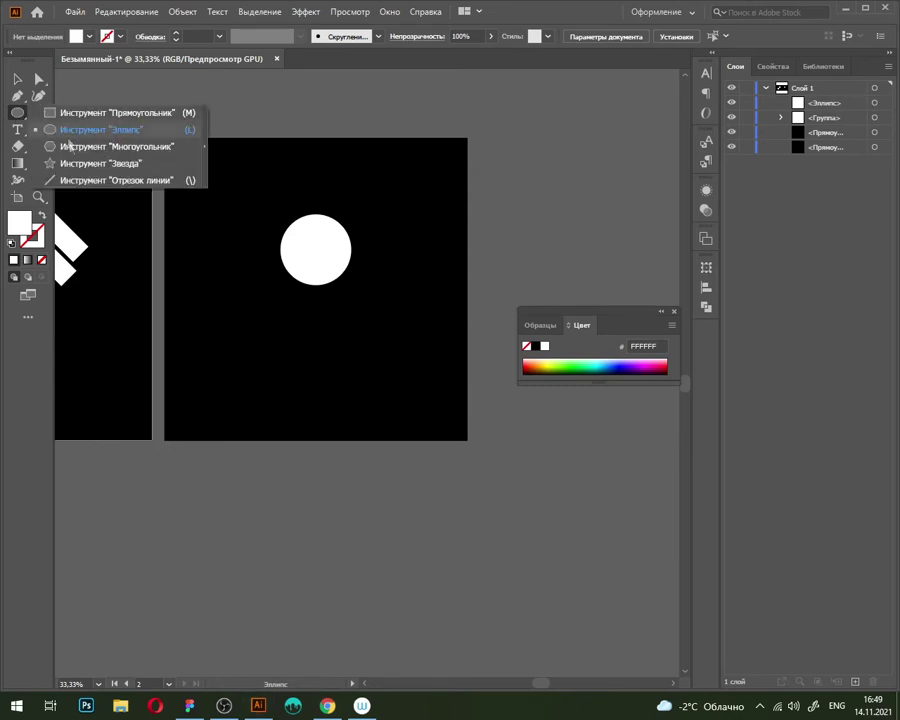
drag(16, 118, 68, 113)
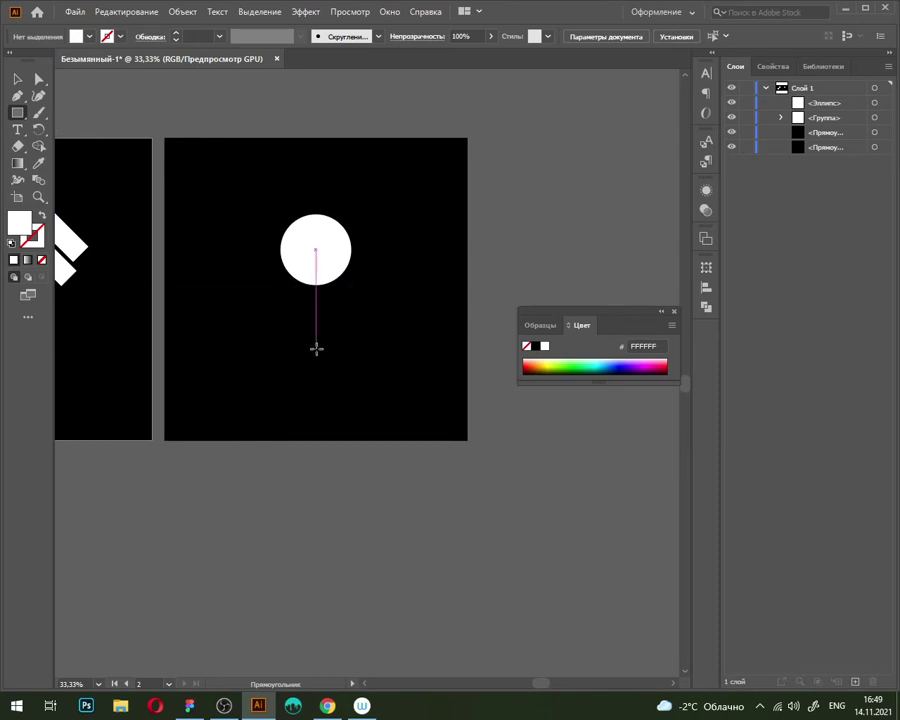
mouse_move(318, 346)
mouse_down()
mouse_move(362, 393)
mouse_move(315, 405)
mouse_up()
key(v)
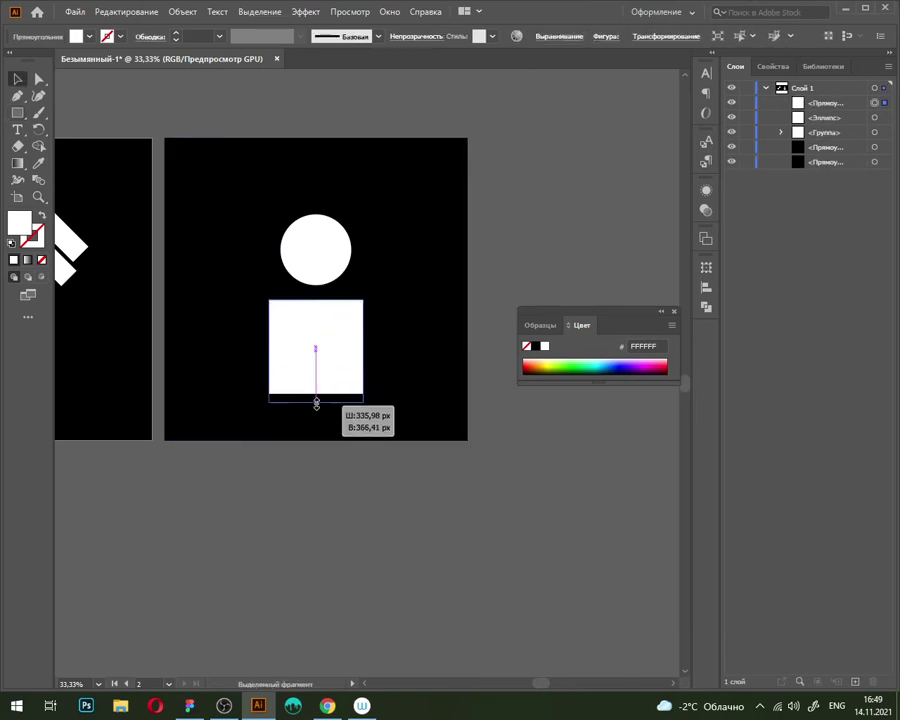
key(ctrl+shift+a)
Step: Nudge the rectangle upward so it sits just beneath the circle head
click(343, 404)
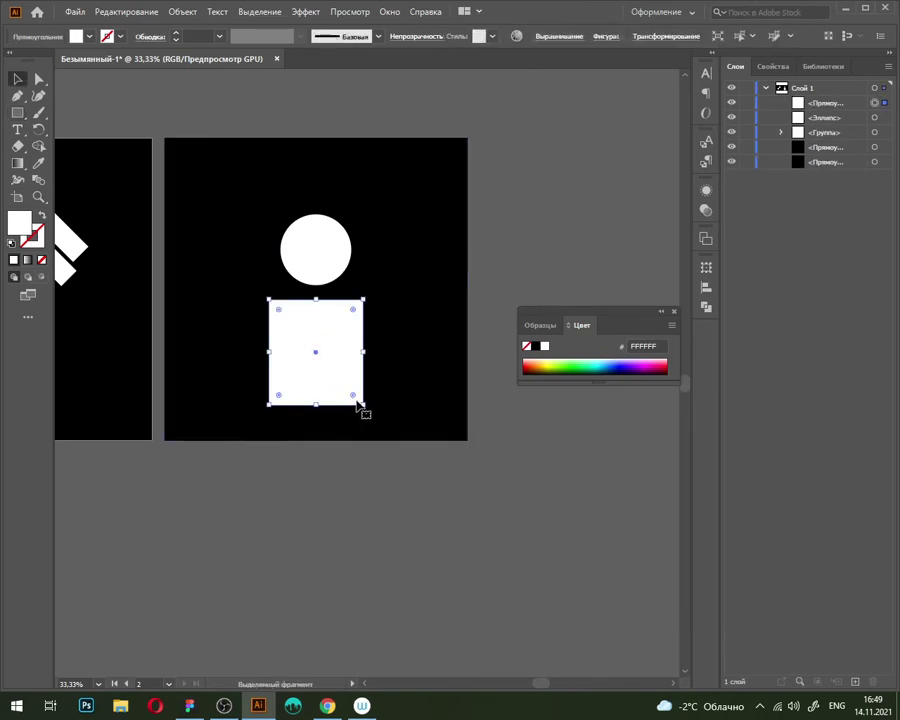
key(shift+Up)
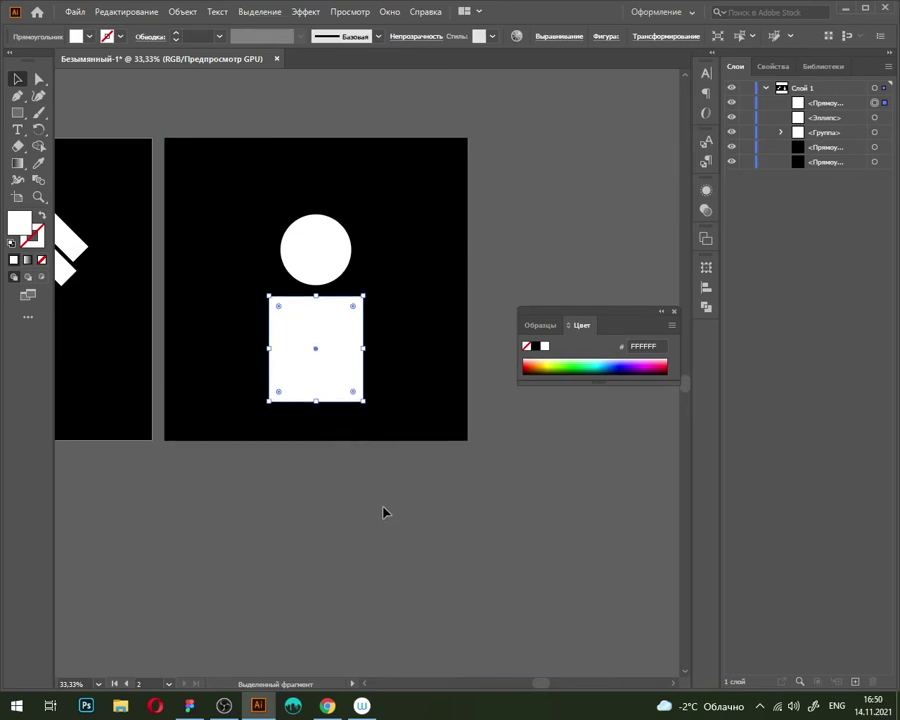
key(Up)
key(Up)
key(Up)
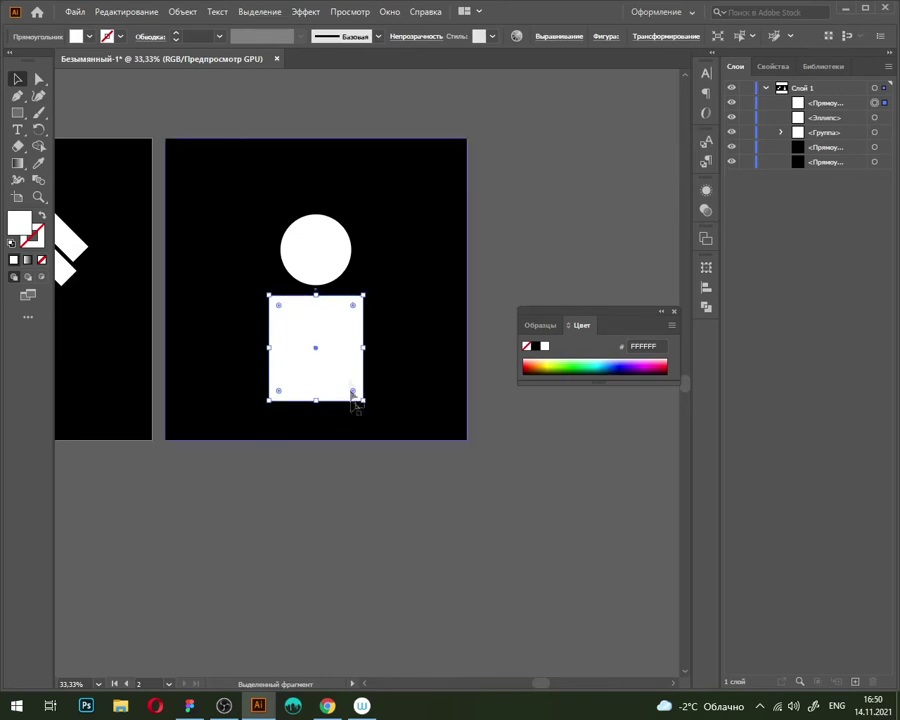
drag(312, 362, 356, 394)
key(ctrl+z)
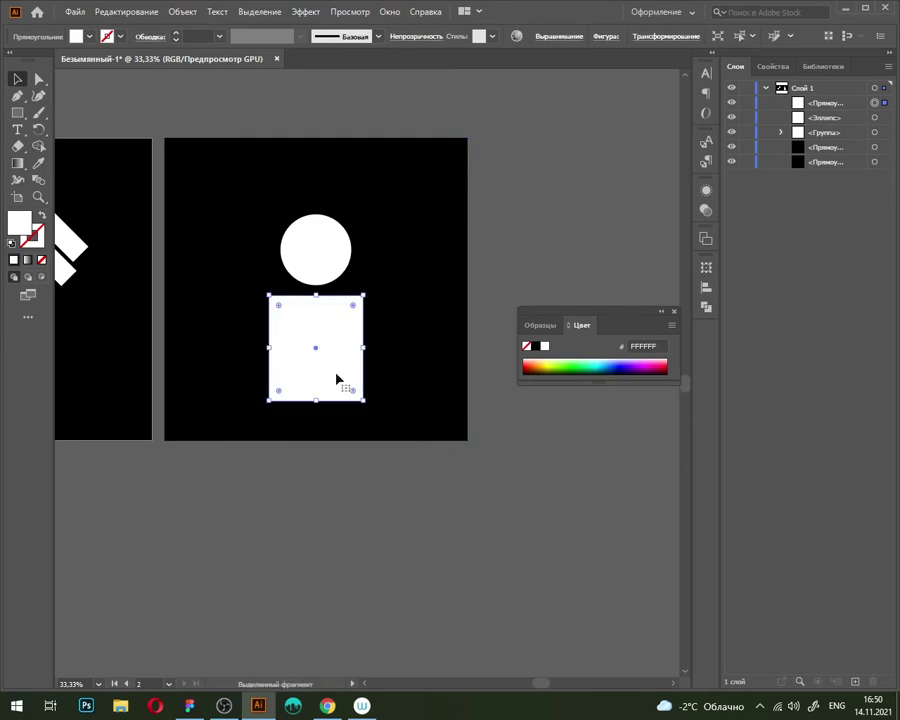
key(Down)
key(Up)
key(Up)
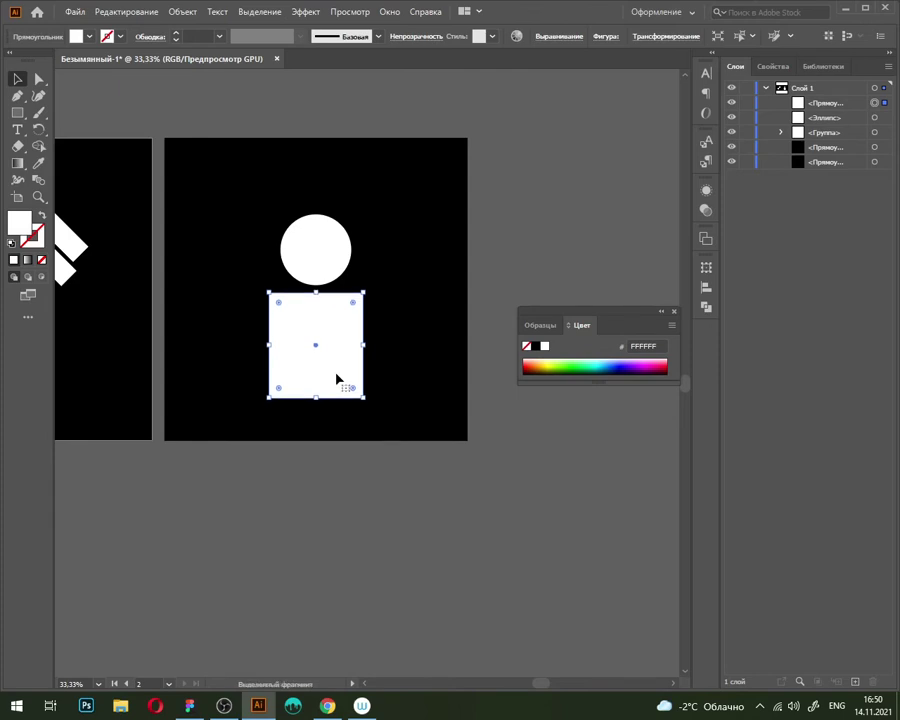
key(ctrl+shift+a)
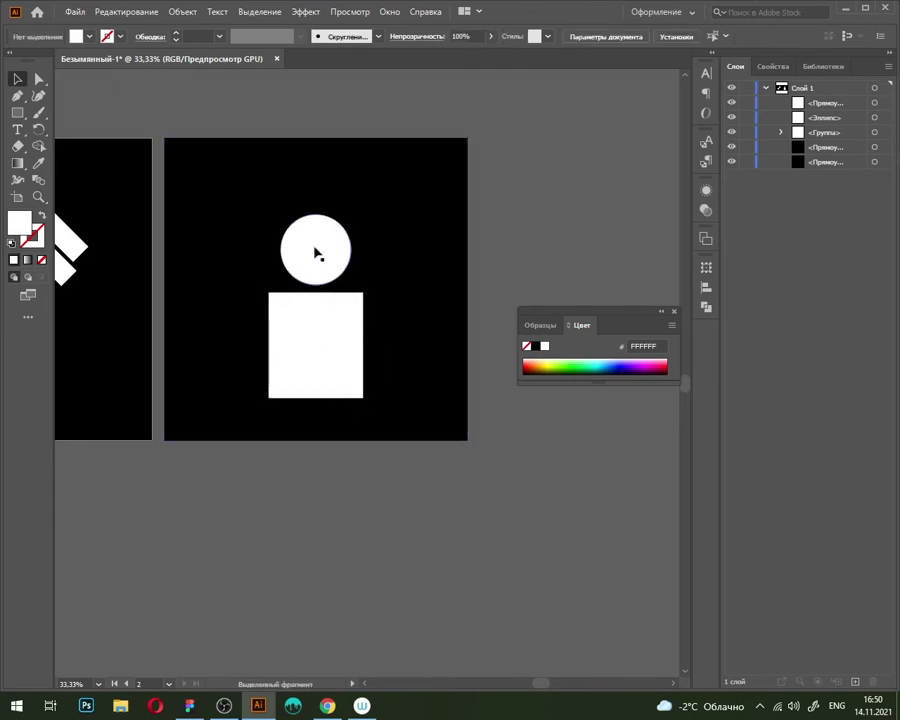
scroll(314, 250, up, 2)
click(327, 706)
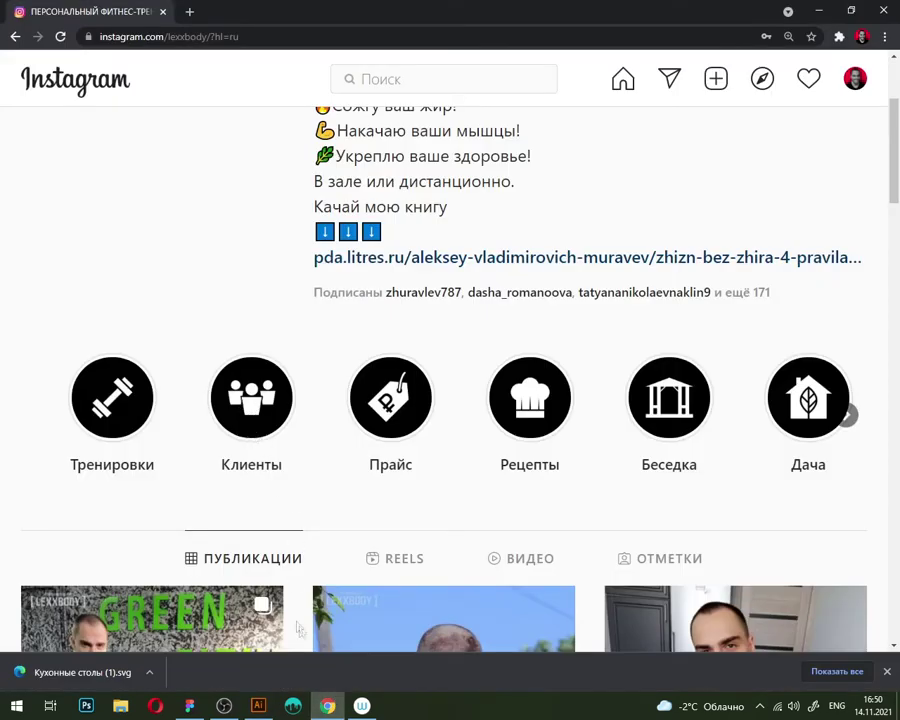
click(258, 706)
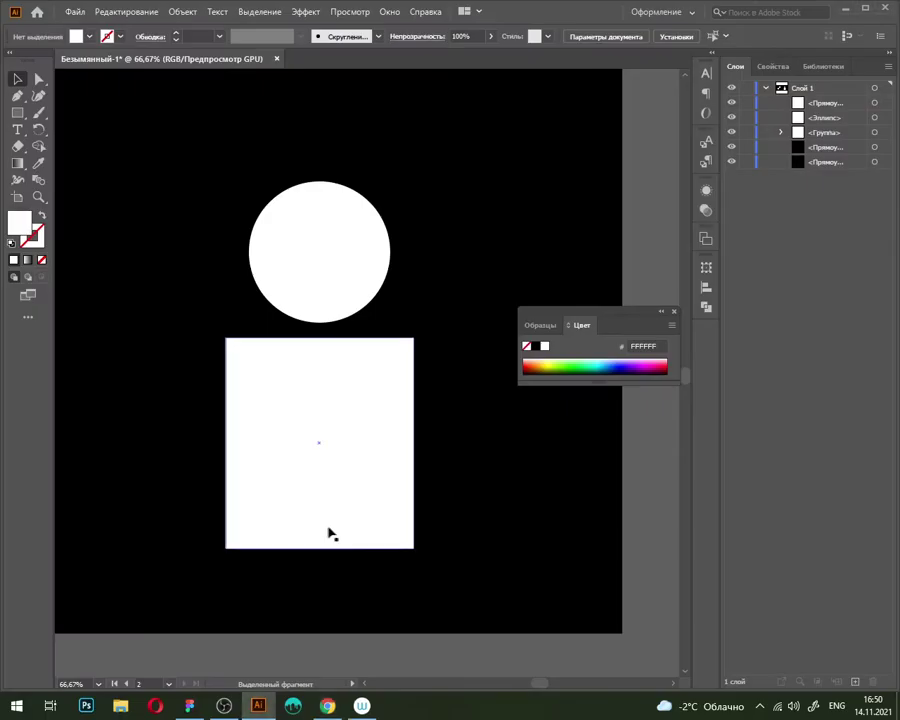
click(366, 424)
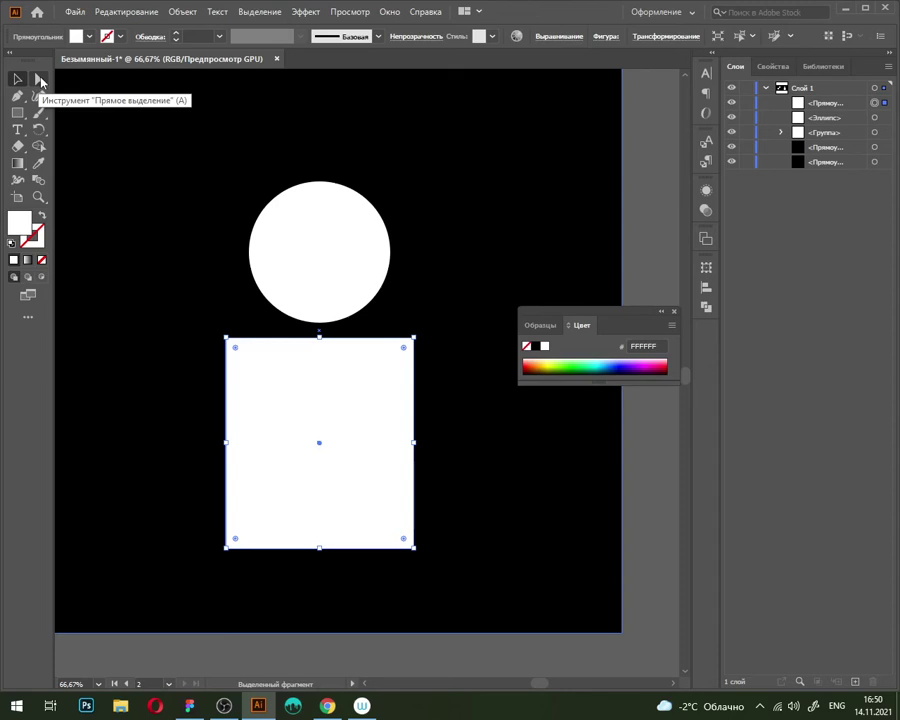
scroll(110, 118, down, 1)
Step: Pull the rectangle's lower-left corner anchor inward with Direct Selection
click(640, 166)
click(300, 355)
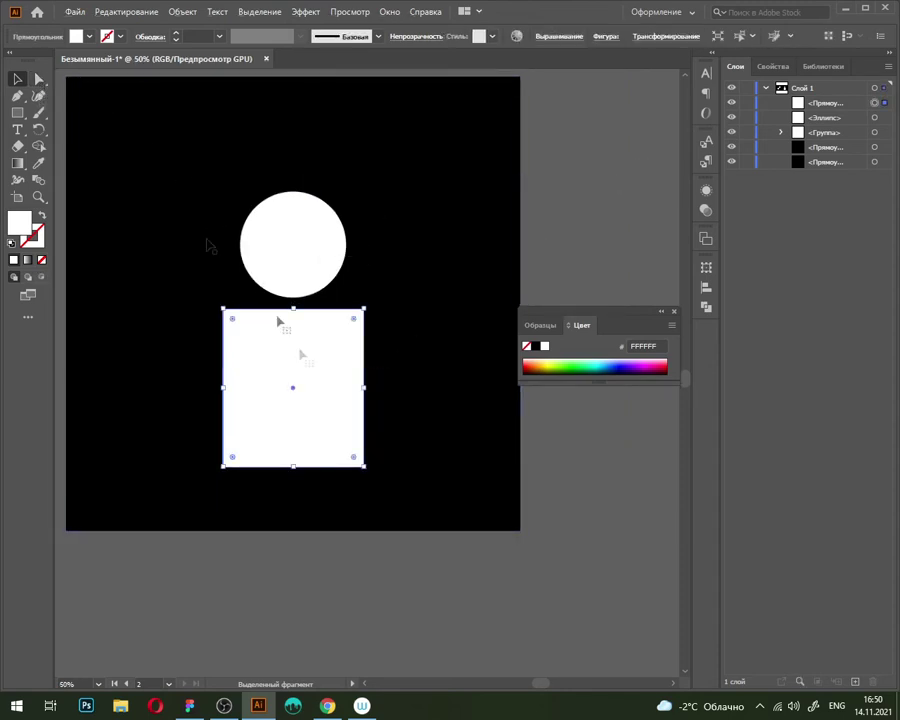
click(38, 80)
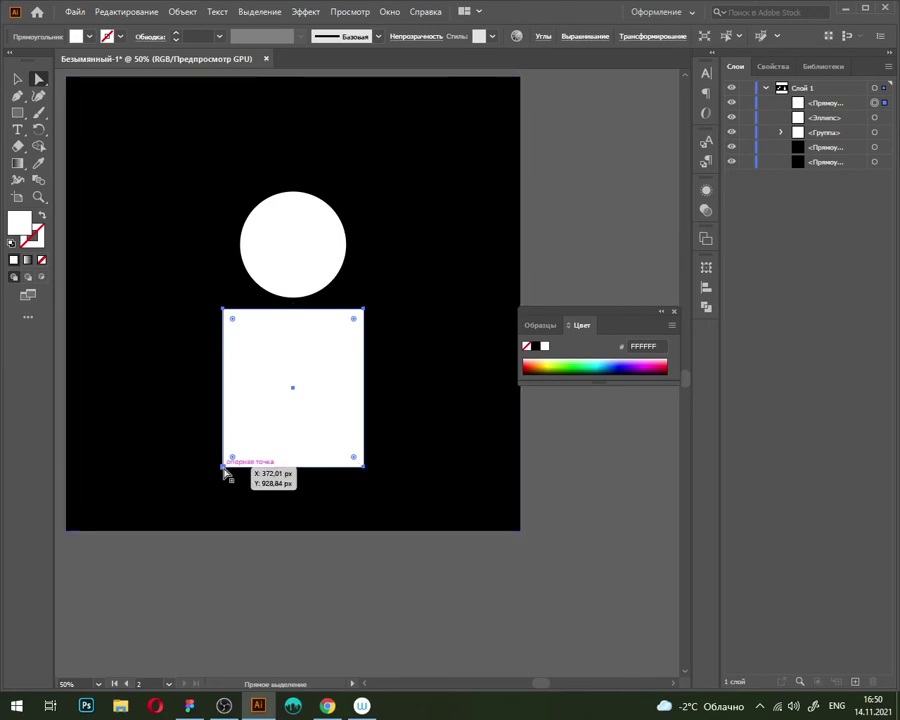
click(223, 467)
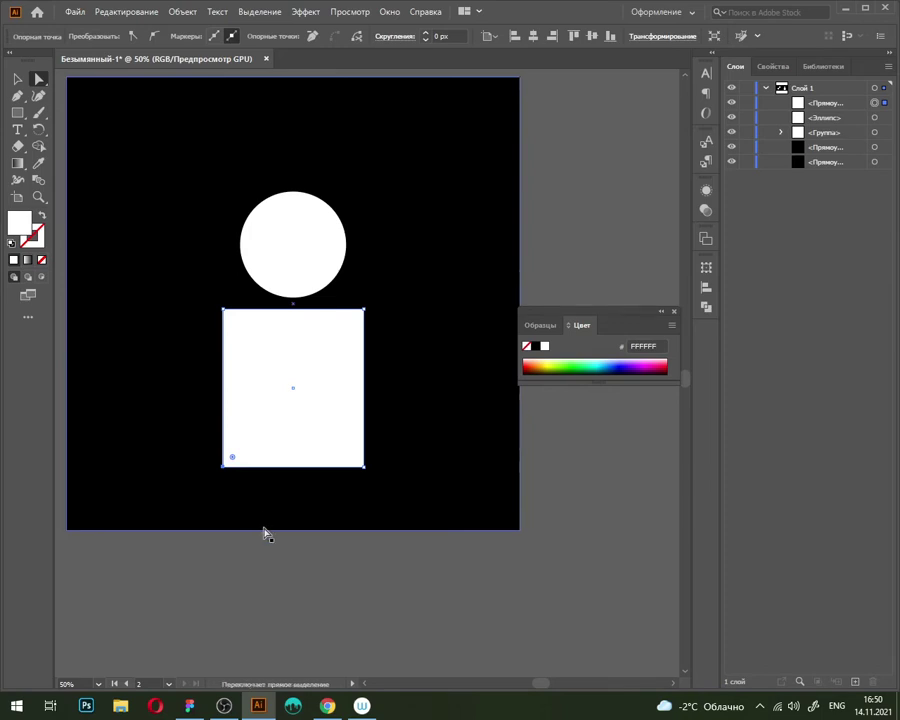
key(shift+Right)
key(shift+Right)
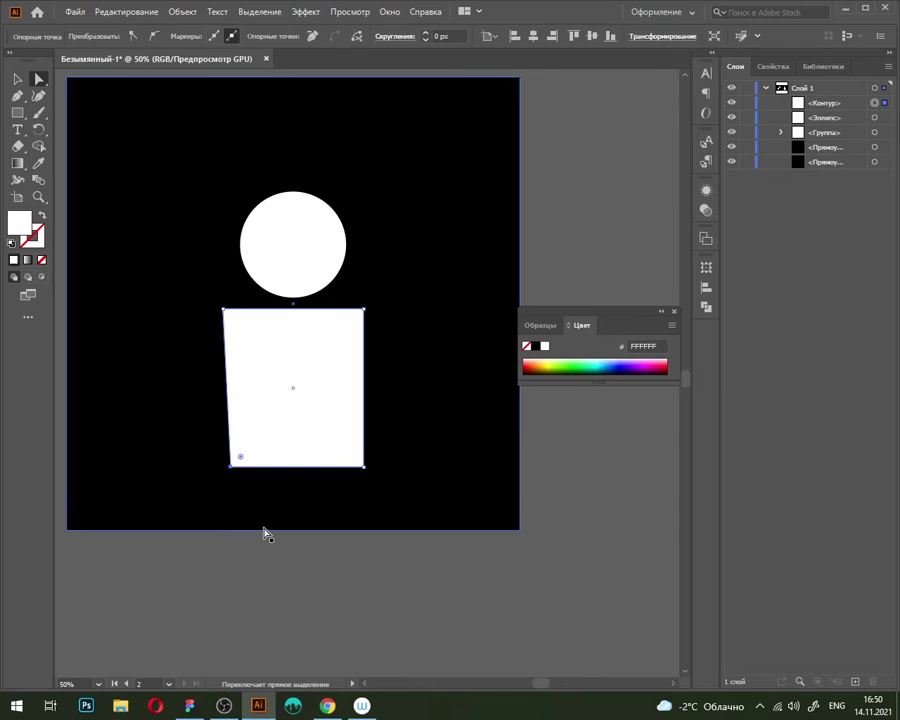
key(shift+Right)
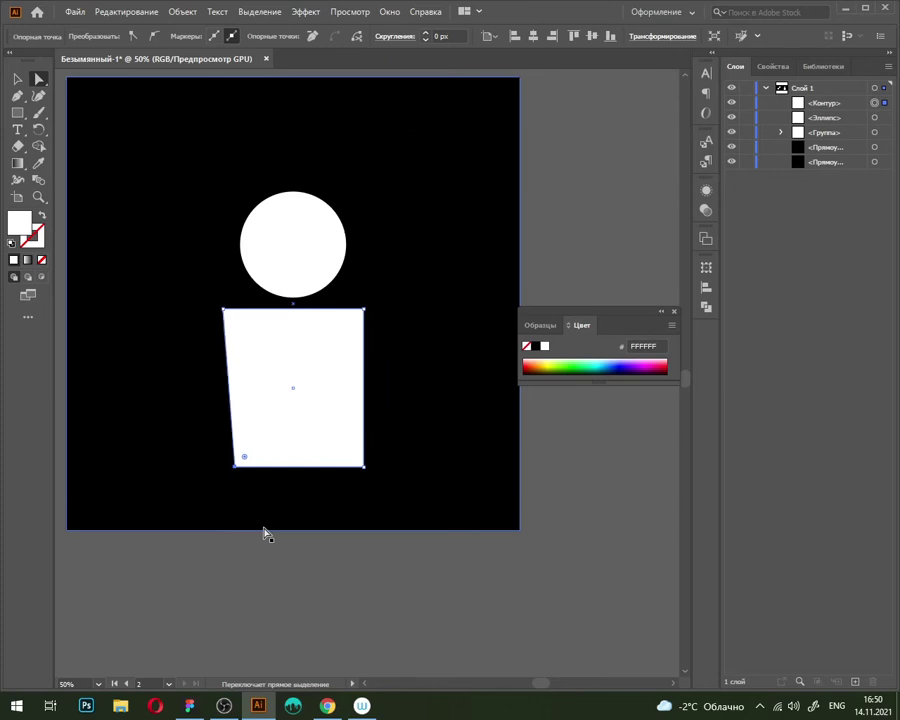
Step: Pull the lower-right corner anchor inward to form a downward-tapering trapezoid
click(364, 466)
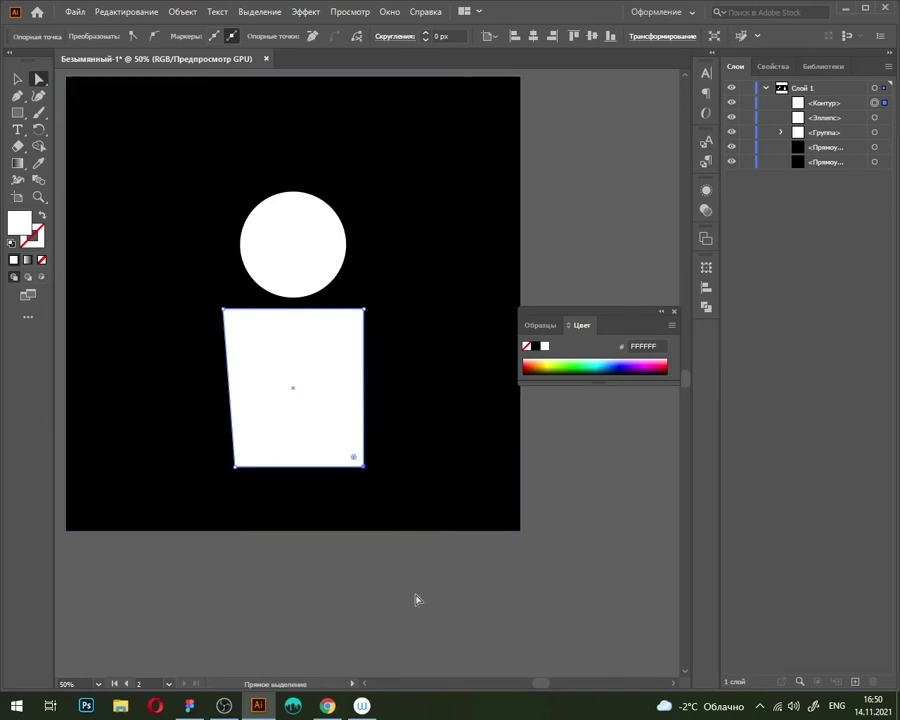
key(shift+Left)
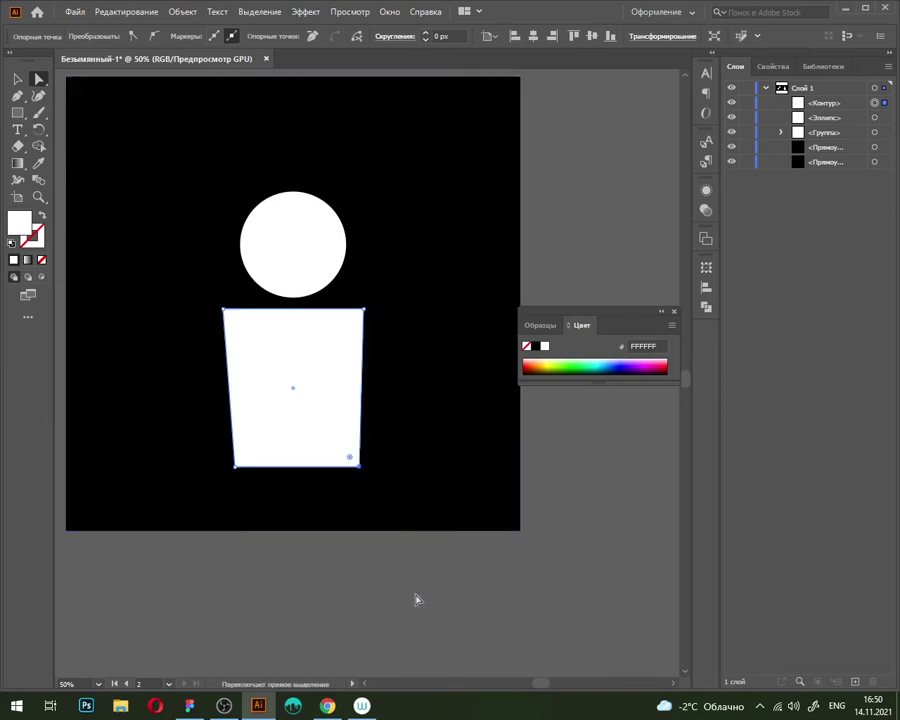
key(shift+Left)
key(shift+Left)
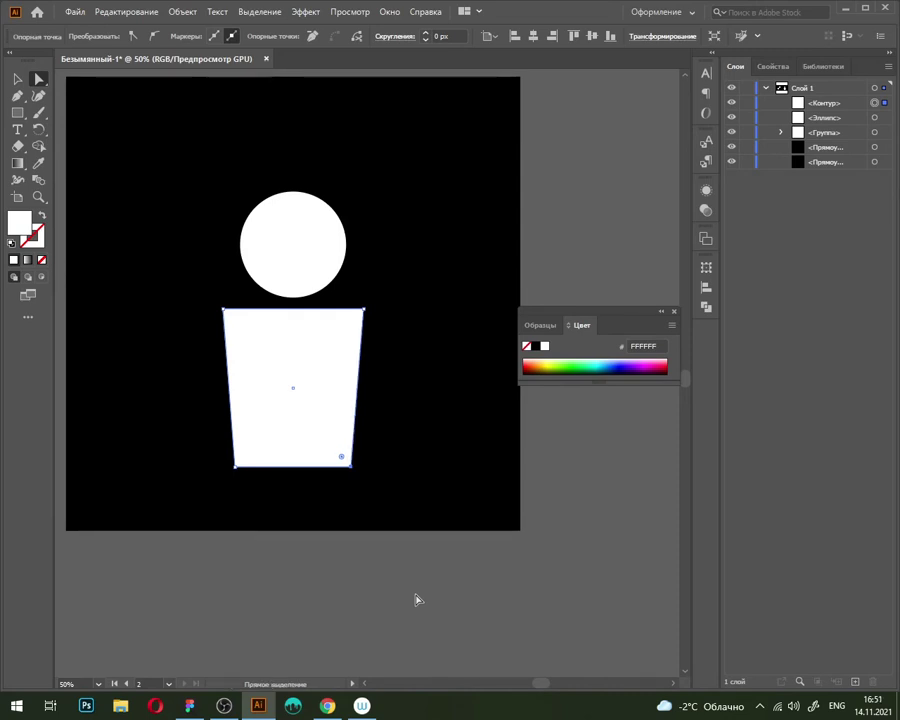
click(418, 600)
scroll(324, 464, down, 4)
scroll(380, 454, up, 4)
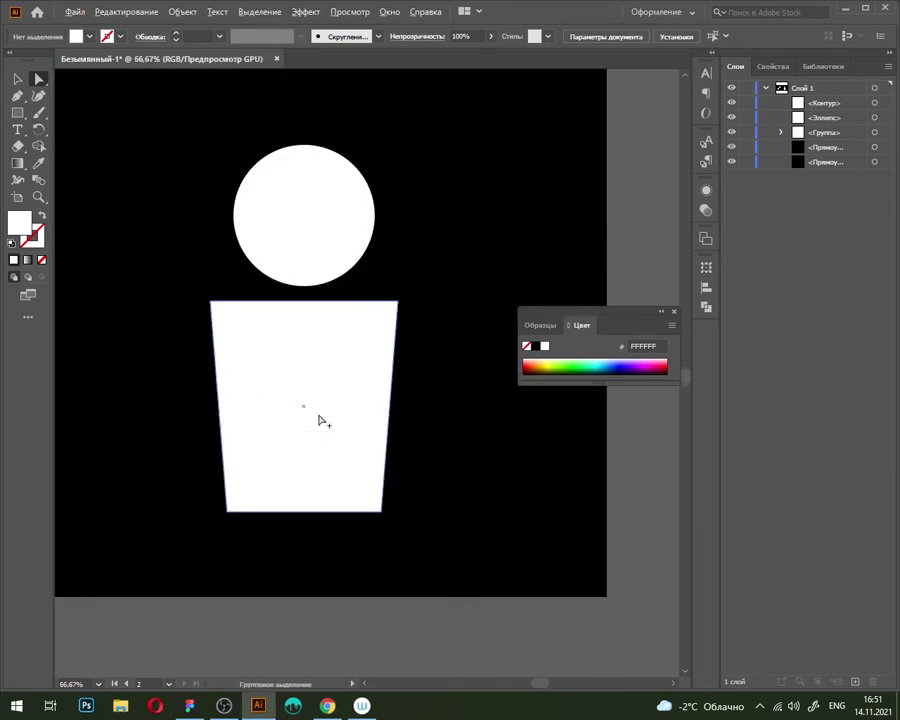
scroll(318, 416, down, 2)
Step: Nudge the head circle up one step and check it against the reference covers
key(v)
click(343, 361)
scroll(343, 361, up, 1)
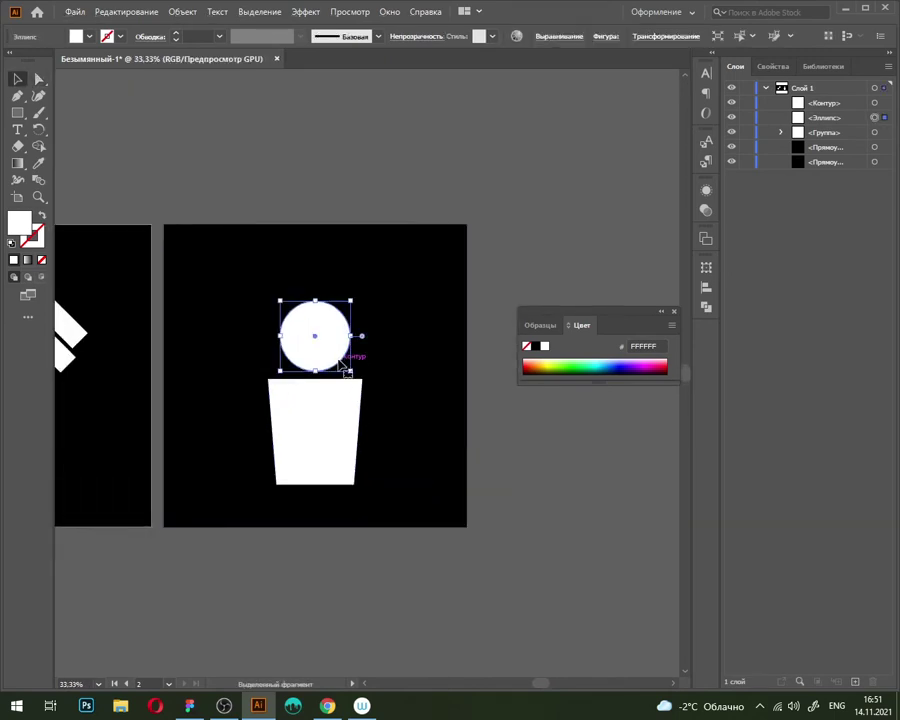
key(Up)
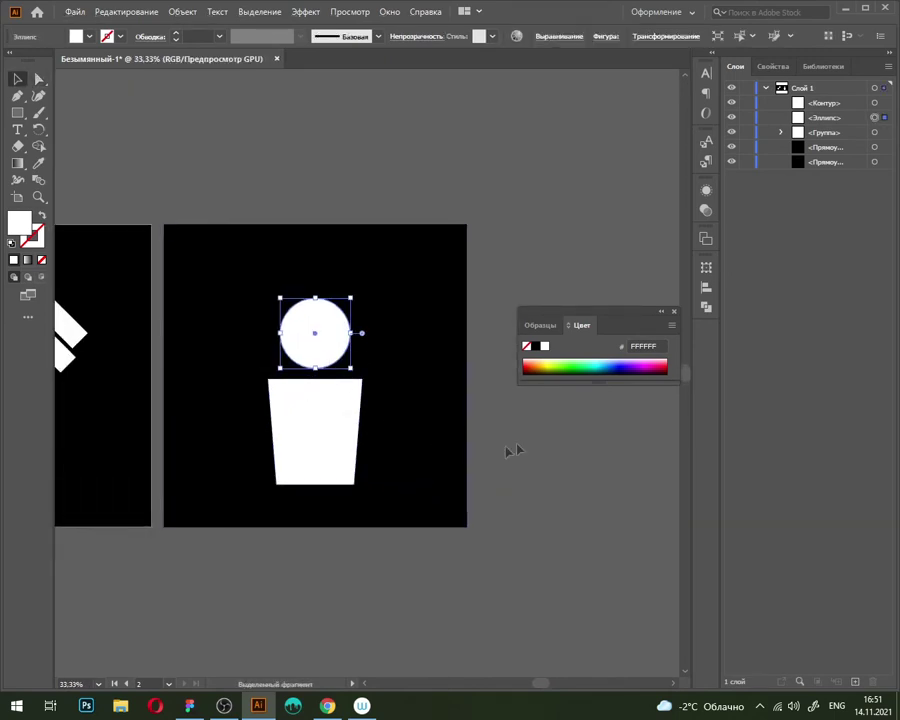
click(525, 444)
scroll(522, 445, down, 2)
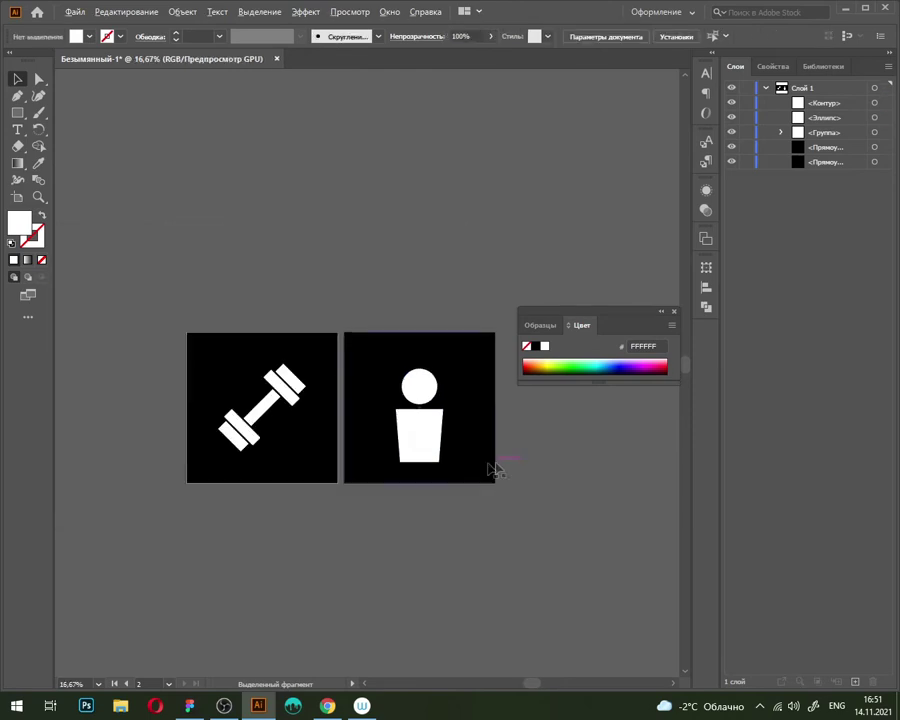
scroll(440, 460, up, 1)
click(327, 706)
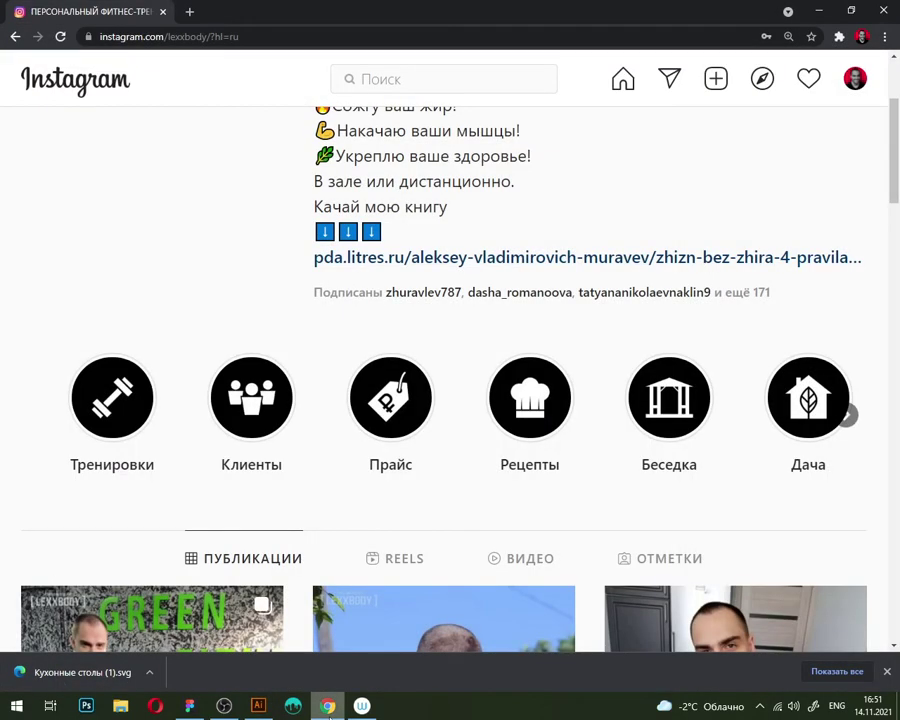
click(258, 706)
Step: Spread the trapezoid body's top-left and top-right corners outward with Shift+arrow nudges
click(396, 400)
scroll(399, 402, up, 2)
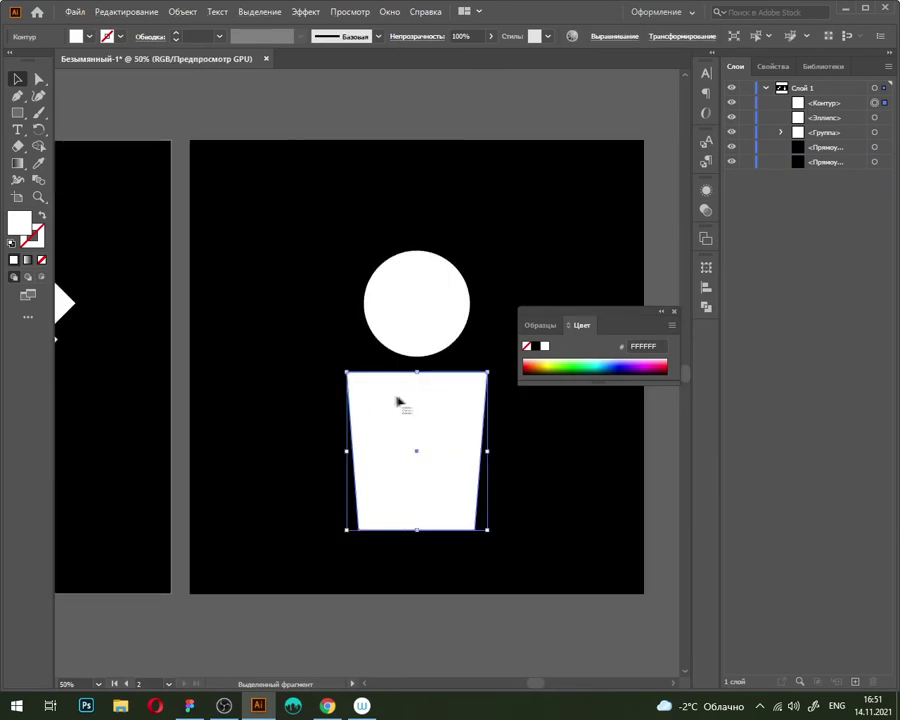
key(a)
click(347, 373)
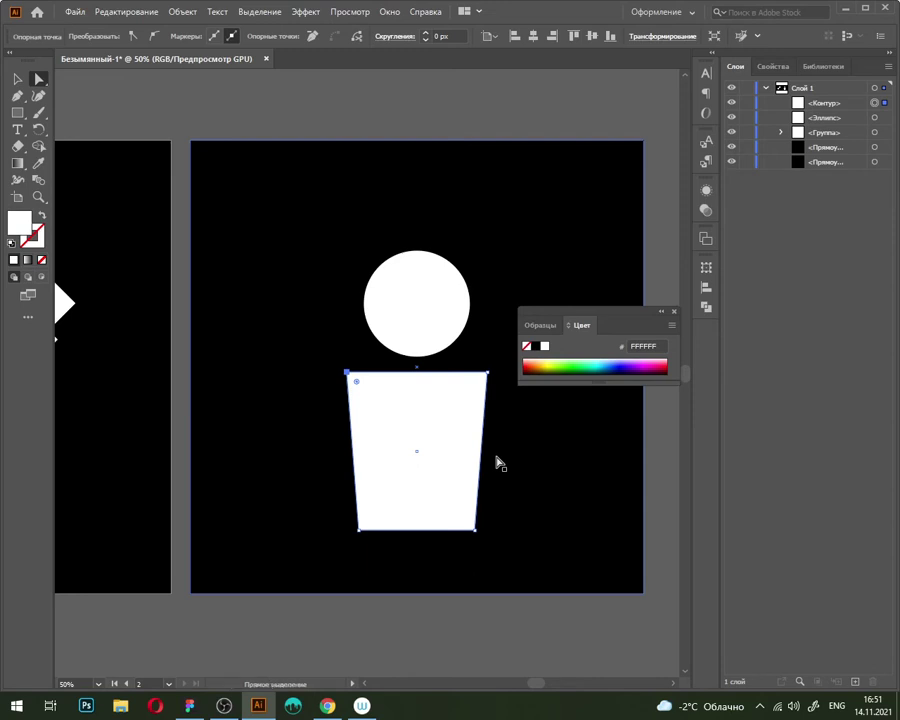
click(466, 642)
key(v)
click(452, 478)
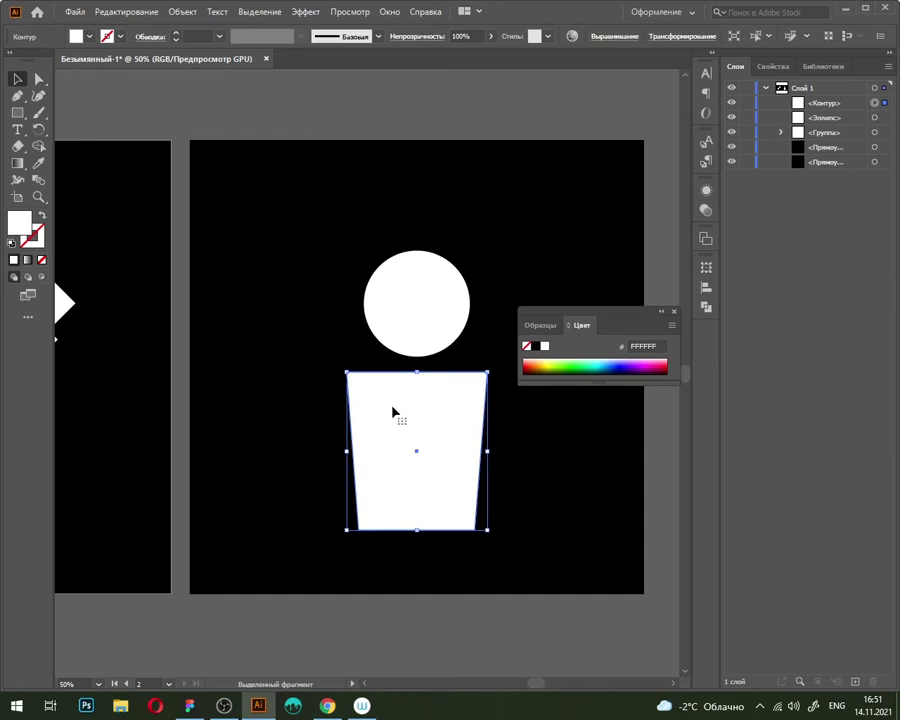
key(a)
click(348, 373)
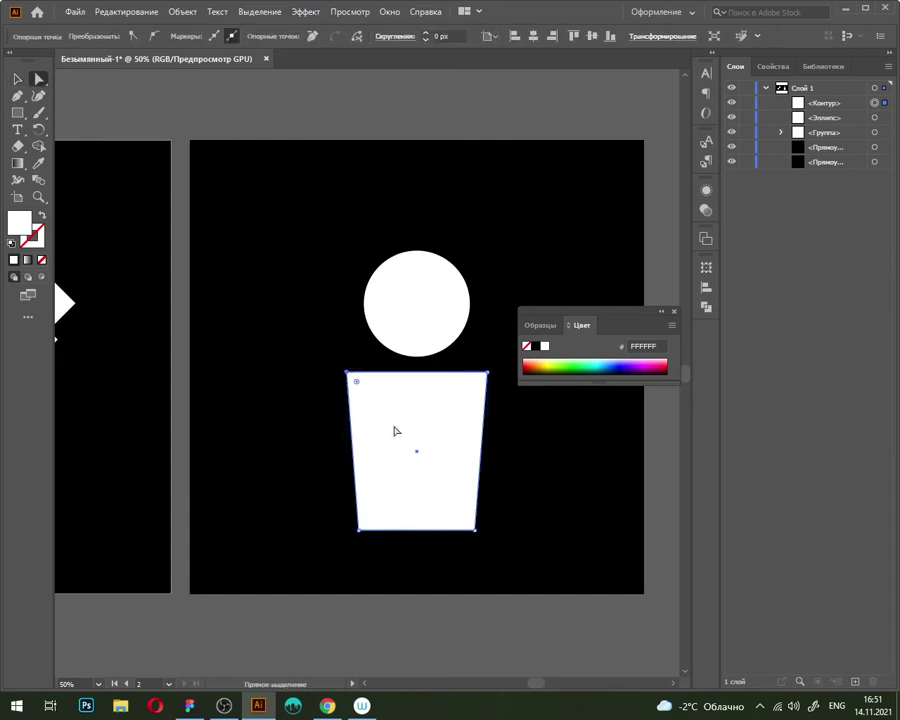
key(shift+Left)
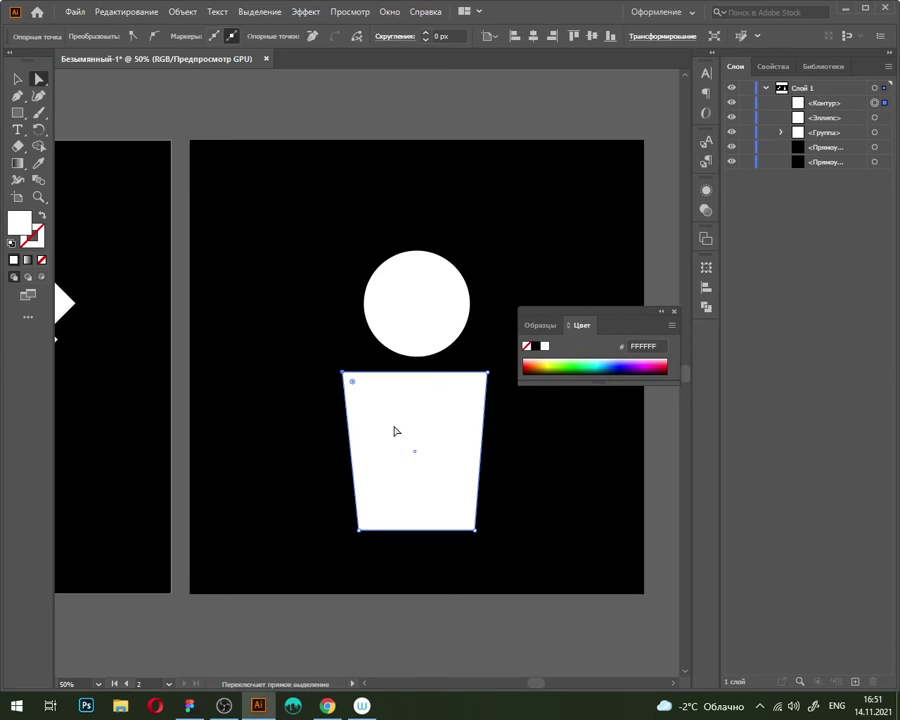
key(shift+Left)
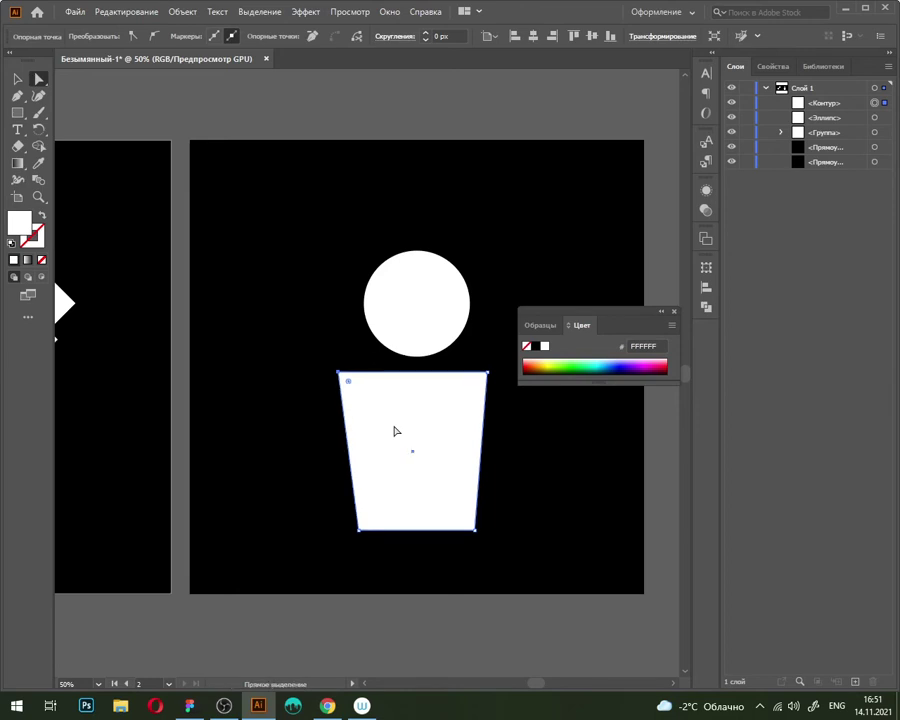
click(488, 373)
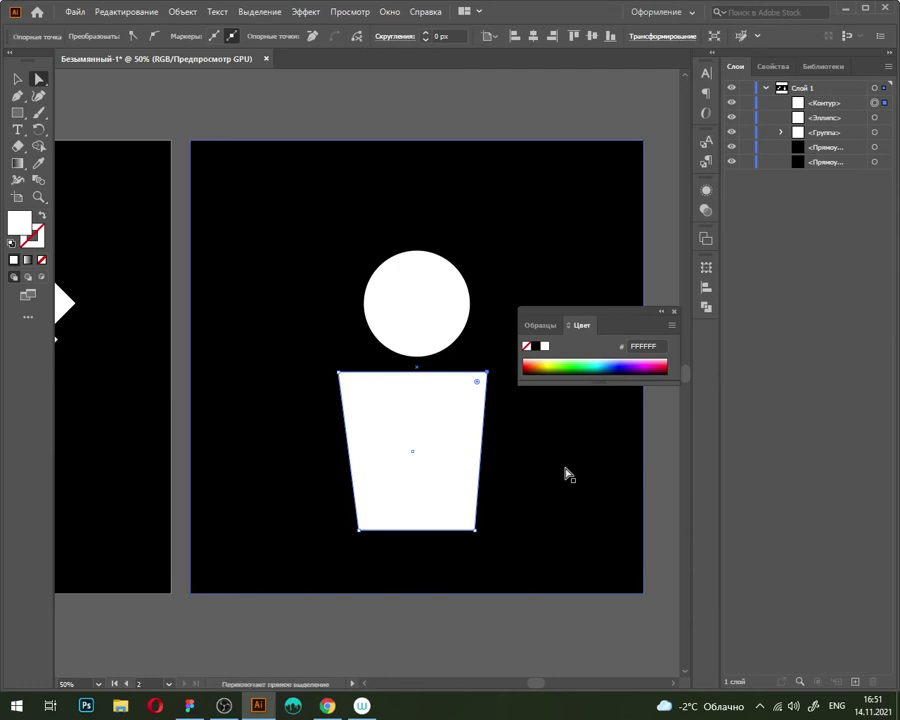
key(shift+Right)
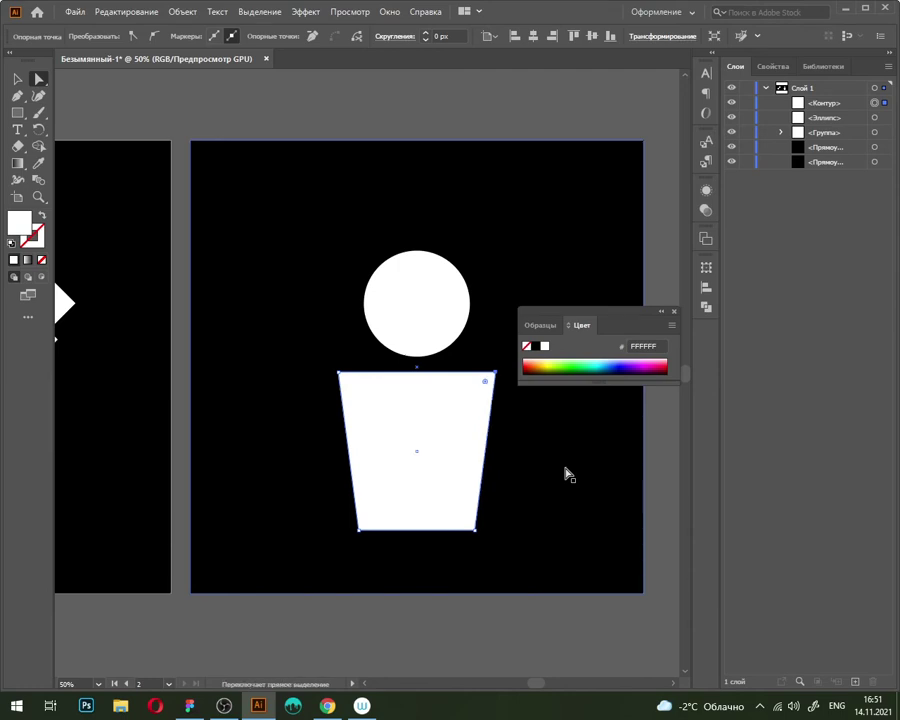
Step: Review the reshaped figure, then reselect the trapezoid body
click(520, 124)
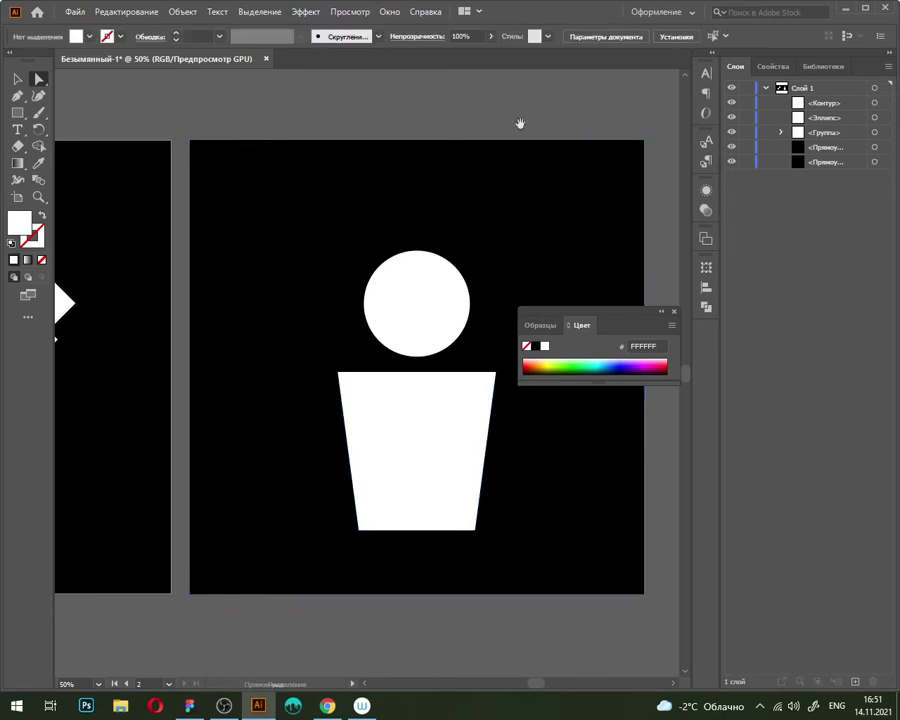
scroll(464, 224, right, 1)
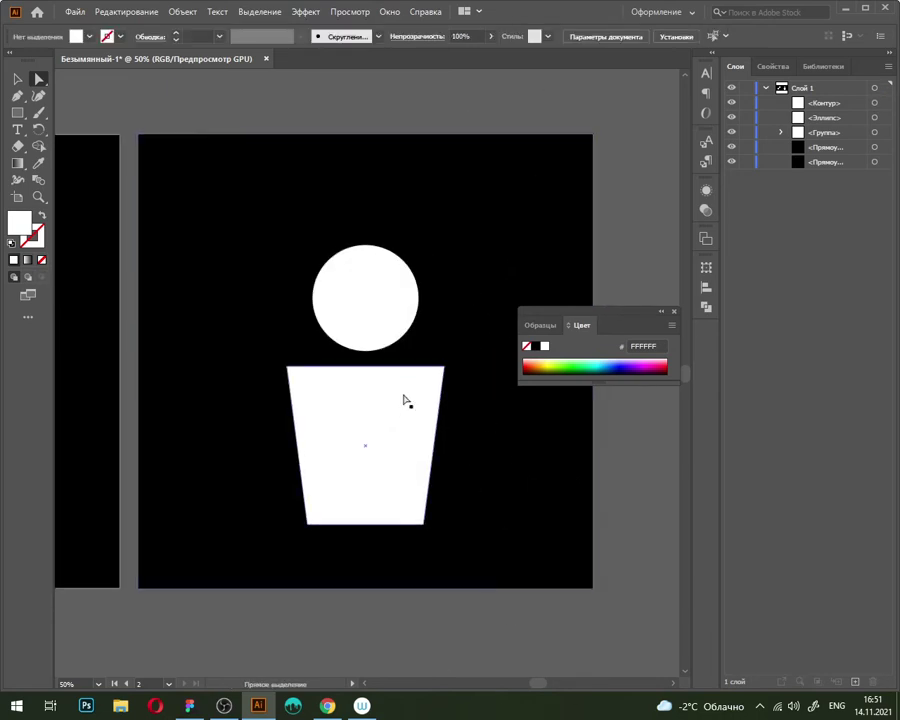
scroll(412, 402, down, 2)
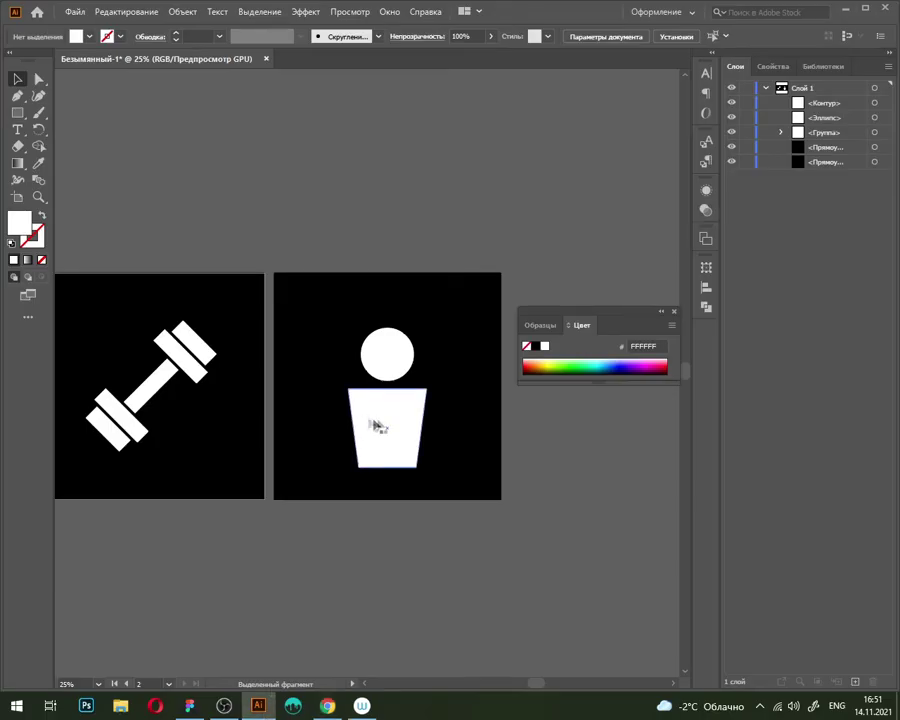
click(380, 425)
scroll(393, 423, up, 3)
scroll(393, 423, down, 3)
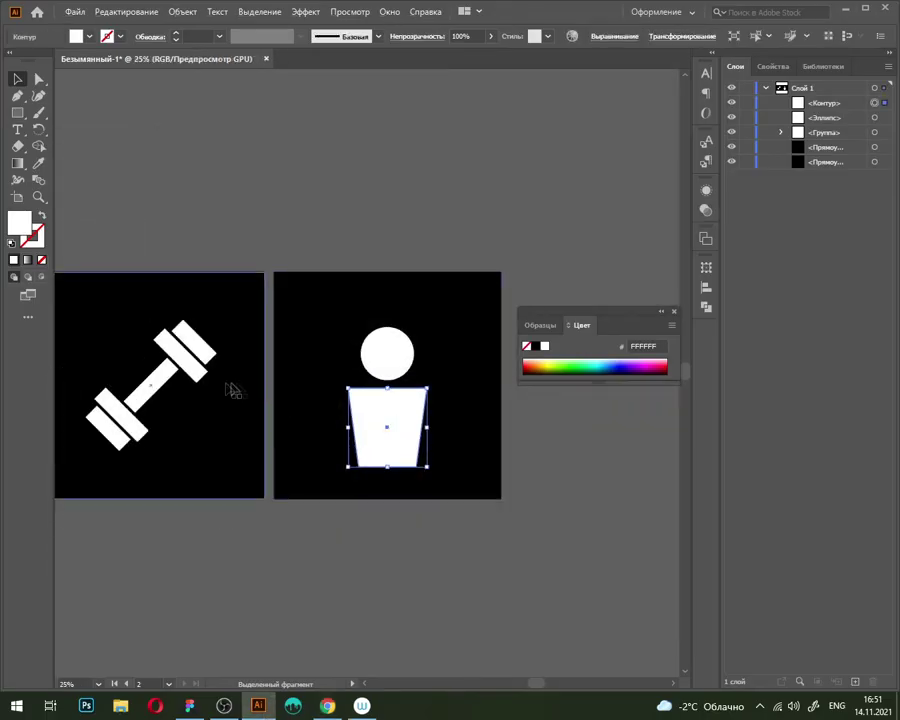
click(434, 534)
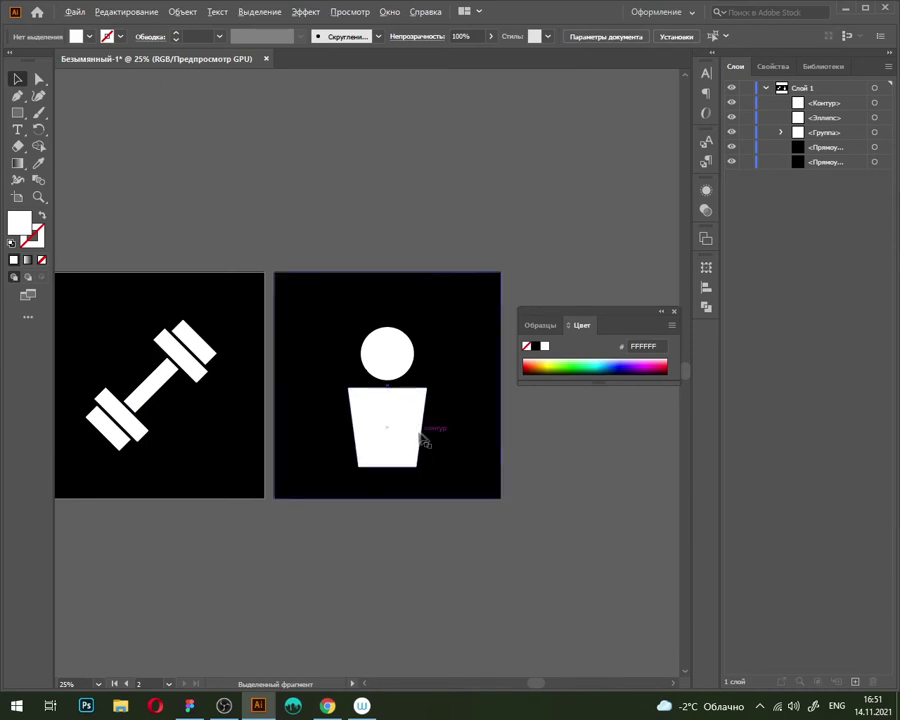
scroll(405, 426, up, 3)
click(383, 376)
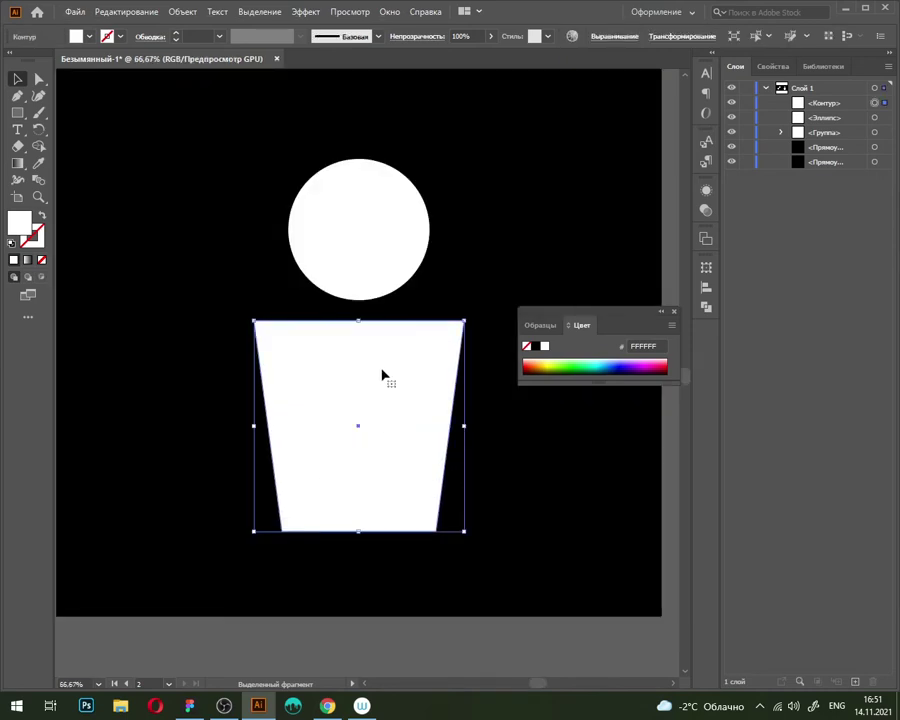
click(39, 79)
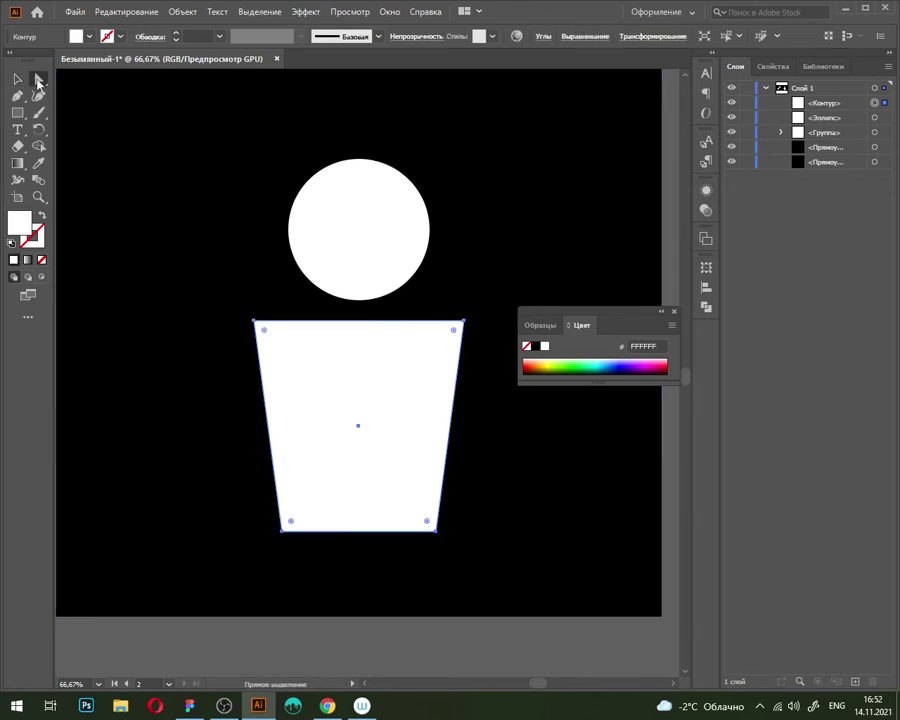
drag(263, 329, 292, 361)
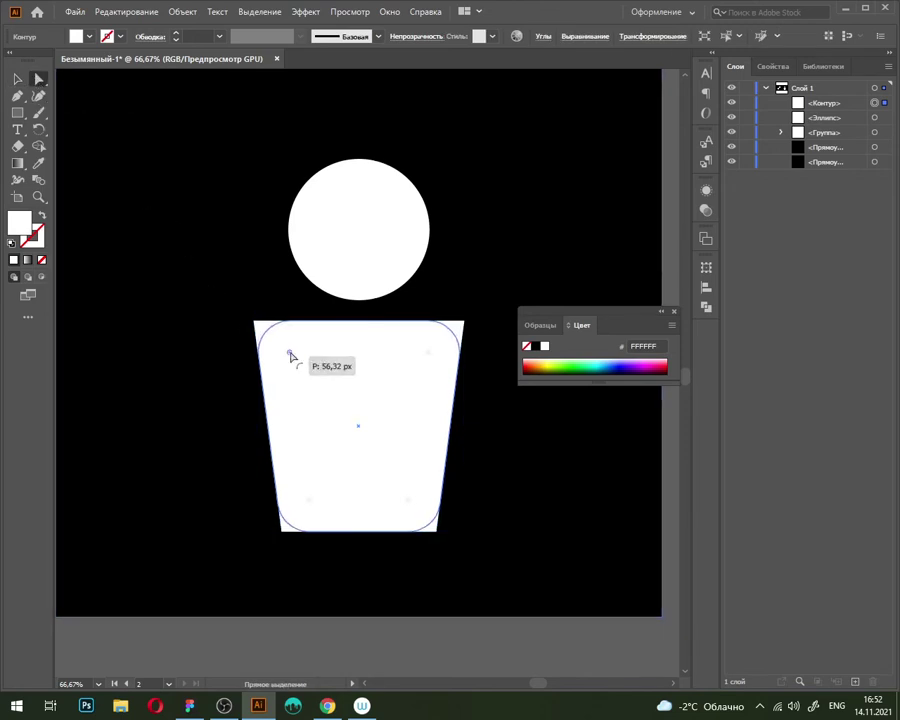
key(ctrl+z)
scroll(262, 328, down, 3)
scroll(262, 328, down, 1)
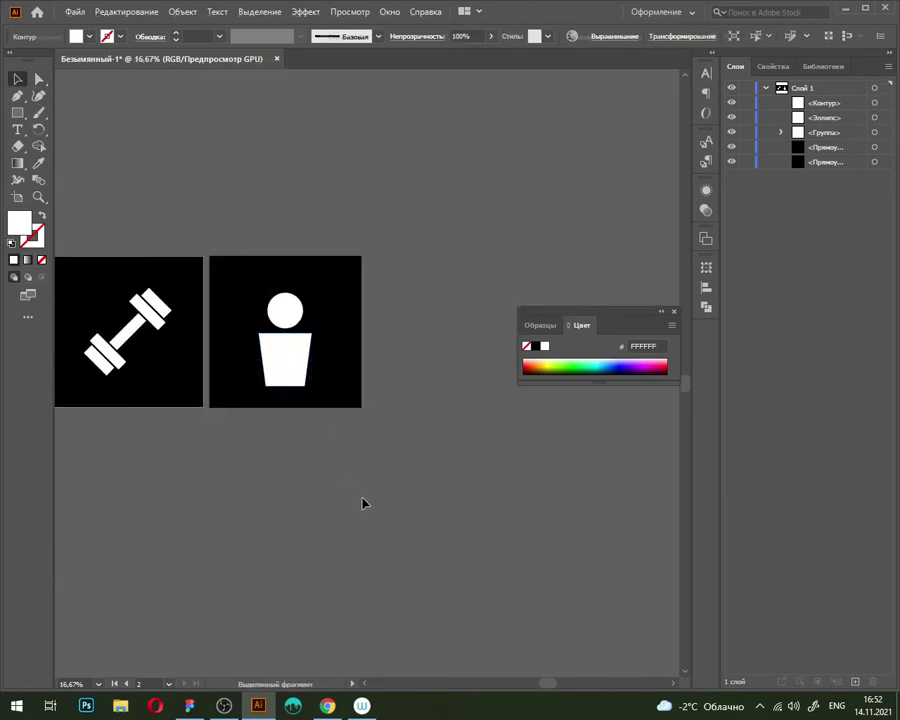
key(v)
click(277, 398)
click(327, 706)
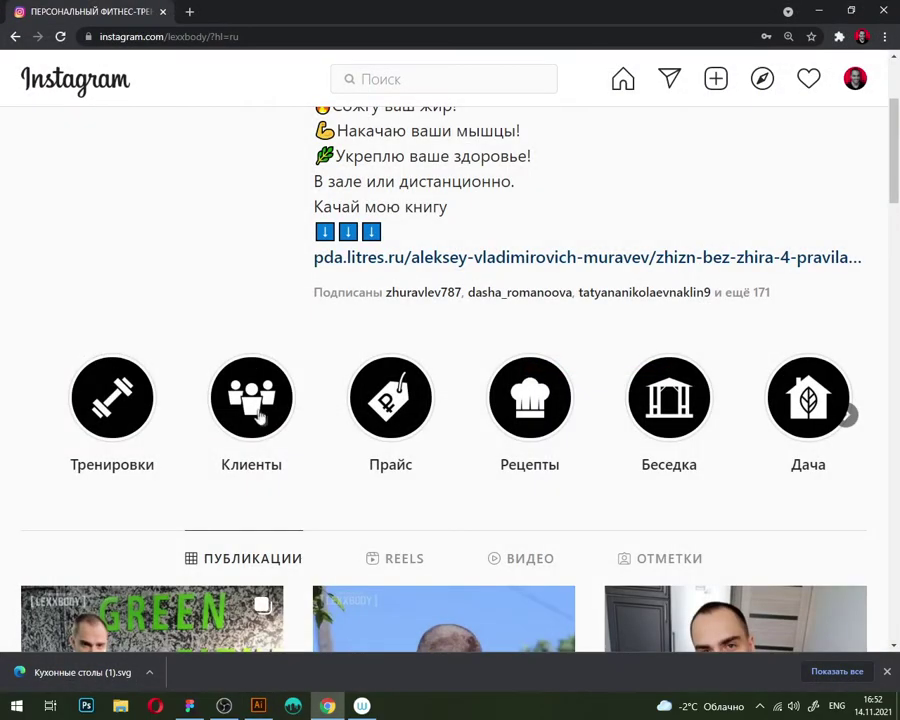
click(258, 706)
scroll(261, 345, up, 3)
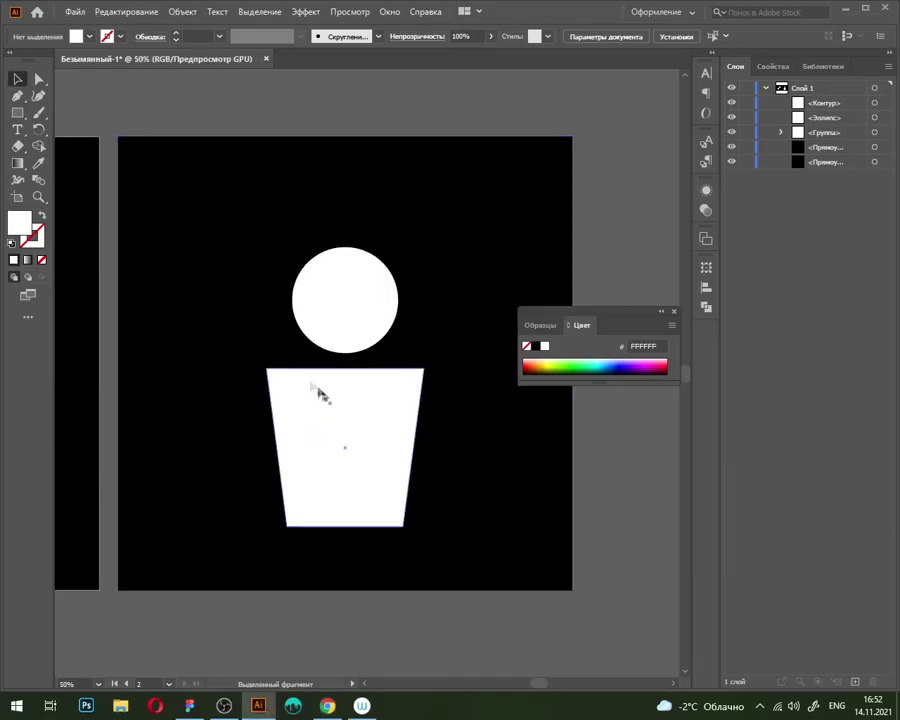
click(362, 433)
shift+click(356, 324)
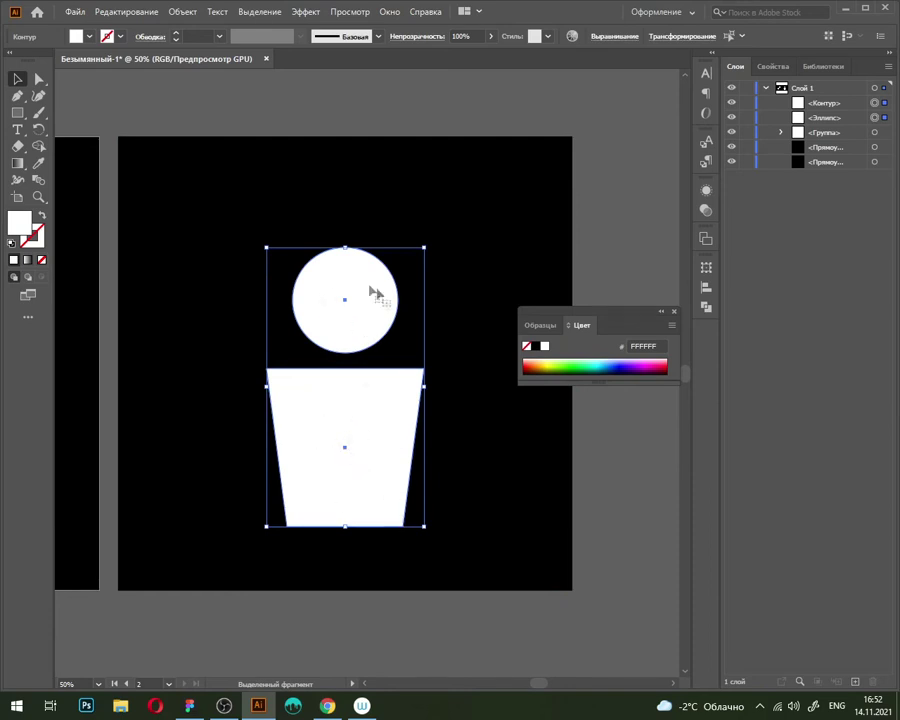
key(a)
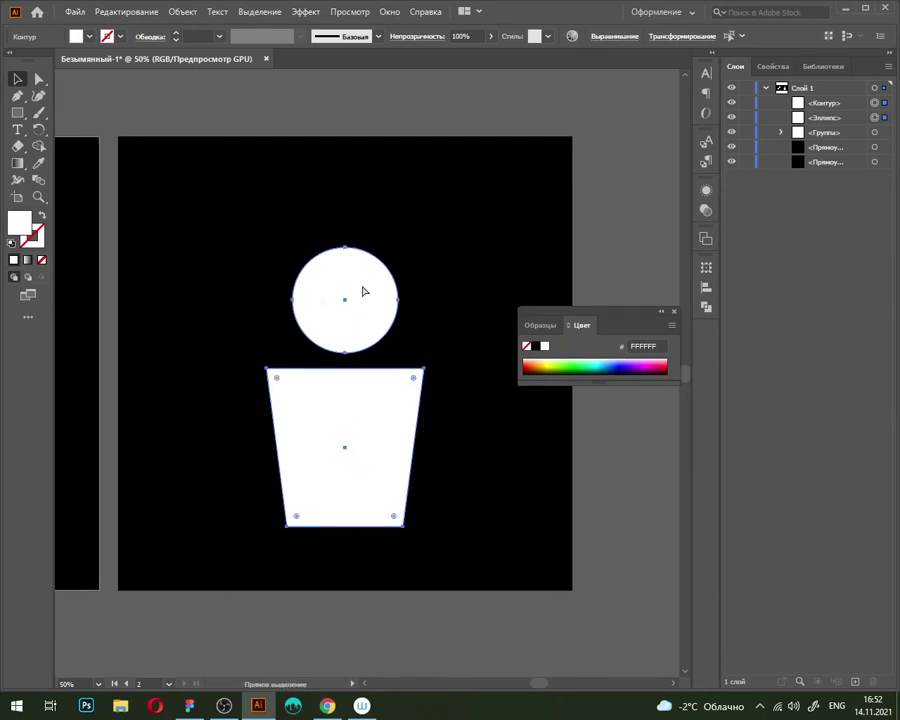
Step: Group the head circle and trapezoid body into one figure
key(ctrl+g)
key(v)
click(182, 11)
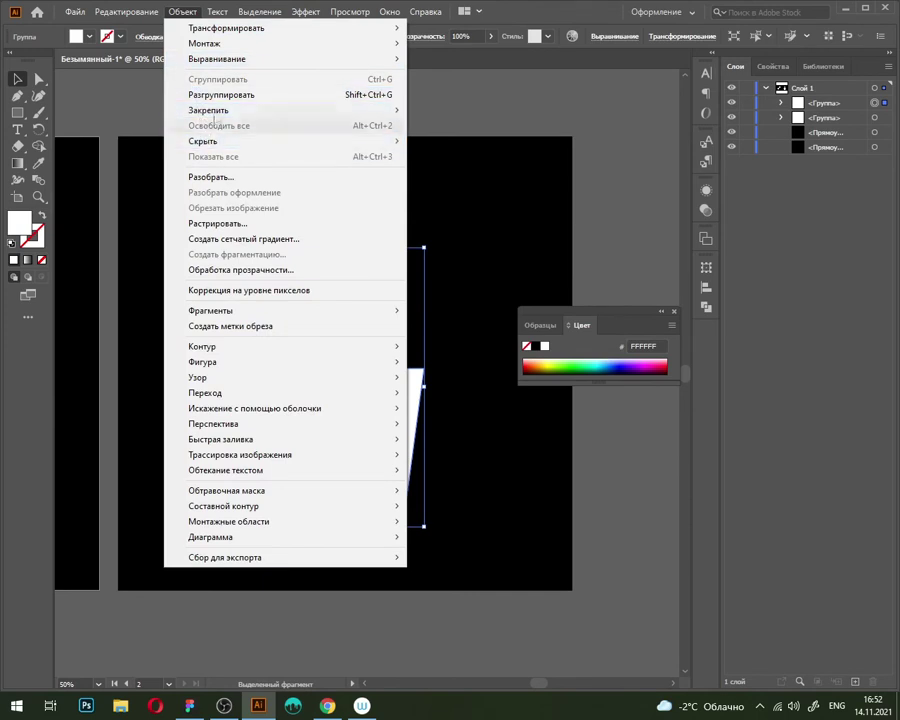
click(518, 146)
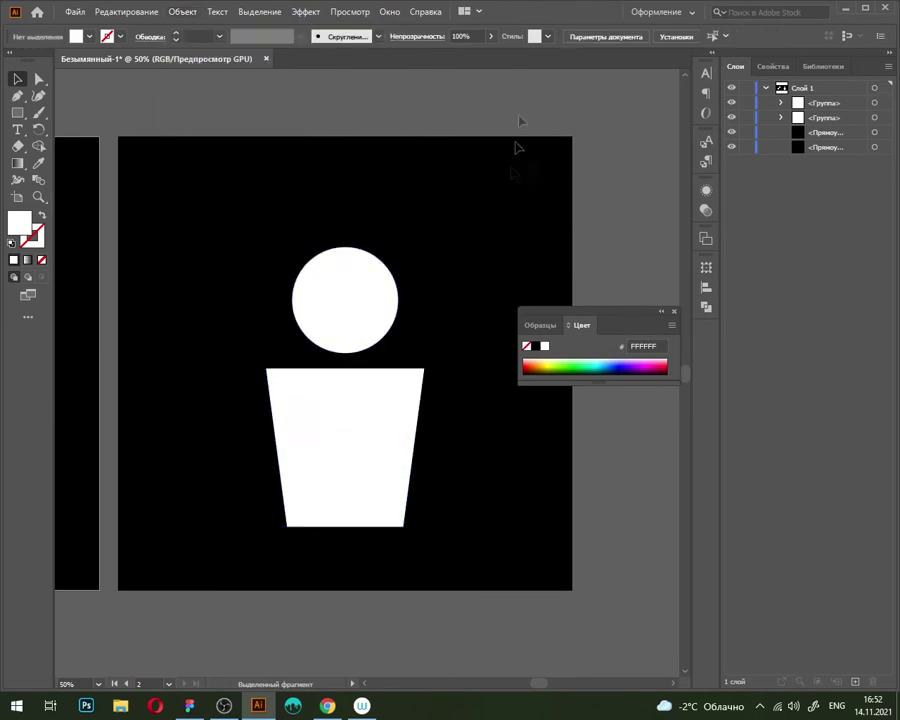
click(405, 433)
scroll(352, 400, down, 2)
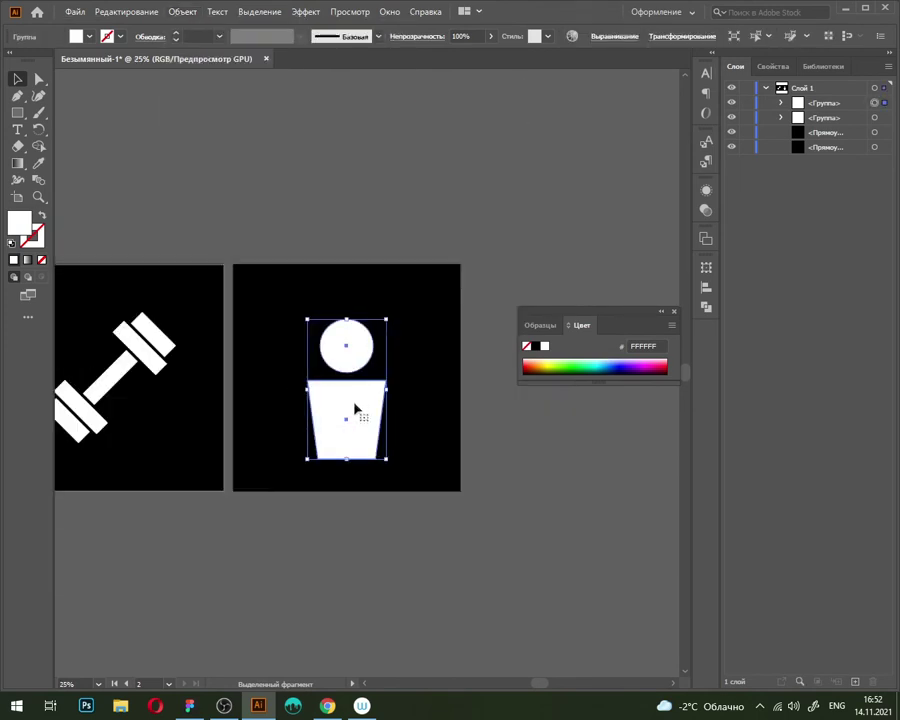
Step: Make a smaller copy of the figure and place it behind the main figure, on the left
drag(361, 421, 275, 377)
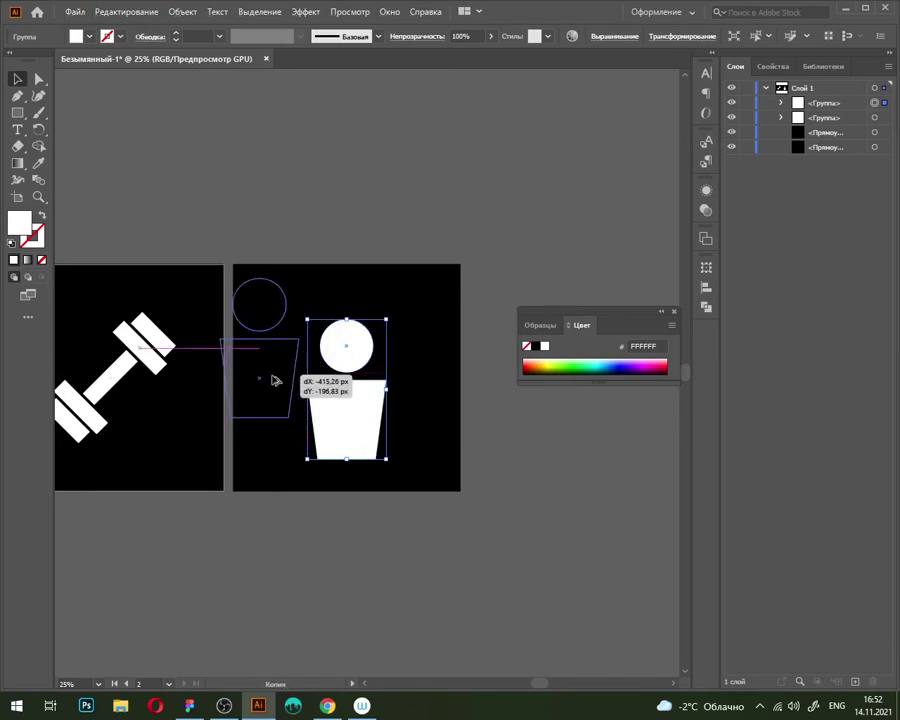
drag(298, 279, 288, 298)
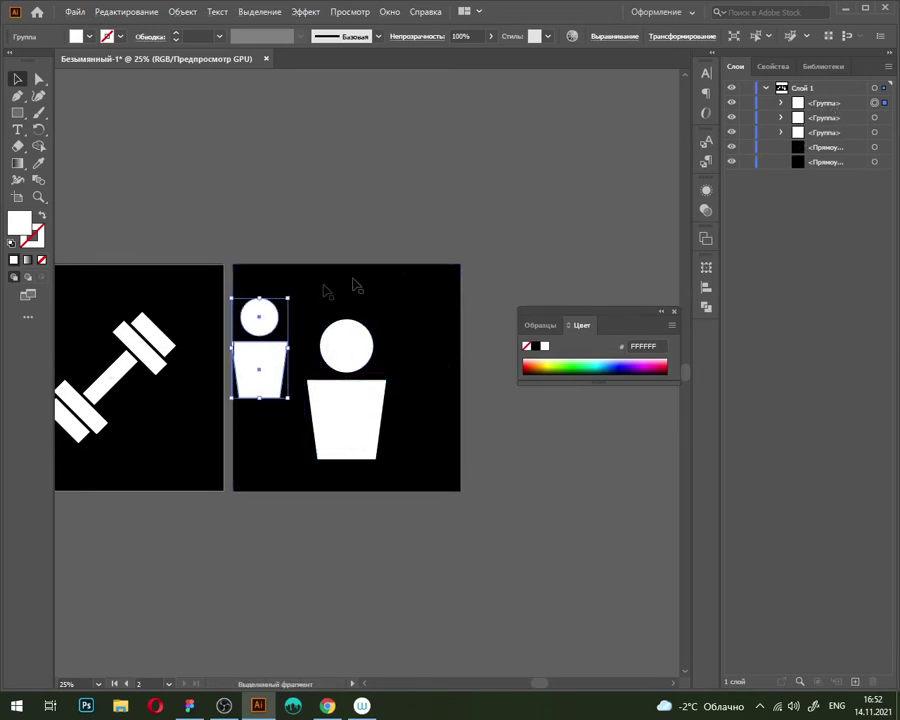
drag(274, 368, 290, 369)
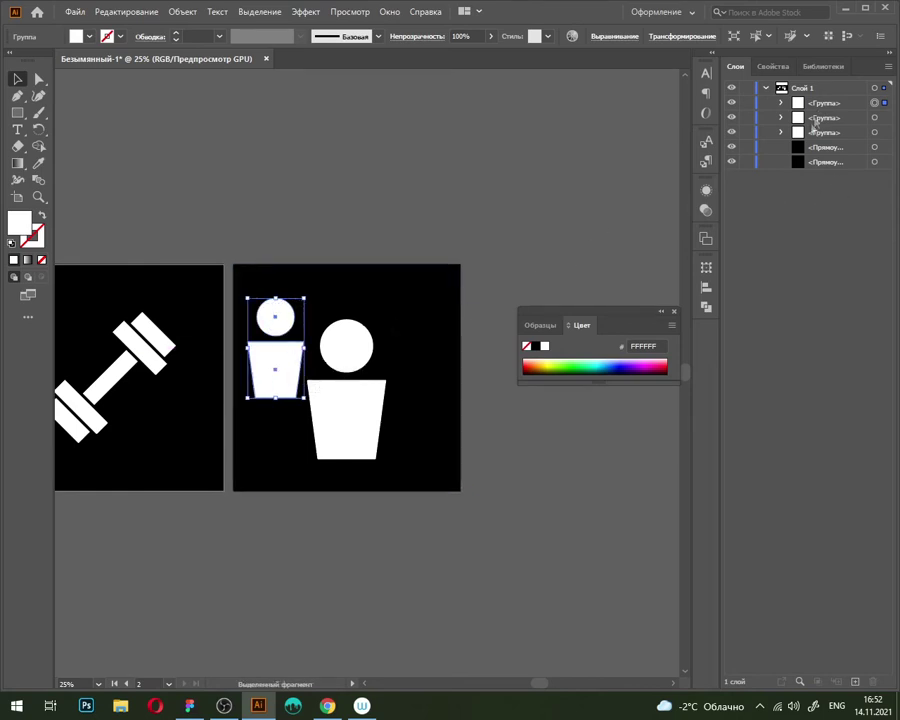
drag(826, 107, 828, 122)
scroll(284, 380, up, 2)
drag(284, 386, 298, 420)
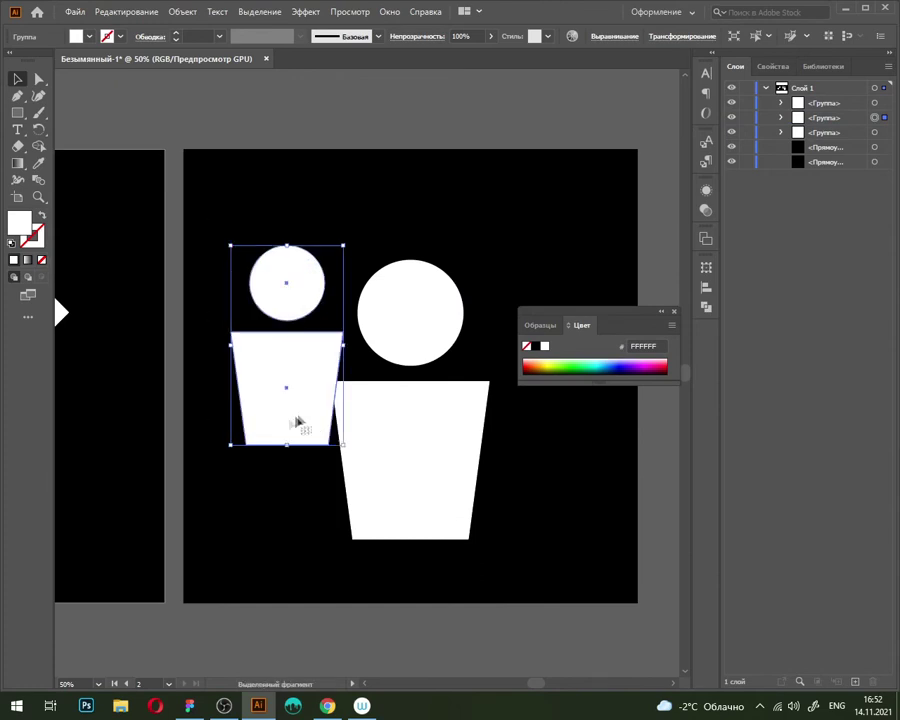
scroll(314, 374, down, 2)
click(428, 572)
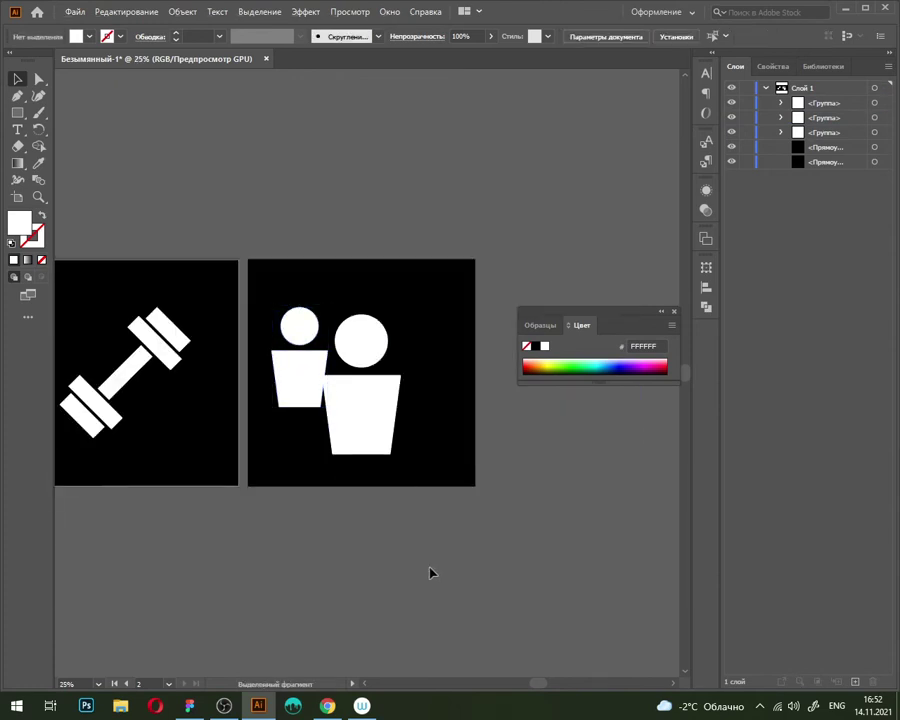
Step: Duplicate the small figure to the right side of the big figure
scroll(315, 374, up, 3)
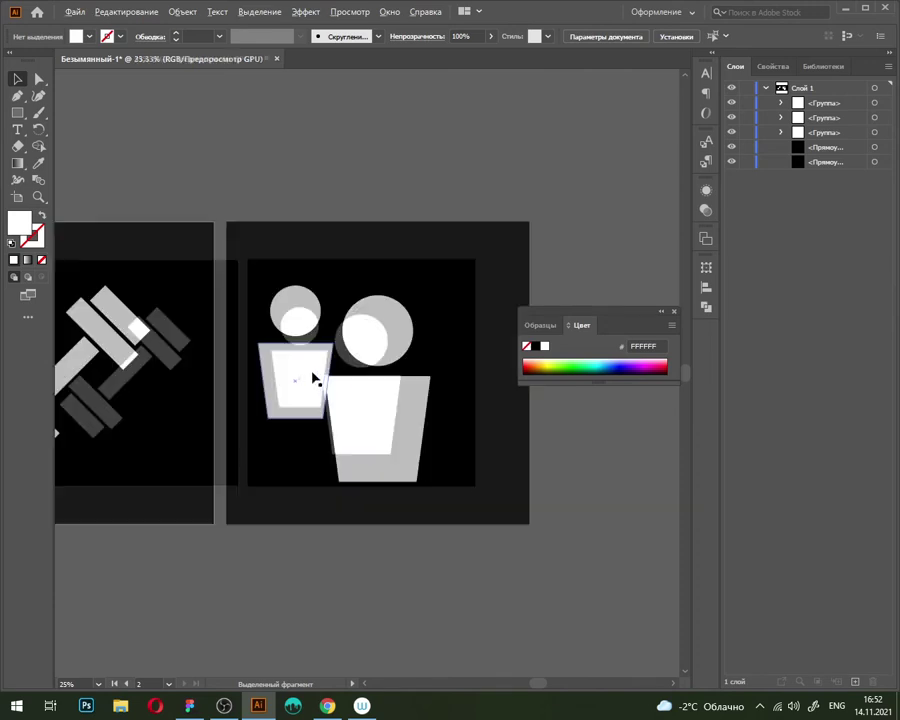
click(312, 380)
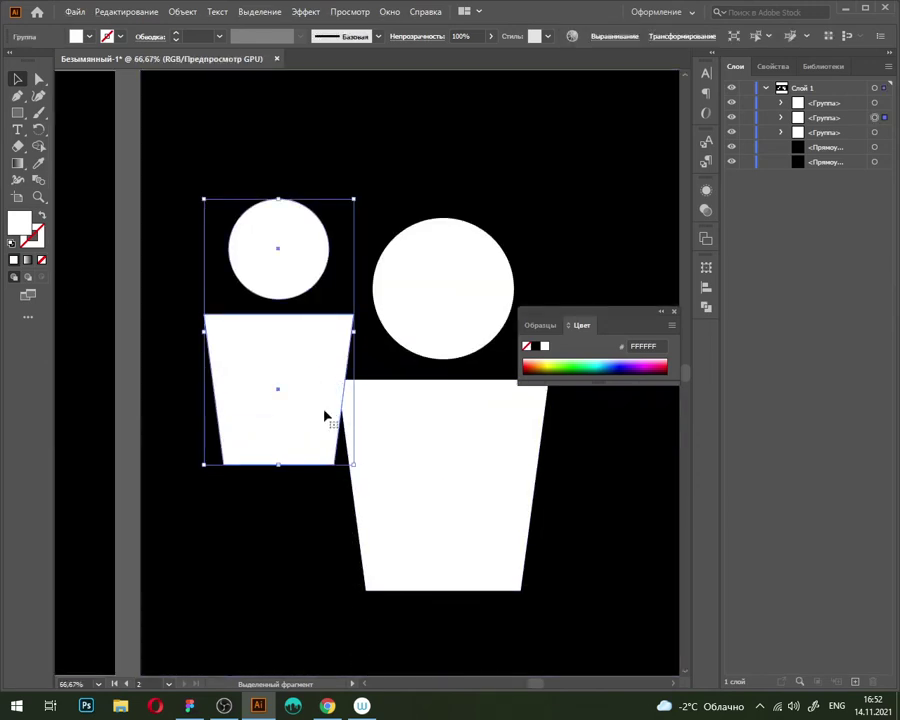
scroll(270, 402, down, 1)
drag(293, 406, 533, 426)
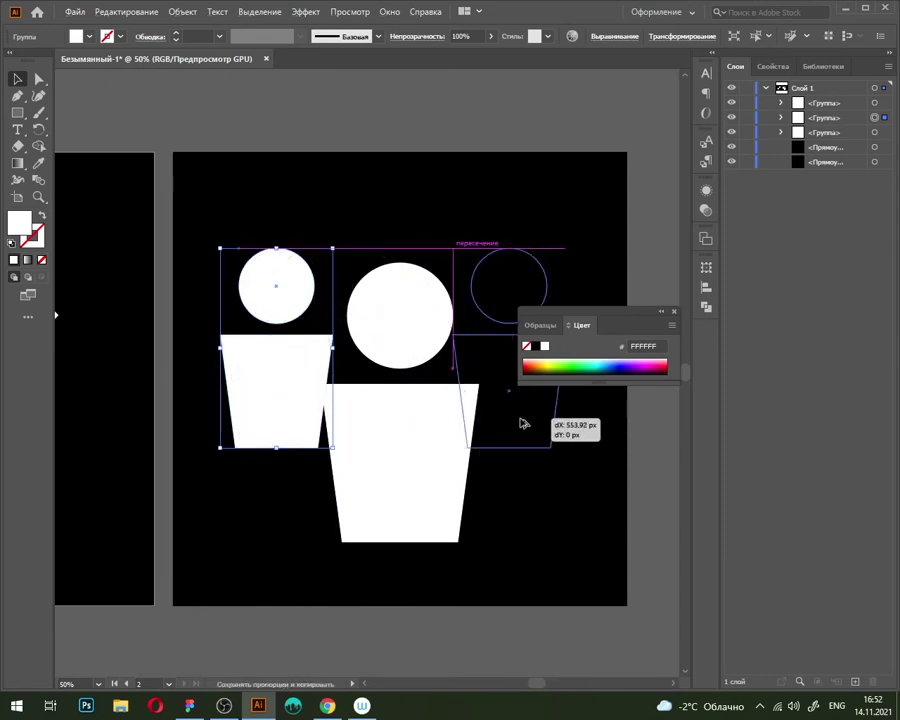
drag(533, 426, 534, 424)
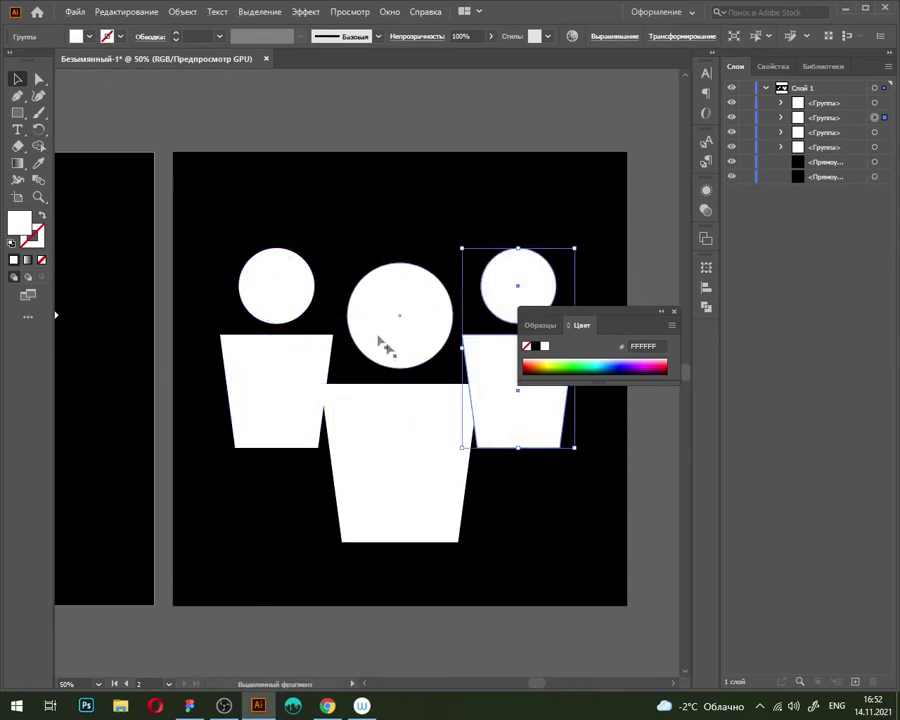
scroll(385, 342, down, 3)
click(420, 535)
scroll(403, 356, up, 3)
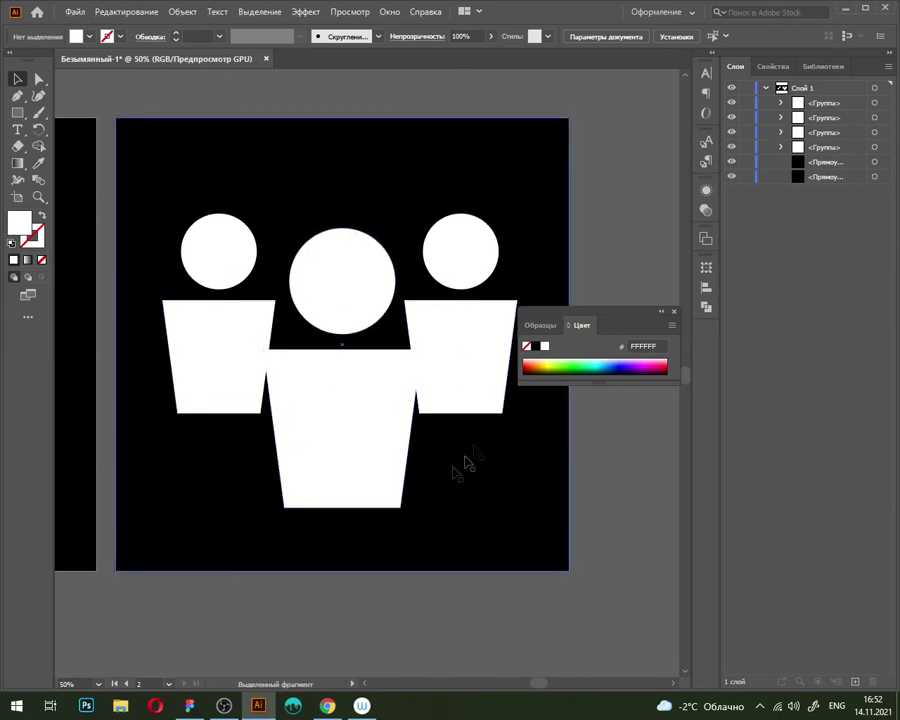
click(482, 358)
Step: Group the left and right small figures together
shift+click(229, 352)
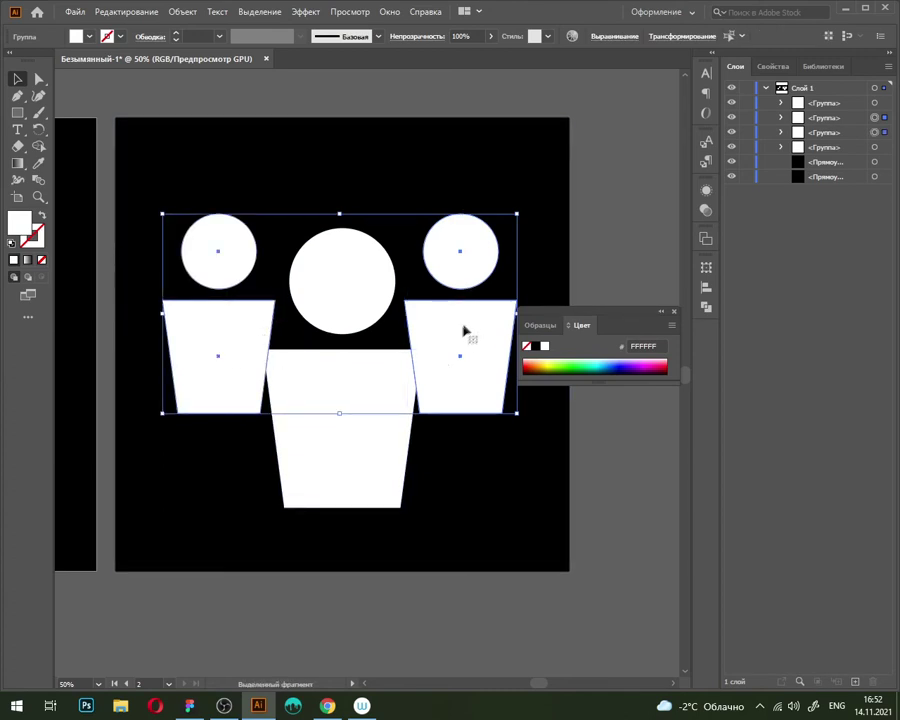
key(a)
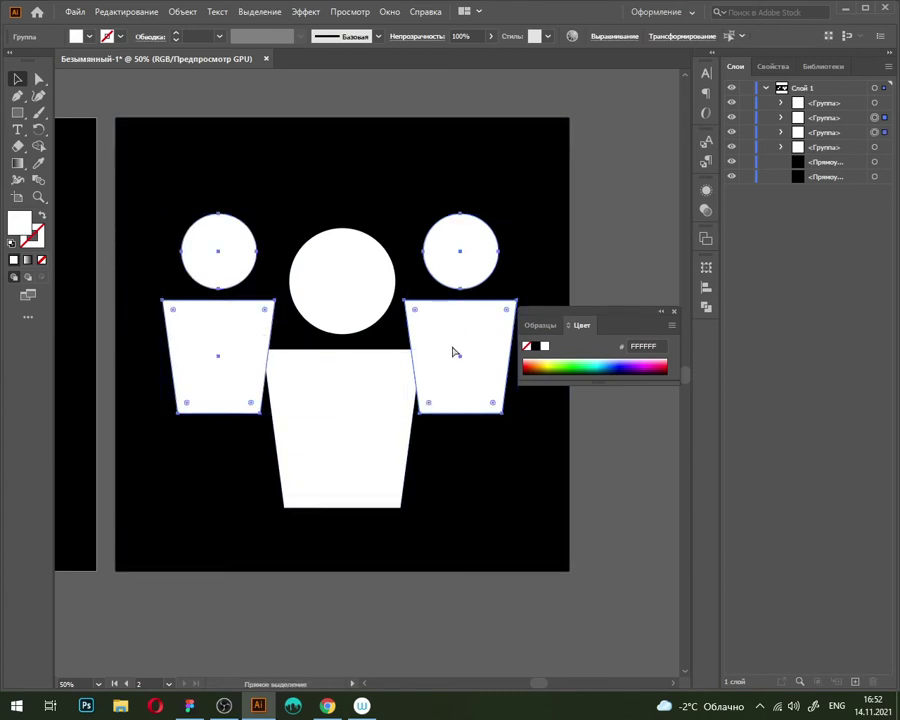
key(ctrl+g)
key(v)
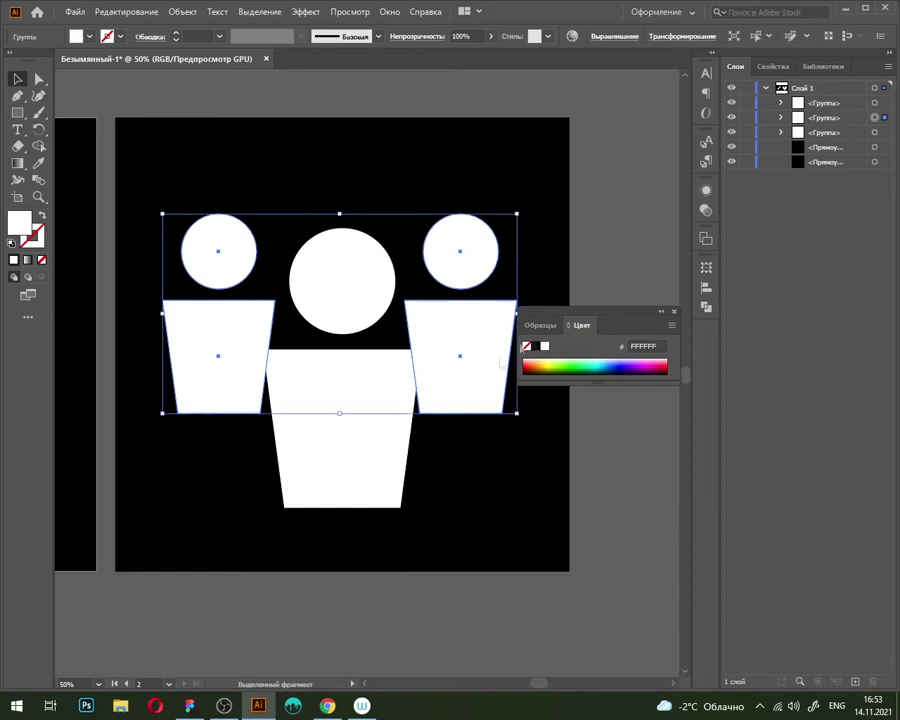
Step: Horizontally centre the side-figure group on the middle figure using Align
shift+click(363, 489)
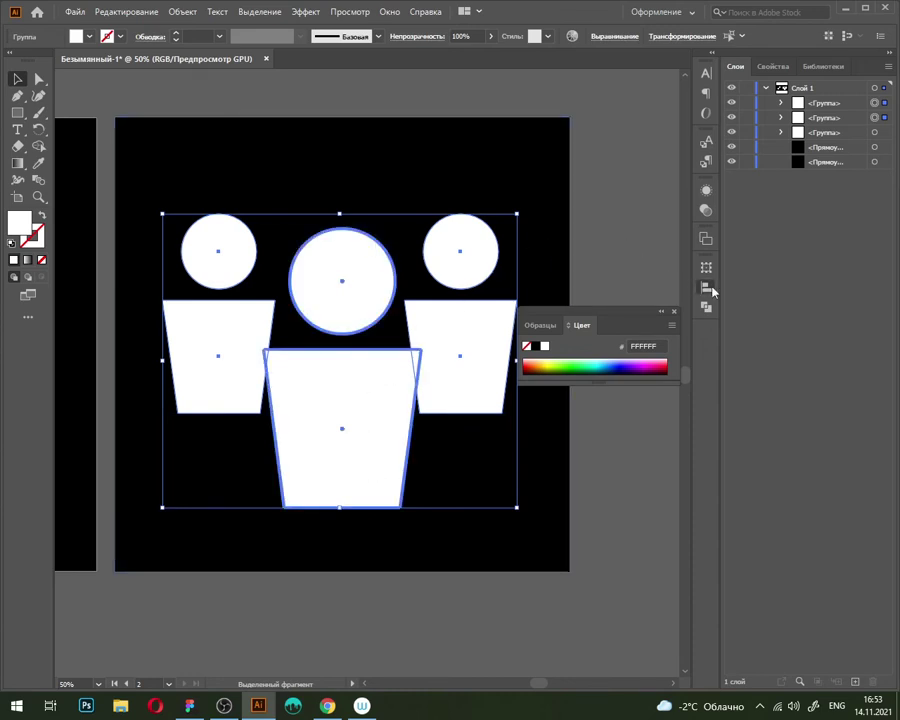
click(711, 288)
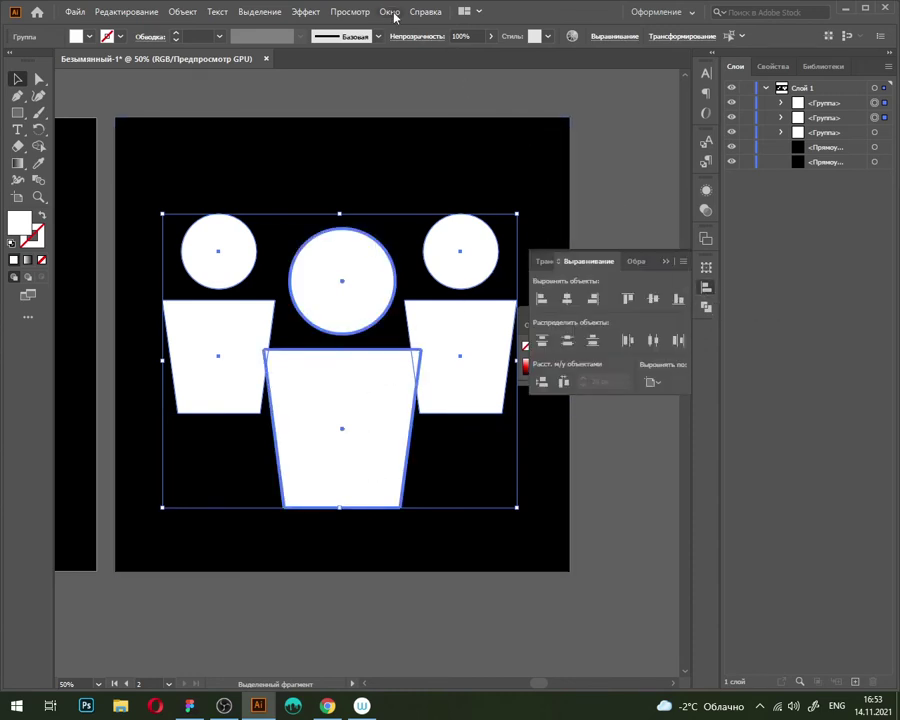
click(565, 300)
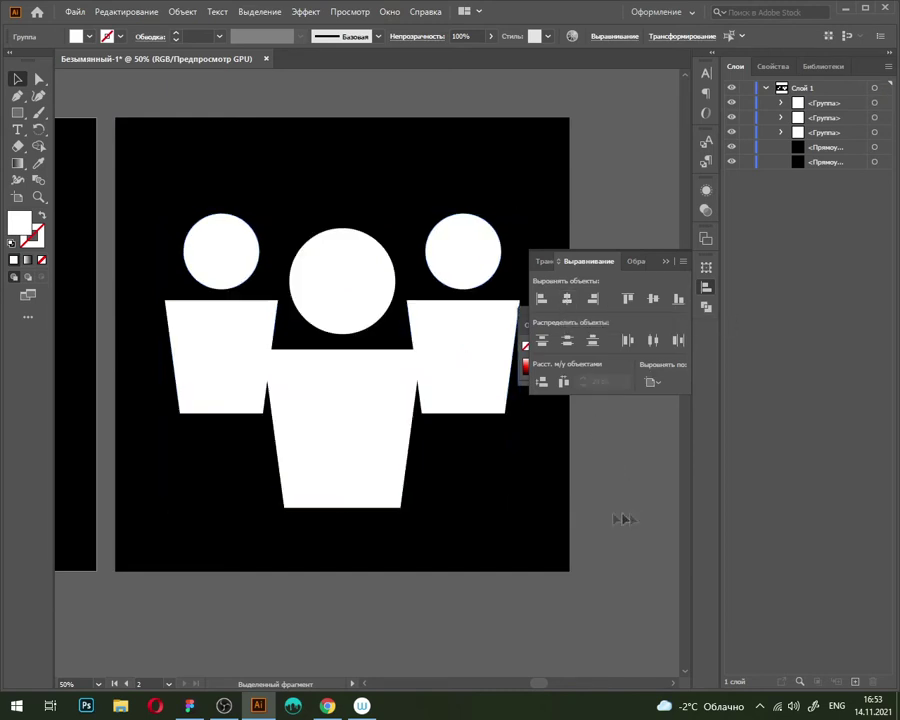
click(635, 522)
click(422, 317)
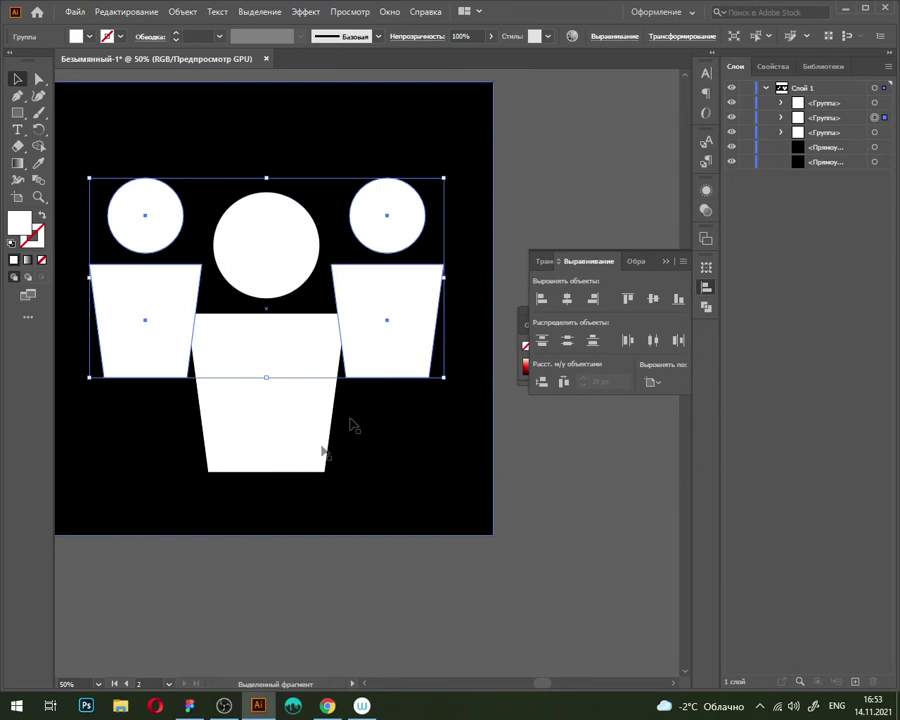
Step: Select the whole three-person icon
click(355, 570)
click(300, 423)
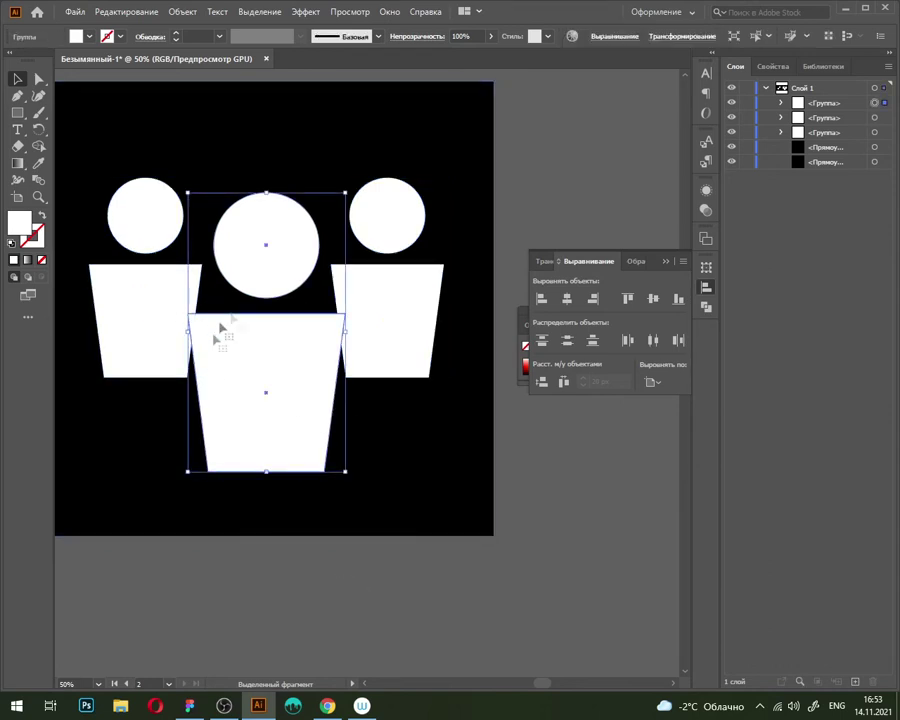
click(510, 609)
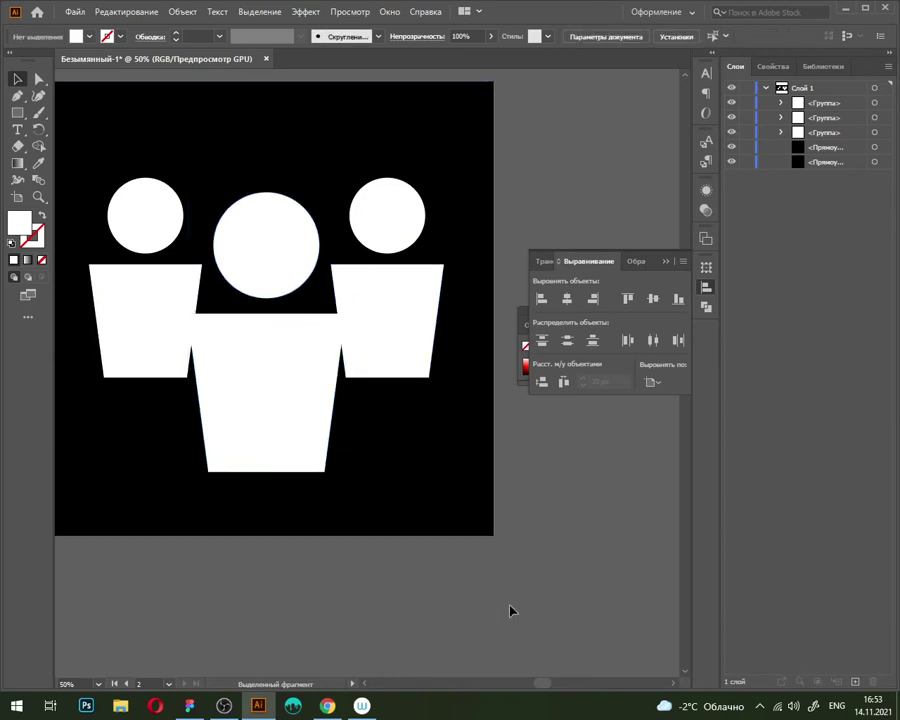
scroll(450, 542, down, 4)
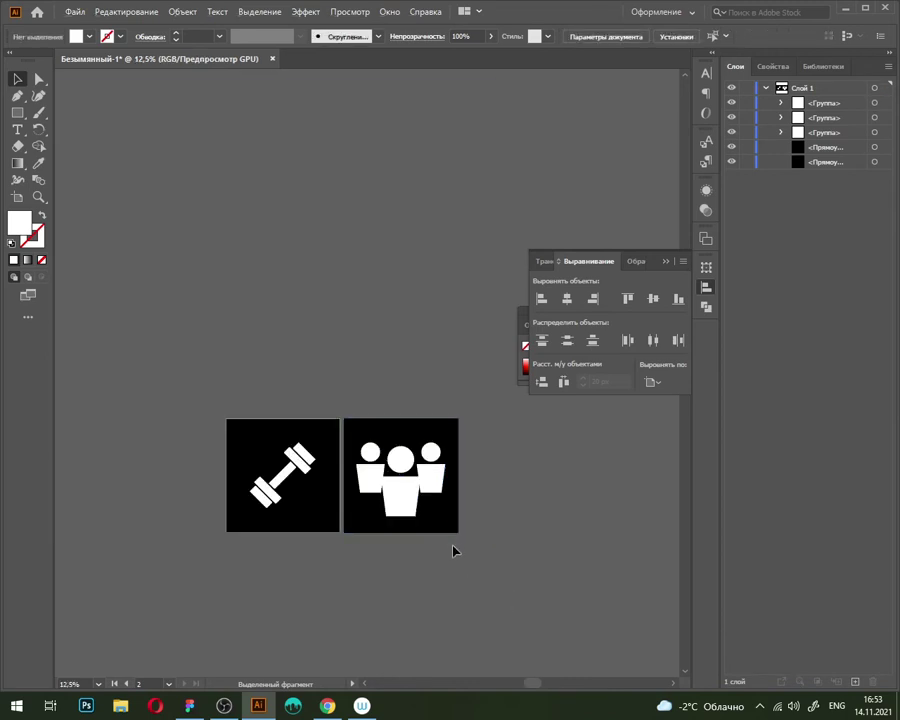
scroll(436, 491, up, 1)
key(ctrl+alt+a)
shift+click(446, 404)
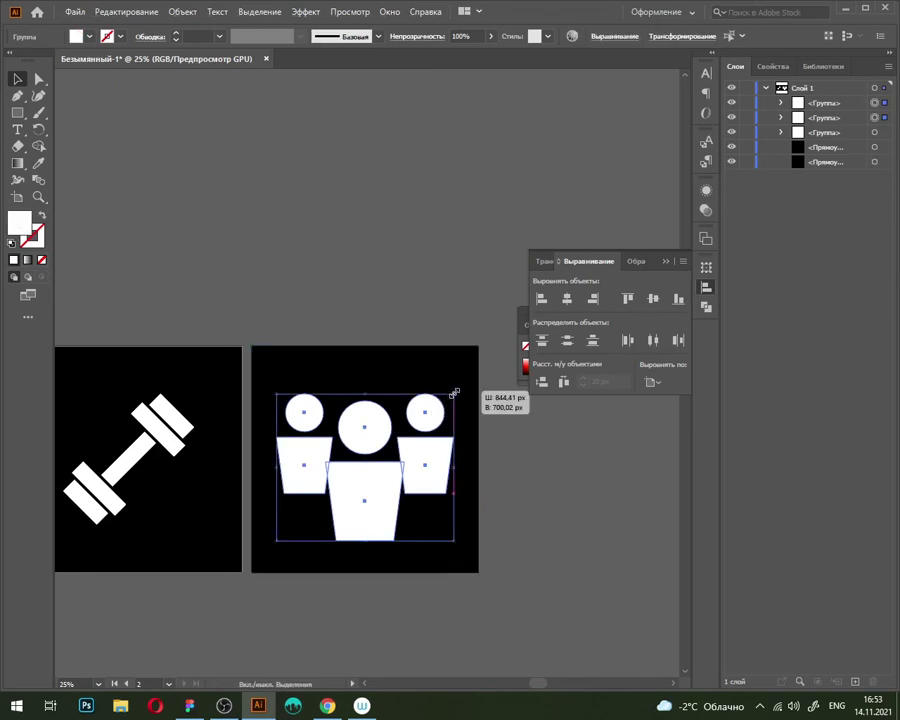
Step: Shrink the people icon slightly to fit the square and zoom to inspect it
drag(453, 392, 447, 400)
click(531, 534)
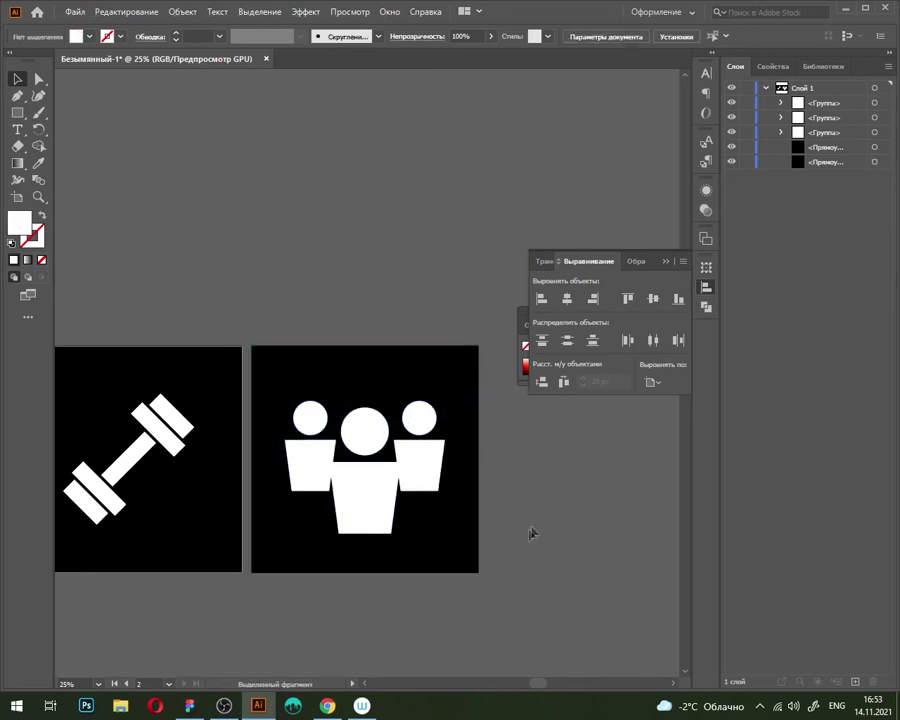
drag(531, 534, 504, 468)
scroll(502, 466, down, 1)
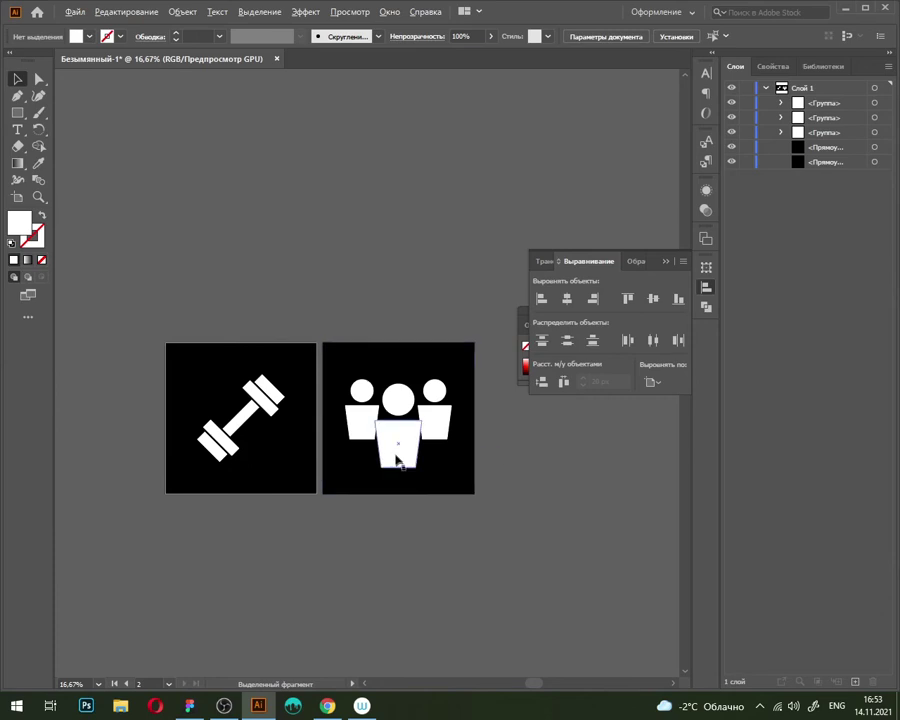
scroll(398, 460, up, 4)
scroll(330, 266, down, 2)
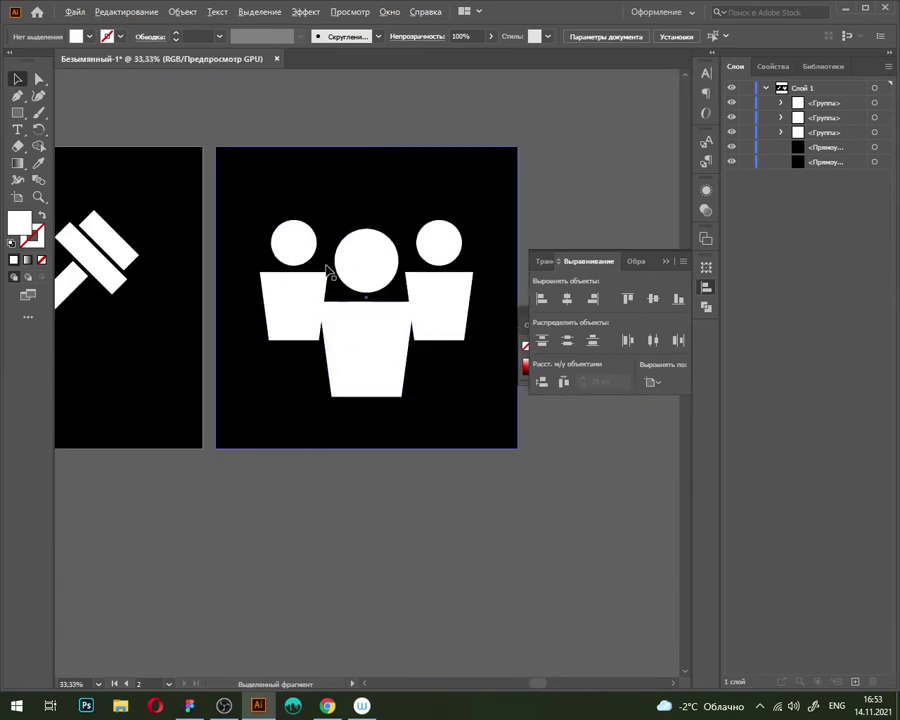
scroll(325, 396, up, 1)
scroll(295, 386, up, 4)
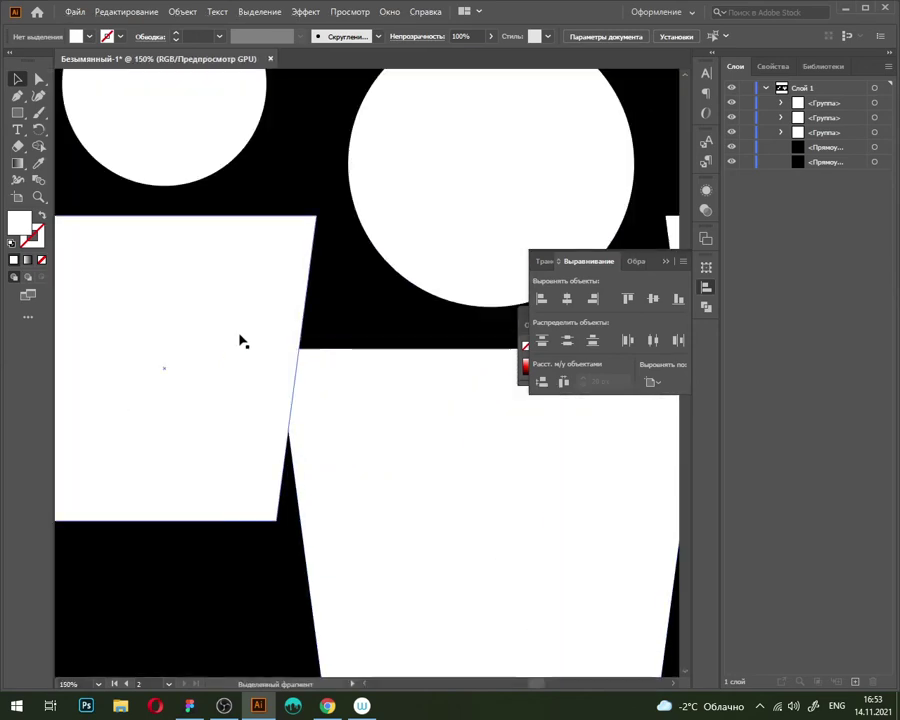
Step: Set the fill colour to black (000000)
double_click(26, 228)
click(471, 322)
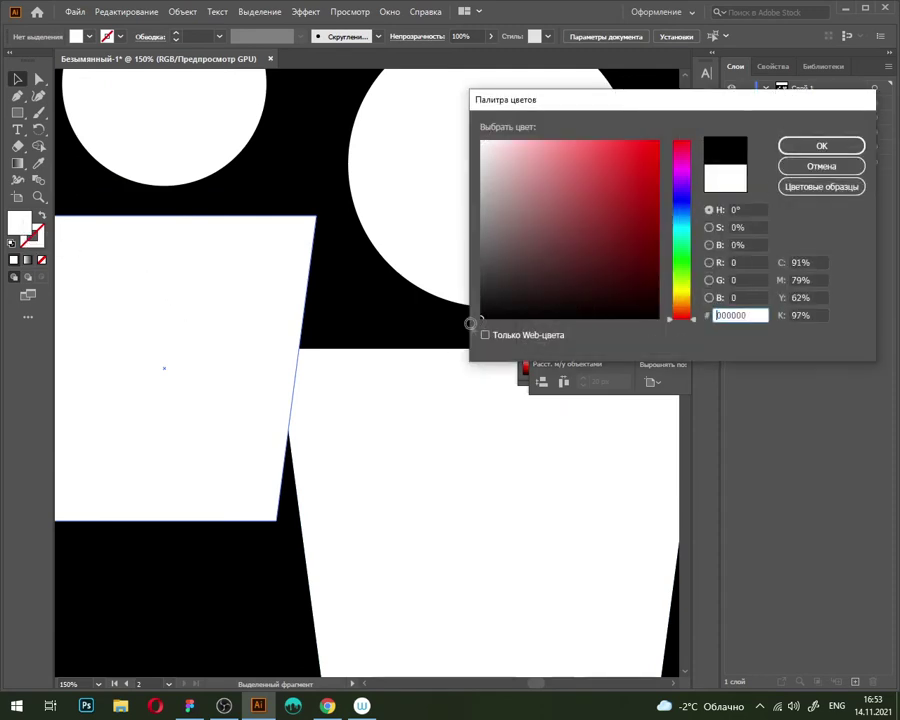
key(Return)
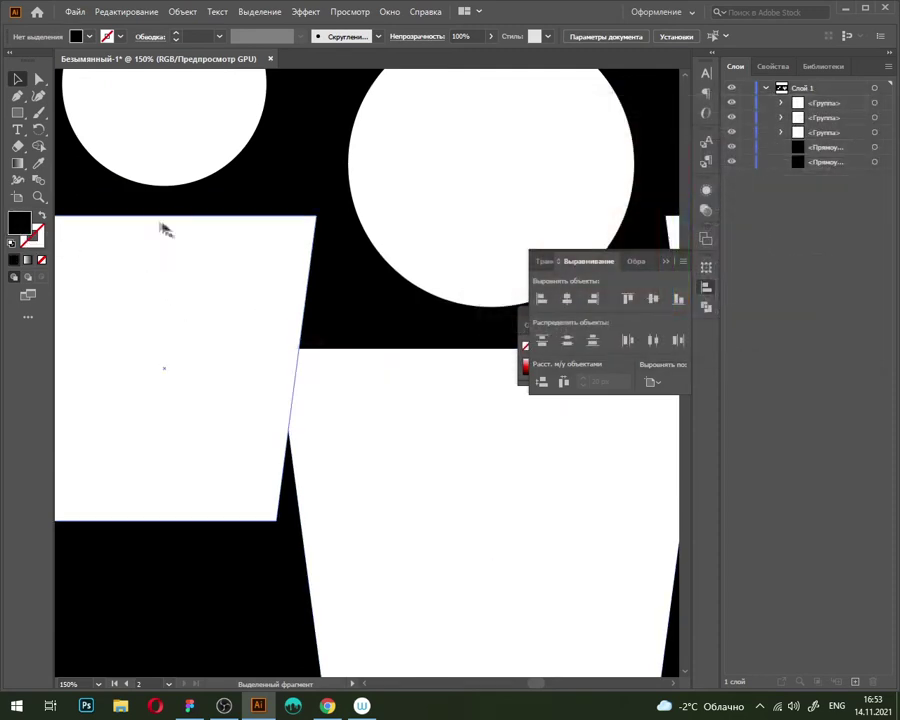
Step: Pen-draw a closed black shape over the body overlap and move it behind the middle figure
click(15, 98)
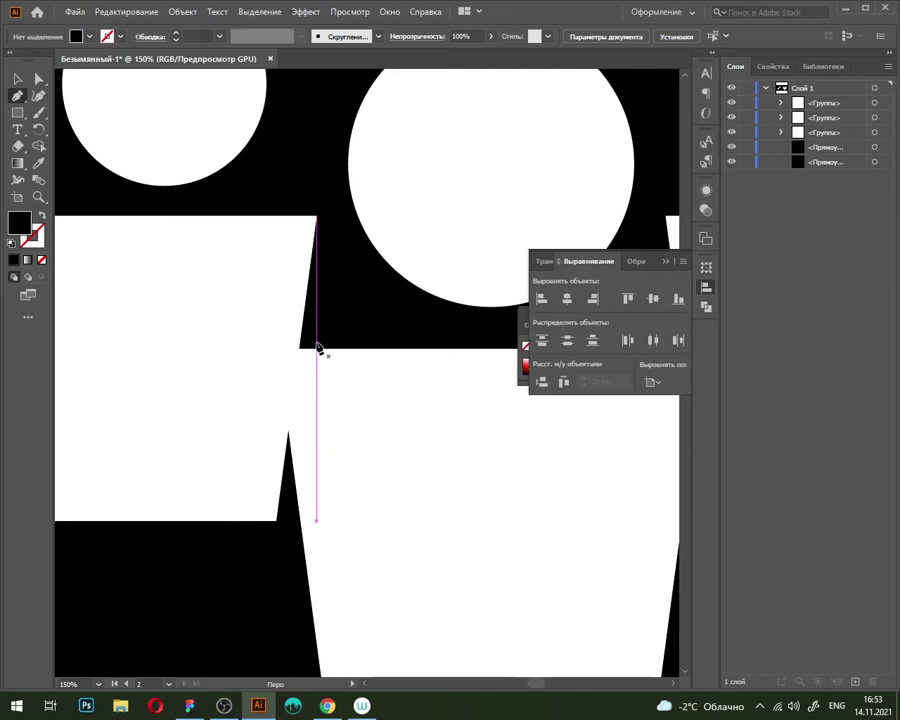
click(316, 347)
drag(313, 347, 257, 347)
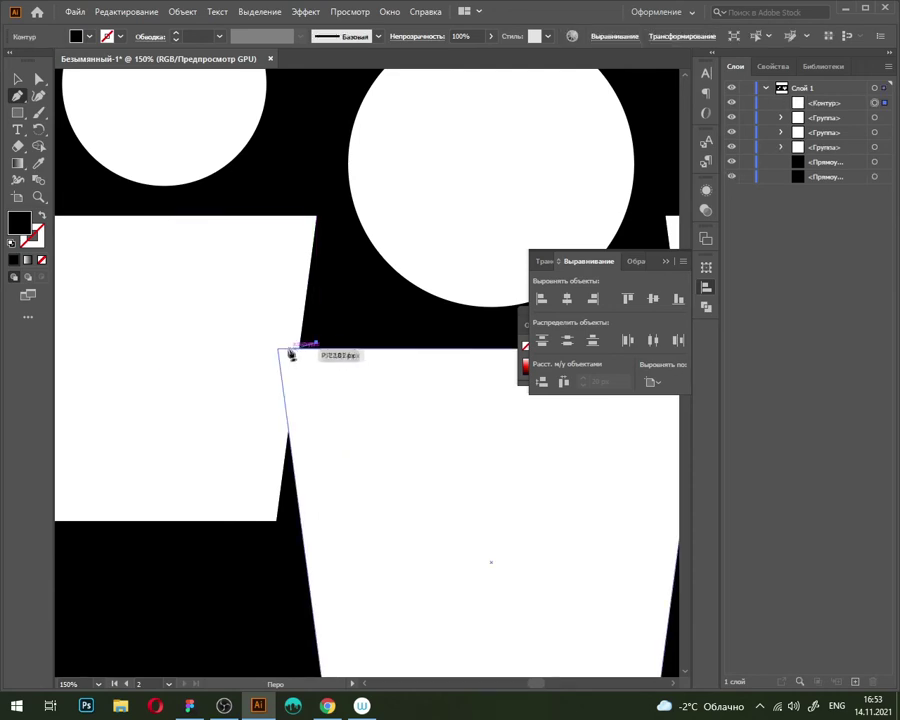
drag(257, 347, 268, 347)
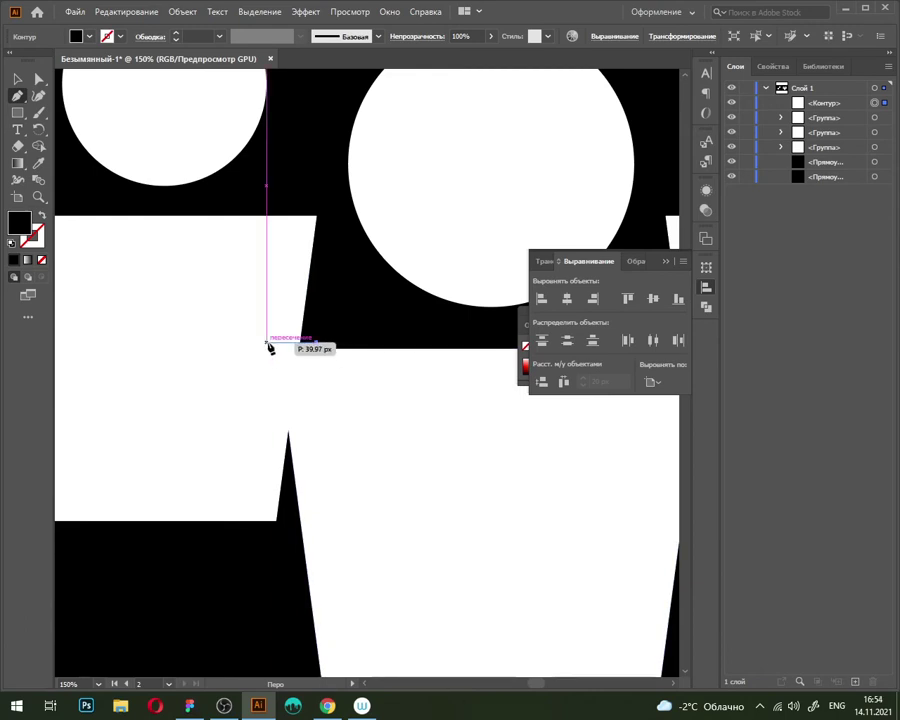
drag(270, 347, 266, 347)
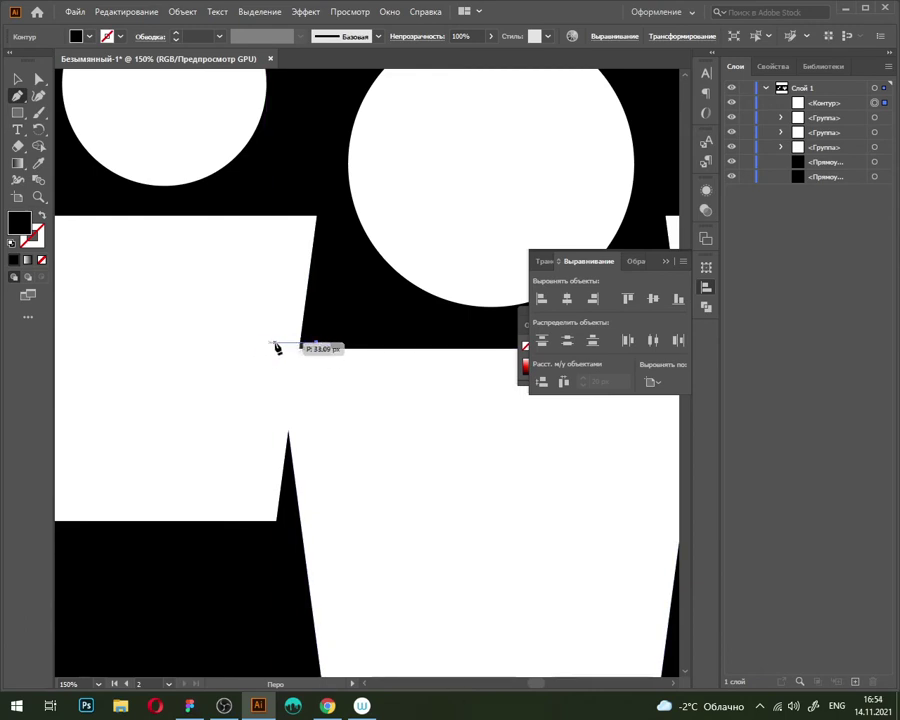
drag(266, 347, 263, 348)
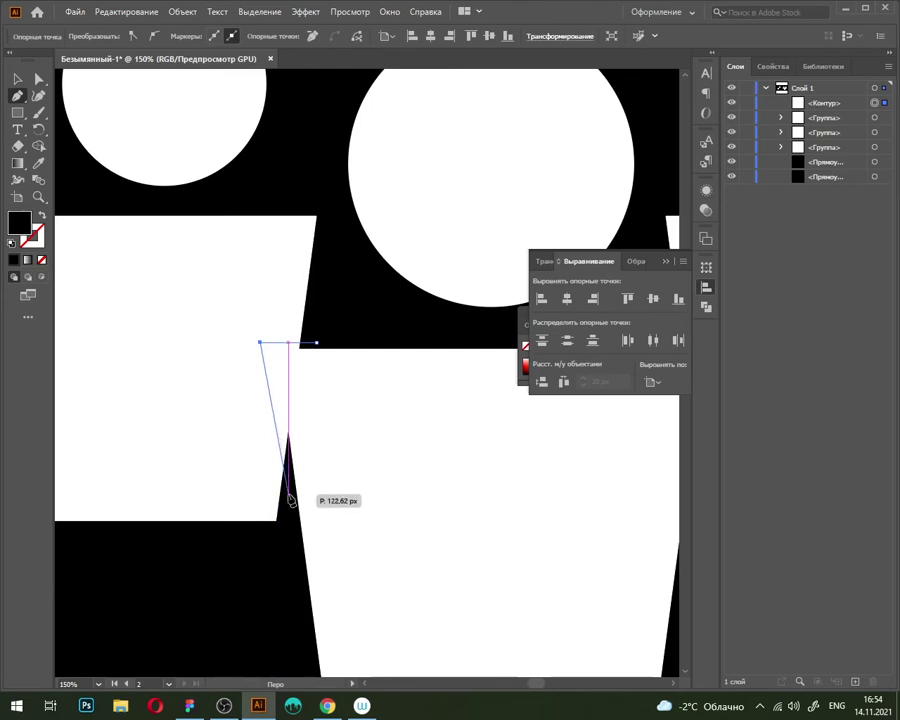
click(288, 490)
click(331, 478)
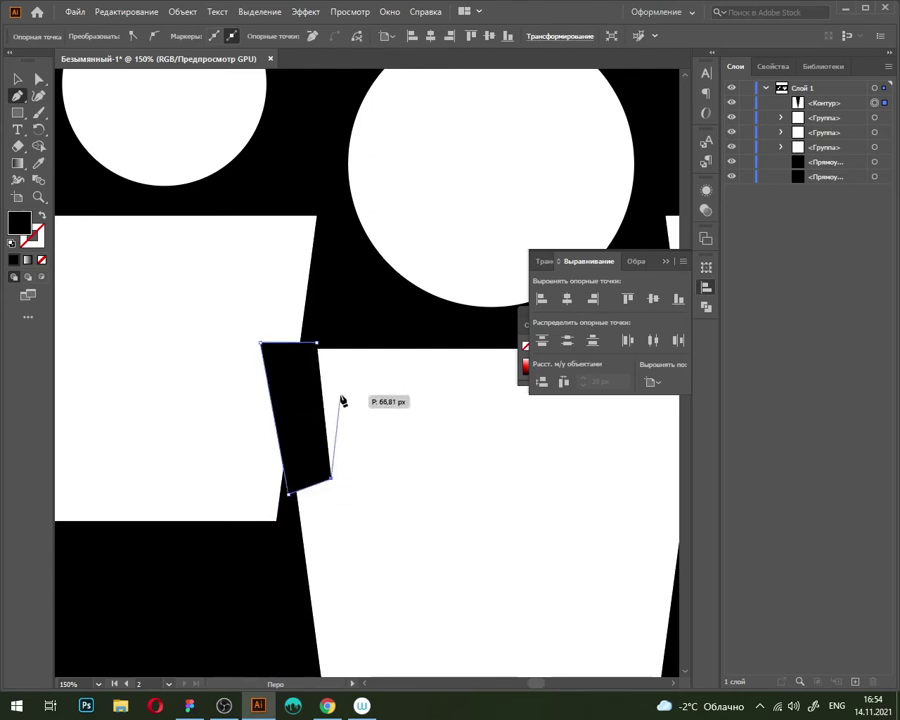
click(340, 397)
click(317, 344)
key(v)
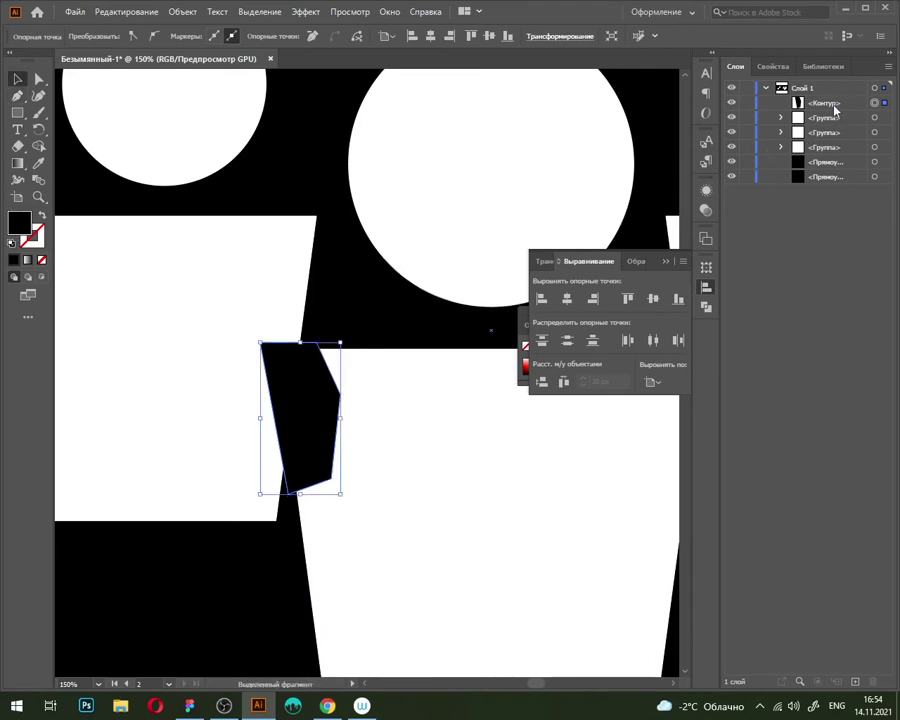
drag(836, 105, 836, 126)
Step: Shift the black shape slightly to the right with Direct Selection
scroll(291, 255, down, 3)
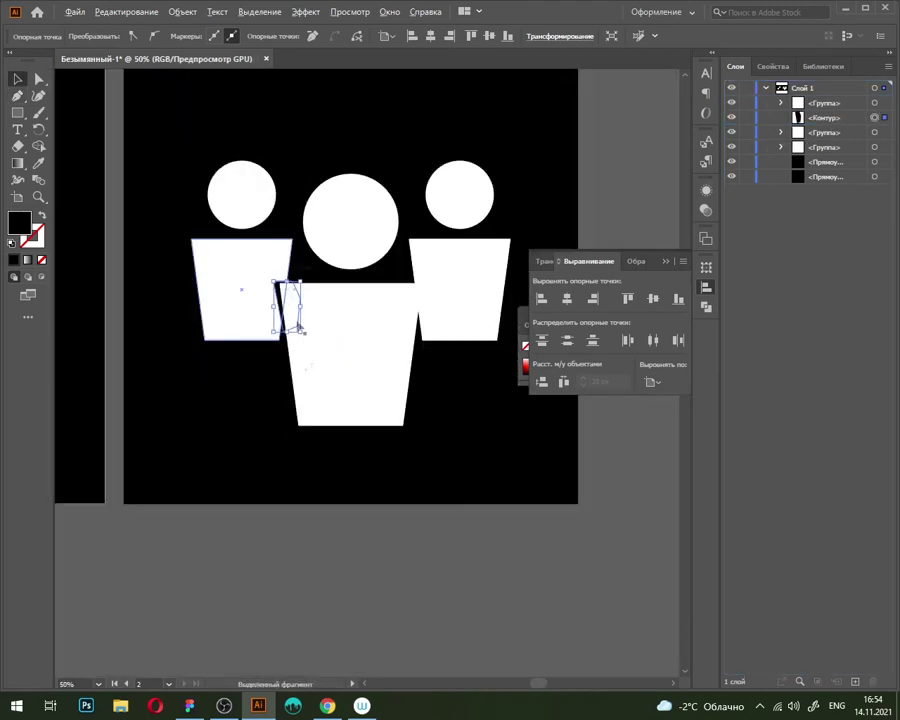
click(424, 588)
scroll(286, 410, up, 2)
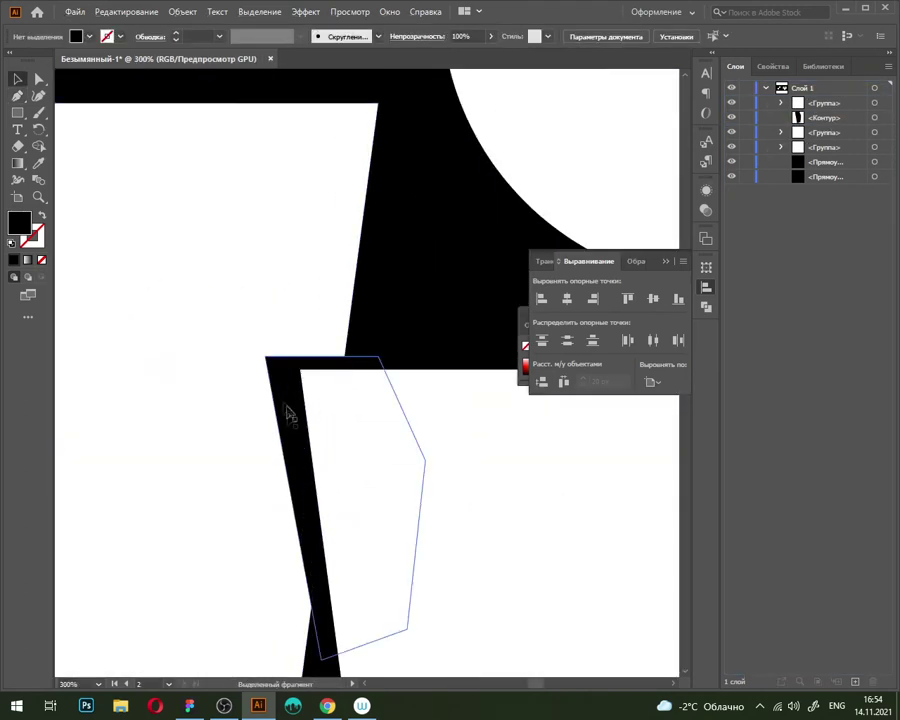
scroll(291, 321, down, 2)
scroll(289, 358, up, 2)
key(a)
click(288, 360)
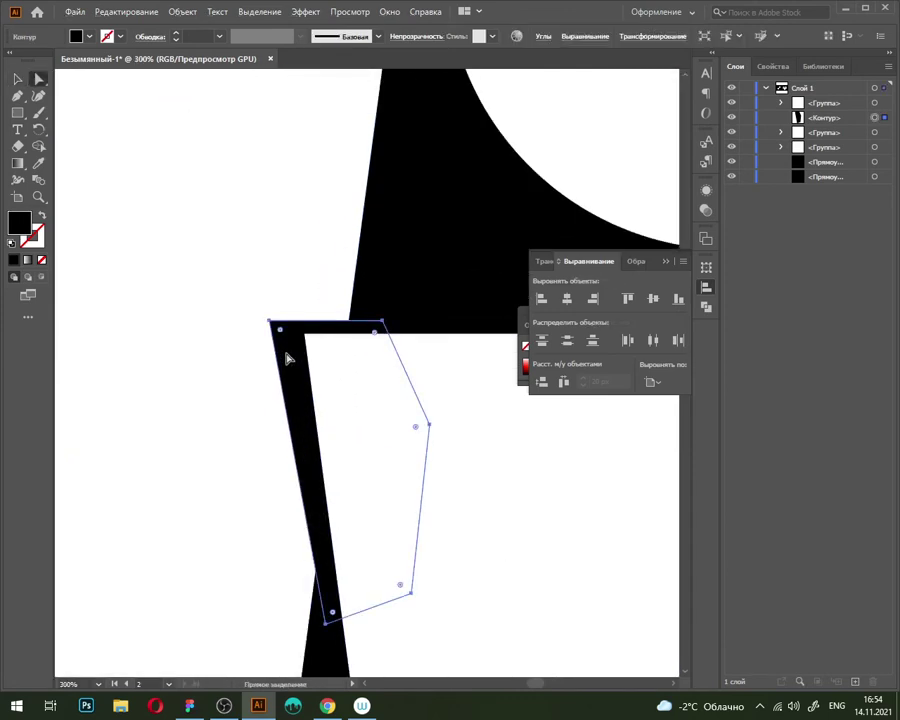
drag(272, 325, 285, 325)
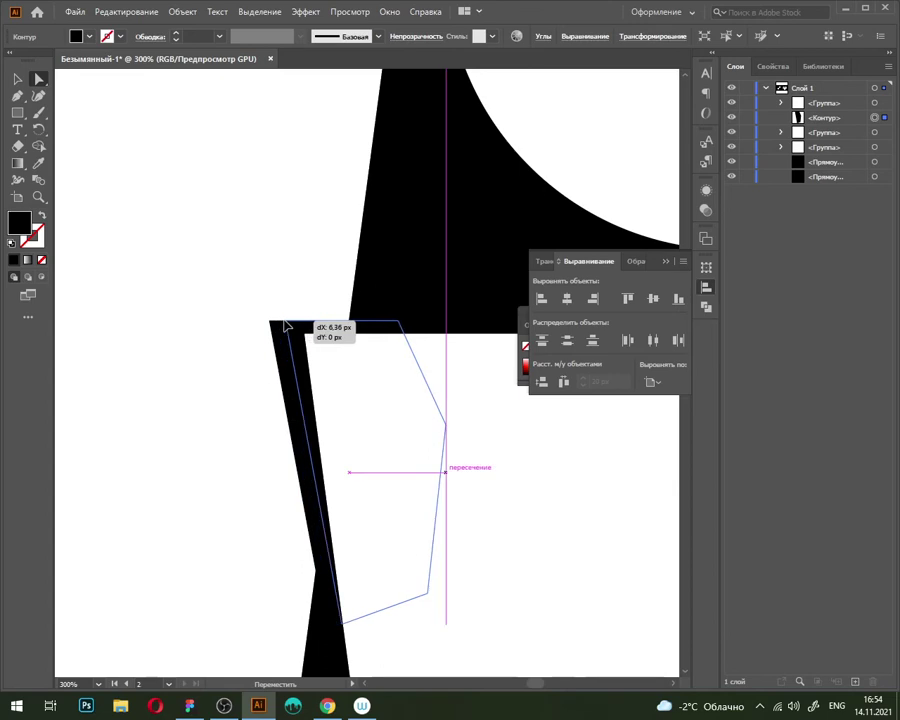
drag(285, 325, 282, 325)
Step: Adjust the black shape's bottom-left and top anchor points to hug the centre body
scroll(296, 340, down, 3)
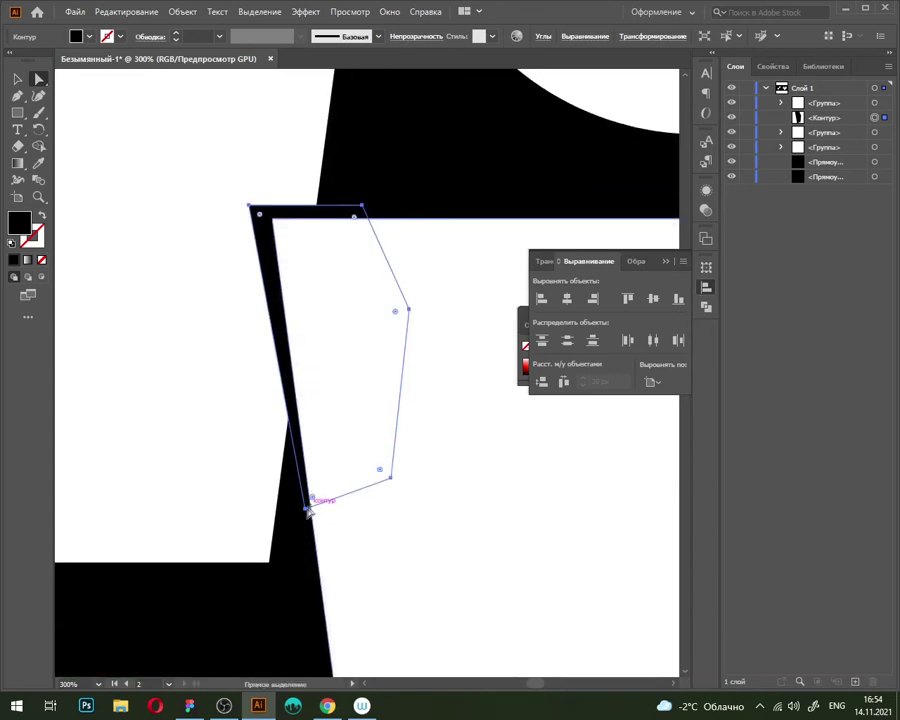
drag(307, 507, 298, 515)
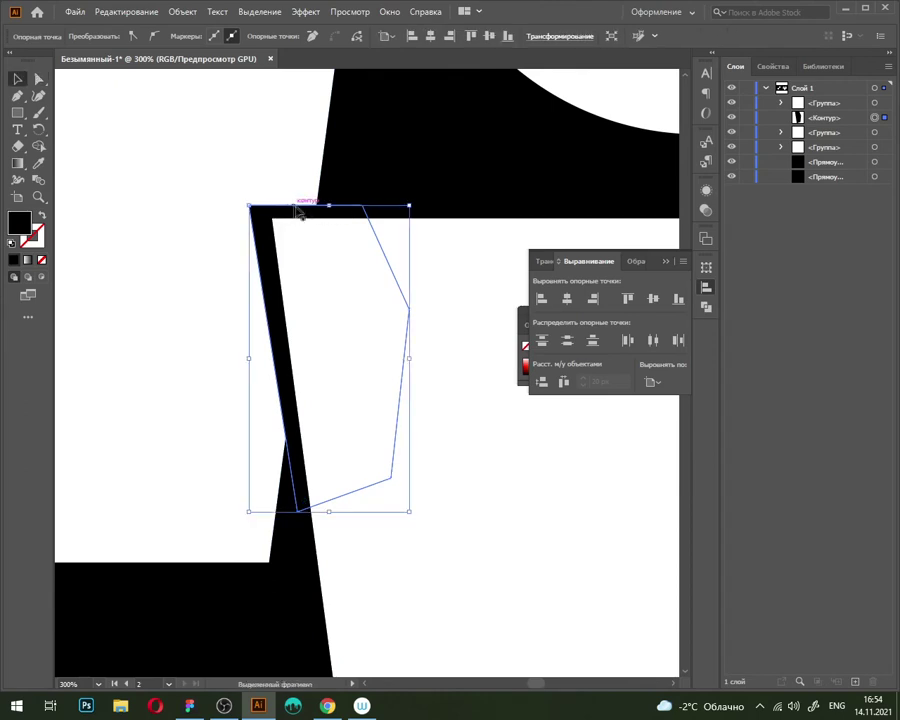
click(362, 206)
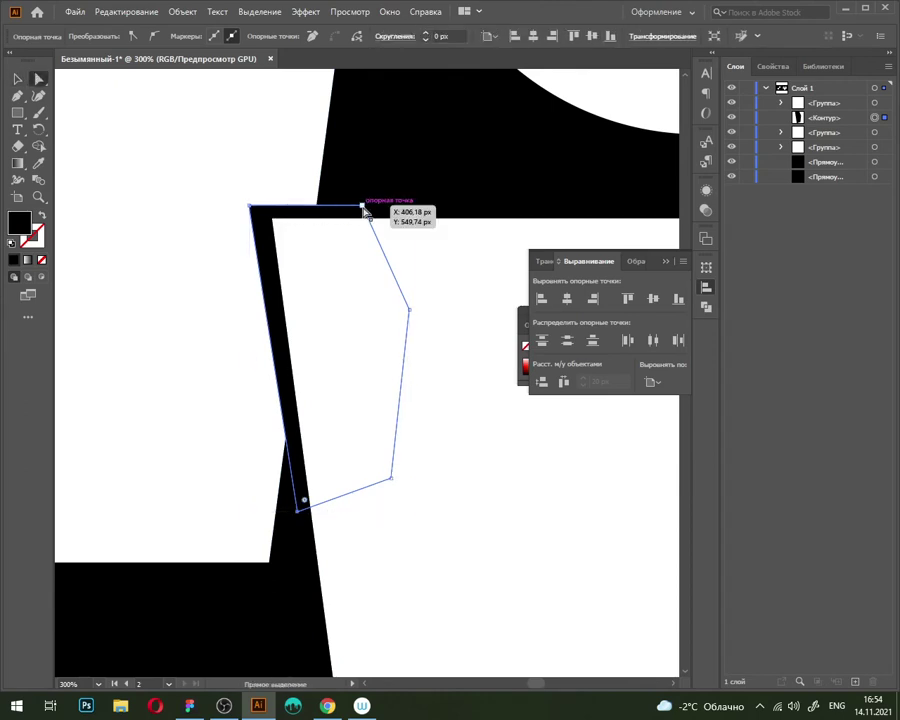
click(250, 206)
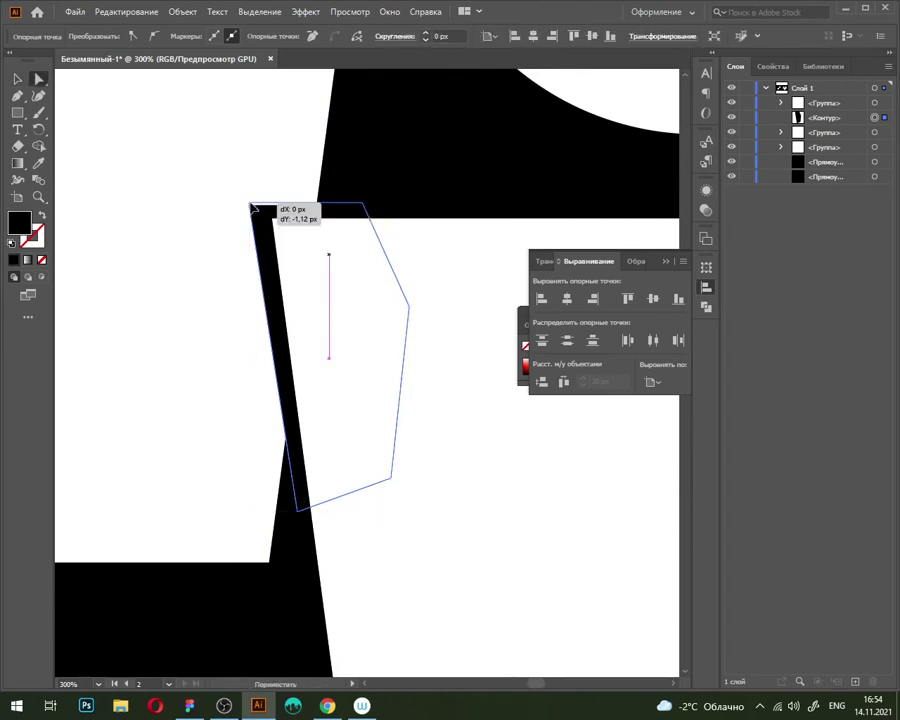
key(ctrl+minus)
key(ctrl+minus)
key(ctrl+minus)
click(315, 481)
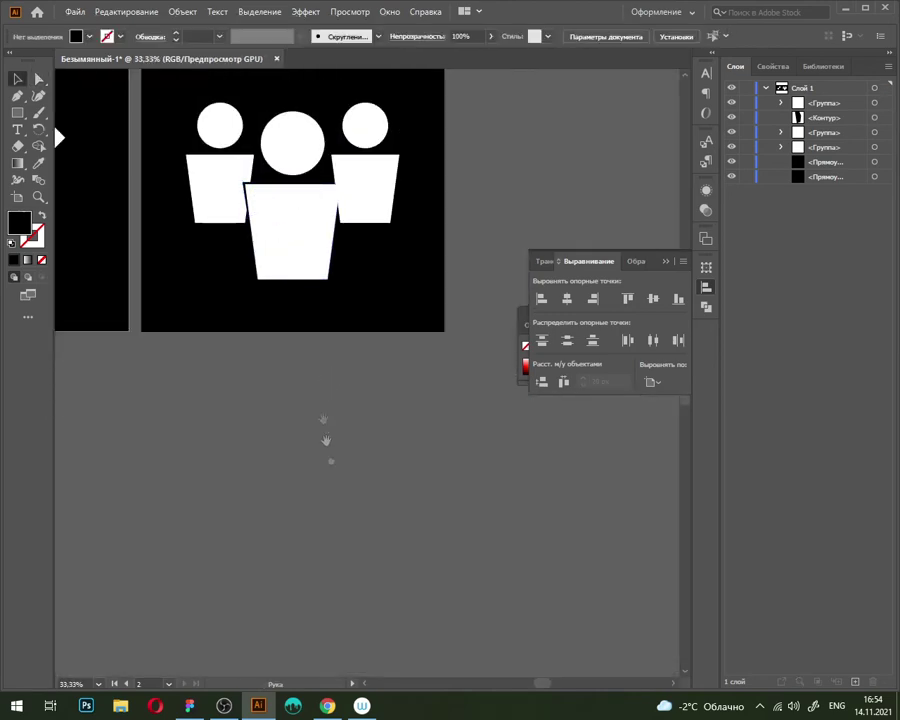
Step: Zoom and pan the view onto the people cover to locate the black shape
key(ctrl+minus)
key(ctrl+minus)
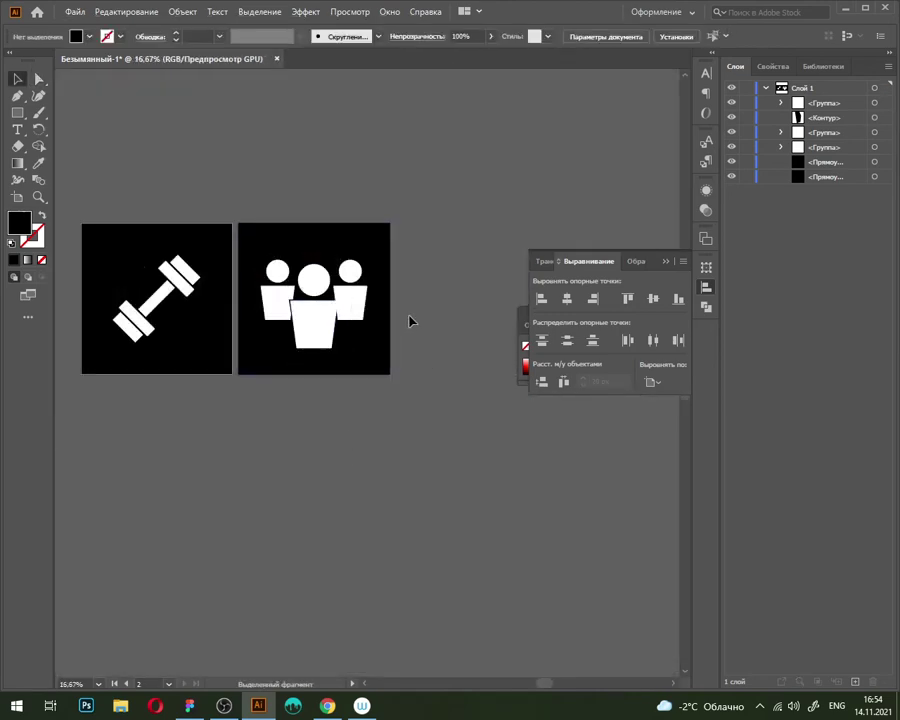
key(ctrl+1)
click(168, 311)
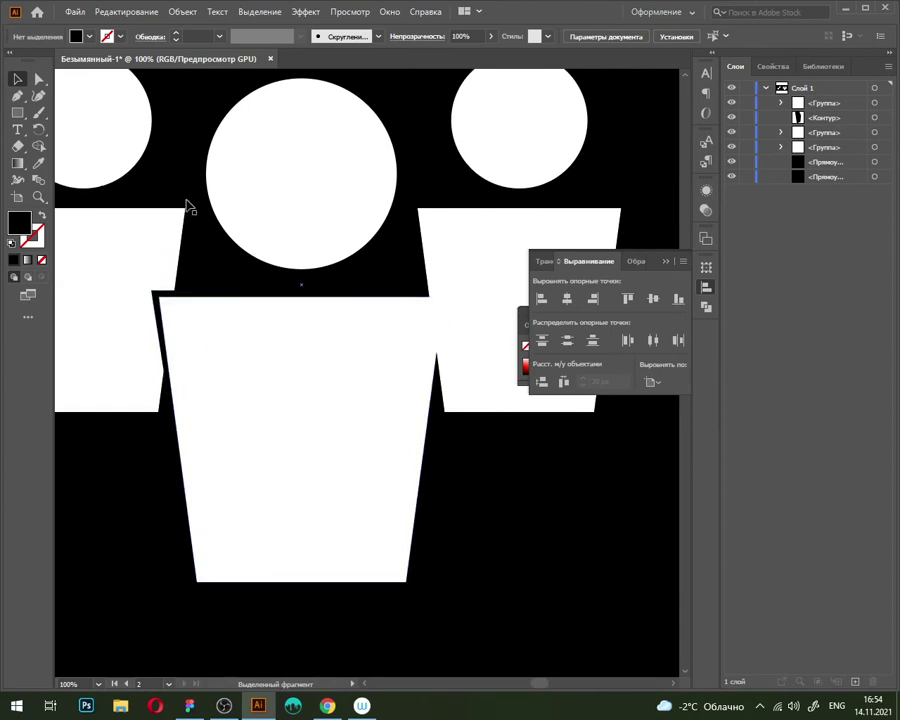
key(ctrl+minus)
key(ctrl+minus)
key(ctrl+minus)
drag(234, 482, 259, 490)
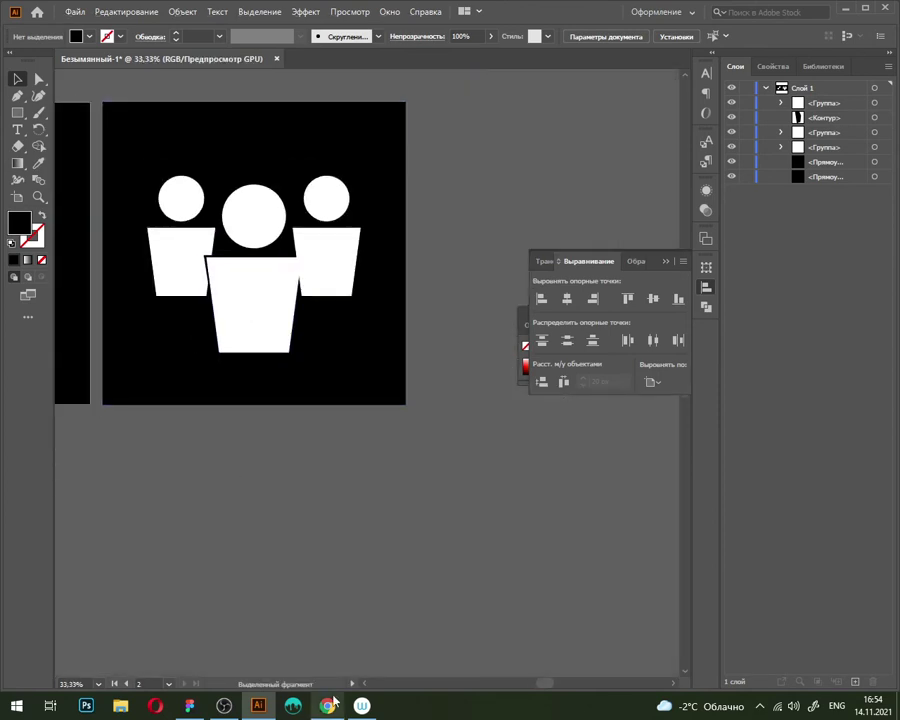
scroll(213, 263, up, 8)
scroll(313, 374, down, 4)
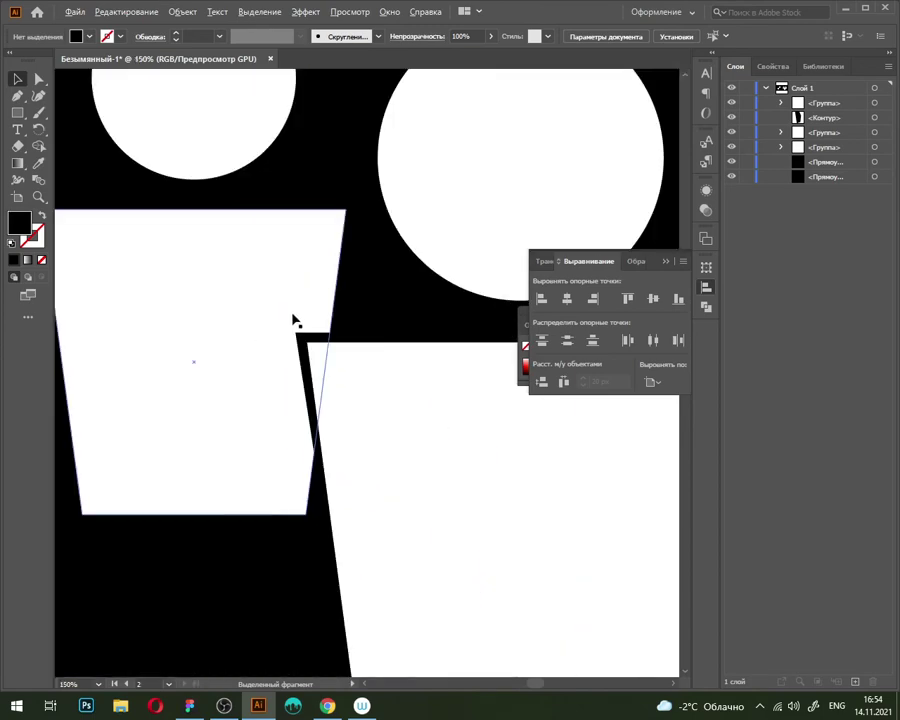
scroll(396, 388, down, 3)
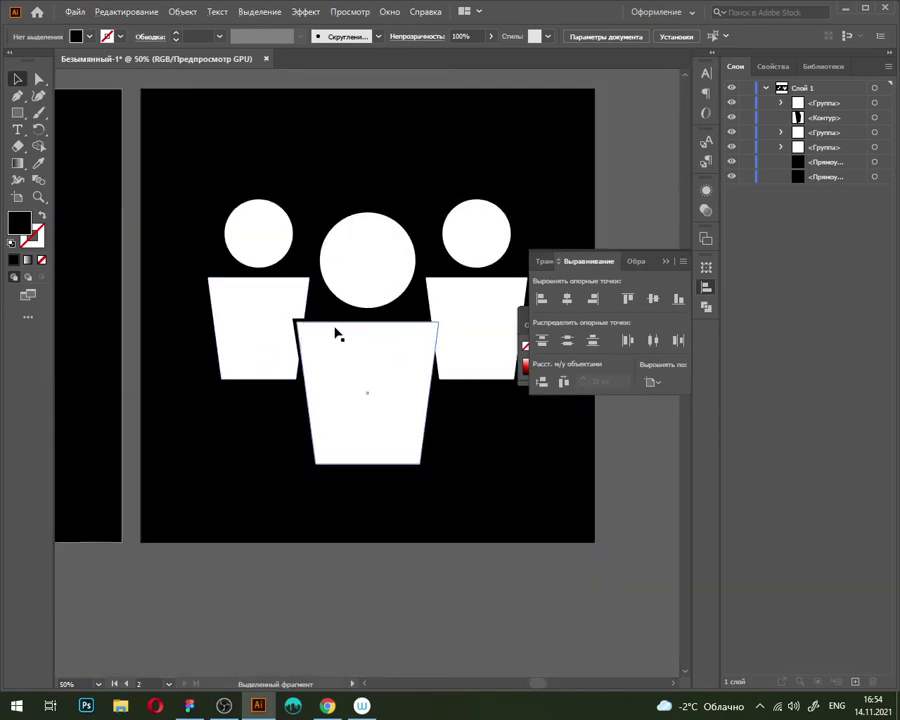
scroll(330, 332, up, 3)
Step: Delete the thin black separating shape and select the middle figure group
click(256, 318)
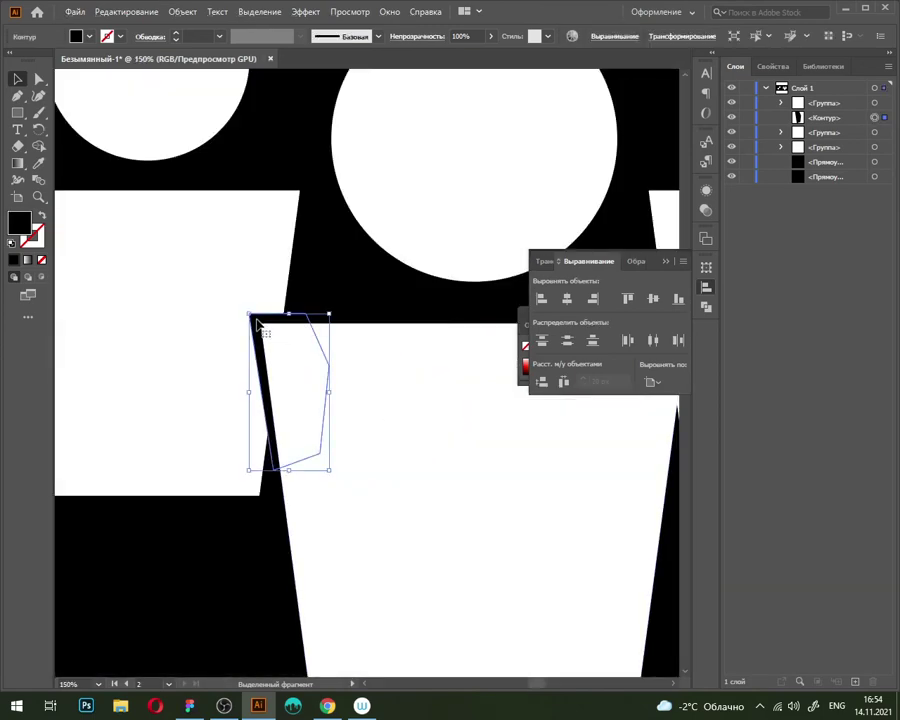
key(Delete)
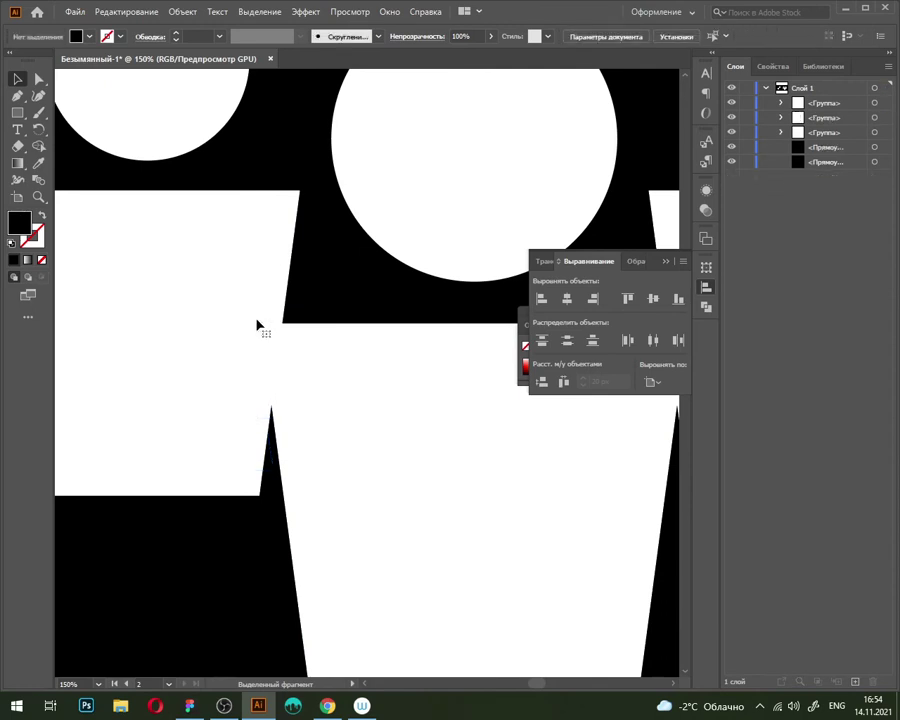
scroll(262, 245, down, 3)
click(316, 322)
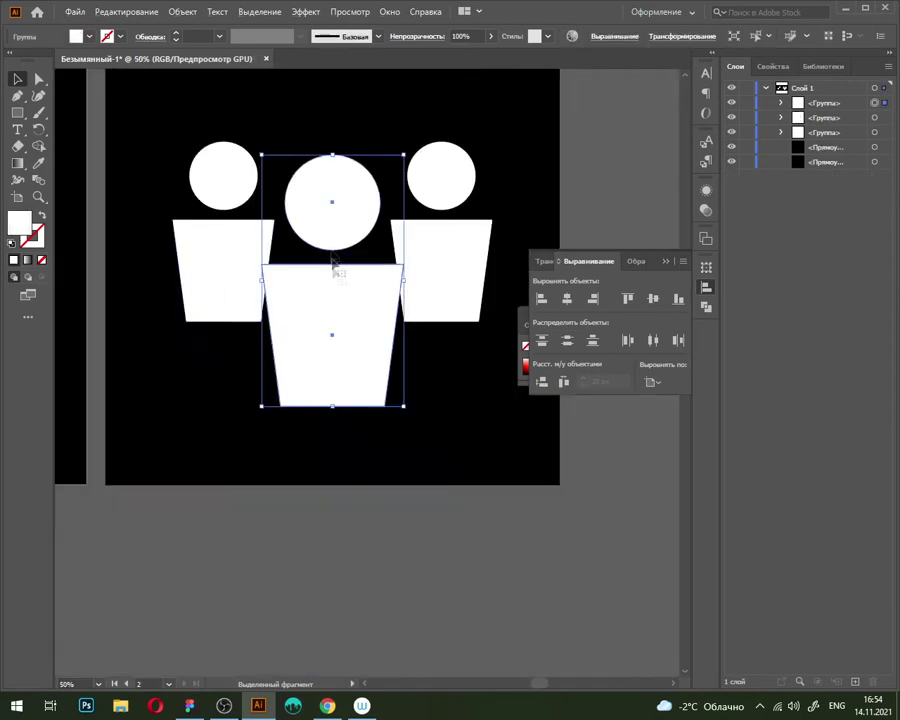
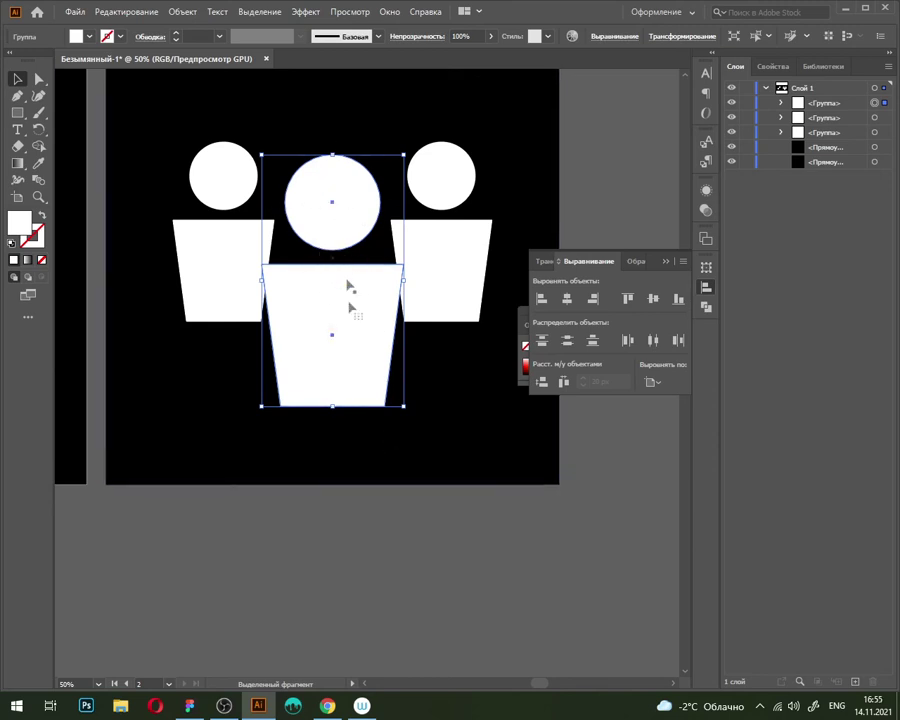
Step: Isolate the three-person group to inspect the central figure's parts, then exit isolation
click(388, 548)
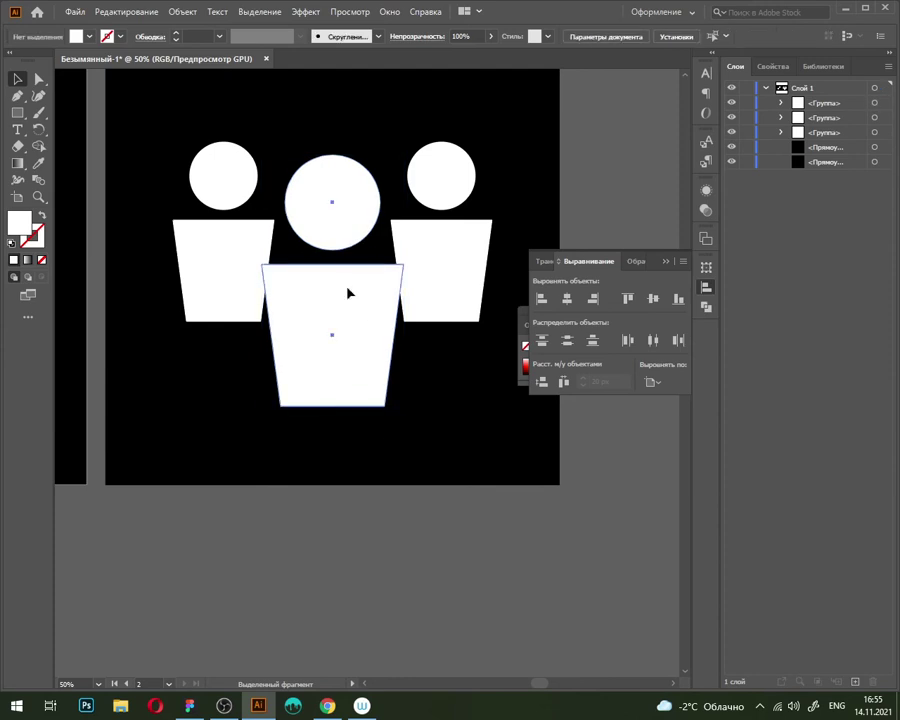
double_click(348, 293)
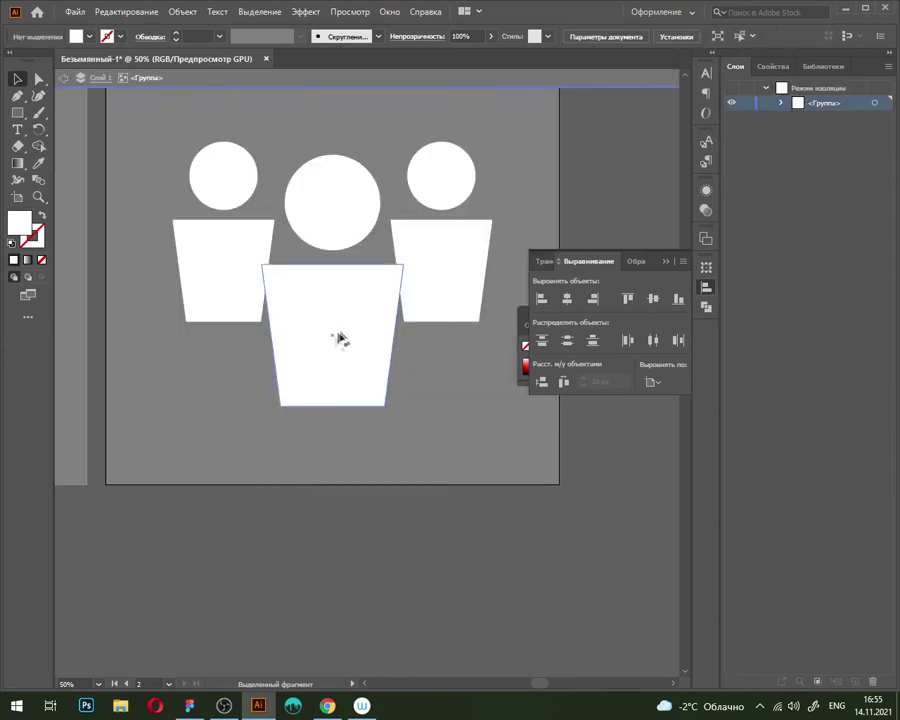
click(342, 338)
click(336, 230)
click(368, 326)
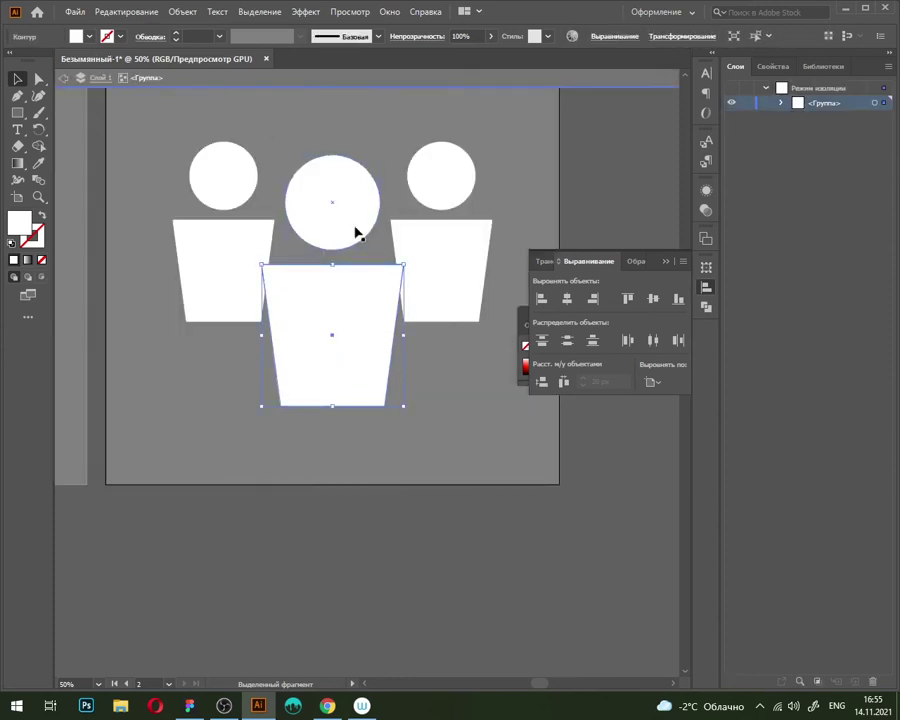
click(64, 79)
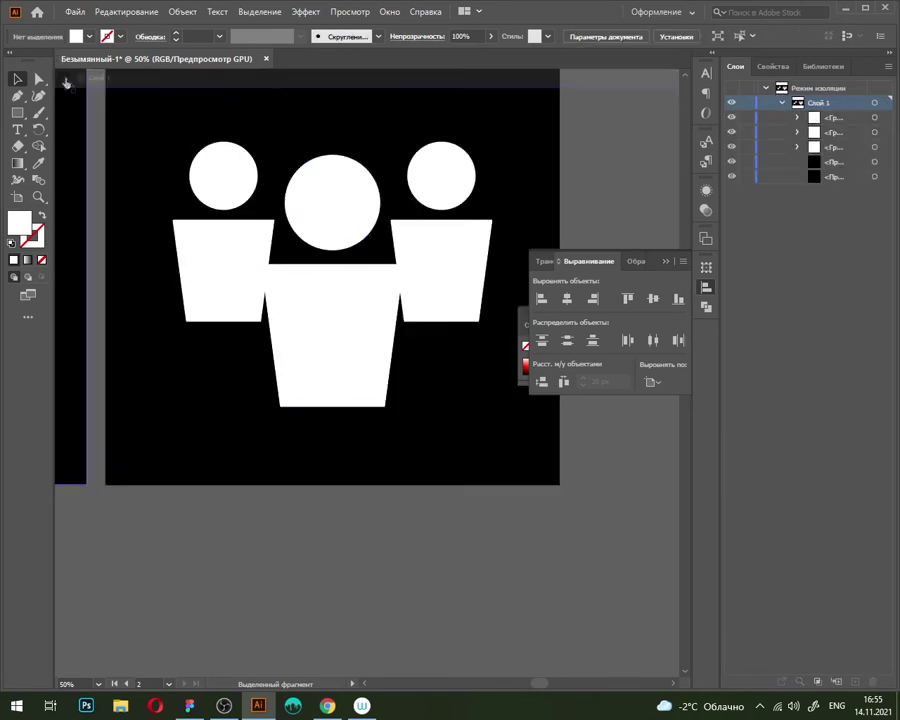
Step: Ungroup the central person's head and body with Ctrl+Shift+G and select the trapezoid body
click(343, 340)
key(shift+ctrl+g)
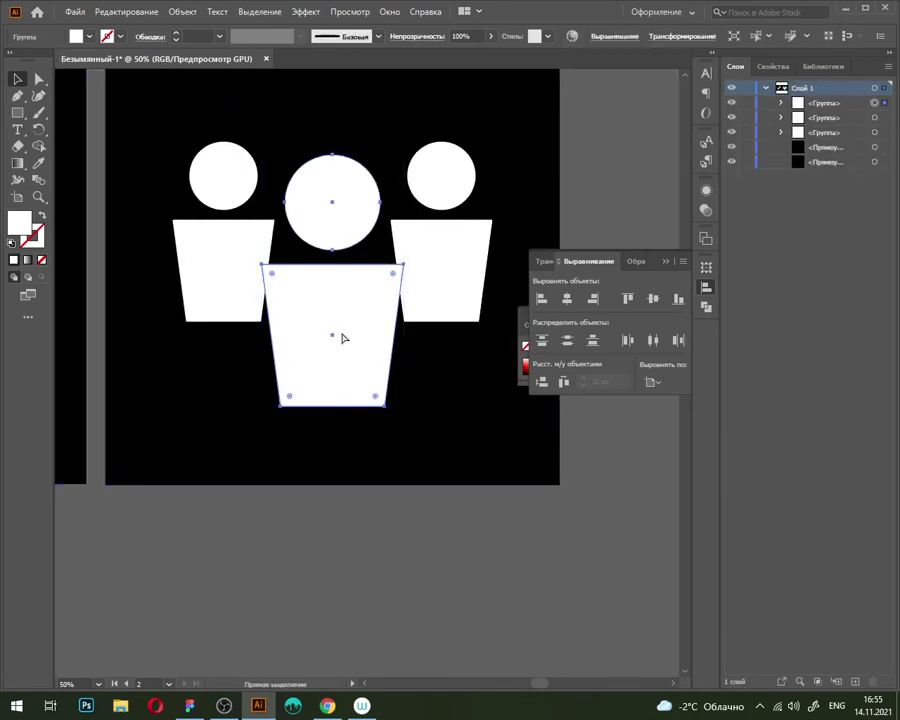
click(402, 578)
click(362, 365)
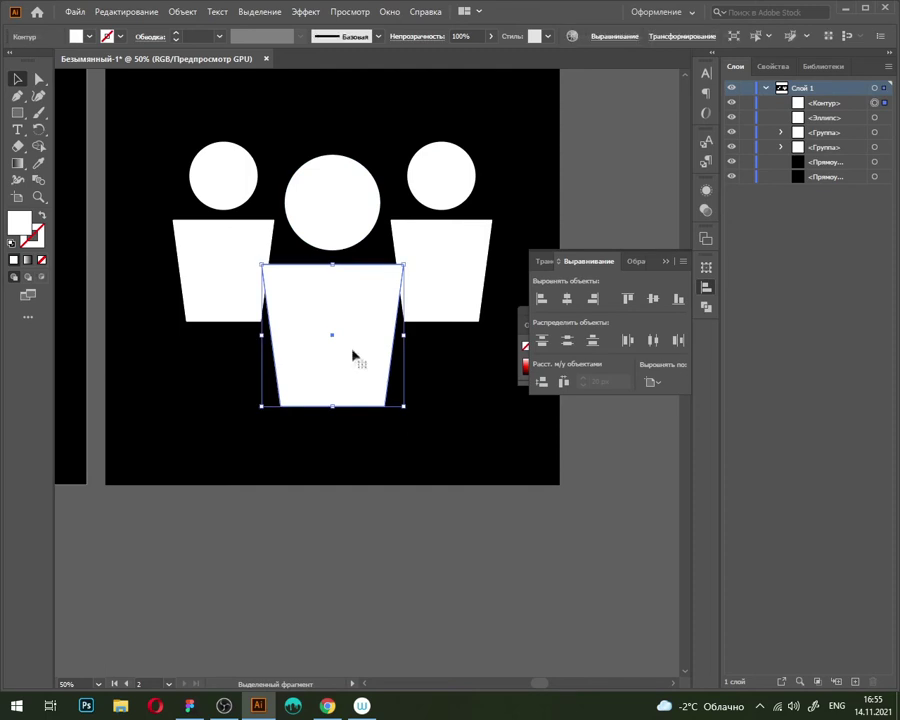
click(40, 244)
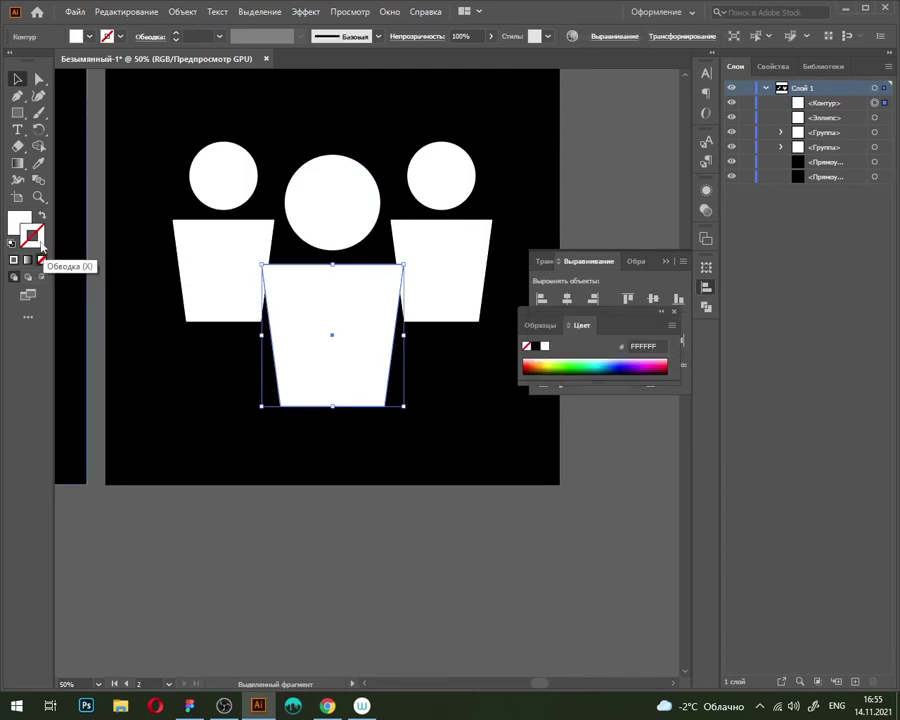
Step: Set the trapezoid body's stroke colour to black 000000
double_click(40, 241)
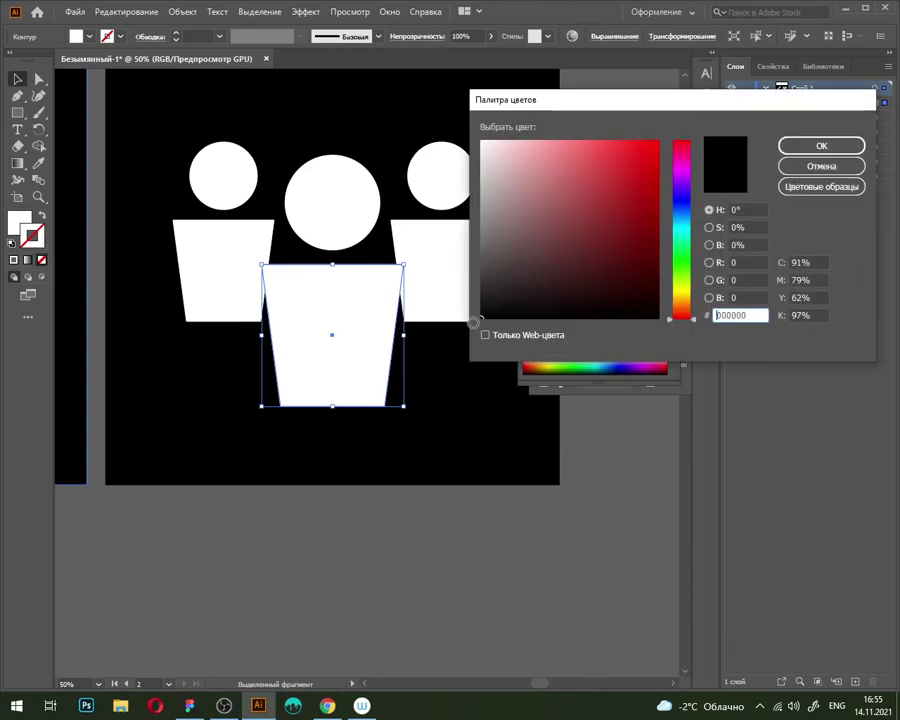
click(830, 150)
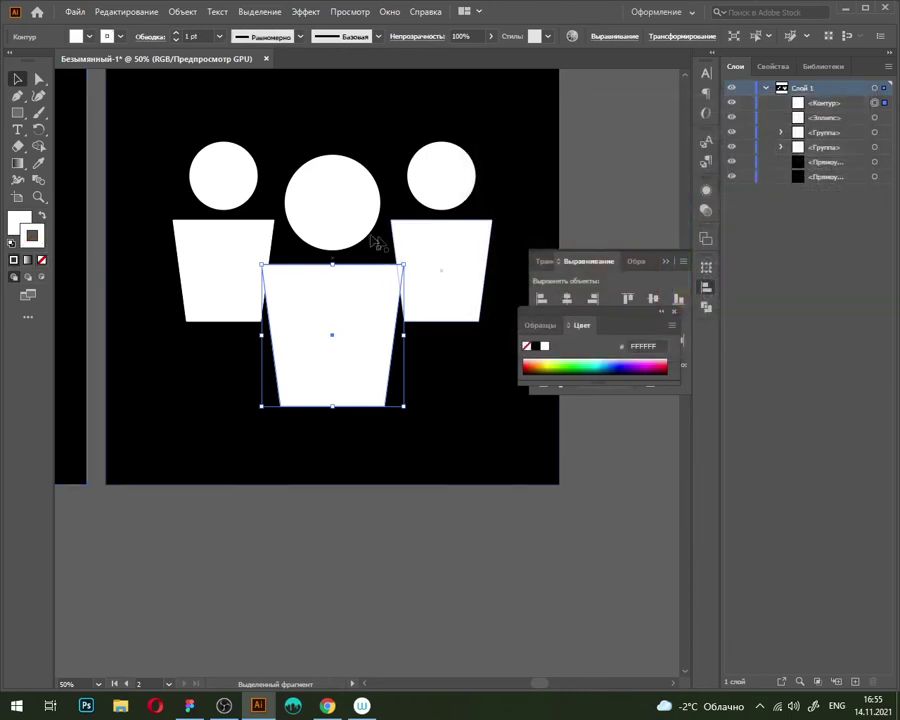
scroll(165, 270, up, 2)
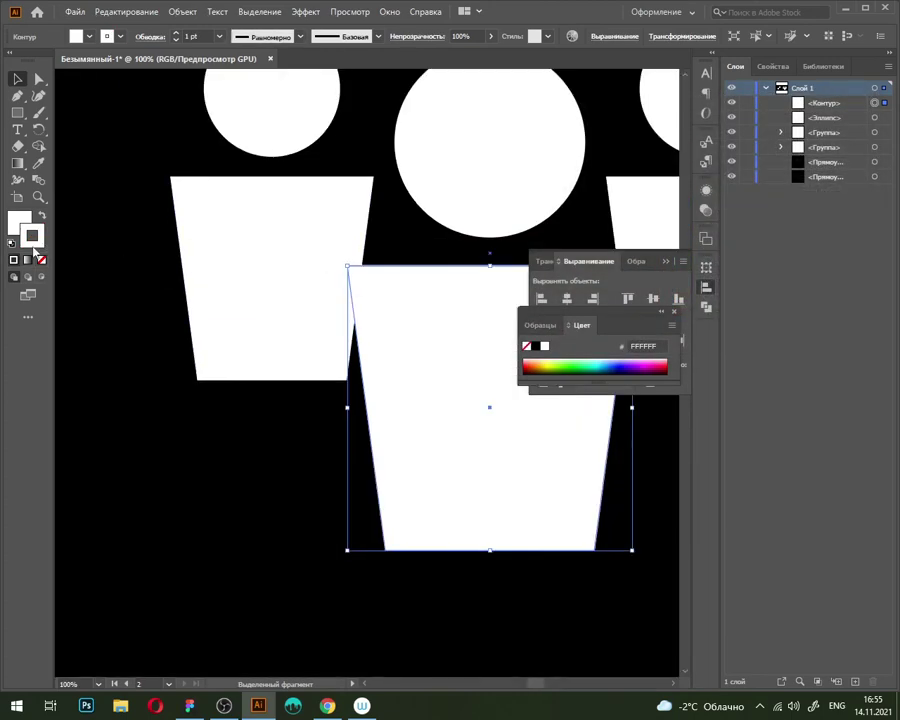
double_click(33, 245)
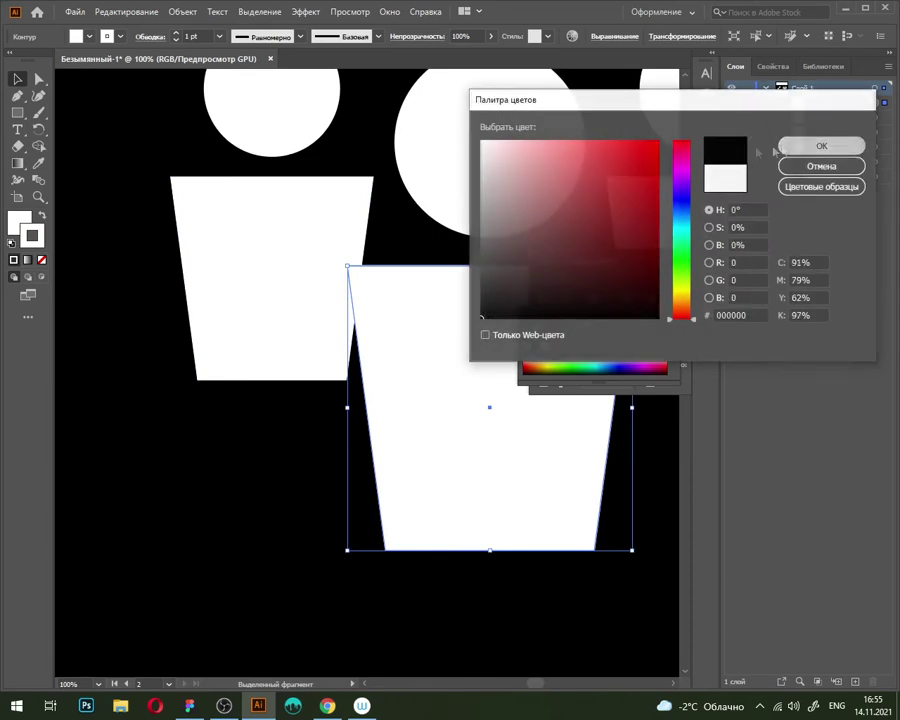
click(821, 146)
Step: Raise the trapezoid's stroke weight to 7 pt
click(177, 35)
click(177, 35)
click(177, 35)
click(177, 35)
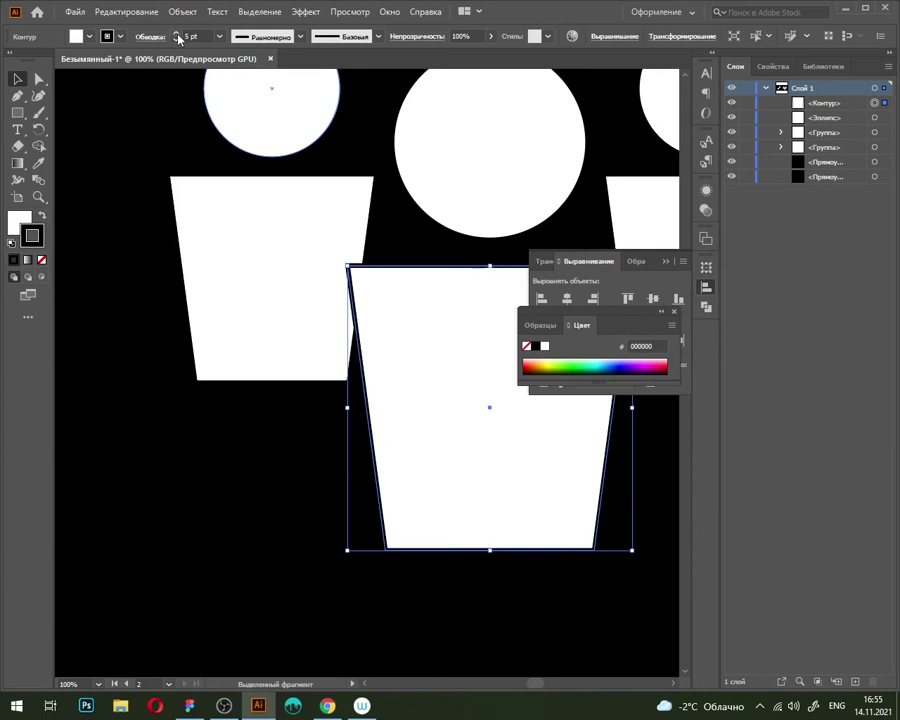
click(177, 35)
click(177, 35)
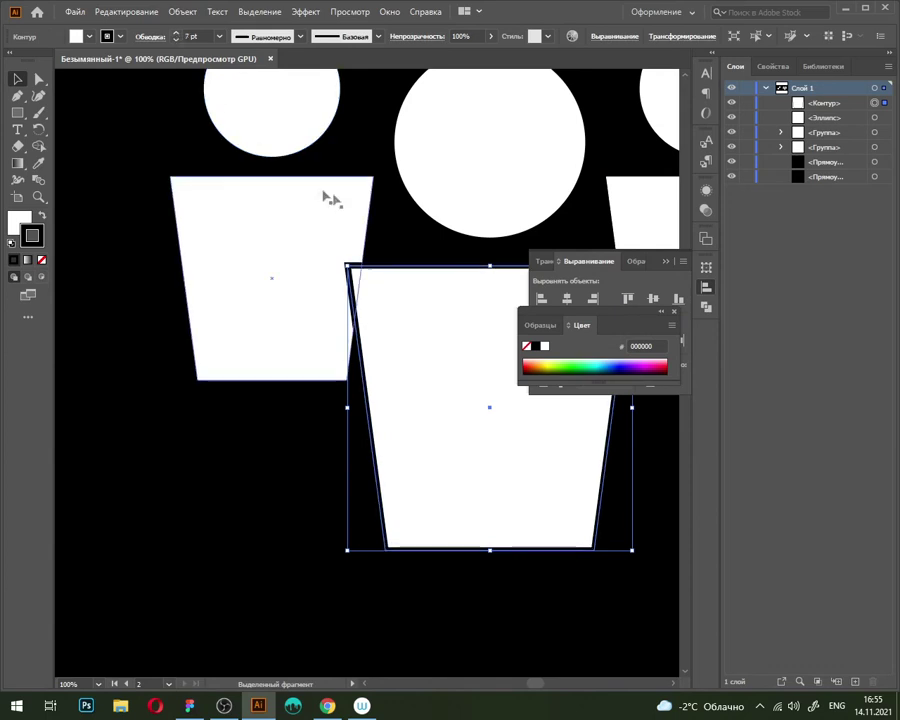
key(space)
drag(388, 345, 298, 328)
scroll(272, 250, up, 2)
scroll(240, 238, up, 3)
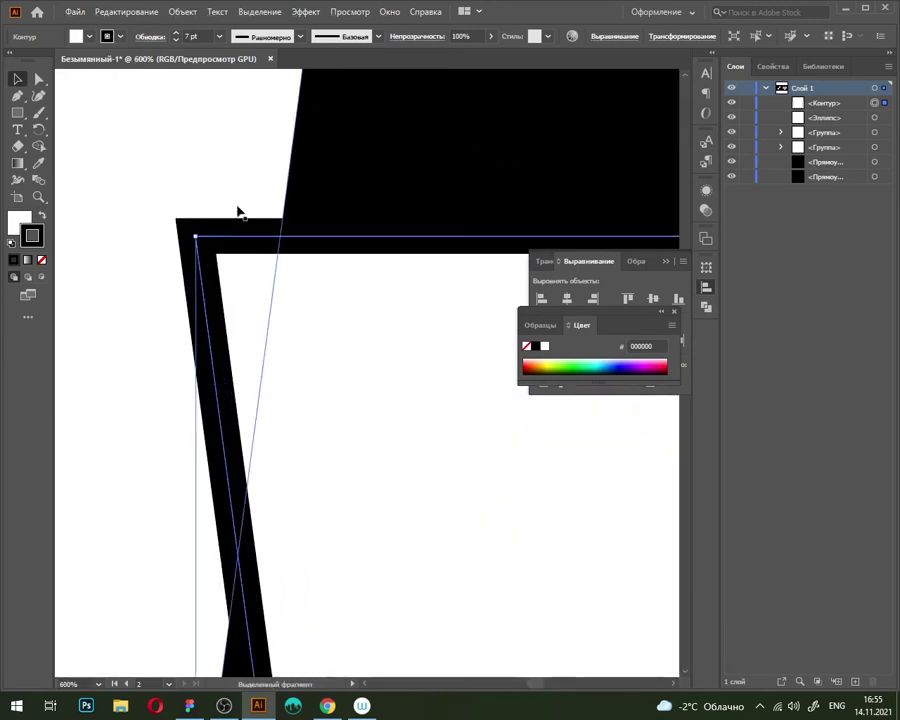
click(197, 236)
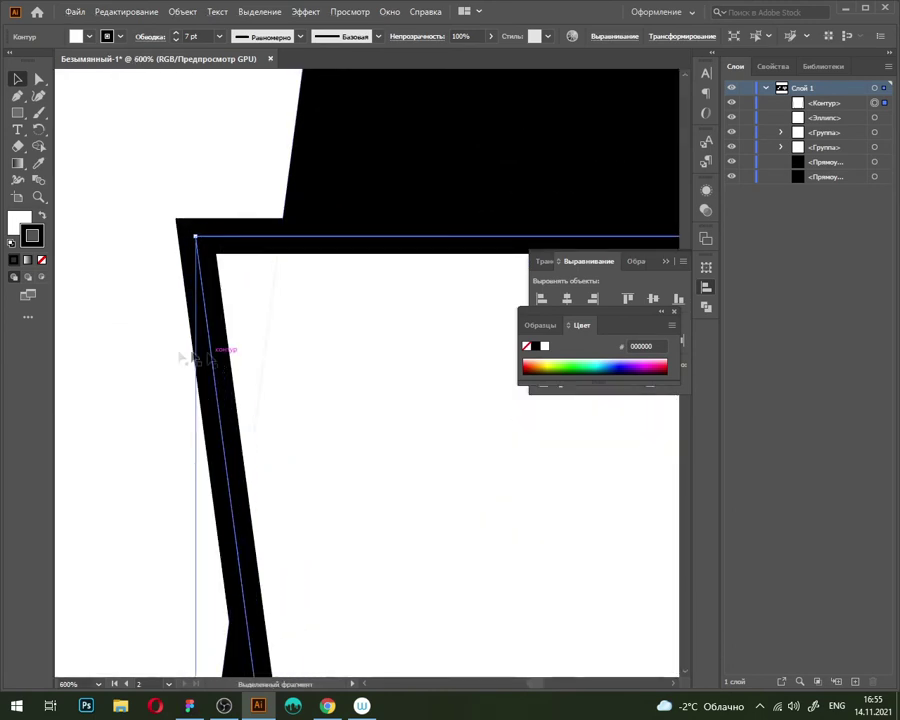
Step: In the Appearance panel's stroke options, align the 7 pt stroke Outside with Round Join corners
scroll(200, 284, down, 5)
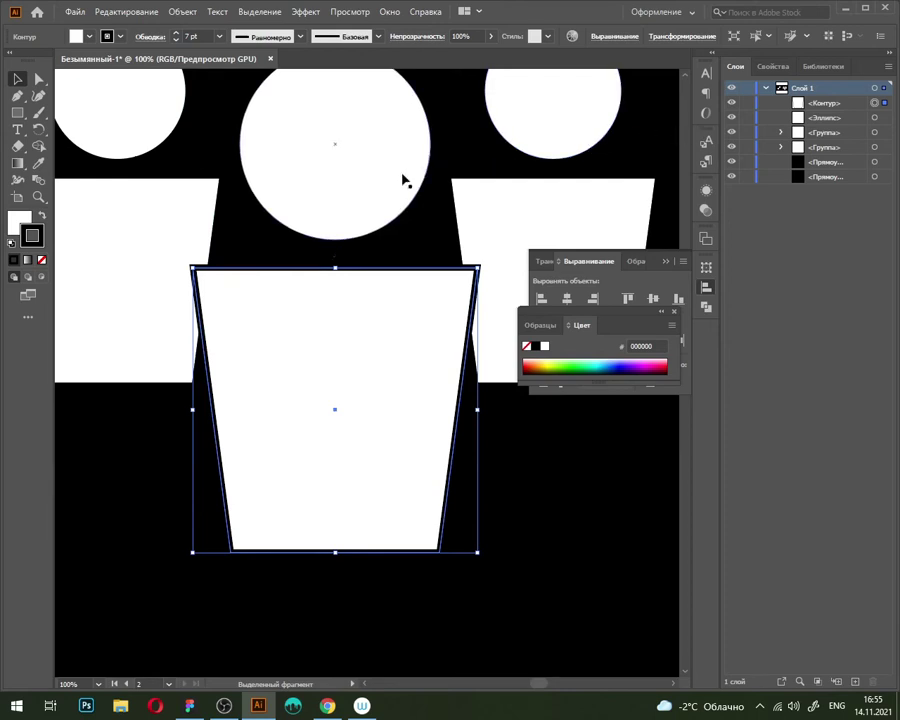
scroll(193, 269, up, 5)
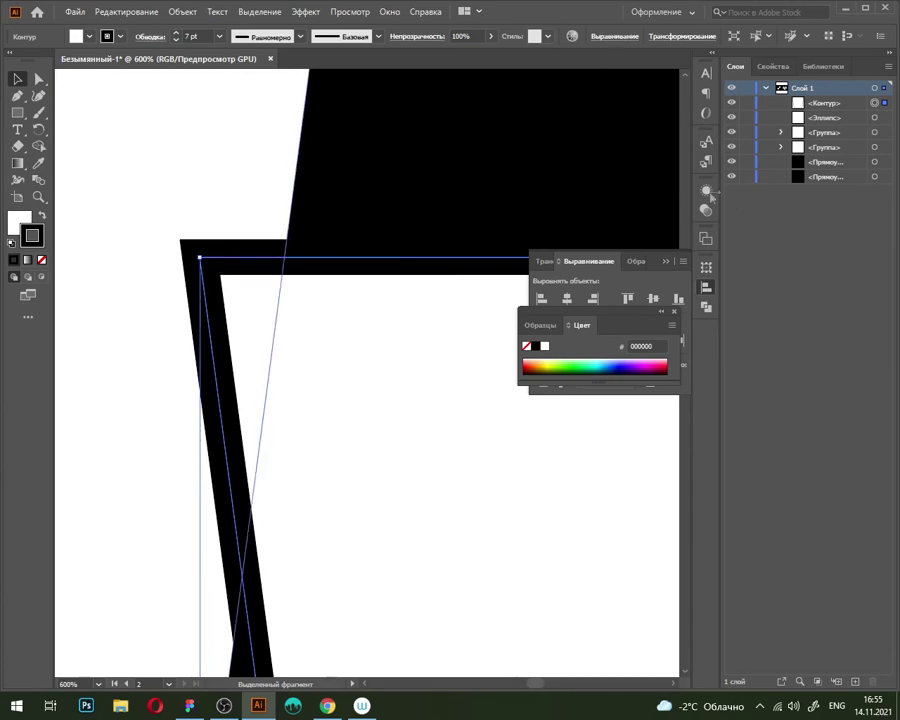
click(383, 12)
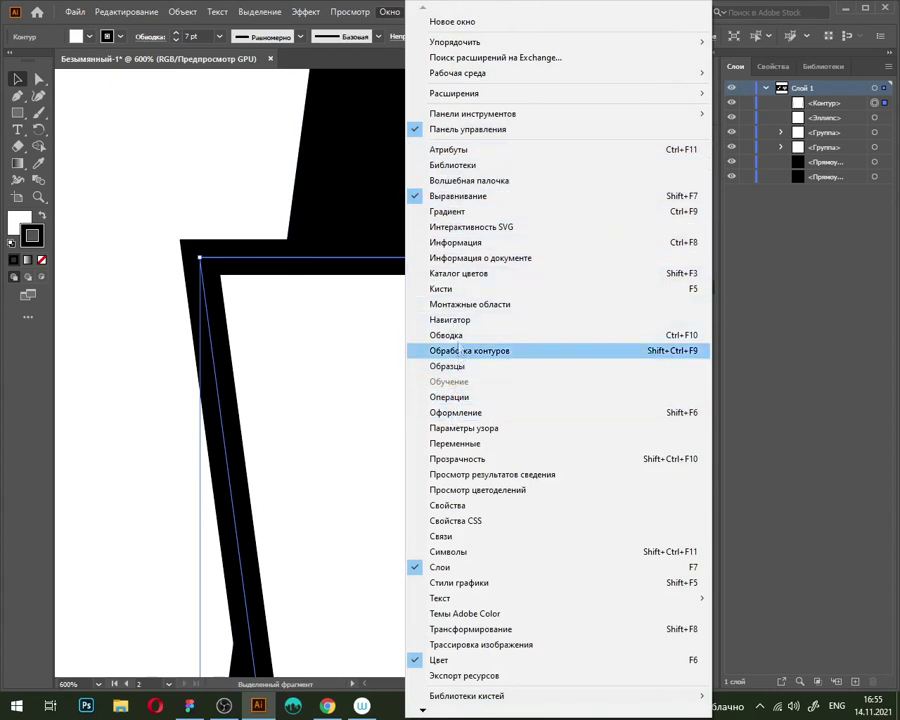
click(458, 412)
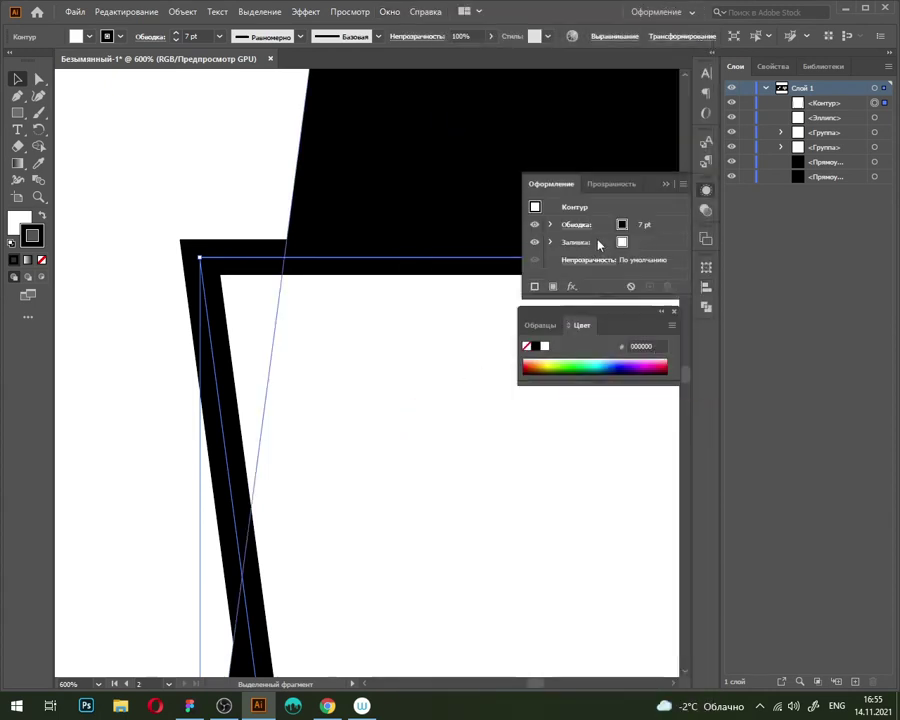
click(572, 226)
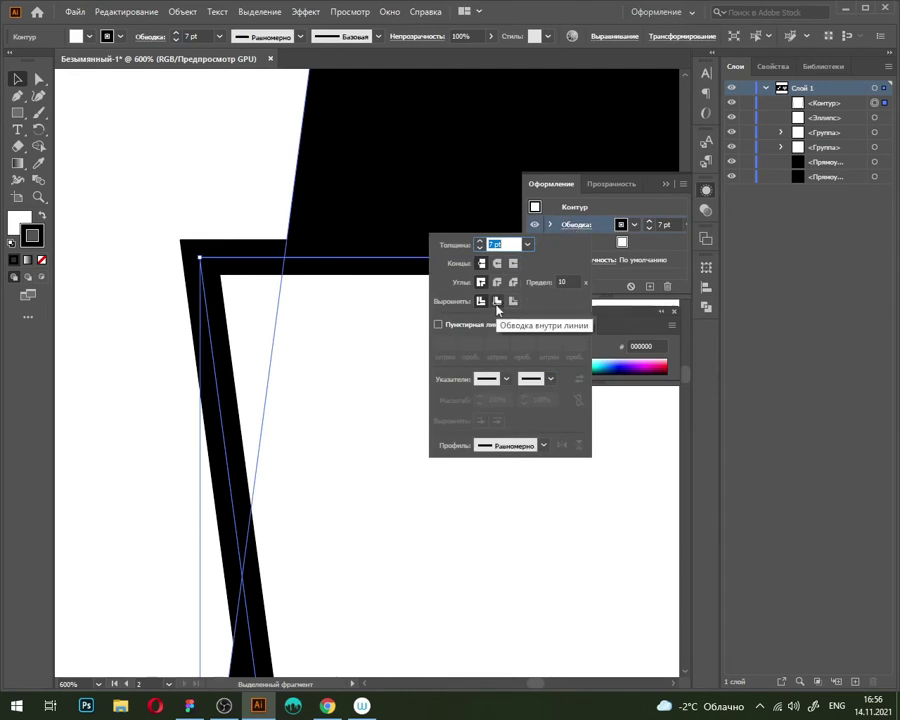
click(497, 301)
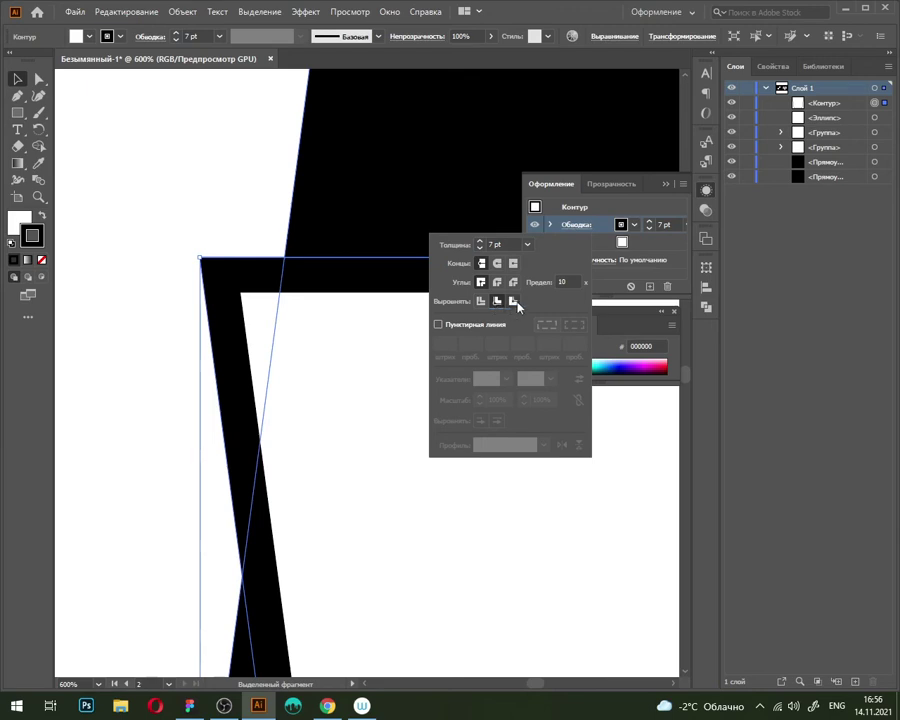
click(516, 302)
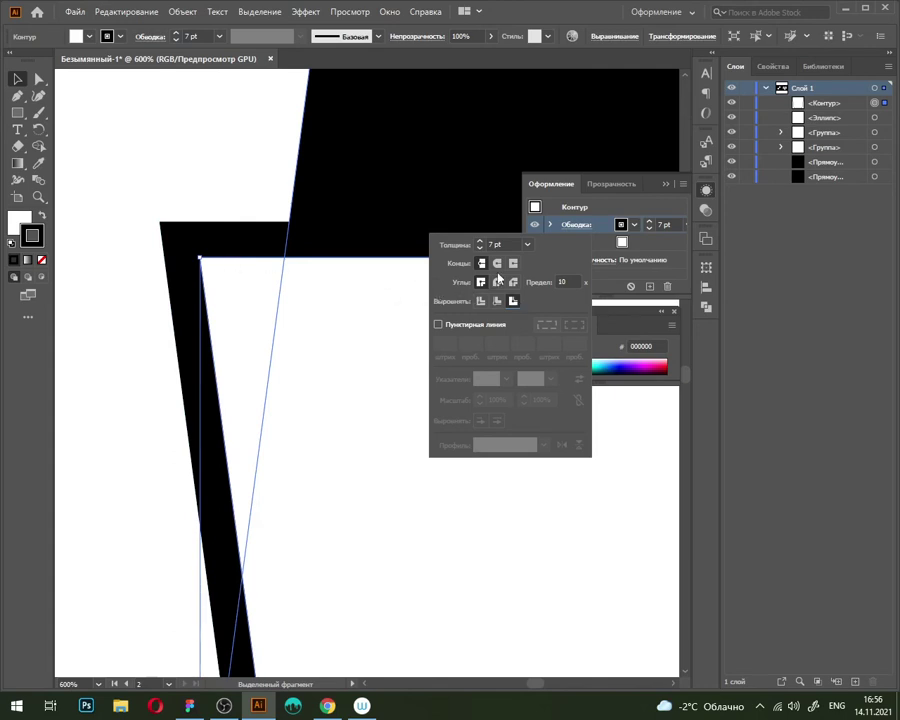
click(498, 283)
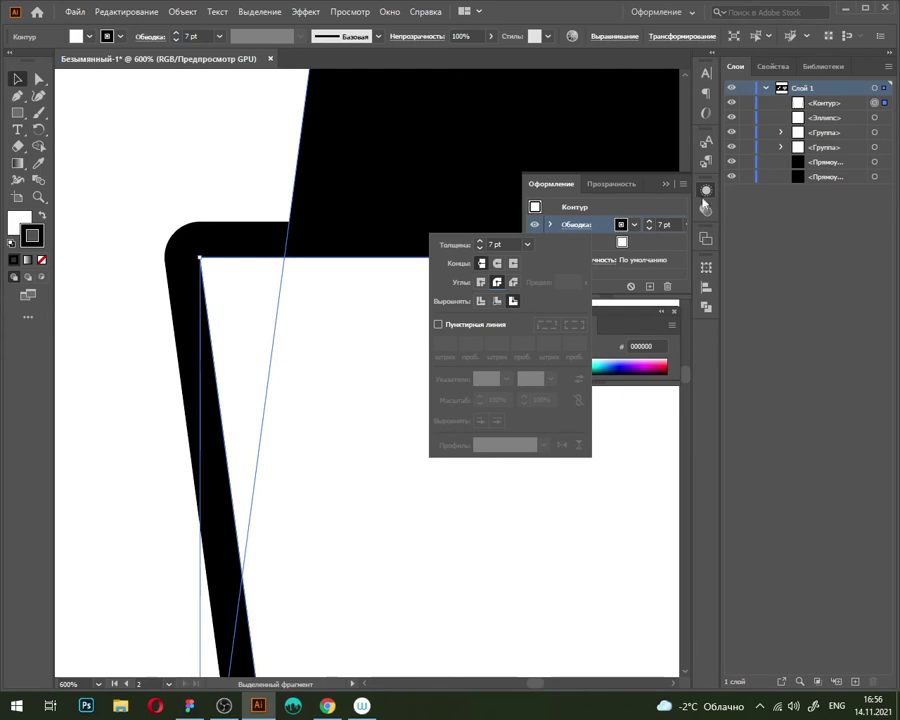
scroll(255, 290, down, 9)
click(395, 473)
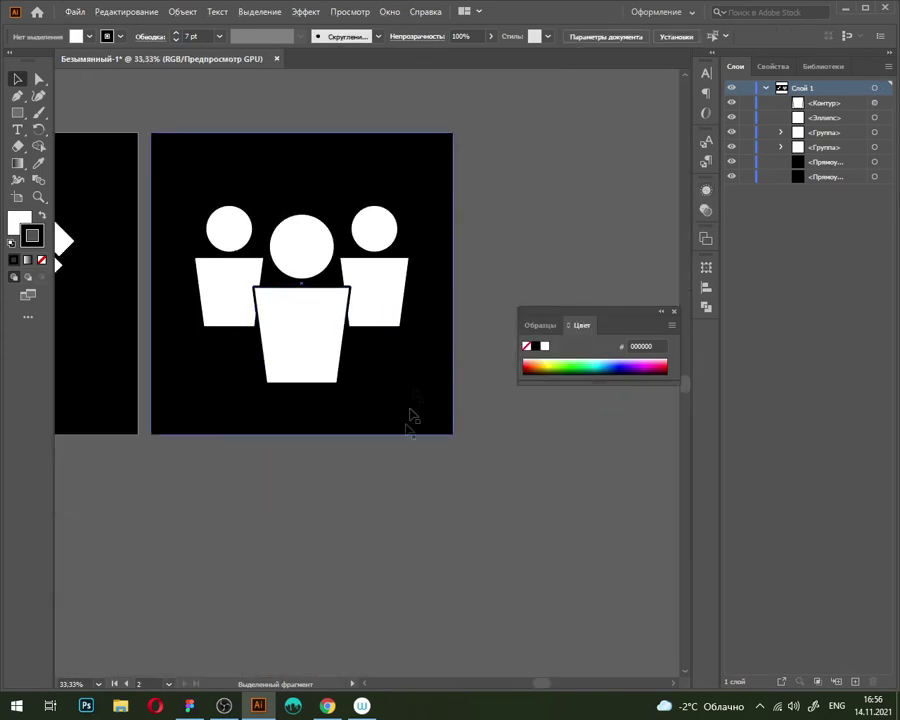
Step: Change the trapezoid's outside stroke back to Miter Join corners via Appearance stroke options
scroll(381, 540, down, 2)
key(ctrl+1)
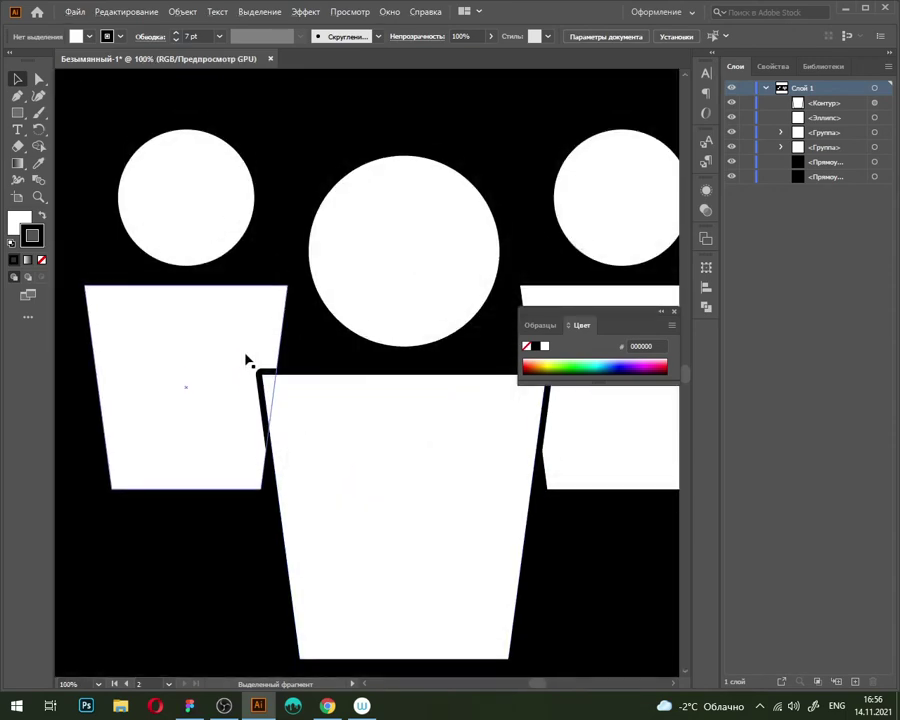
scroll(250, 365, up, 3)
click(354, 500)
click(706, 208)
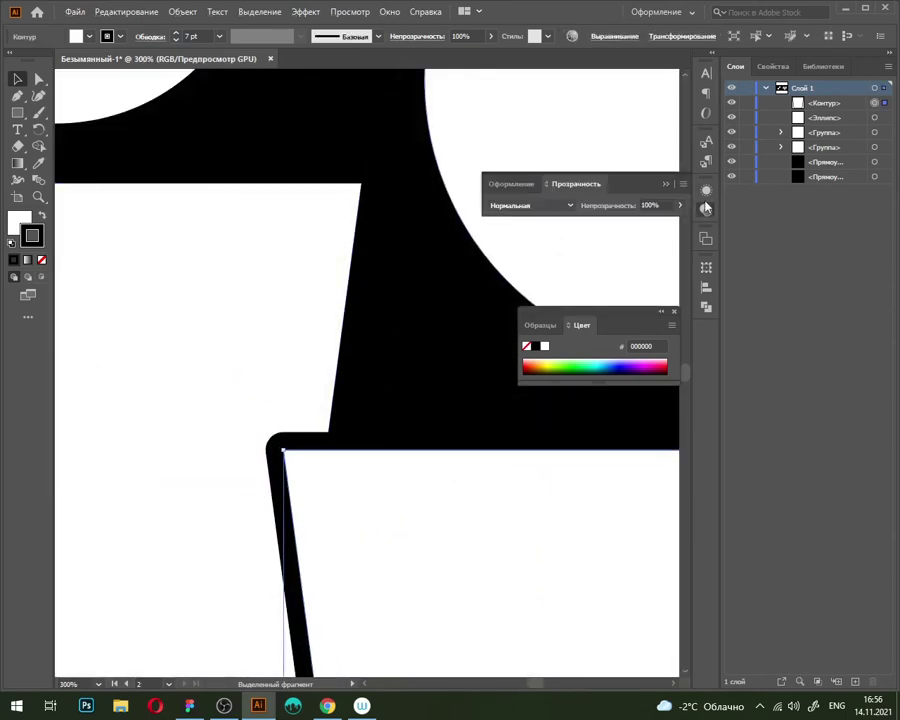
click(706, 191)
click(580, 228)
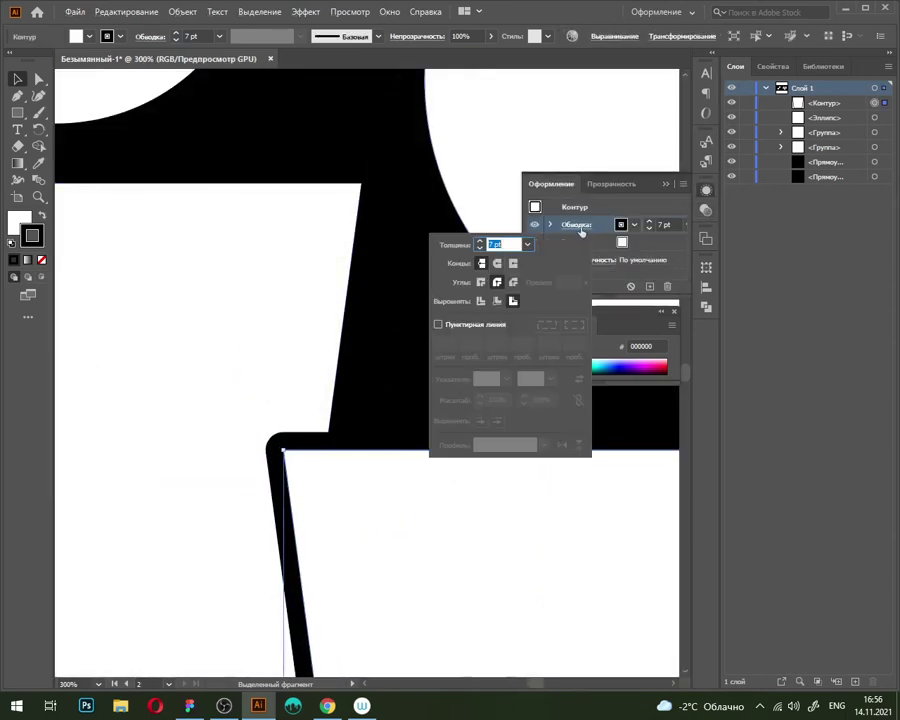
click(481, 283)
Step: Zoom out to the whole icon and close the tablet utility and Color panel
key(ctrl+0)
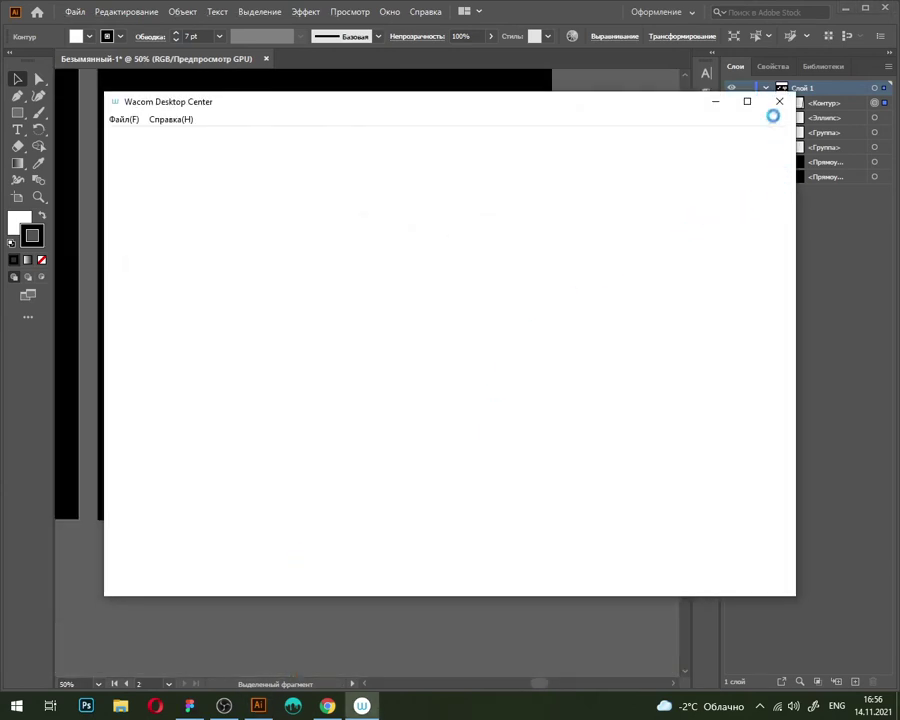
click(655, 90)
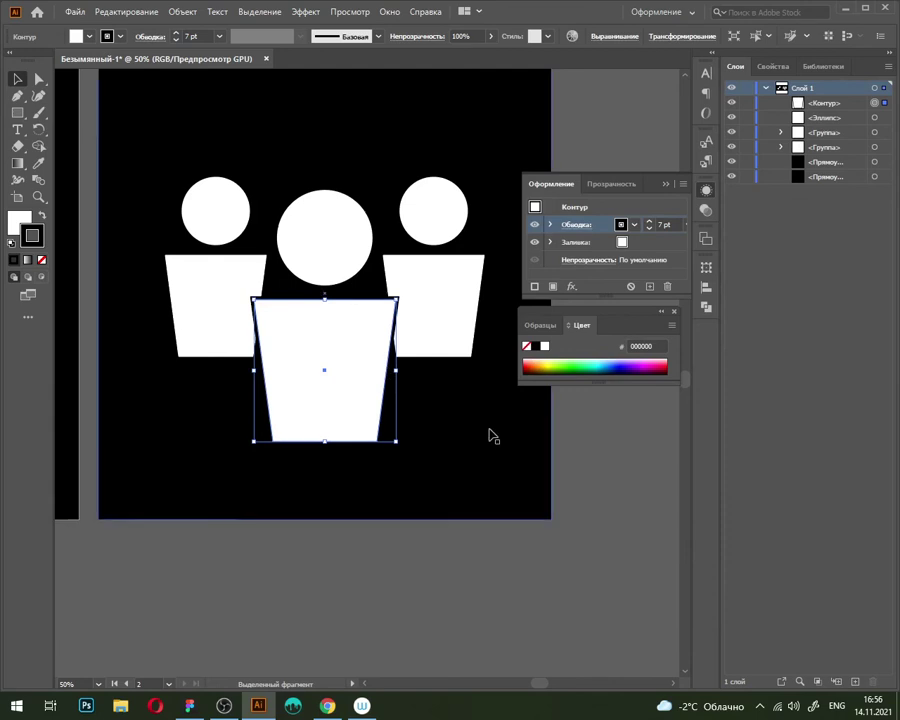
click(647, 462)
click(673, 312)
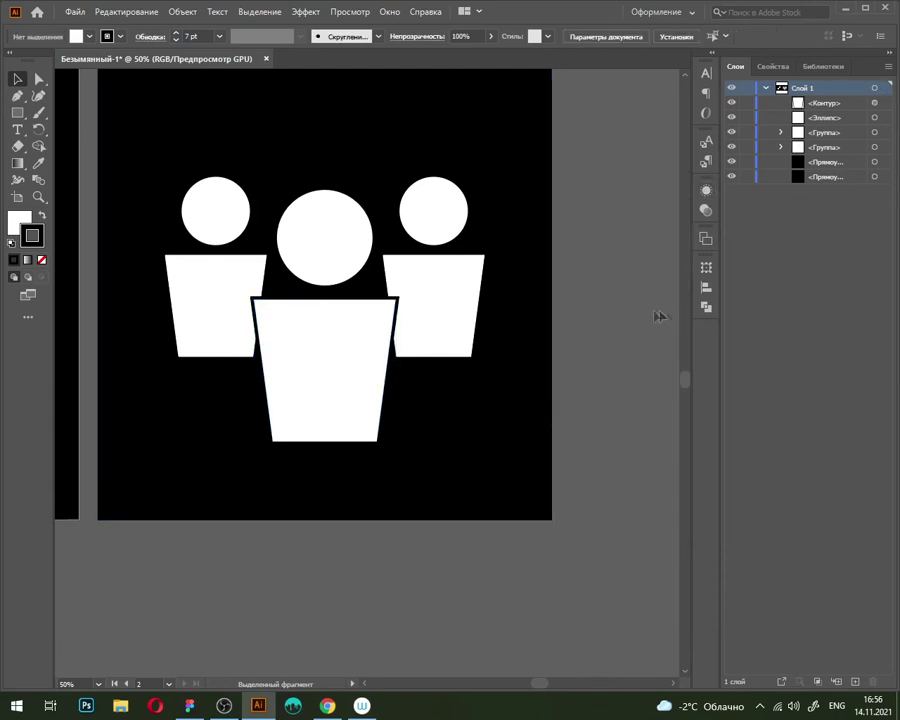
scroll(560, 298, down, 3)
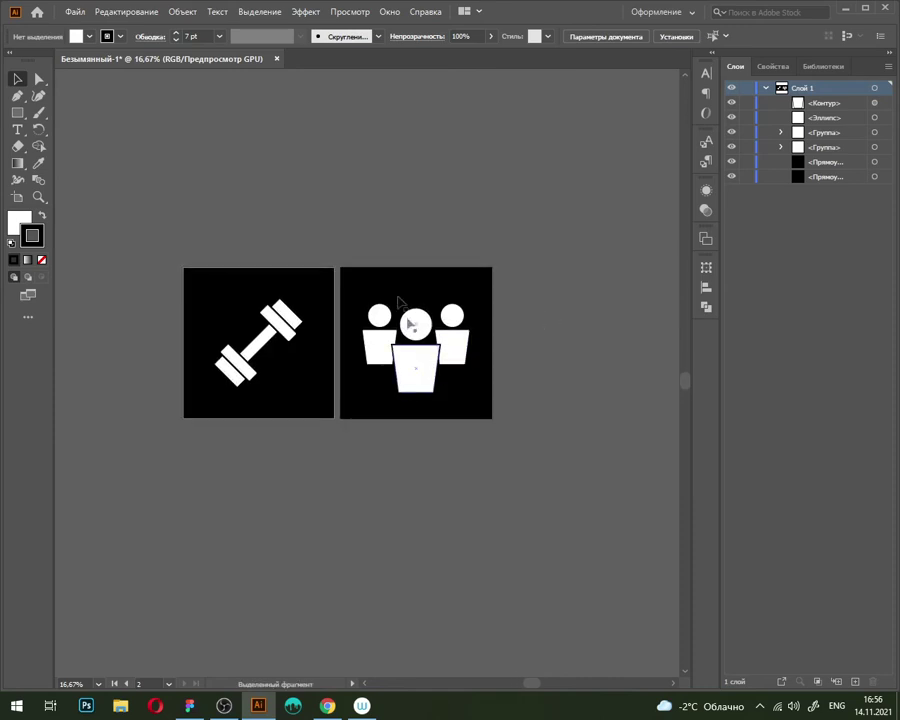
Step: Expand Appearance and Expand the people pictogram, then group its shapes
drag(352, 274, 480, 402)
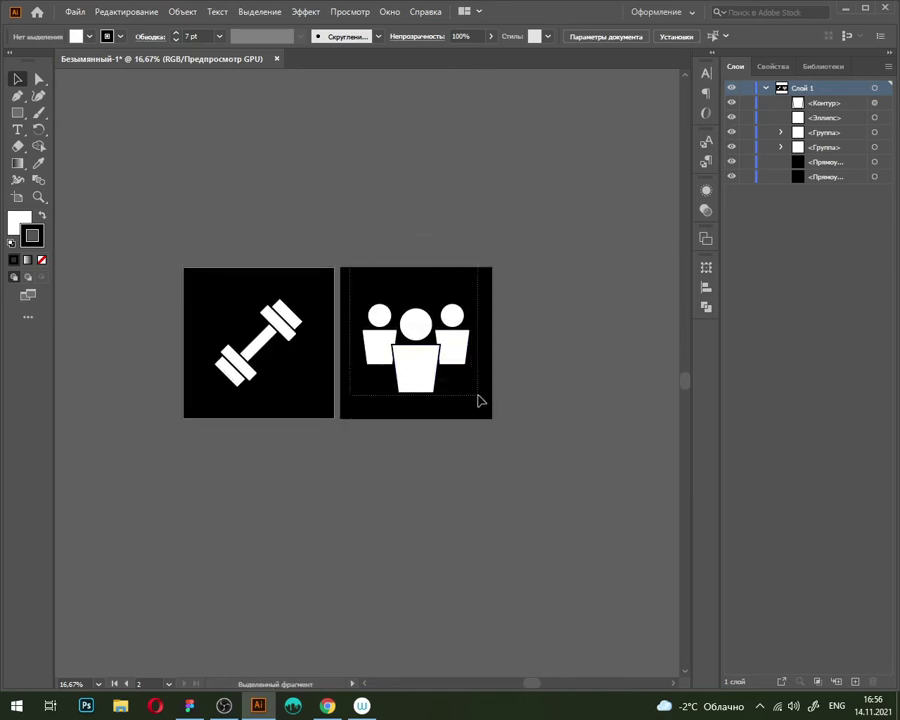
scroll(437, 370, up, 4)
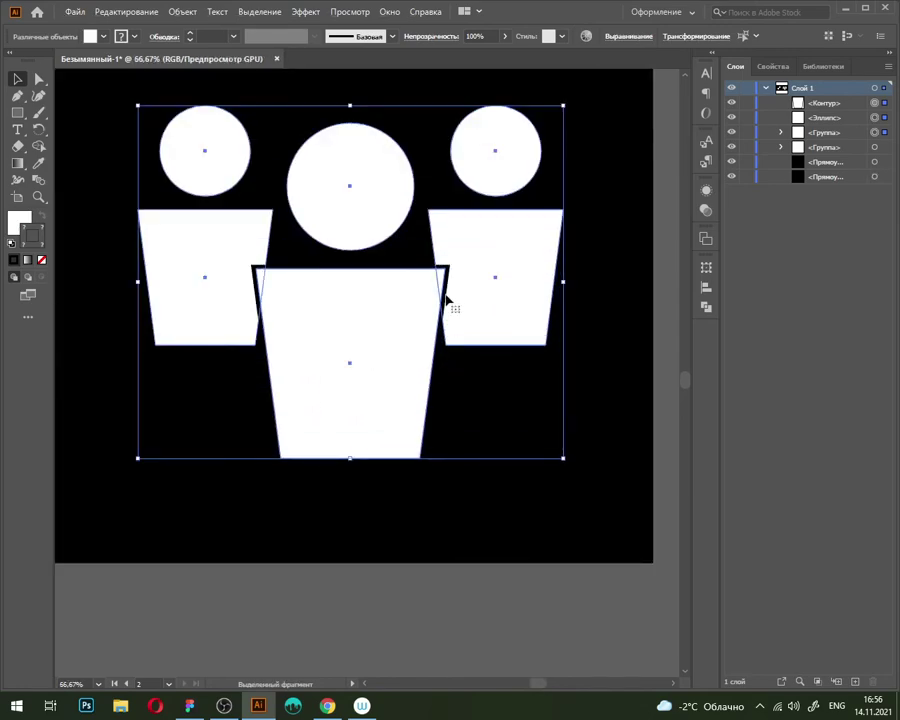
click(186, 13)
click(220, 192)
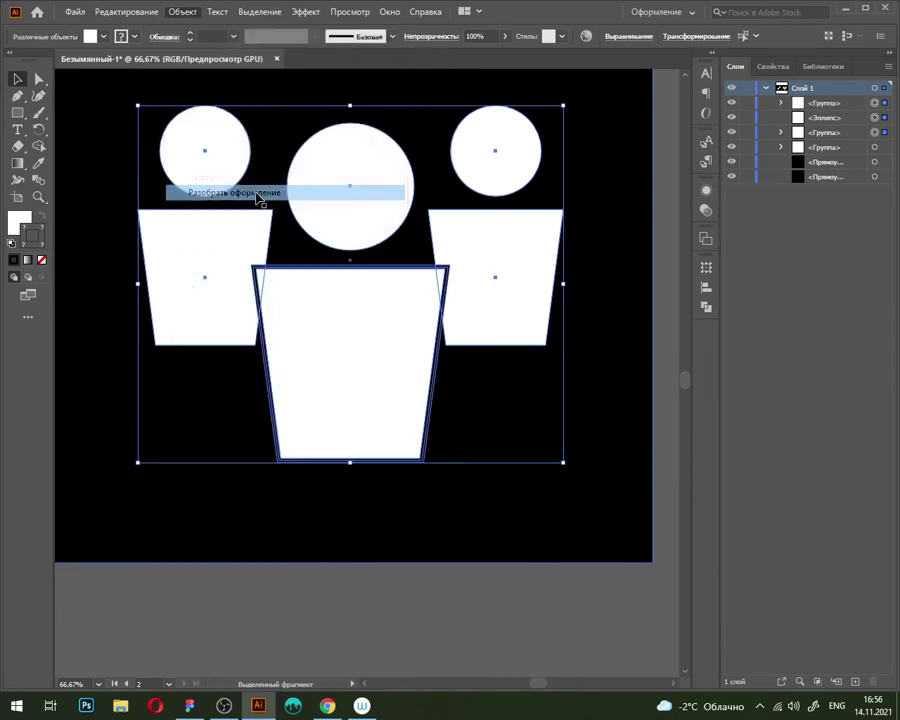
click(186, 13)
click(232, 176)
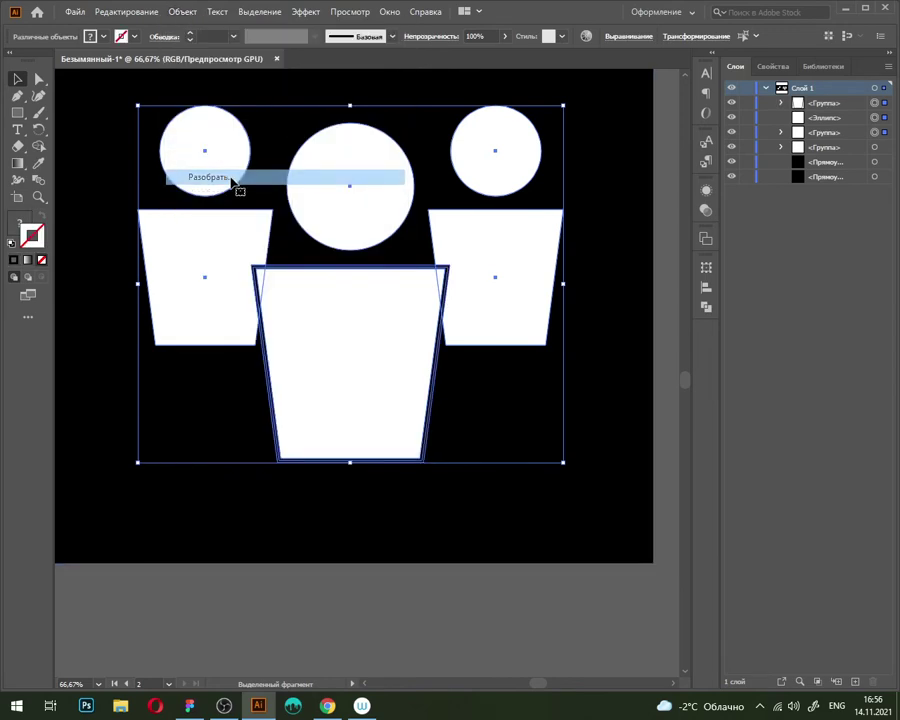
scroll(360, 322, down, 3)
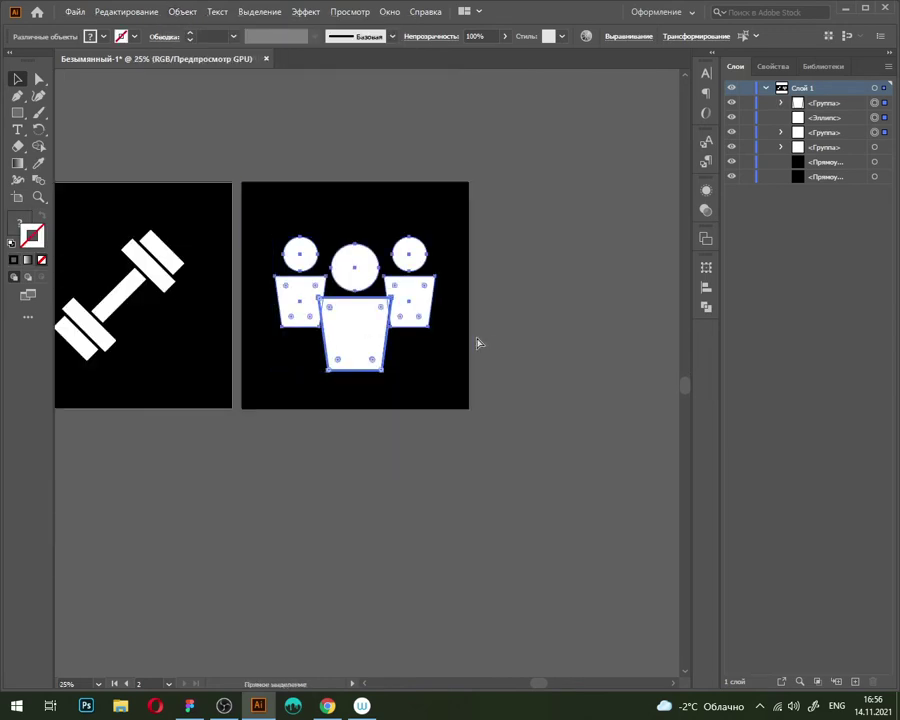
key(ctrl+g)
Step: Centre the people group on its black square with Align, nudge it down and enlarge slightly
shift+click(460, 361)
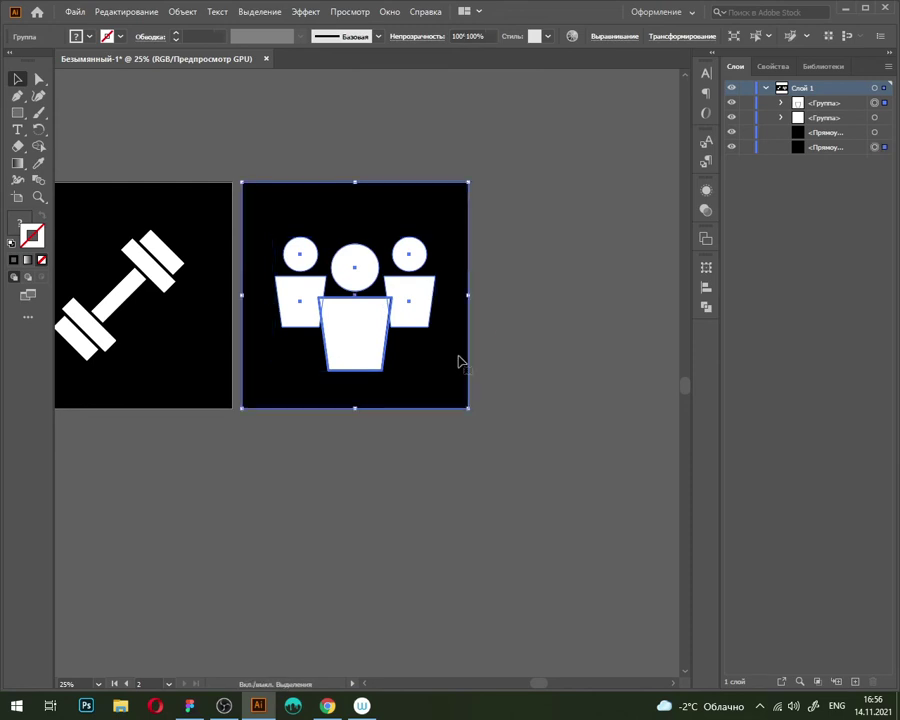
click(705, 288)
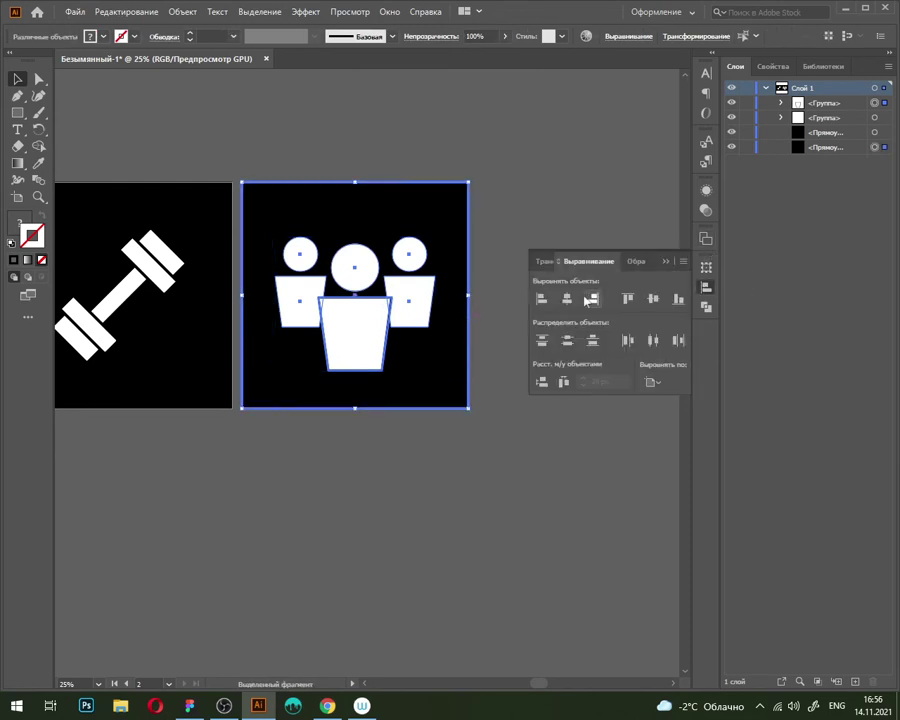
click(654, 301)
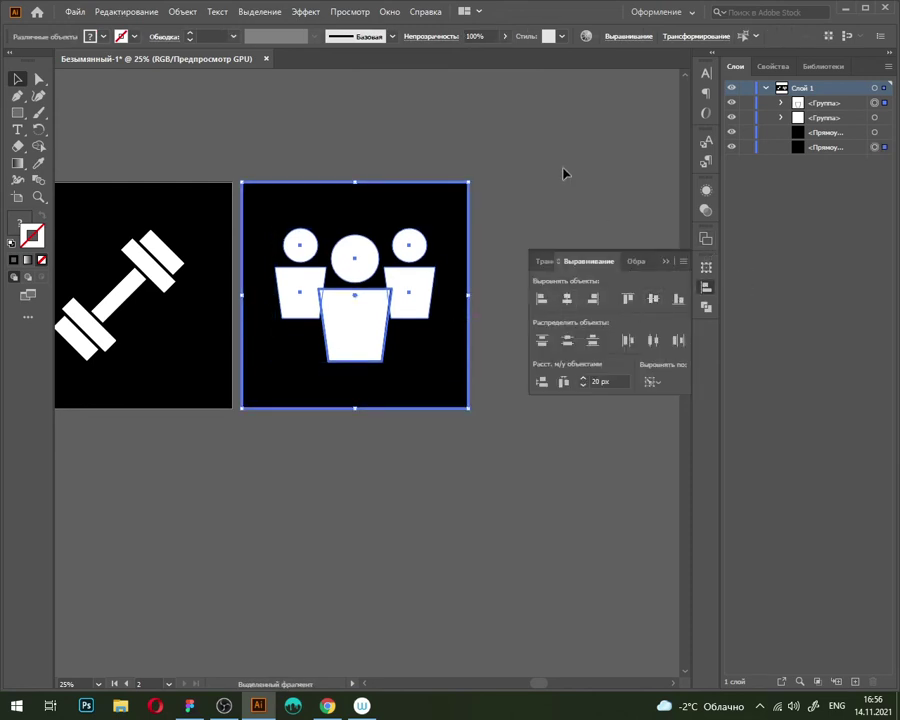
click(550, 185)
scroll(558, 178, down, 1)
scroll(385, 262, up, 1)
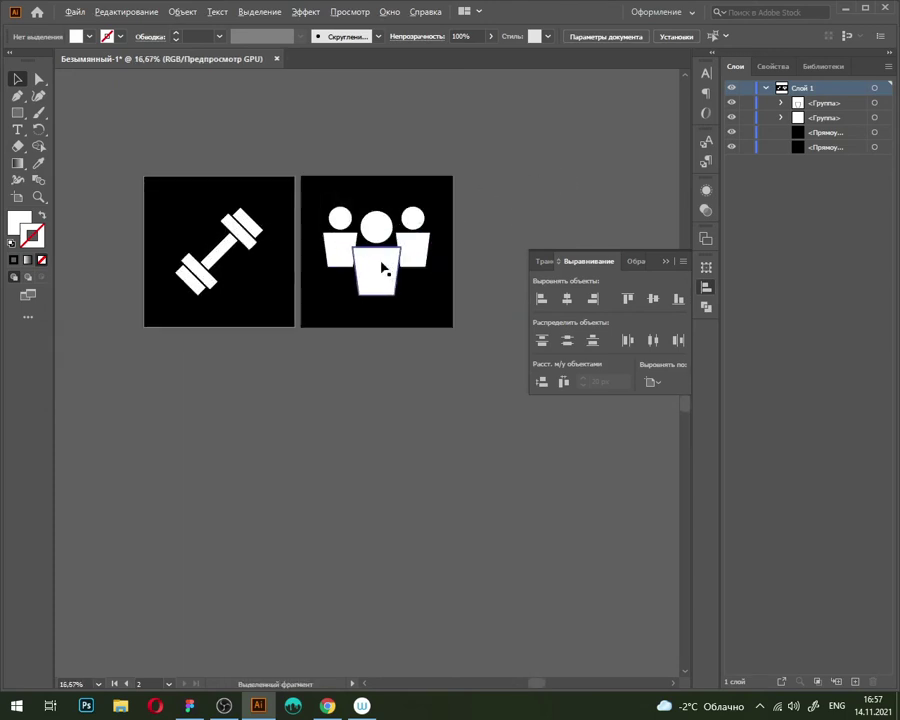
click(380, 266)
scroll(390, 254, up, 1)
drag(393, 254, 393, 258)
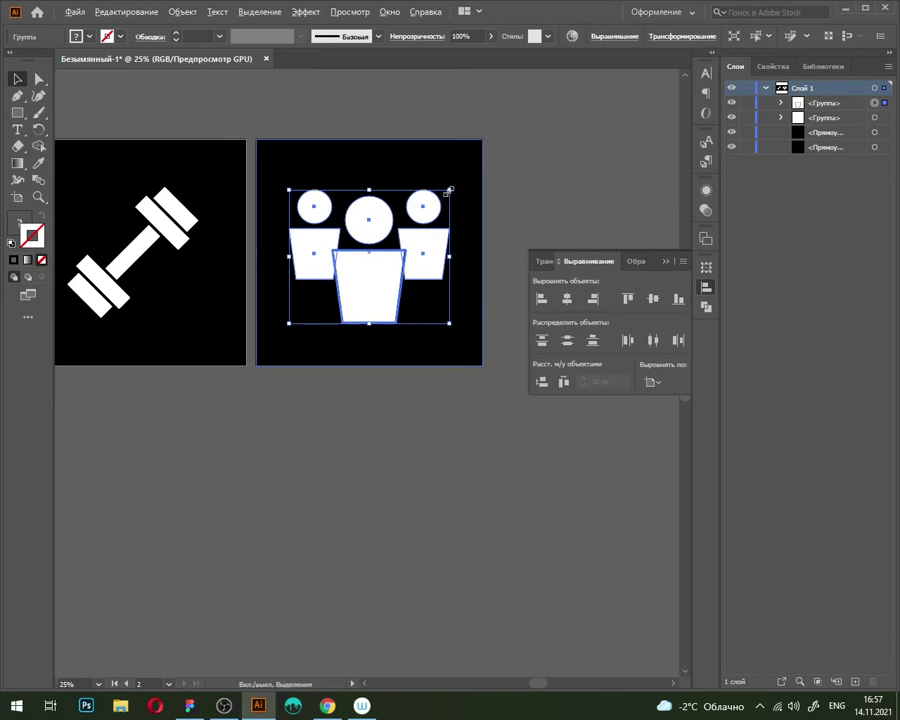
drag(443, 196, 446, 190)
click(263, 249)
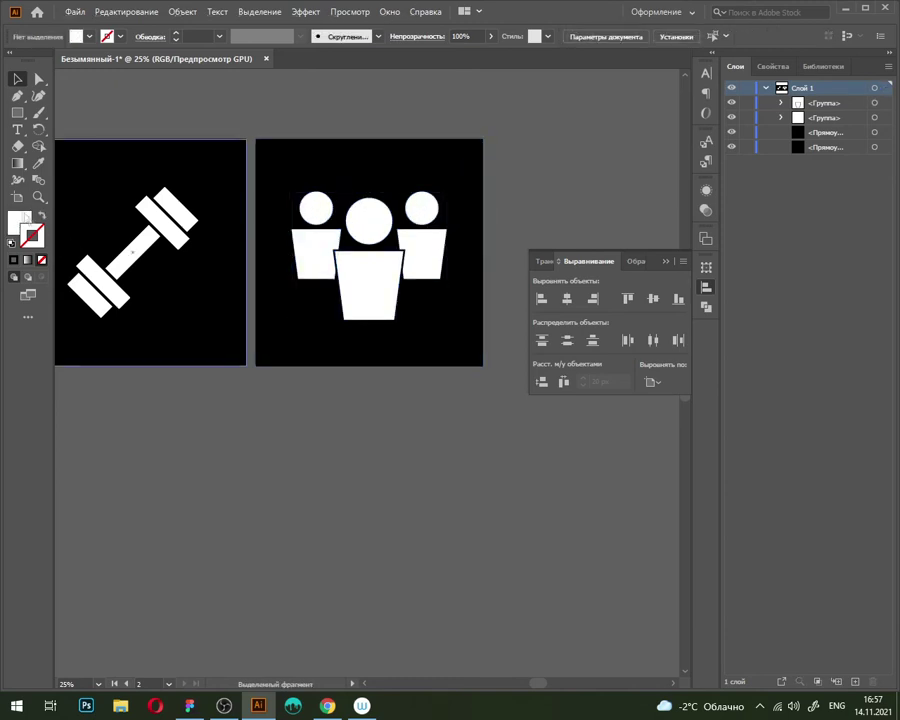
Step: Set fill to D16161 and draw a trial red circle behind the people group
double_click(20, 221)
click(576, 172)
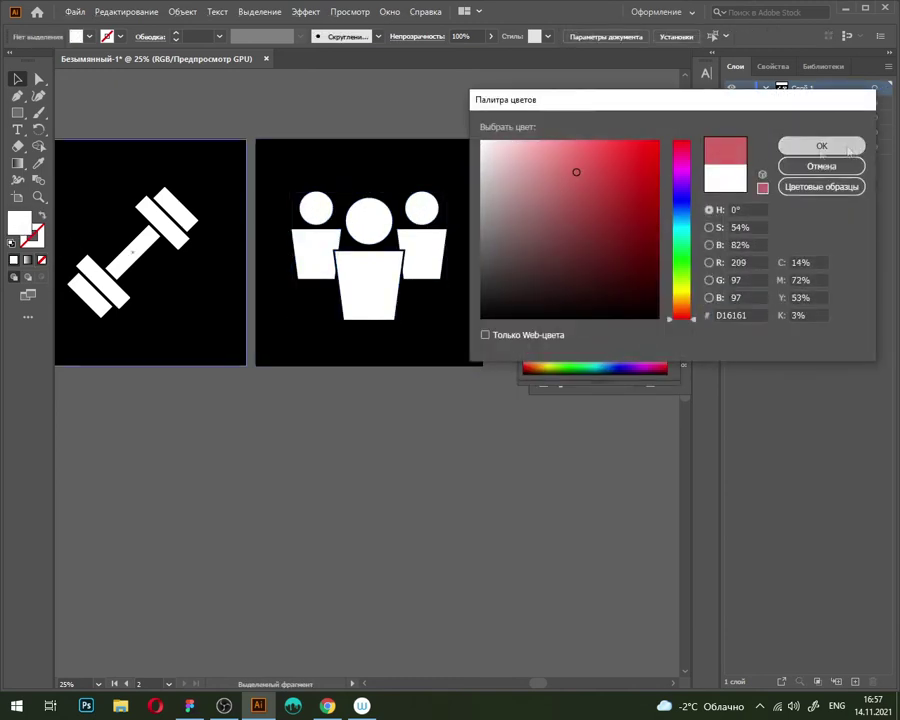
click(845, 146)
key(l)
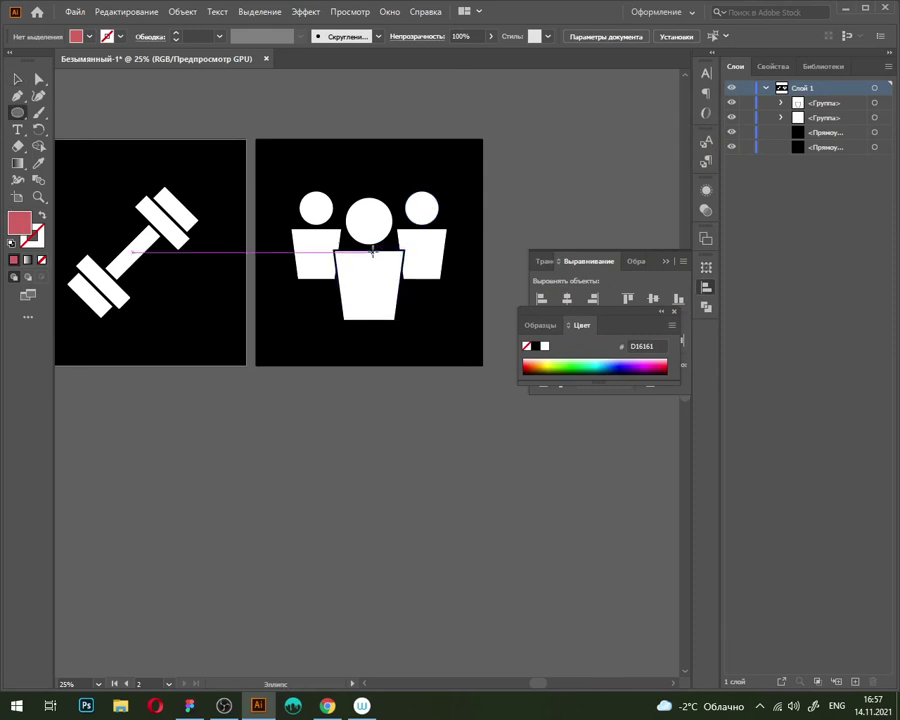
drag(369, 249, 465, 364)
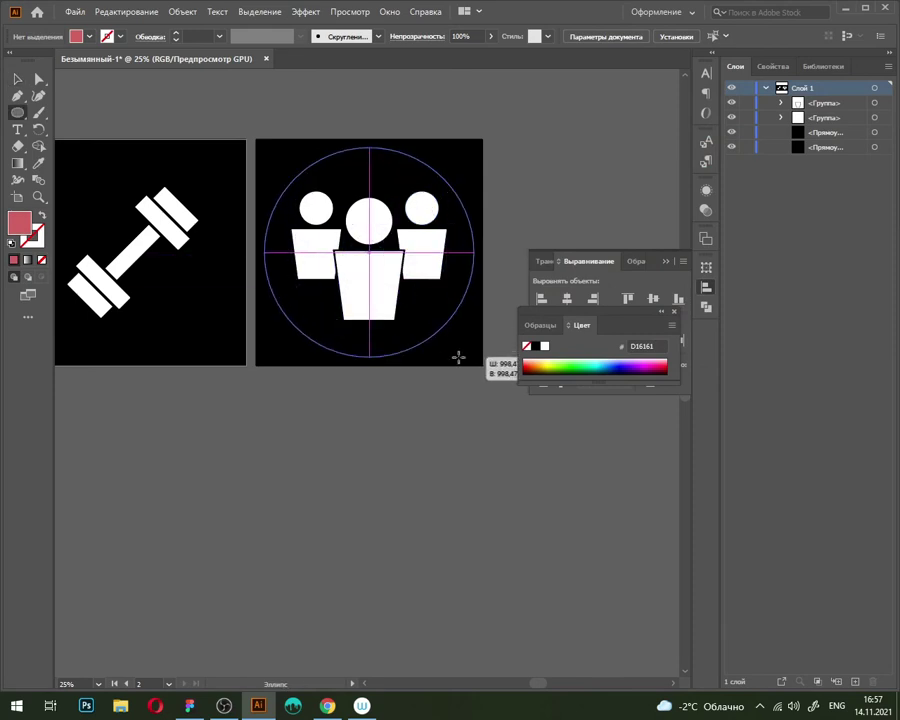
key(v)
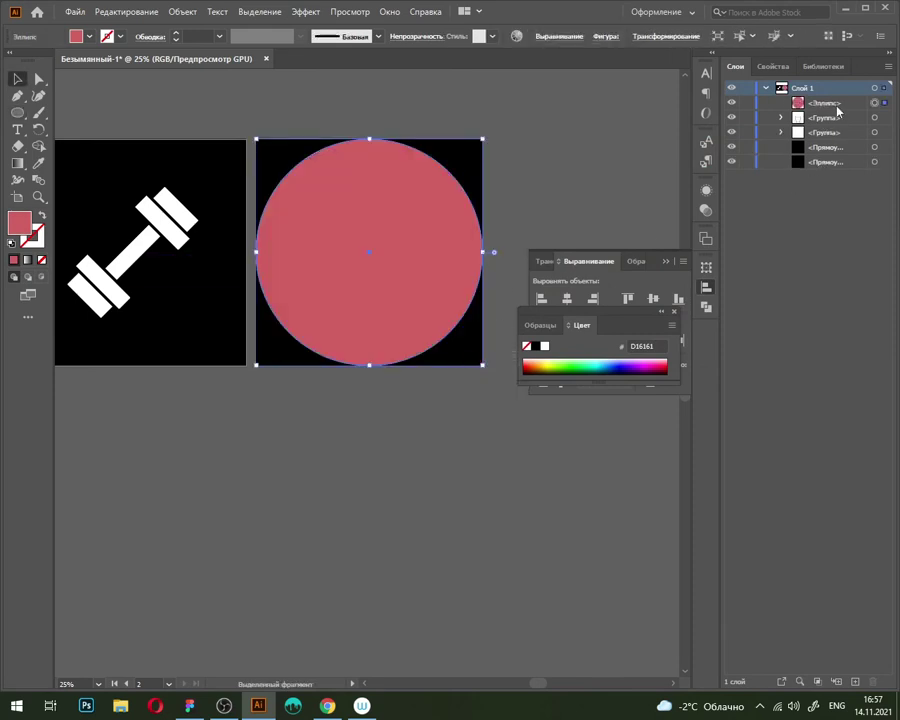
drag(834, 118, 834, 100)
Step: Delete the red circle, close the Align panel and check the Instagram reference
click(510, 248)
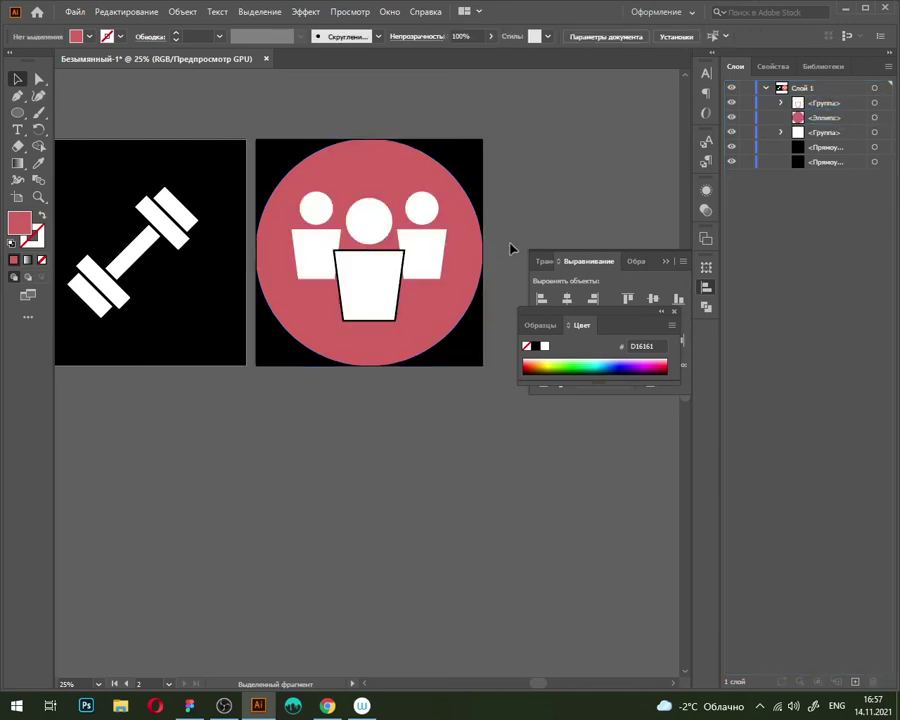
click(400, 168)
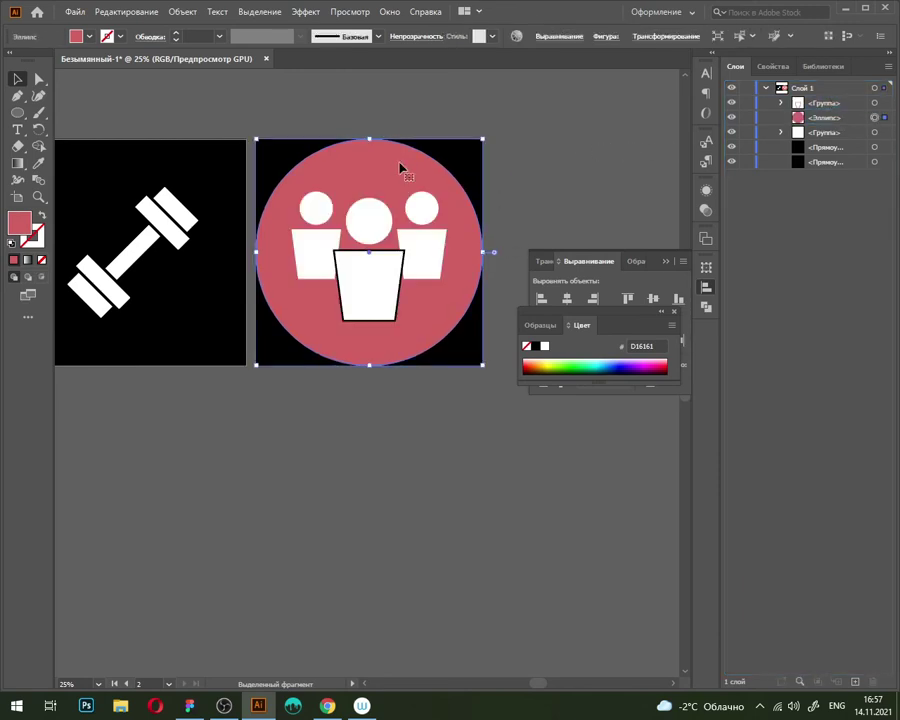
key(Delete)
click(533, 165)
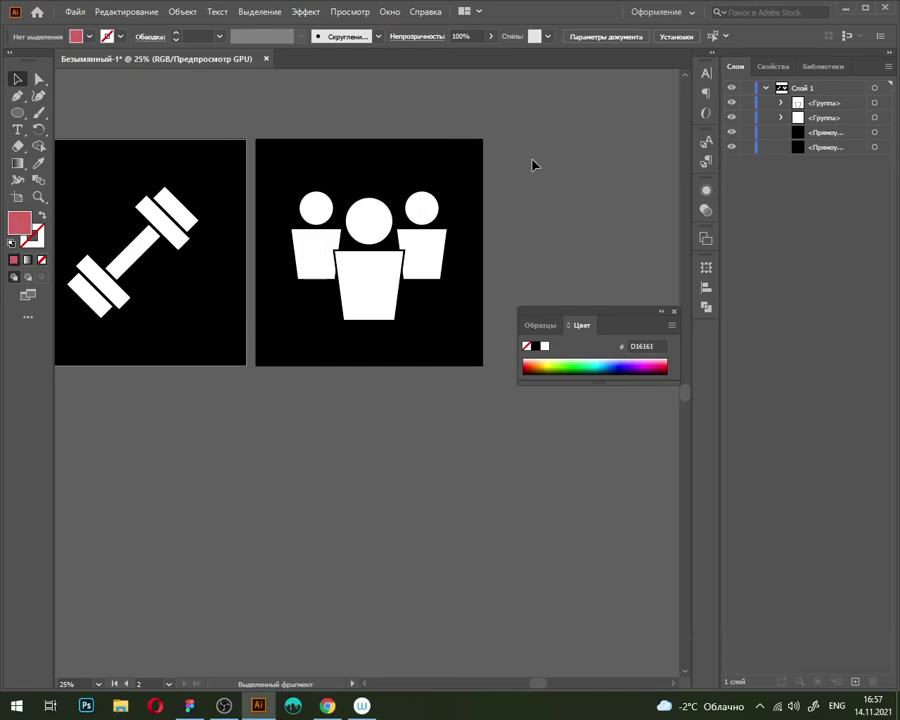
click(328, 706)
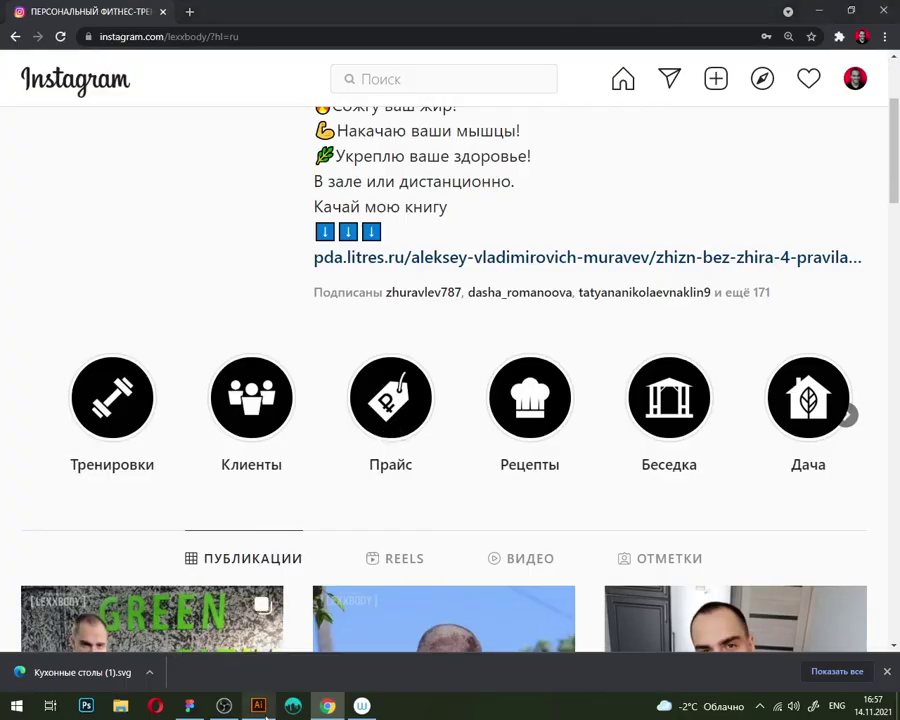
key(alt+Tab)
drag(660, 305, 628, 345)
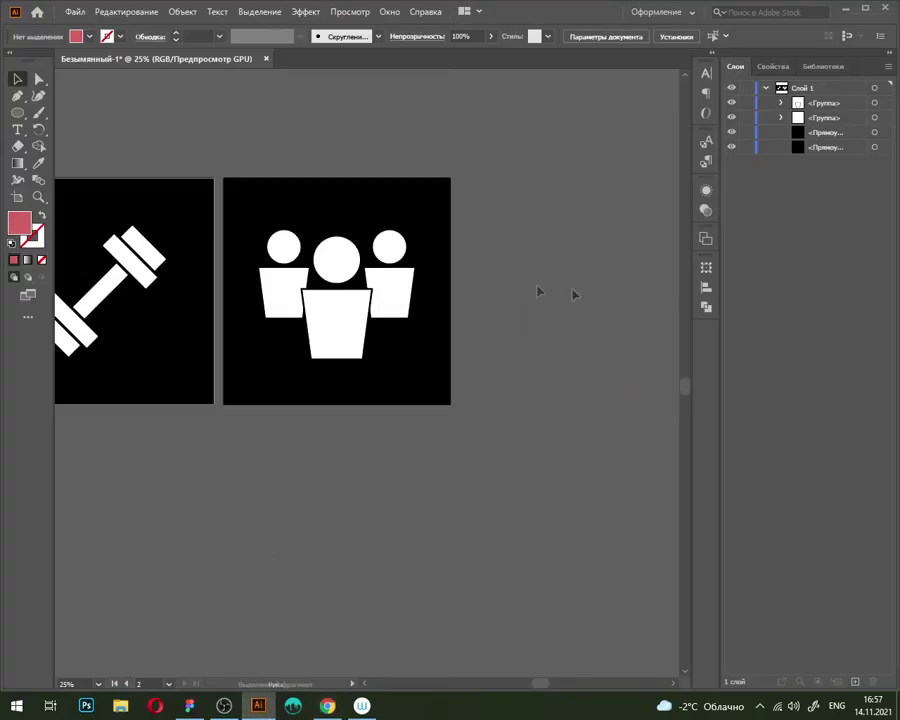
Step: Duplicate the people artboard beside the original using the Artboard tool (Shift+O)
key(shift+o)
drag(402, 378, 659, 380)
click(421, 375)
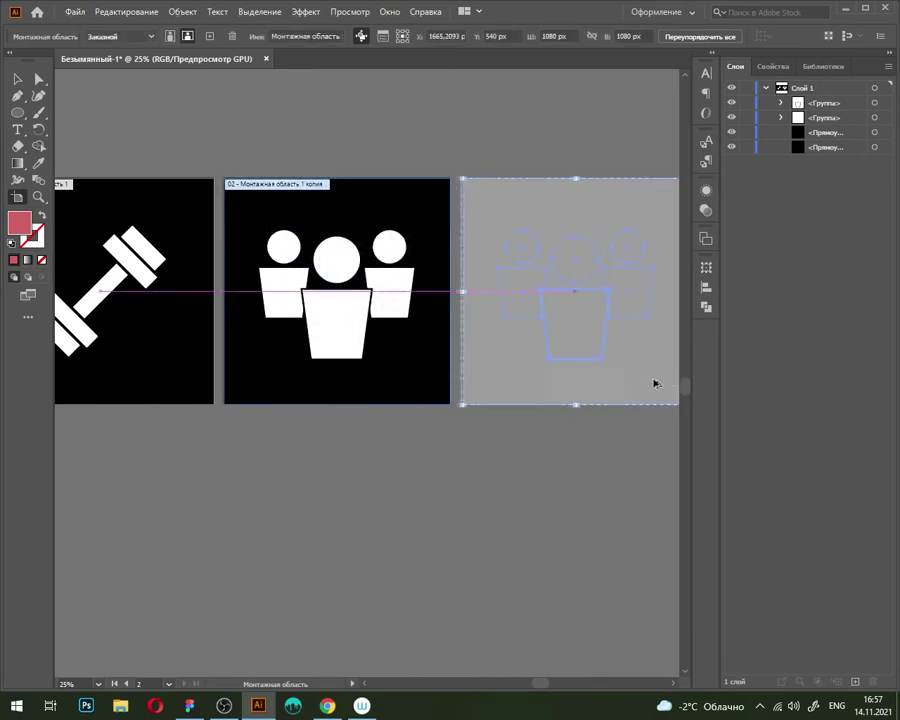
key(Escape)
Step: Delete the copied people pictogram to leave a plain black square
mouse_move(464, 167)
mouse_down()
mouse_move(287, 181)
mouse_move(494, 414)
mouse_up()
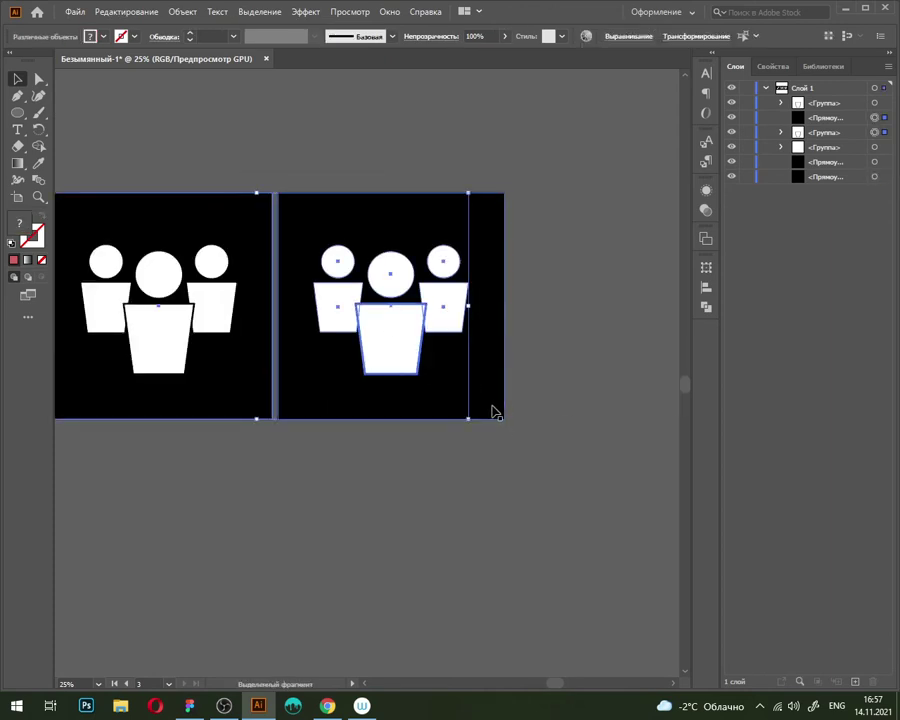
key(ctrl+shift+a)
click(452, 346)
click(447, 327)
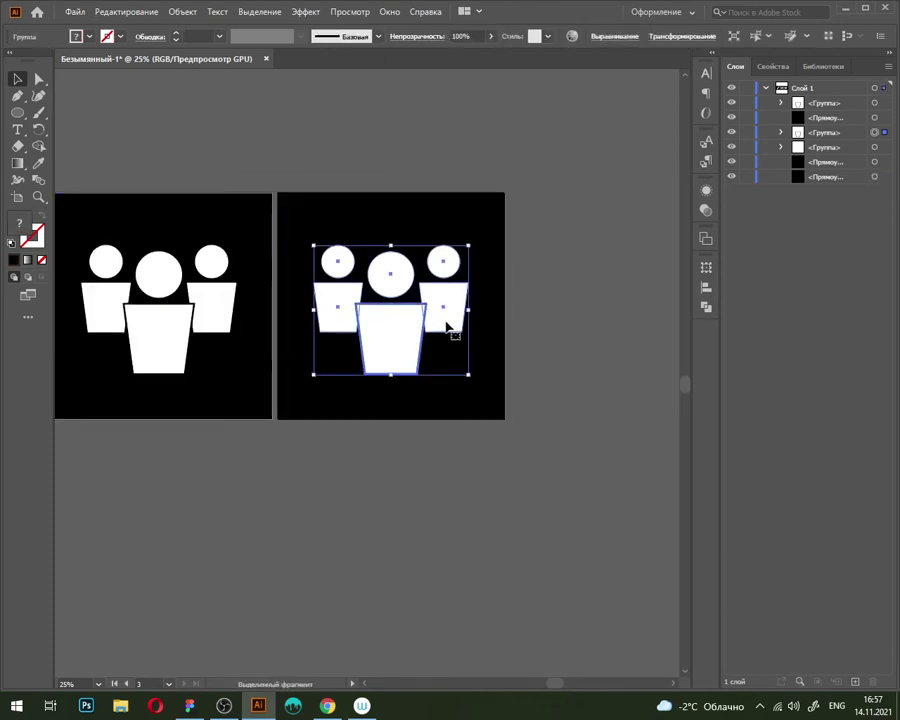
key(Delete)
click(328, 706)
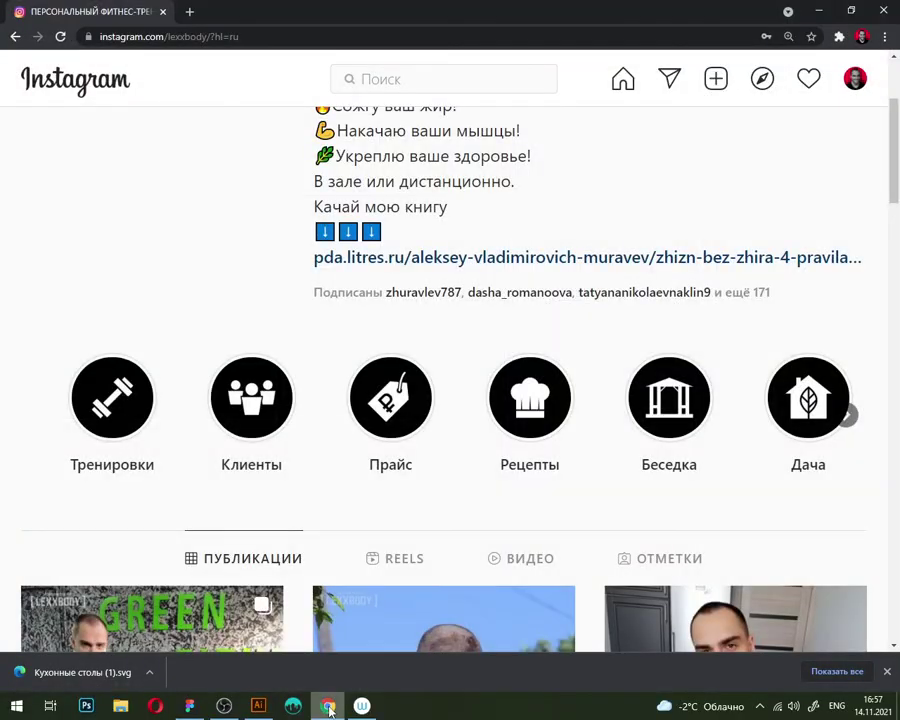
click(328, 706)
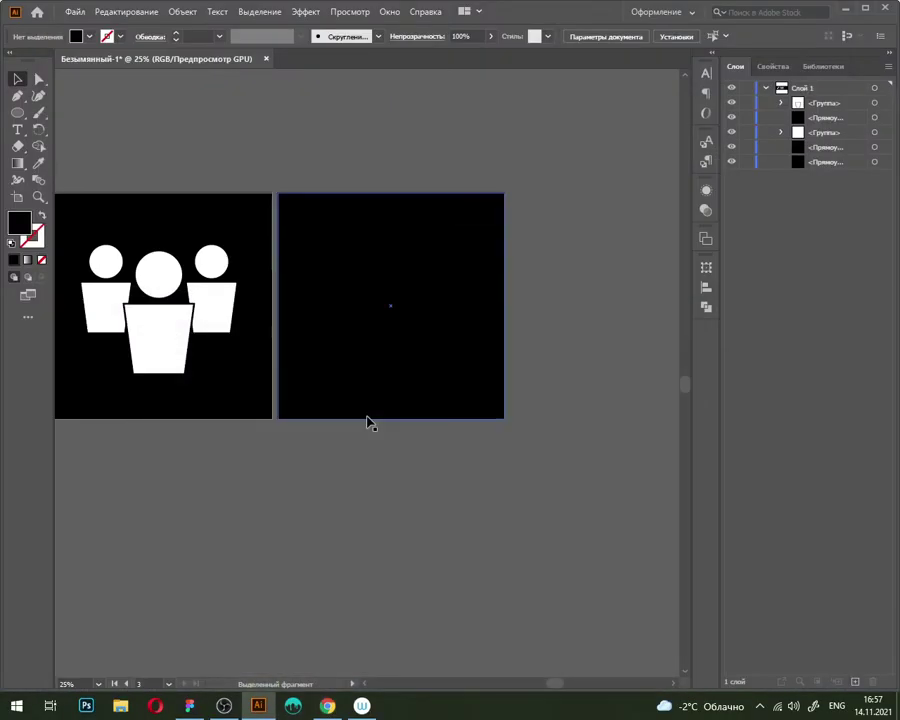
Step: Set the fill colour to white FFFFFF
double_click(21, 229)
text(ffffff)
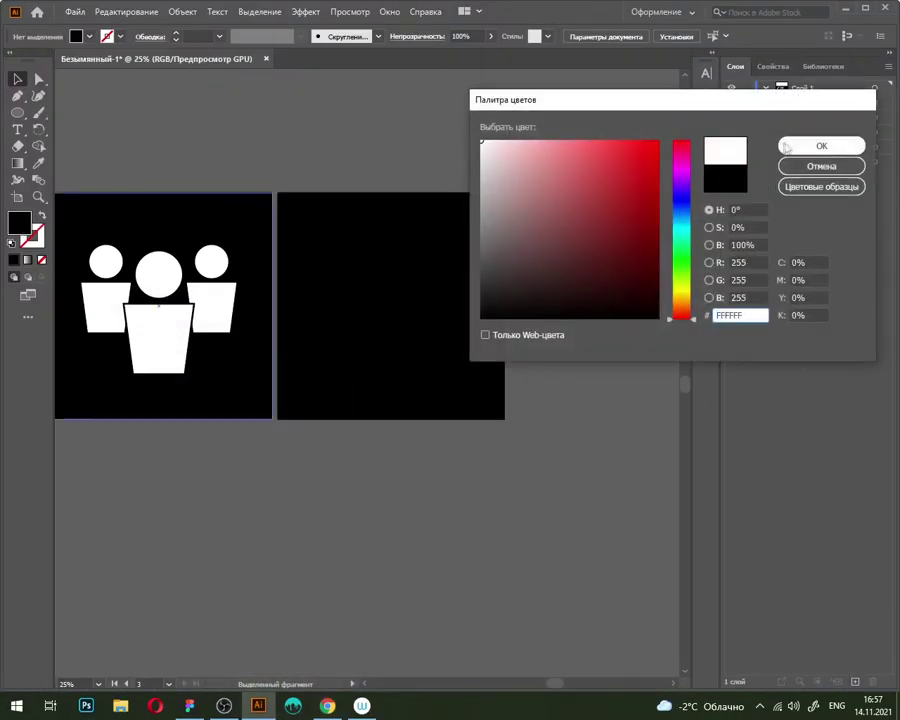
click(793, 145)
click(114, 142)
Step: Draw a white rectangle from the empty square's centre and lower its top edge
key(m)
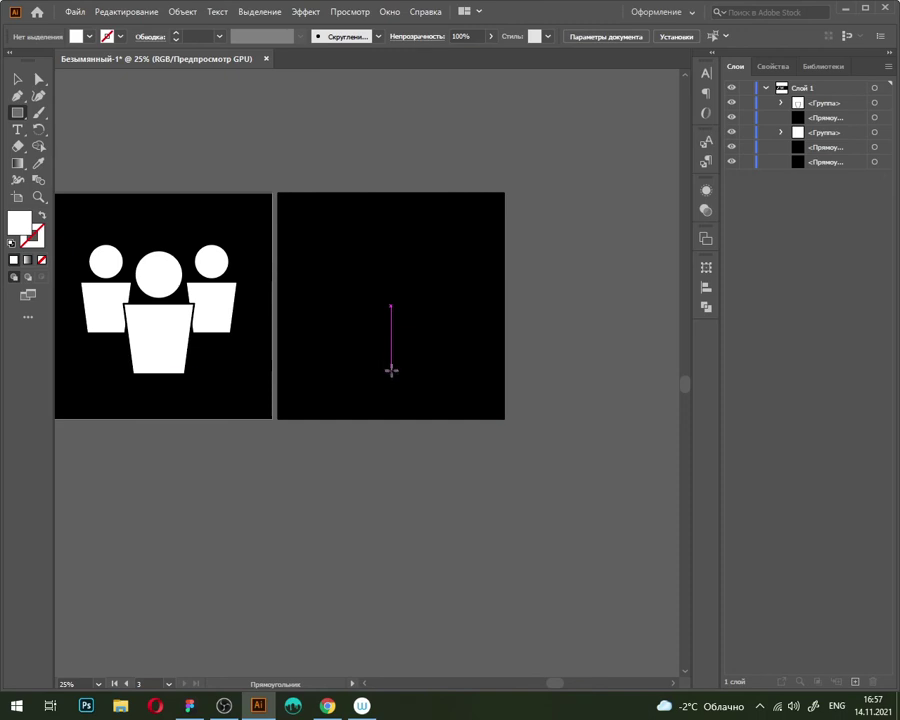
drag(391, 318, 437, 373)
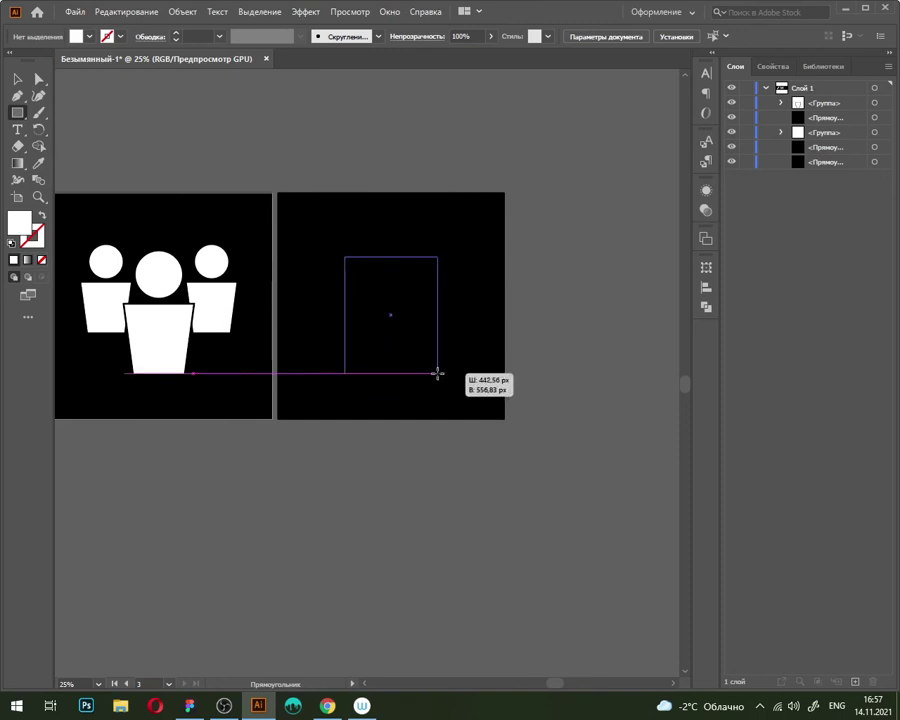
drag(437, 373, 440, 373)
key(v)
drag(391, 257, 394, 290)
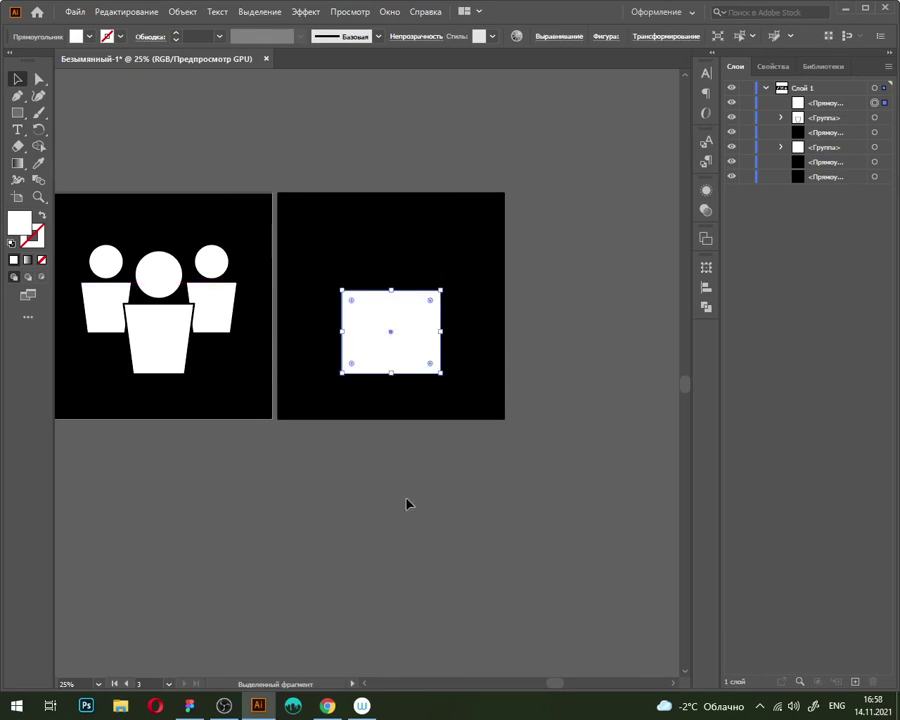
click(407, 503)
click(327, 706)
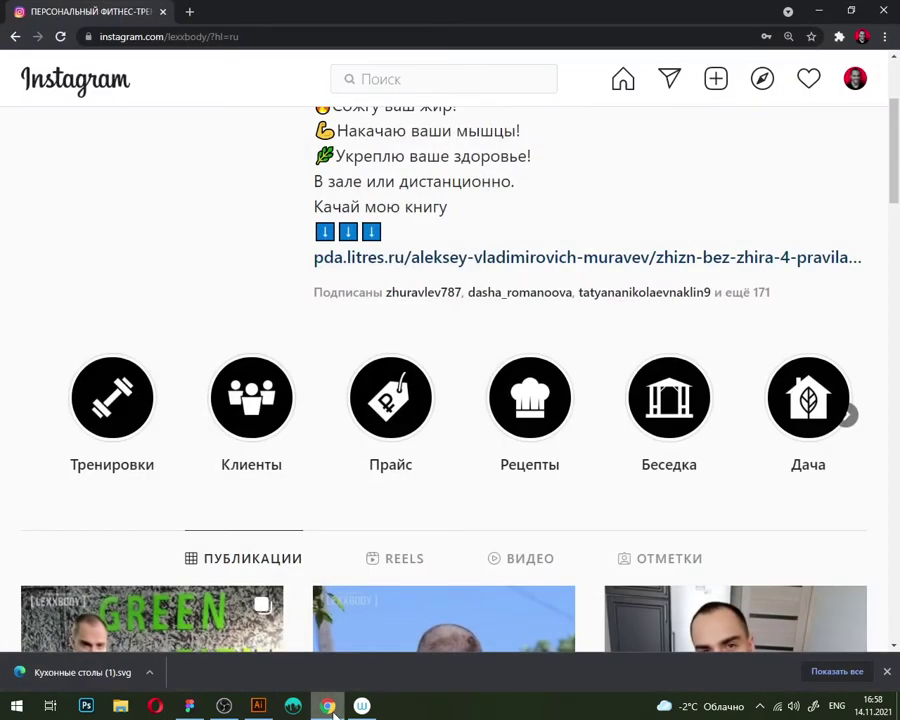
Step: Drag a copy of the white rectangle below the original after checking the reference
click(330, 706)
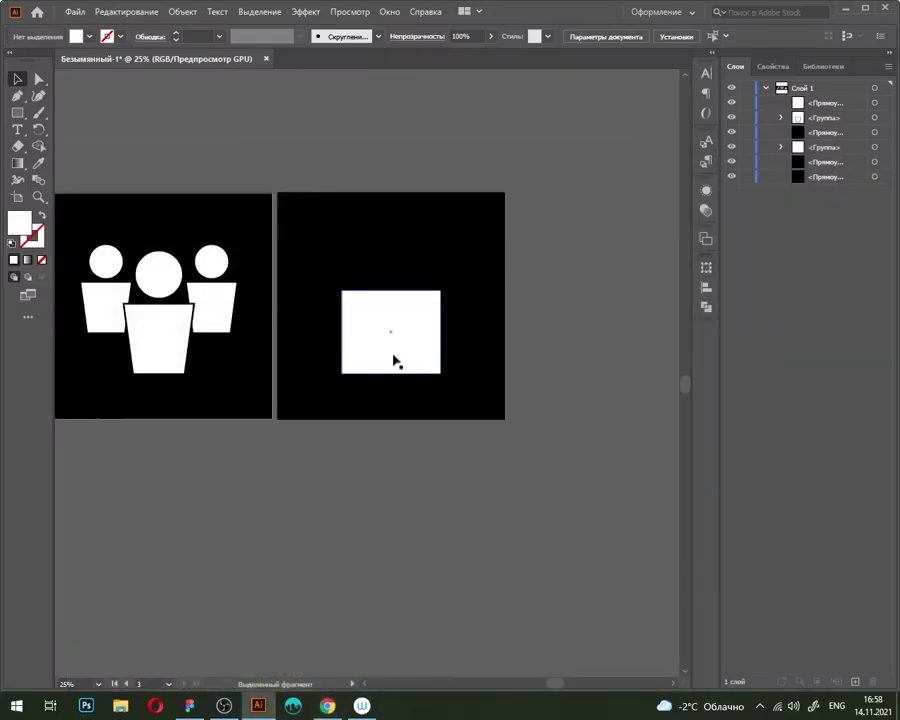
click(327, 706)
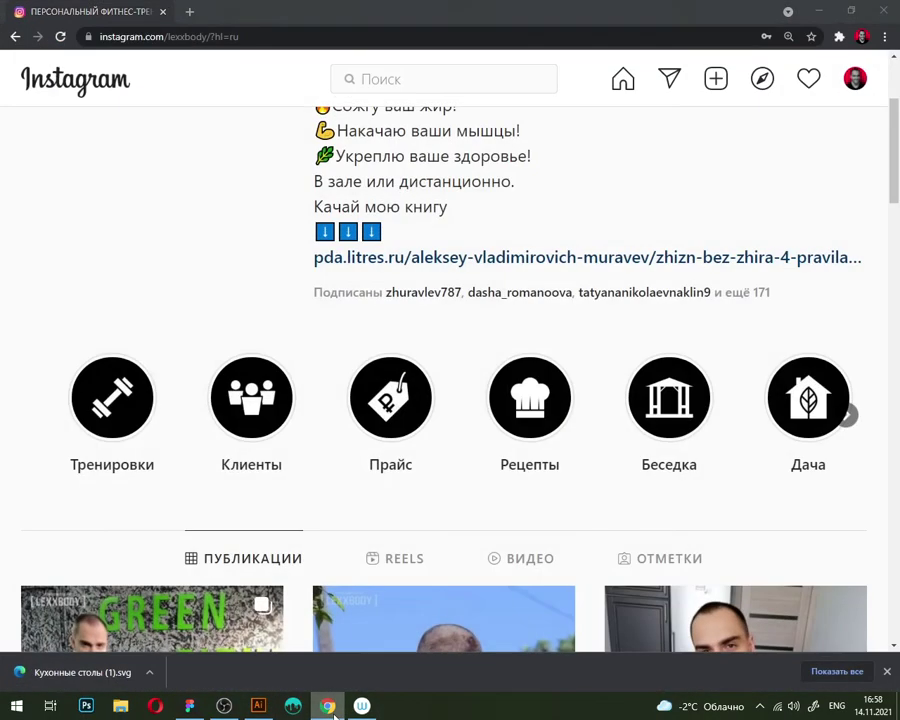
click(327, 706)
click(391, 371)
mouse_move(391, 372)
mouse_down()
mouse_move(392, 355)
mouse_move(405, 415)
mouse_up()
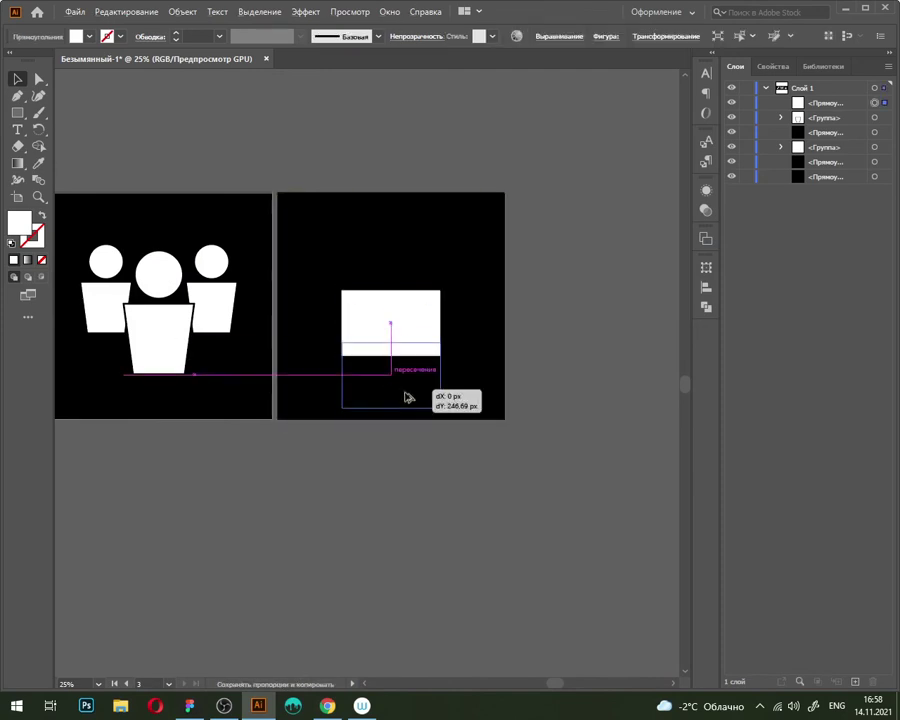
scroll(400, 390, up, 3)
scroll(394, 374, up, 2)
scroll(394, 374, down, 4)
scroll(395, 376, down, 2)
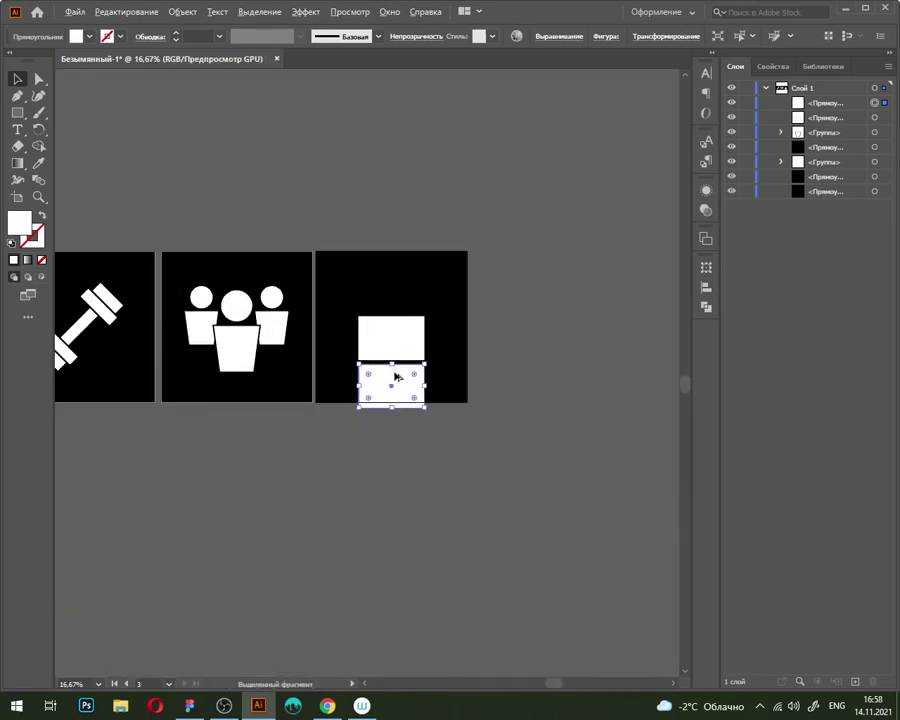
scroll(397, 376, up, 2)
scroll(390, 372, down, 1)
scroll(210, 352, down, 1)
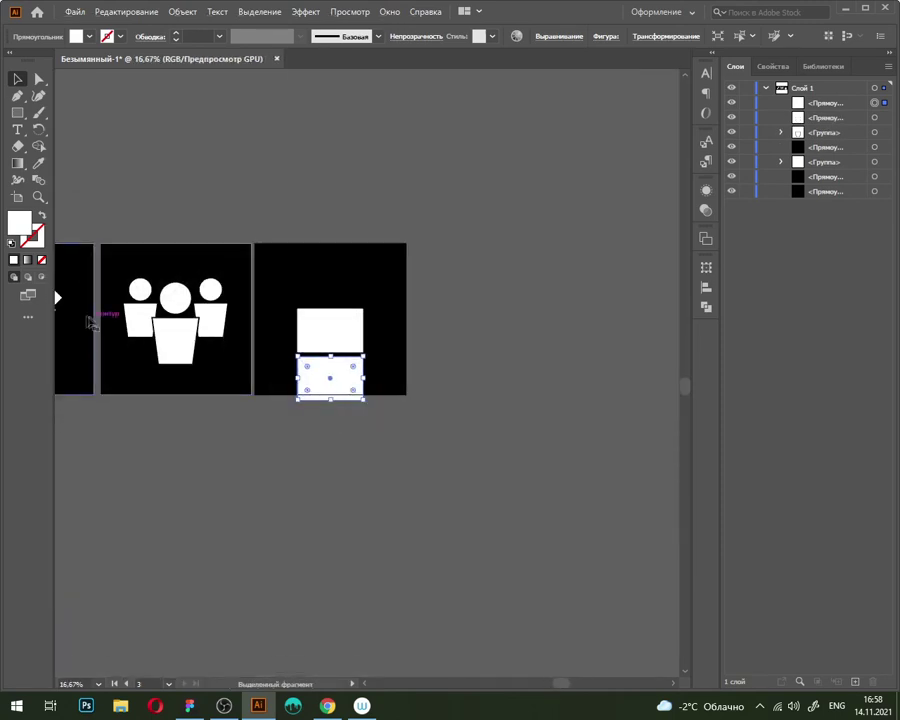
scroll(310, 340, up, 4)
Step: Distribute the two white rectangles vertically with a 20 px spacing, then select the lower one
shift+click(330, 343)
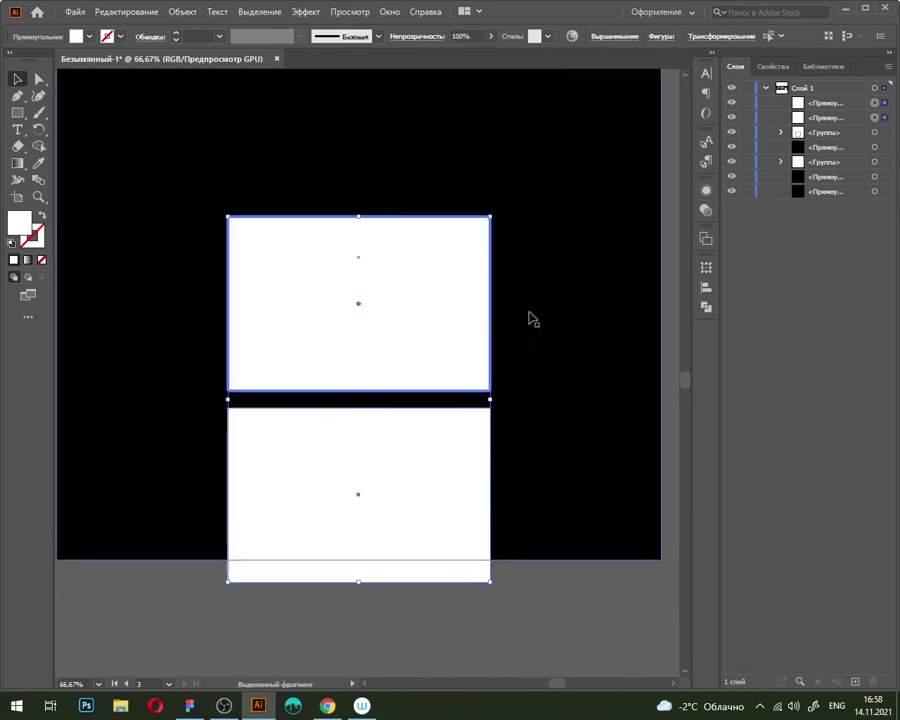
click(707, 290)
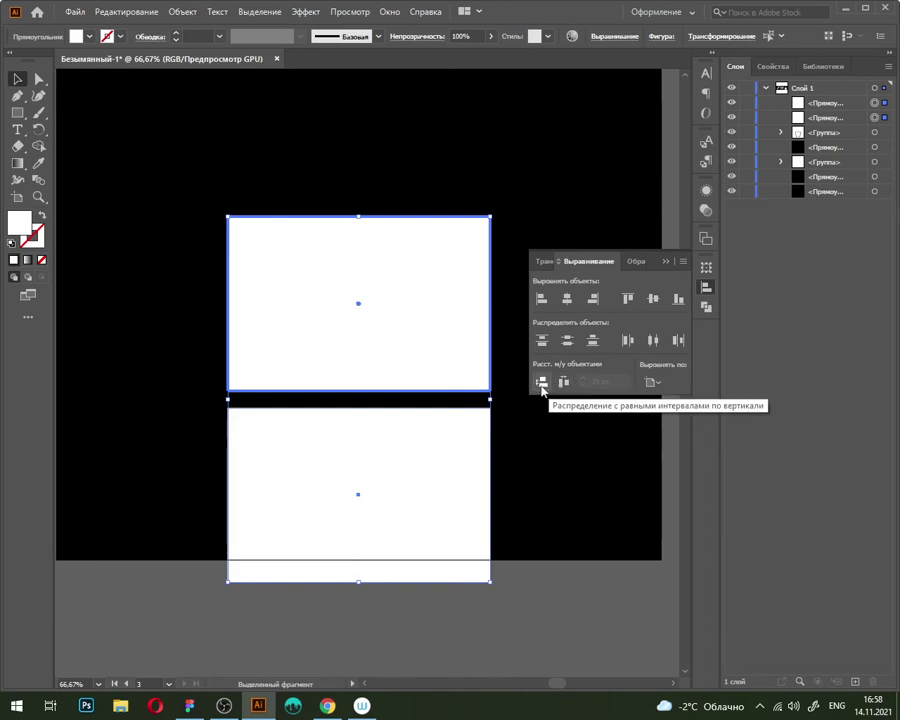
click(542, 386)
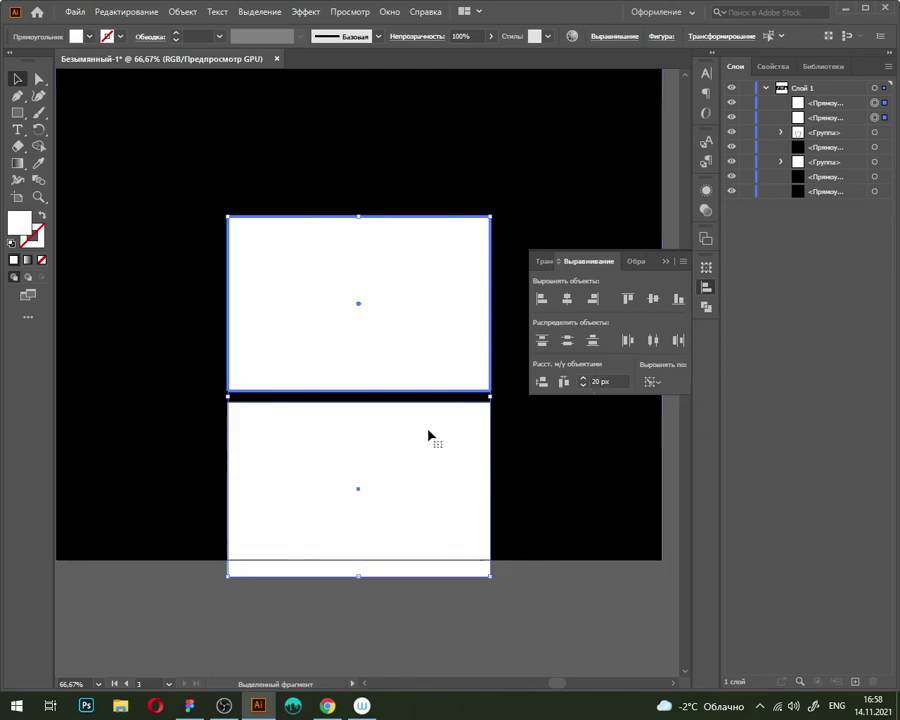
click(537, 633)
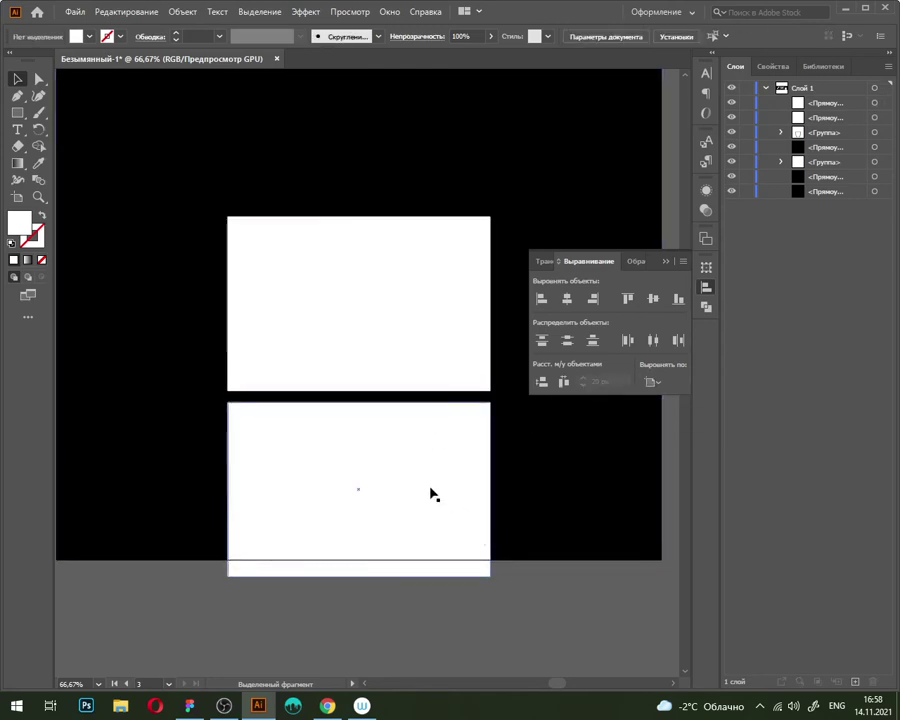
click(395, 578)
key(alt+Tab)
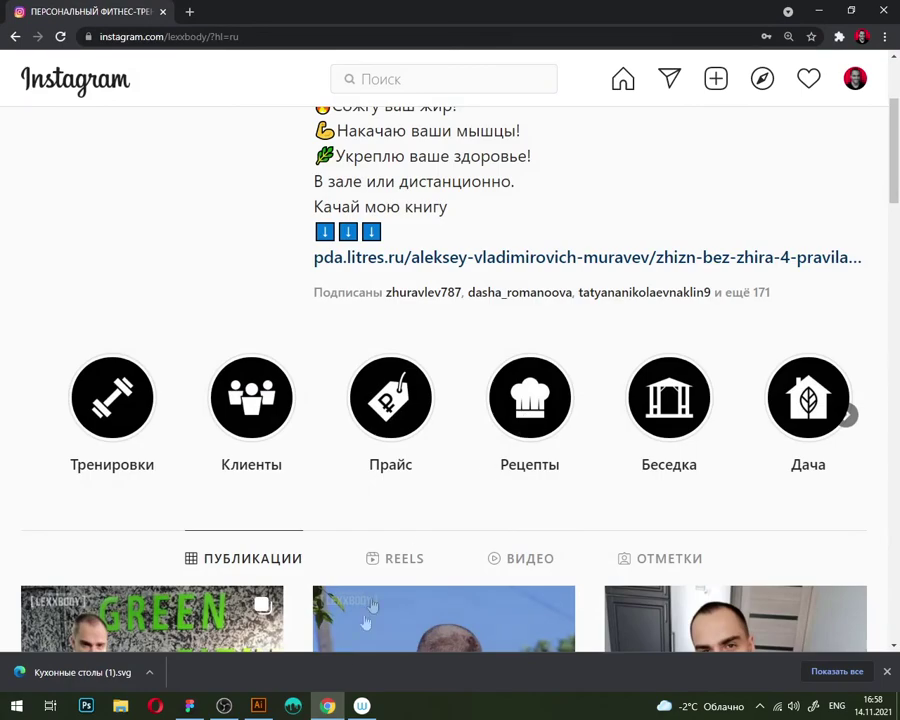
Step: Raise the lower rectangle's bottom edge to shorten it
click(258, 706)
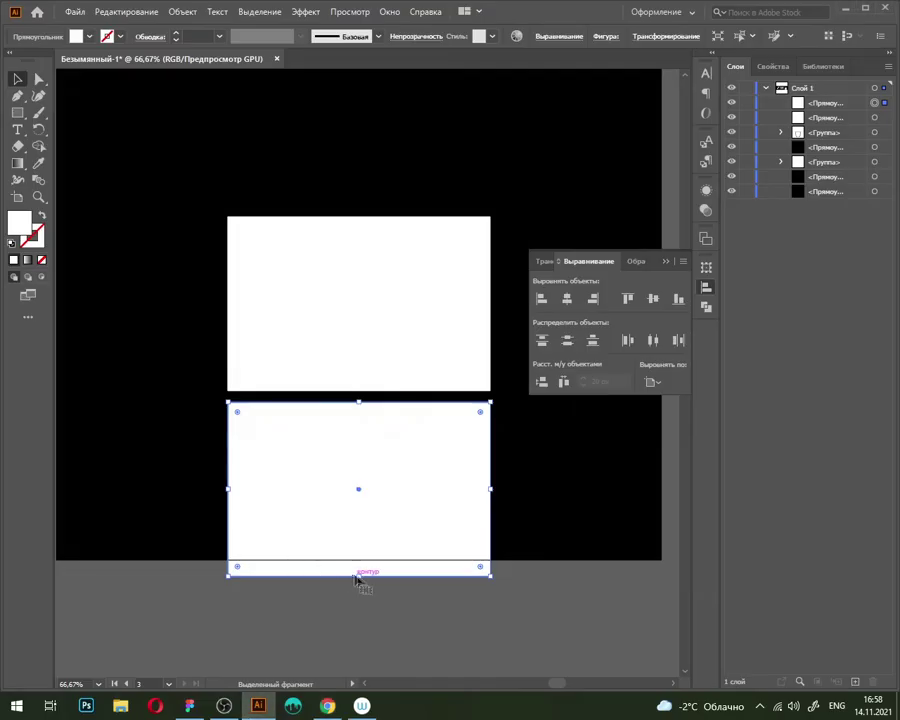
drag(361, 577, 364, 486)
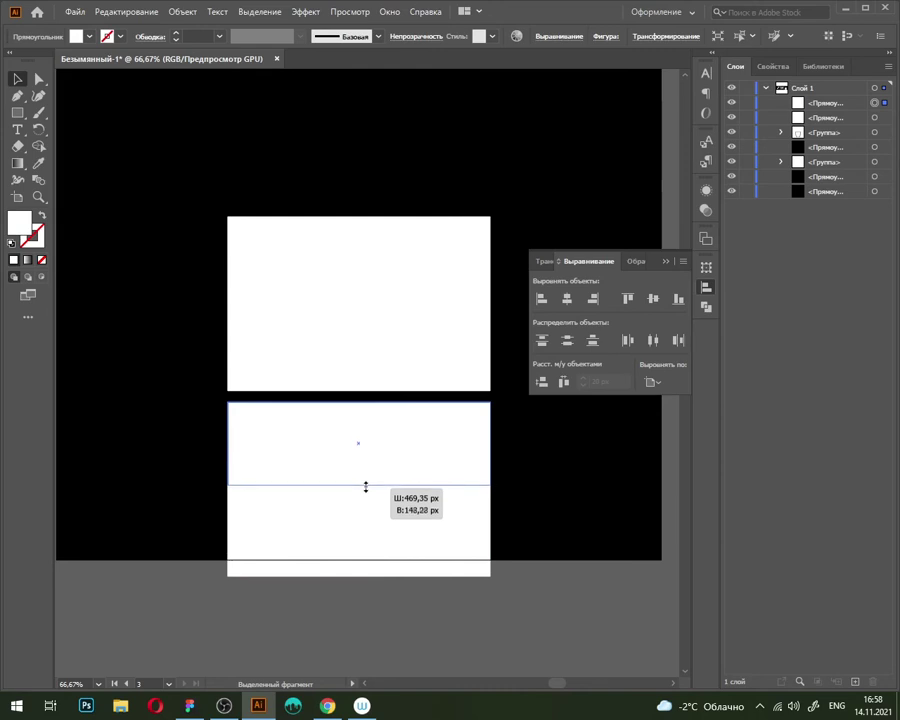
click(350, 540)
scroll(360, 530, down, 6)
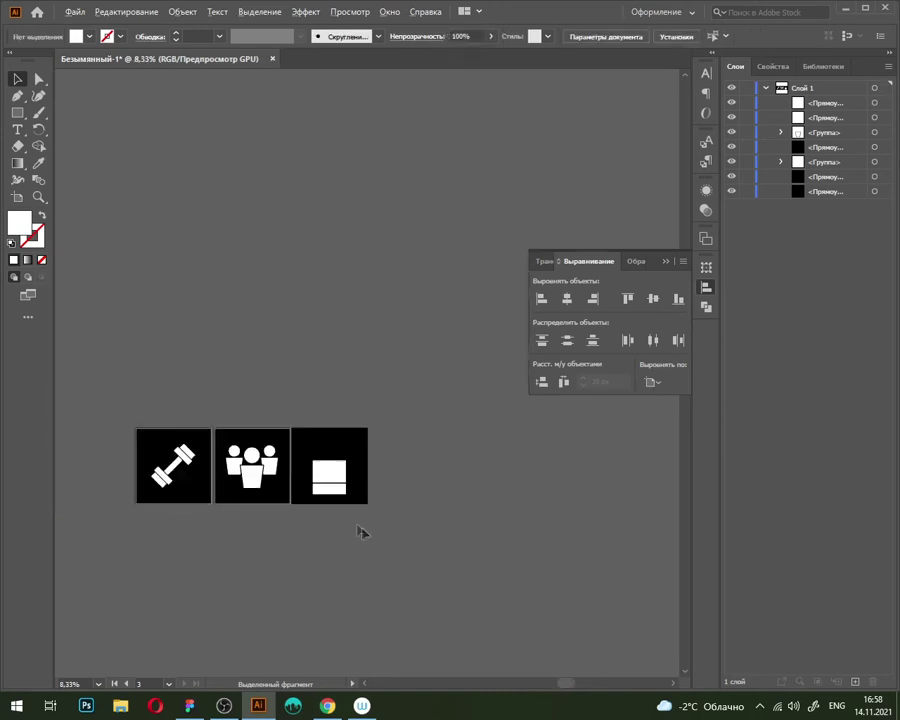
scroll(362, 530, up, 5)
Step: Resize the lower rectangle into a thin band beneath the larger rectangle, then deselect
click(418, 505)
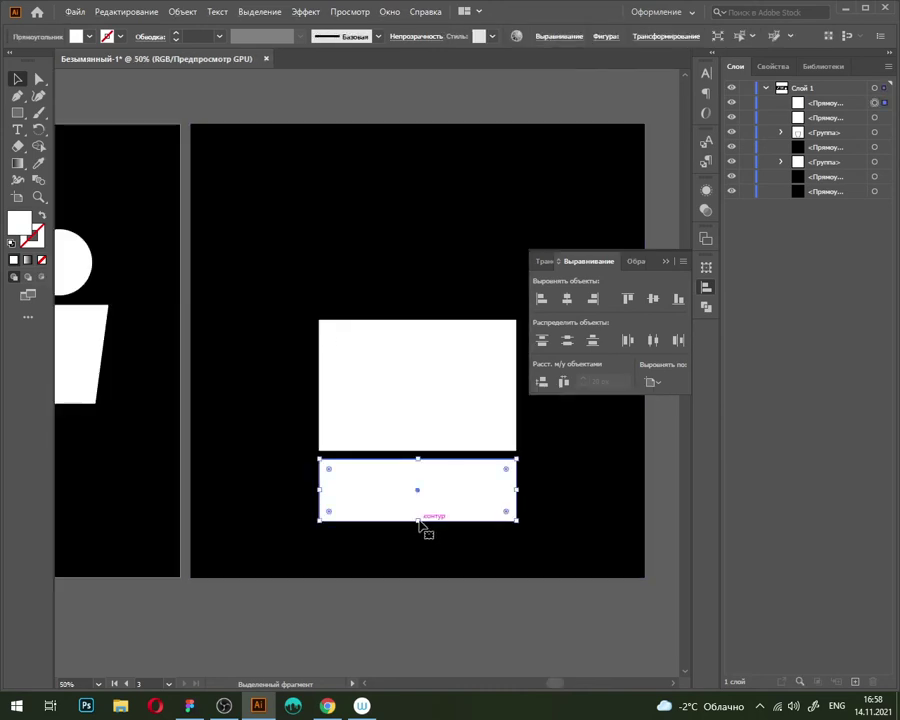
drag(419, 522, 420, 498)
click(416, 604)
scroll(400, 556, down, 4)
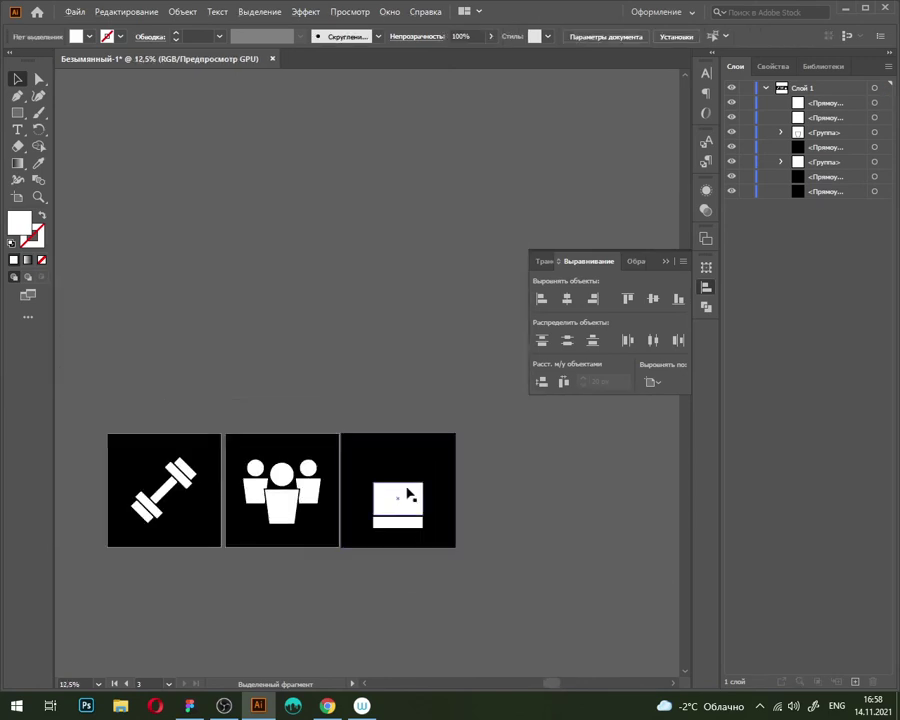
scroll(406, 488, up, 3)
click(412, 582)
shift+click(418, 530)
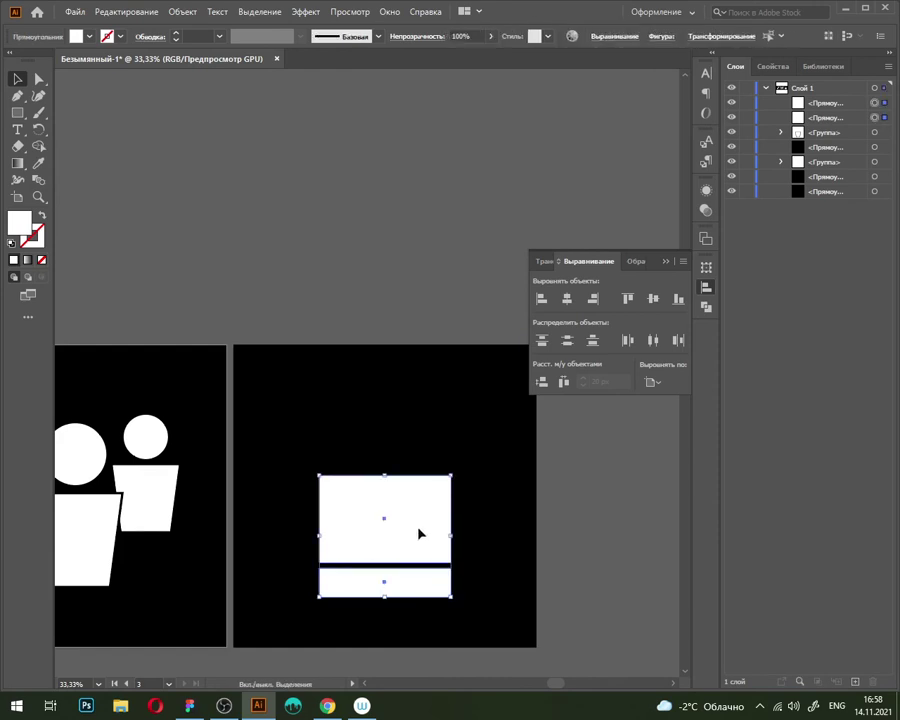
click(604, 476)
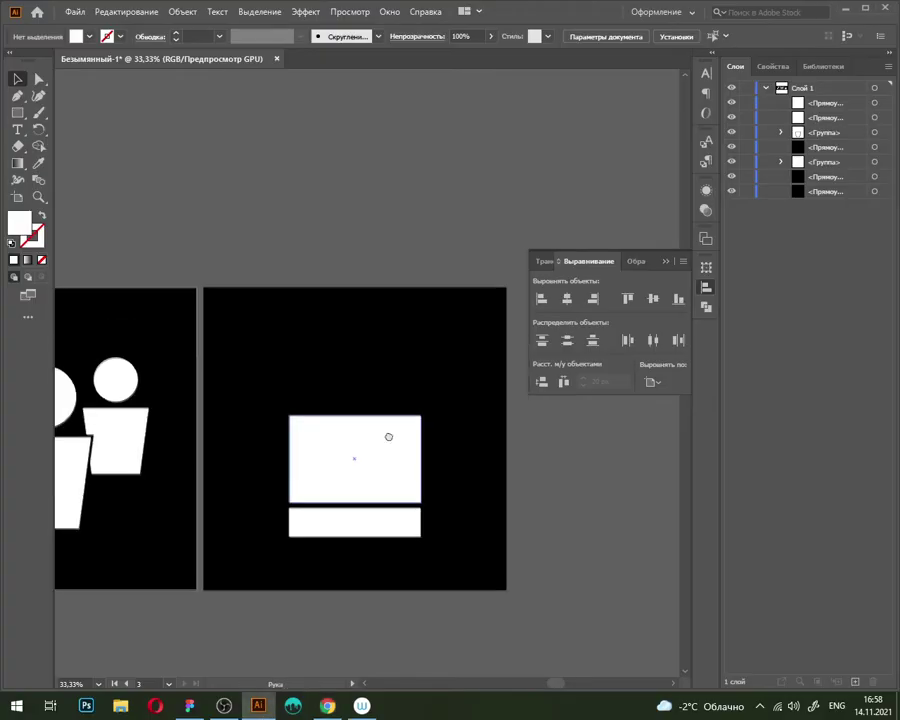
Step: Draw a white circle centred on the upper rectangle's top-left corner
click(17, 112)
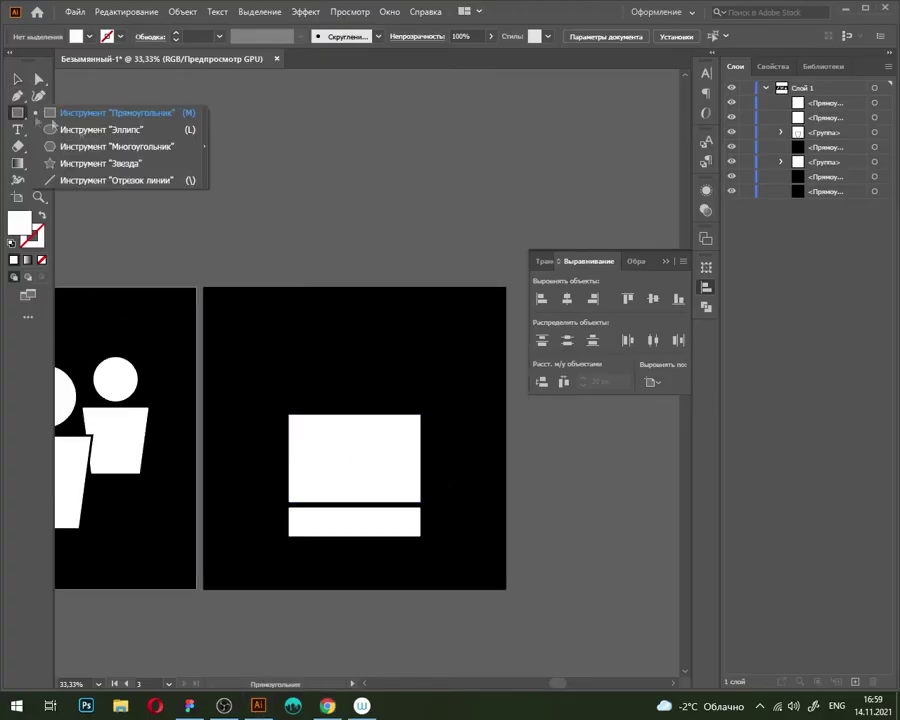
click(90, 129)
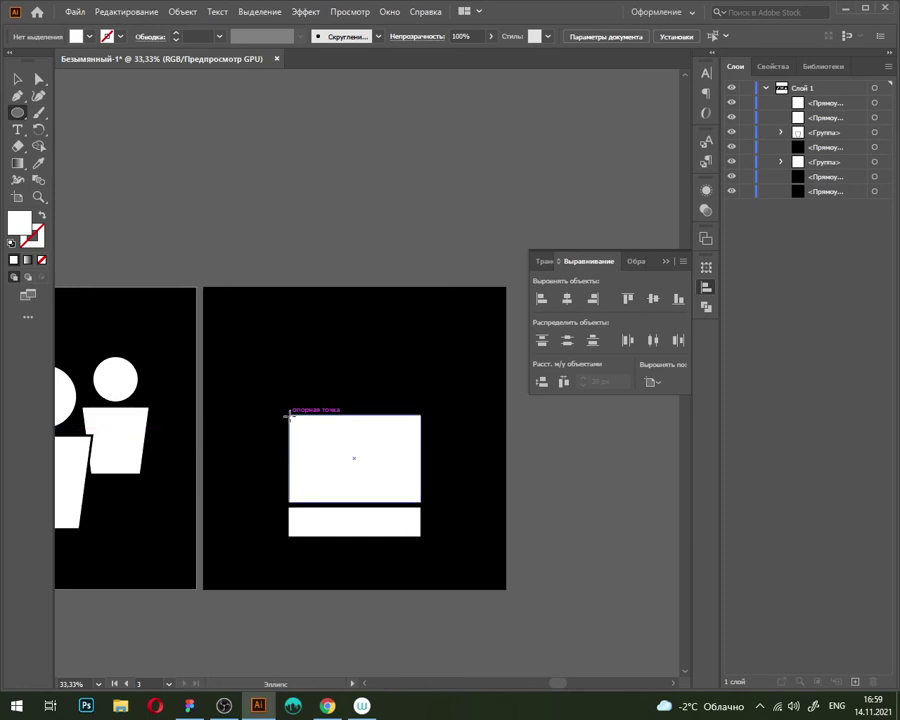
drag(289, 413, 313, 453)
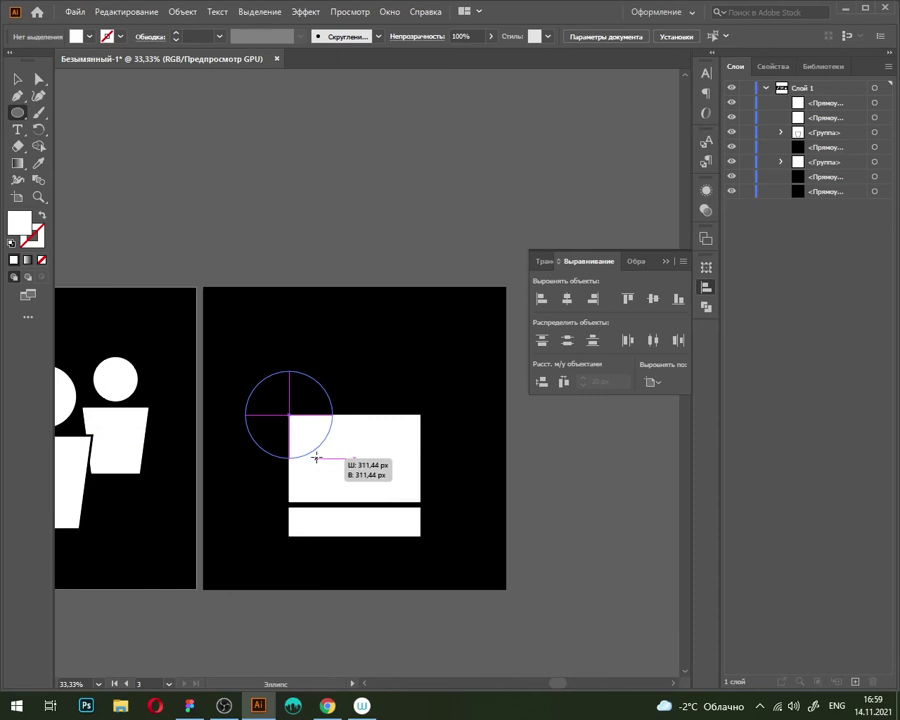
drag(313, 453, 316, 456)
key(v)
click(366, 228)
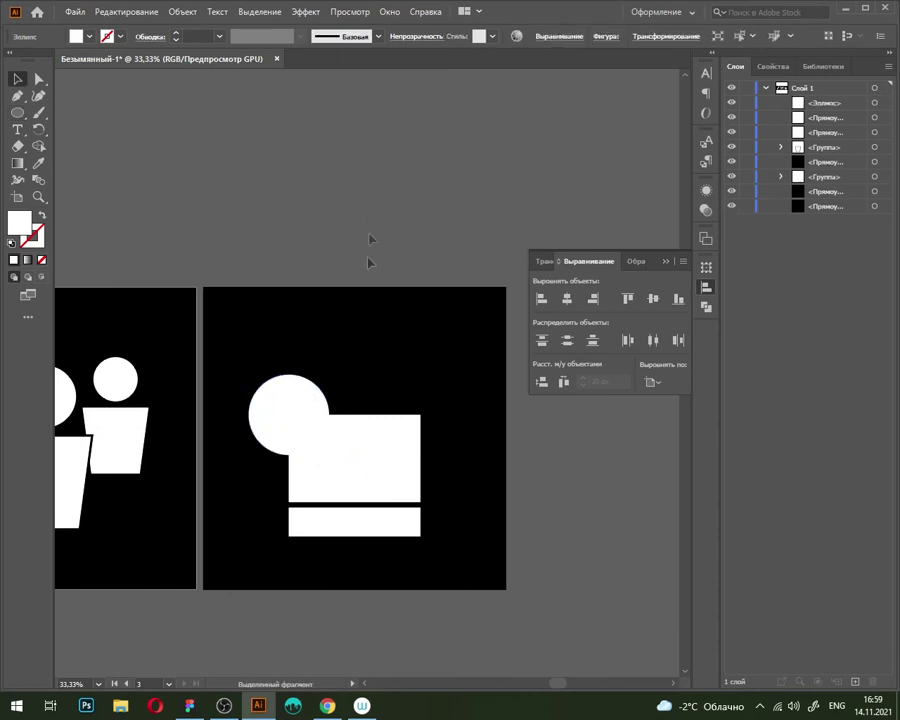
Step: Copy the circle to the rectangle's top-right corner and to the centre of its top edge
click(305, 417)
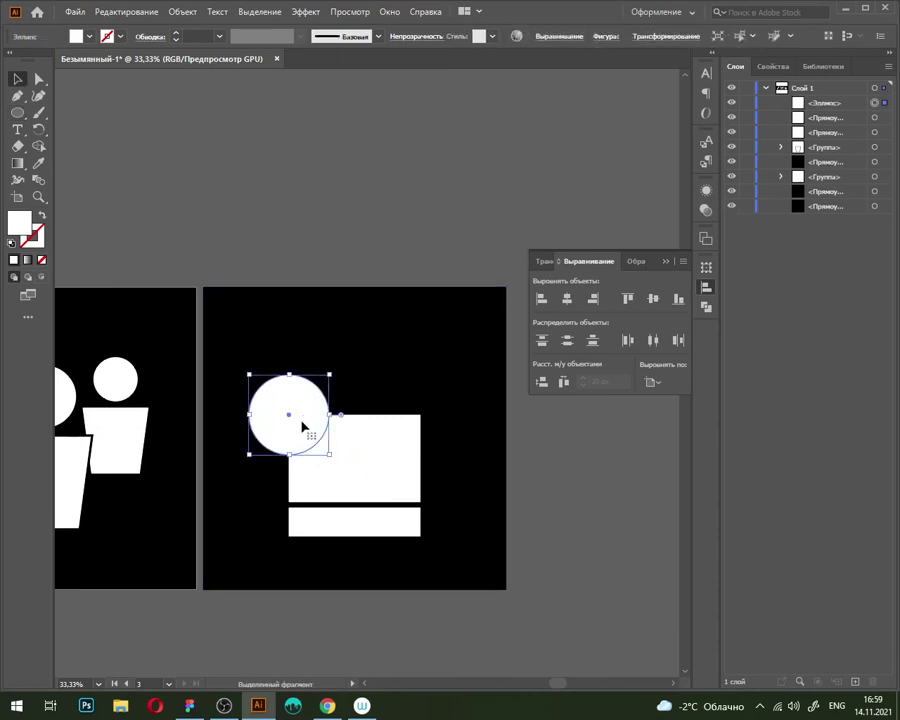
drag(307, 430, 435, 437)
click(446, 217)
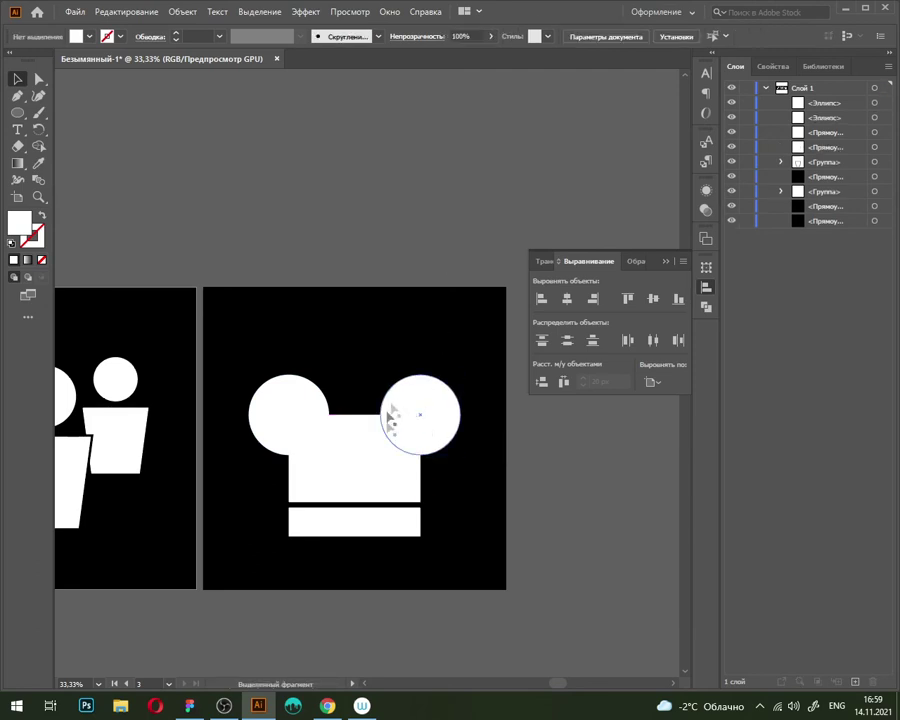
click(442, 433)
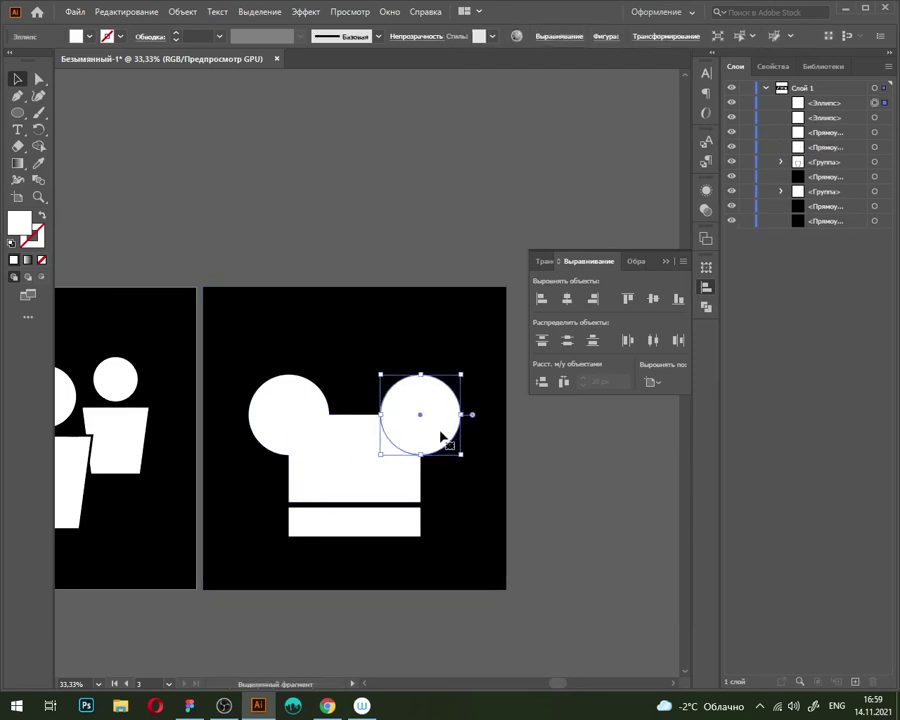
drag(443, 432, 378, 432)
click(412, 244)
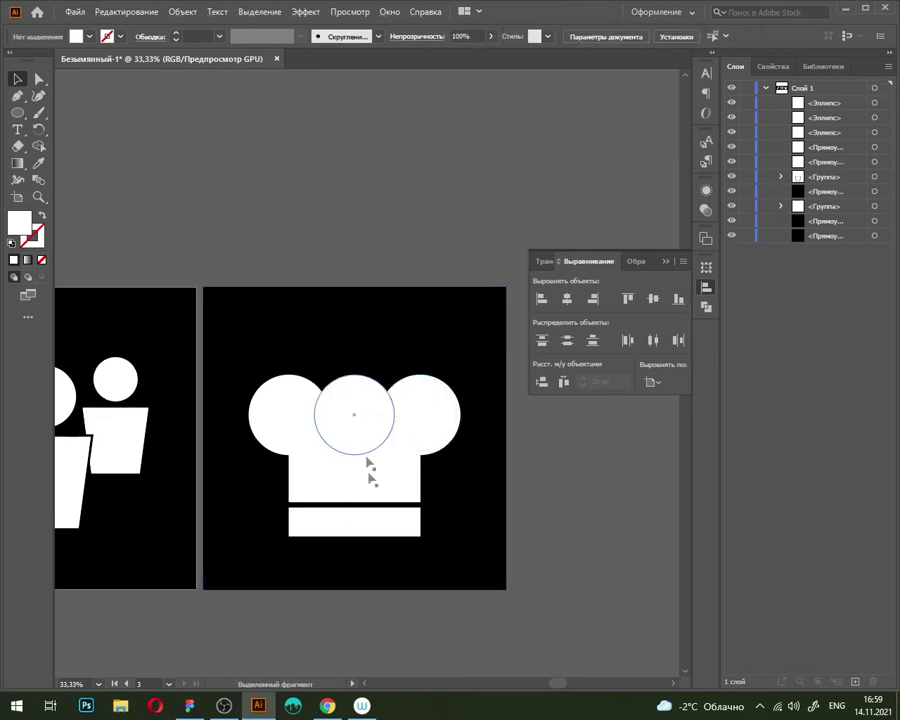
Step: Compare the hat with the browser reference, then select the middle circle
click(323, 710)
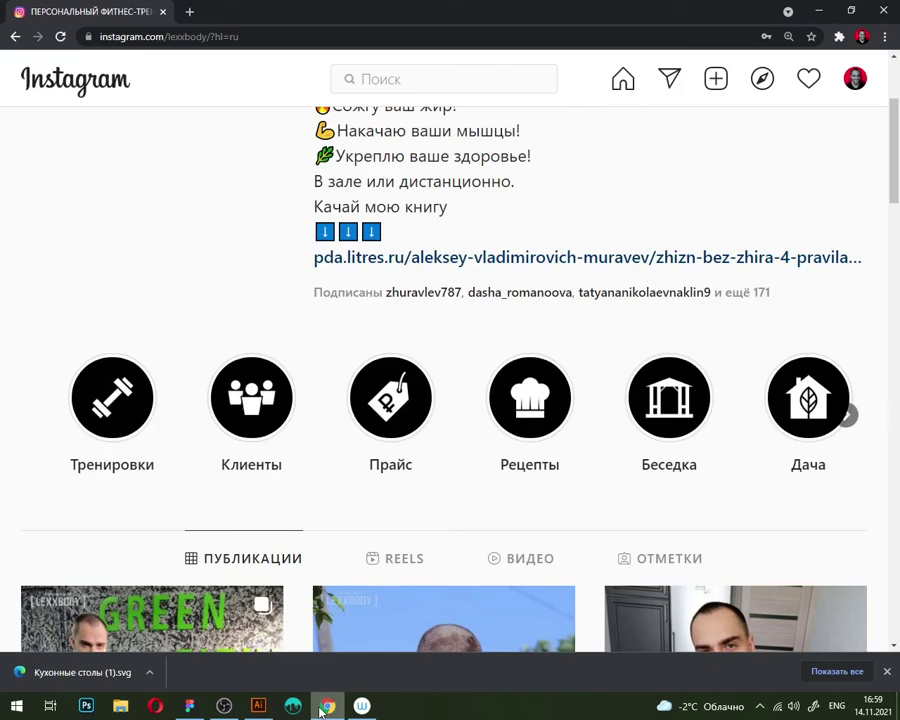
click(323, 710)
click(388, 425)
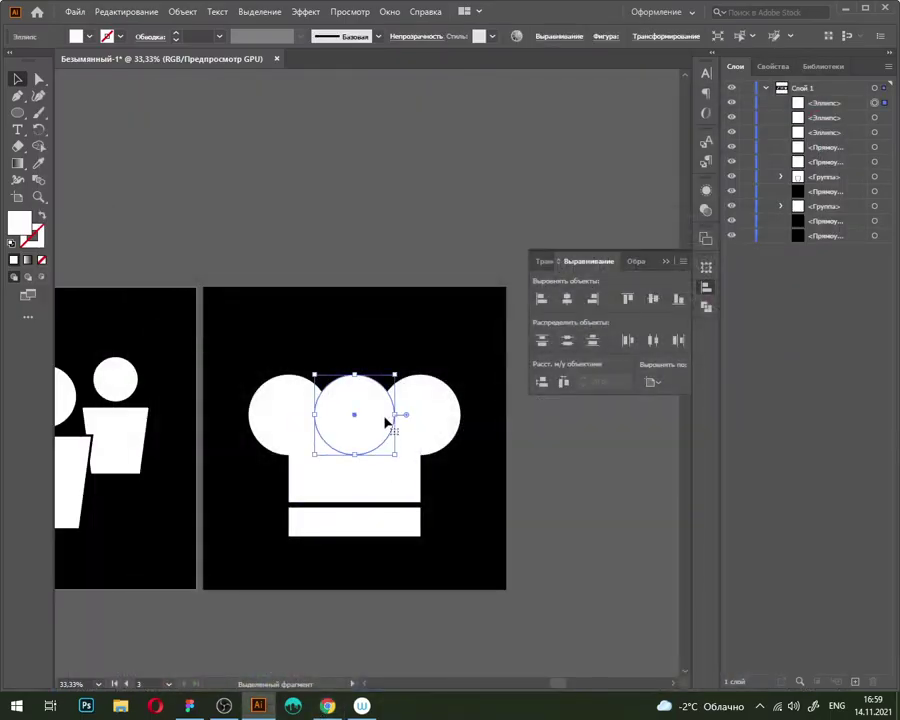
Step: Raise the middle hat circle higher above the rectangle
key(shift+Up)
key(shift+Up)
key(shift+Up)
key(shift+Up)
shift+click(380, 420)
drag(378, 414, 380, 410)
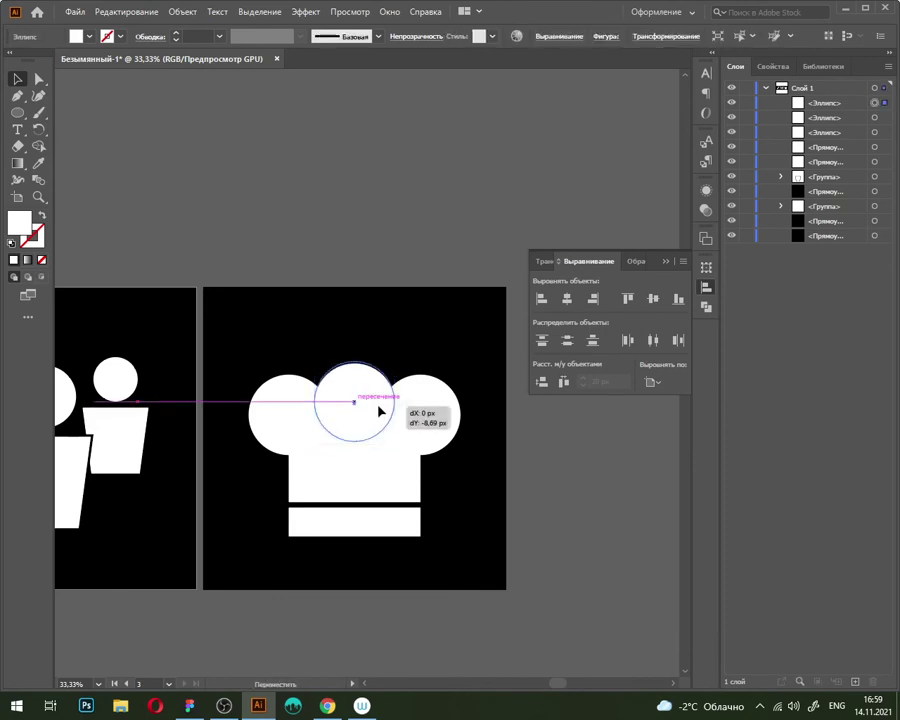
drag(380, 410, 379, 384)
click(394, 202)
click(356, 412)
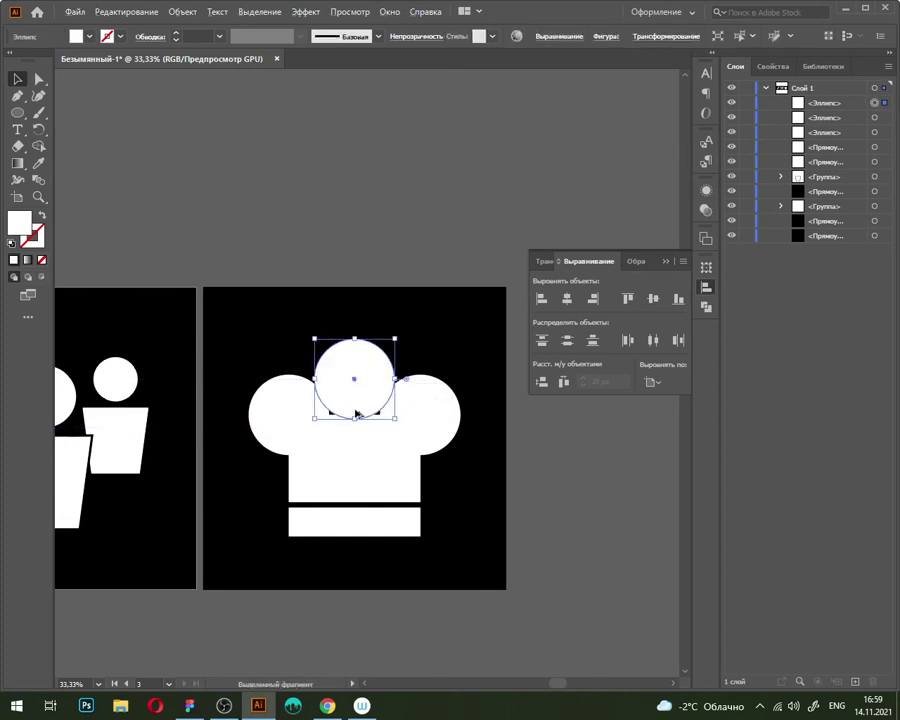
scroll(356, 412, up, 2)
scroll(356, 310, down, 4)
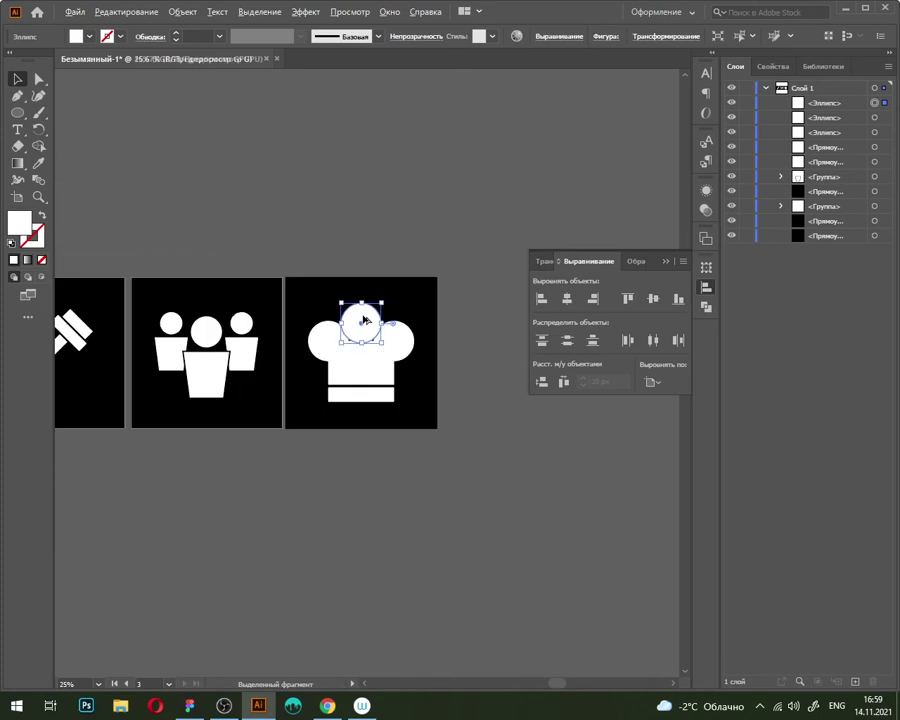
click(490, 502)
scroll(362, 300, up, 2)
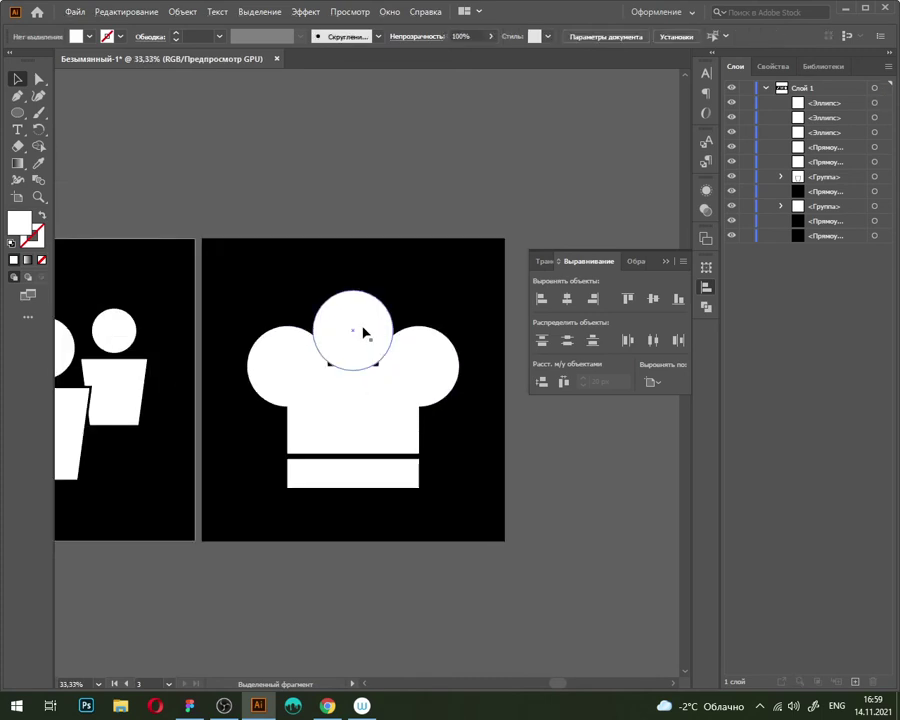
Step: Enlarge the top hat circle moderately from its centre
click(364, 330)
drag(394, 371, 492, 468)
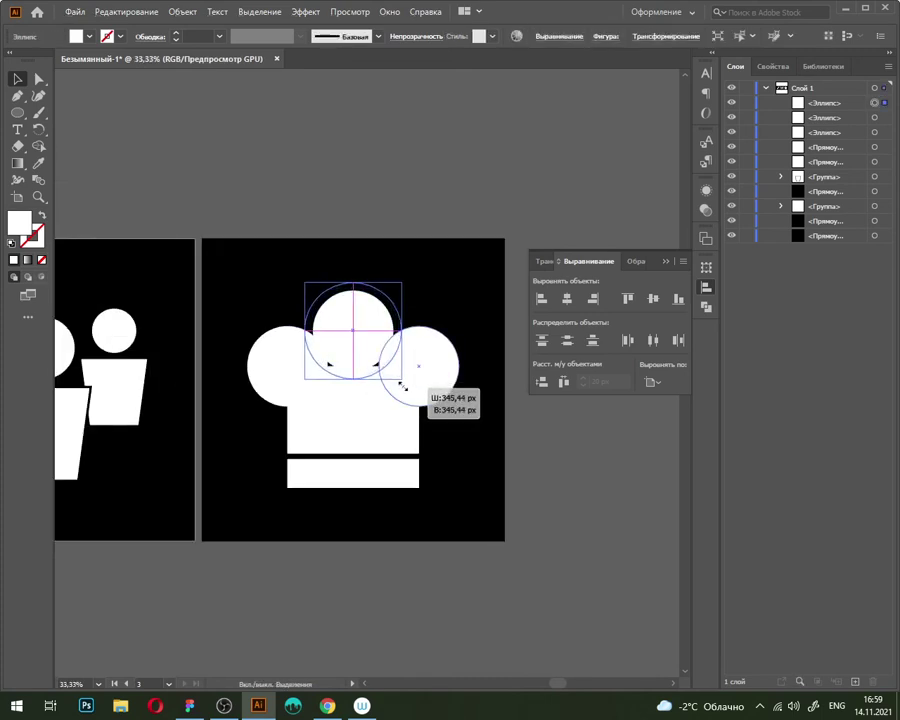
key(ctrl+z)
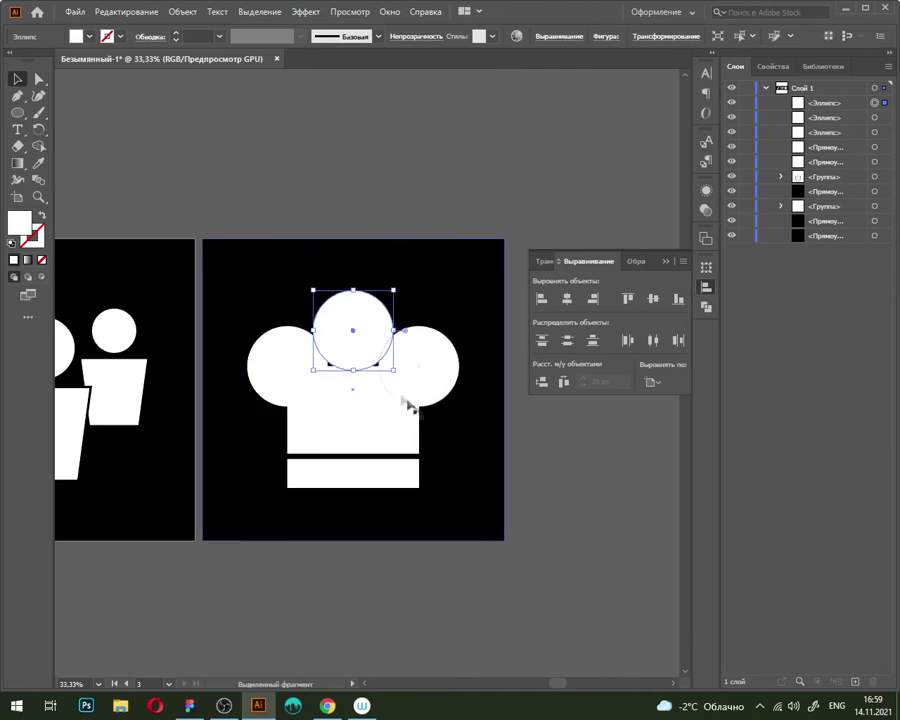
drag(394, 372, 400, 382)
click(562, 442)
Step: Nudge the left and right hat circles slightly inward toward the centre
key(ctrl+minus)
key(ctrl+minus)
key(ctrl+minus)
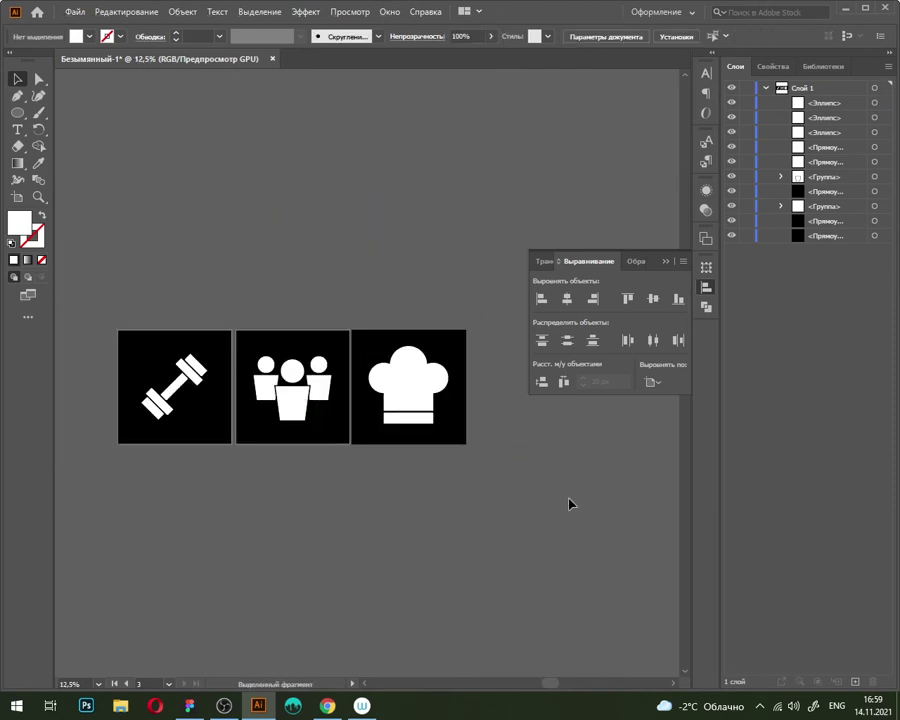
scroll(428, 376, up, 4)
scroll(548, 466, down, 3)
drag(569, 484, 502, 460)
click(396, 398)
scroll(352, 416, up, 3)
click(352, 416)
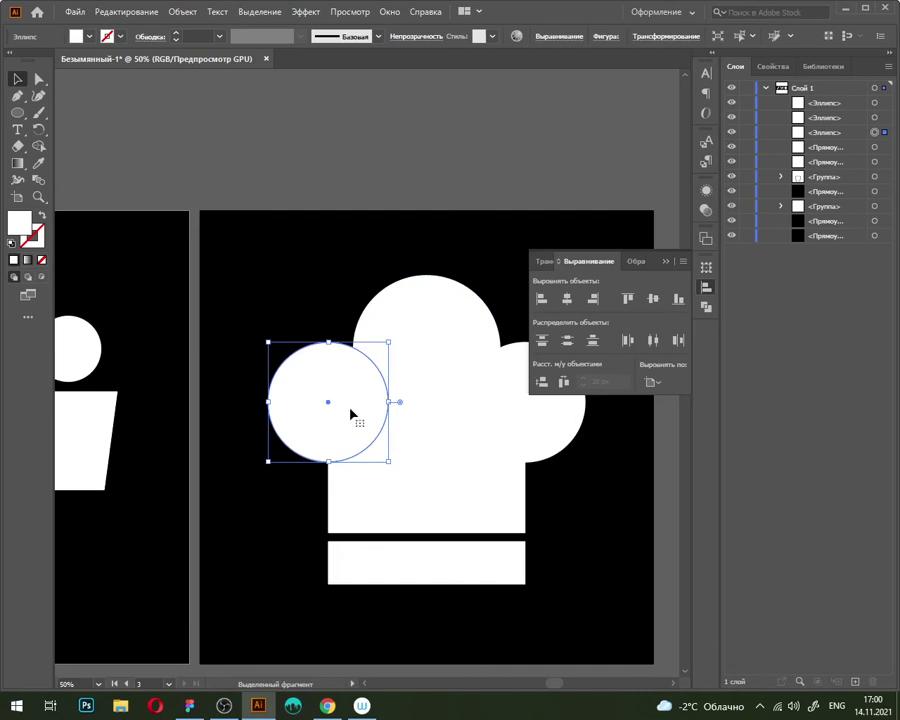
key(shift+Right)
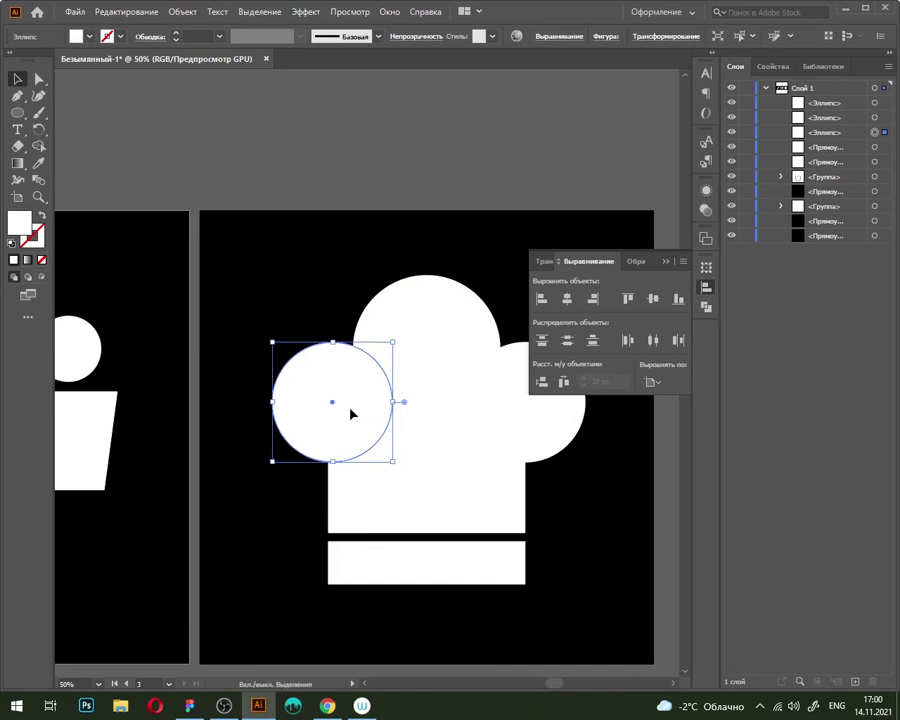
click(533, 425)
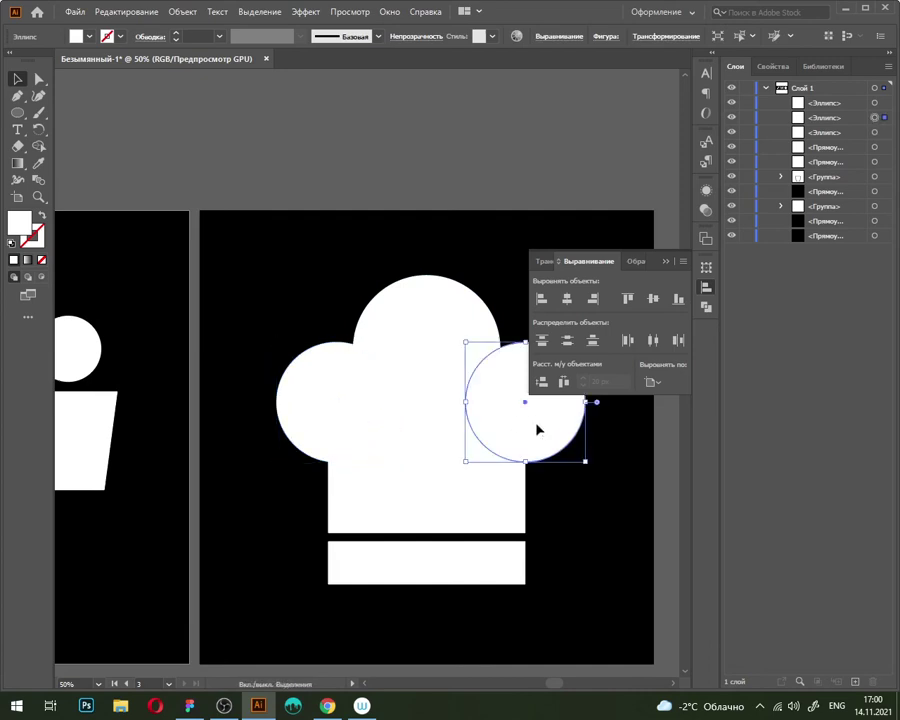
key(shift+Left)
key(shift+Left)
key(shift+Left)
Step: Zoom out to view all three icons side by side
key(ctrl+minus)
key(ctrl+minus)
click(478, 192)
key(ctrl+minus)
key(ctrl+minus)
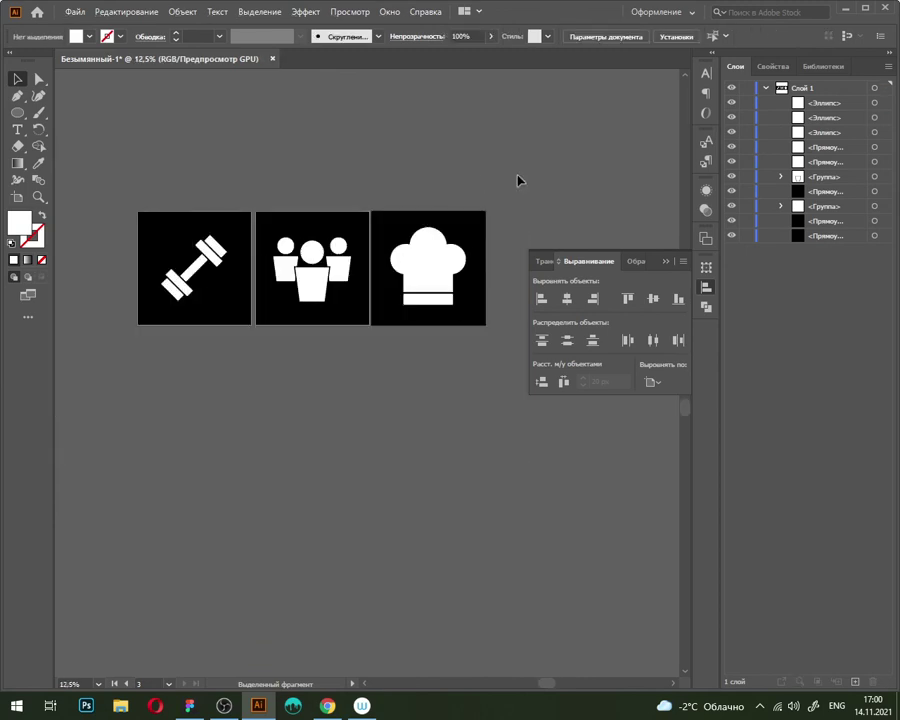
Step: With the Pen tool active, set fill to none and stroke to black 000000
scroll(505, 205, up, 3)
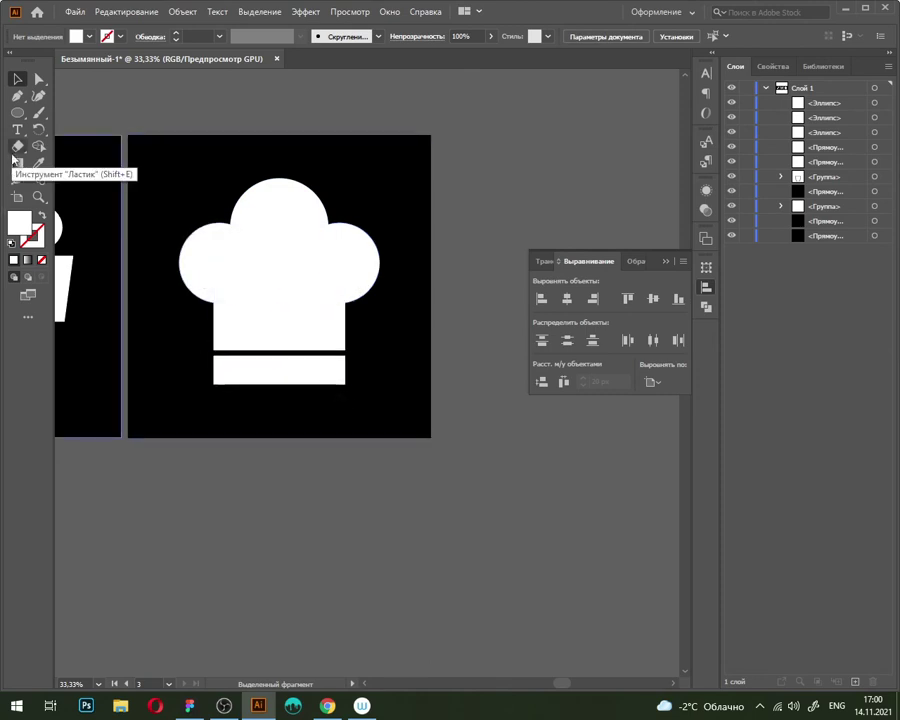
click(17, 97)
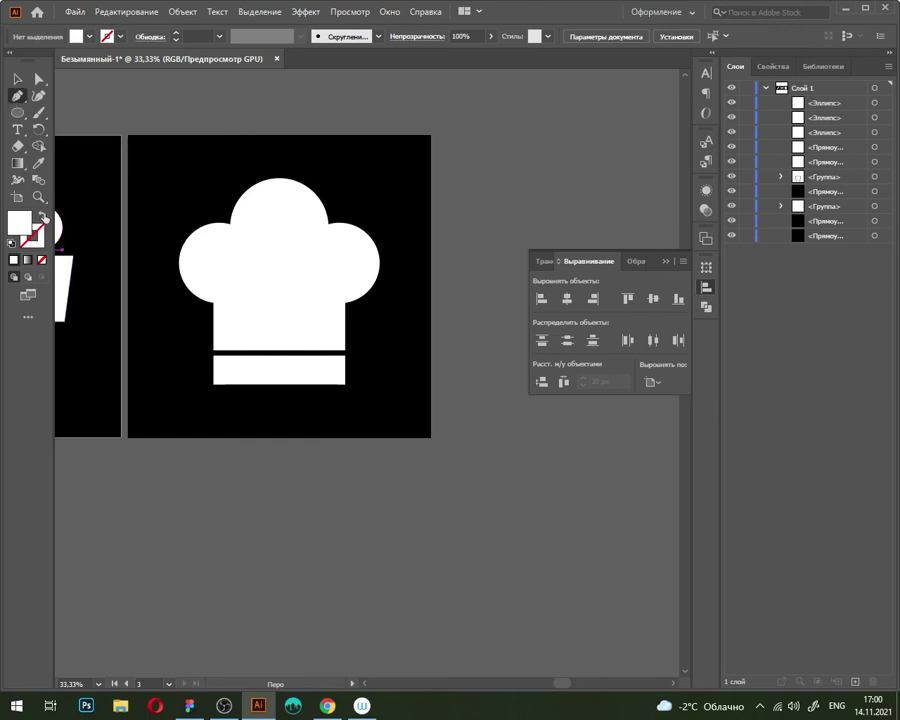
click(44, 216)
double_click(31, 235)
drag(490, 300, 481, 325)
click(821, 146)
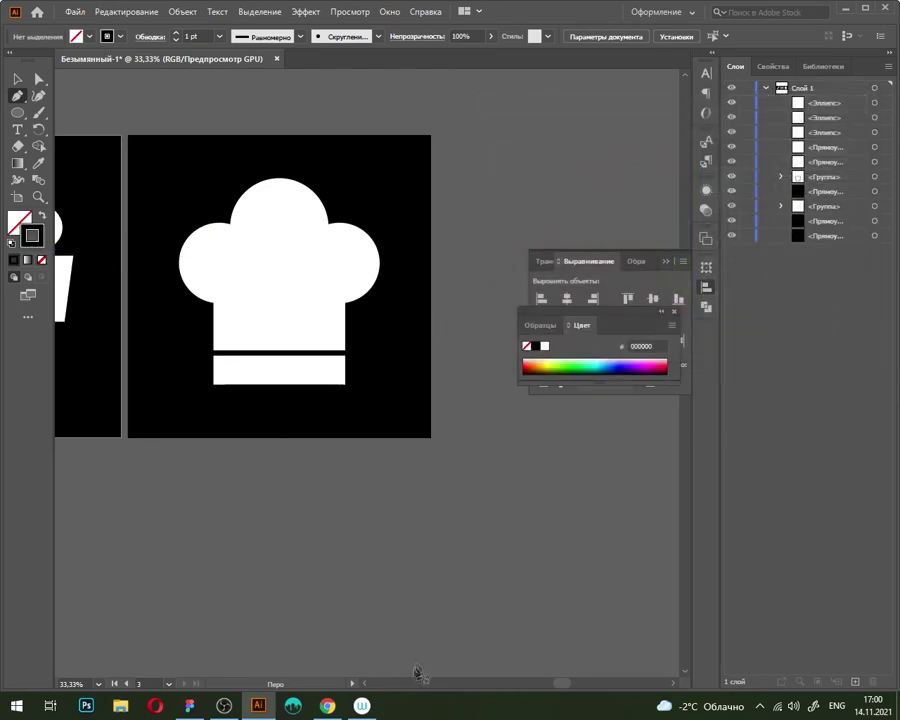
click(327, 706)
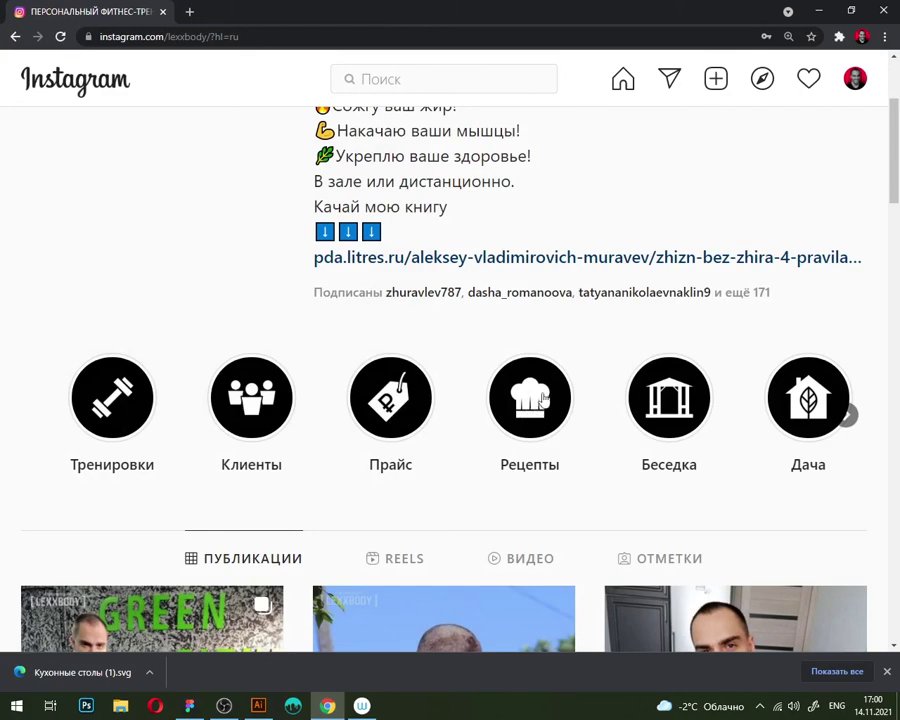
click(258, 706)
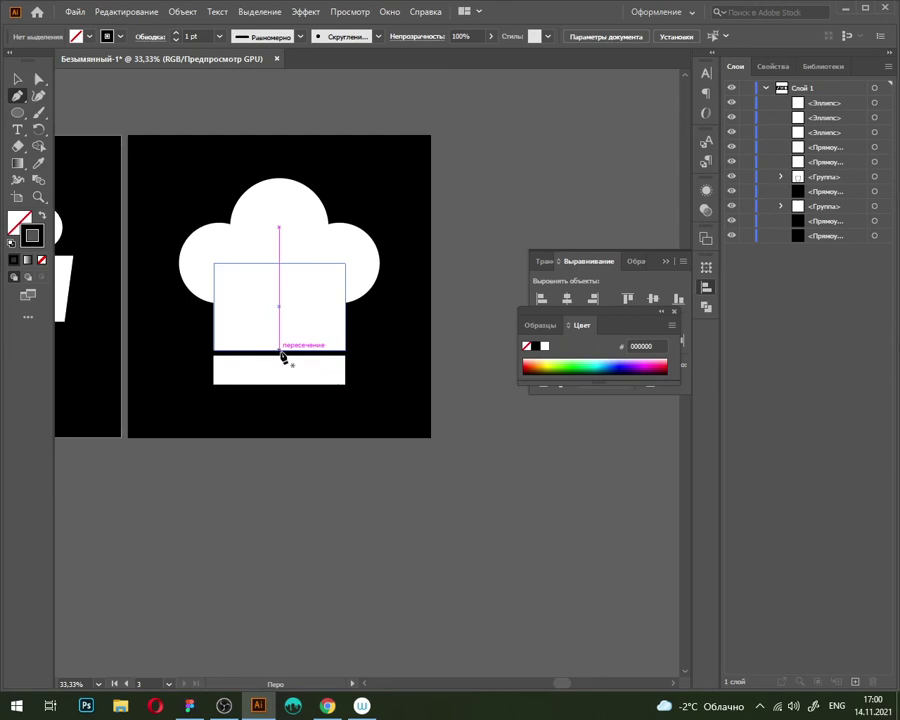
Step: Draw a vertical line from the hat band up into the hat body
click(280, 350)
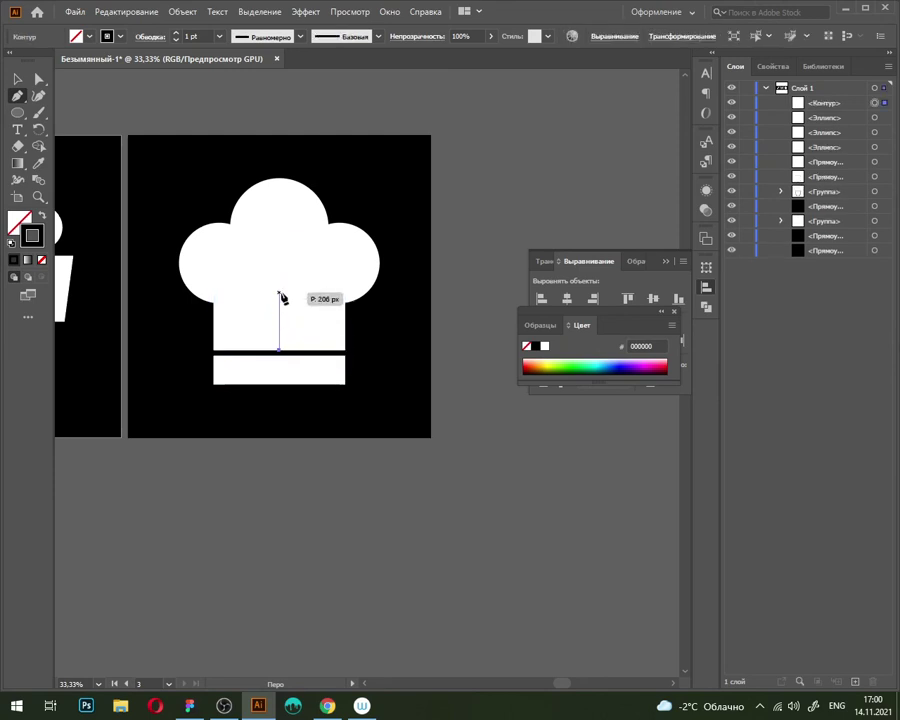
click(281, 291)
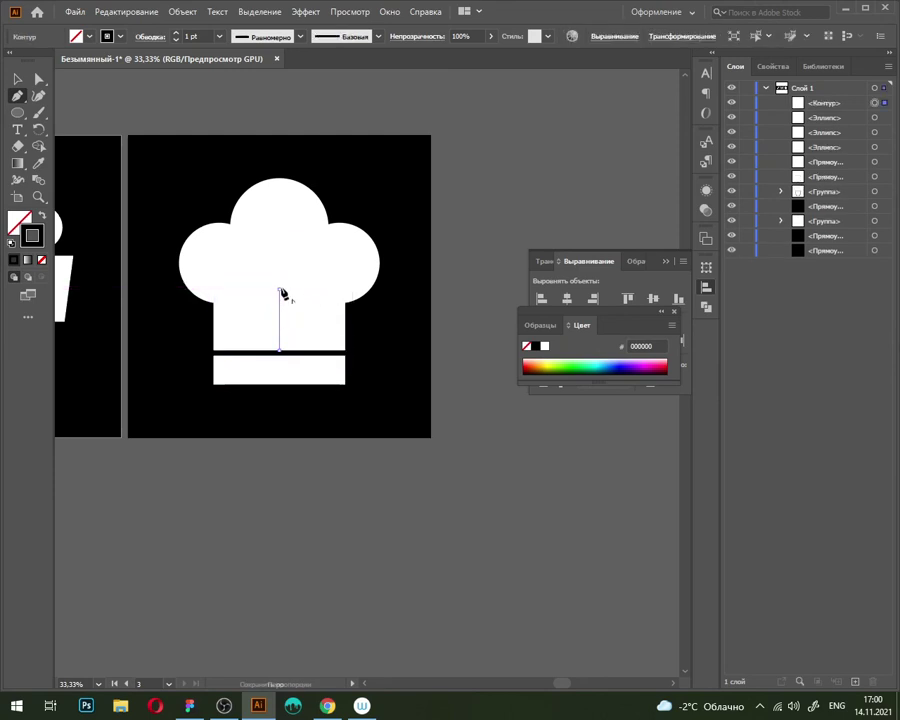
key(v)
click(320, 336)
alt+scroll(300, 310, up, 1)
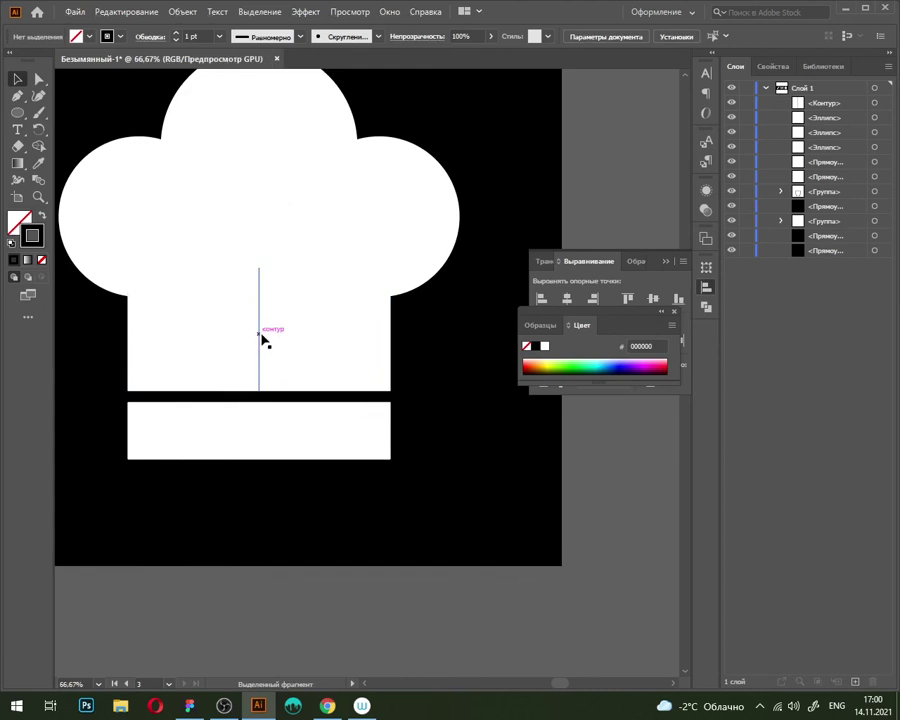
click(260, 336)
Step: Give the line a 20 pt stroke with Width Profile 4 so it tapers to a point
click(177, 38)
click(177, 38)
click(177, 38)
click(177, 38)
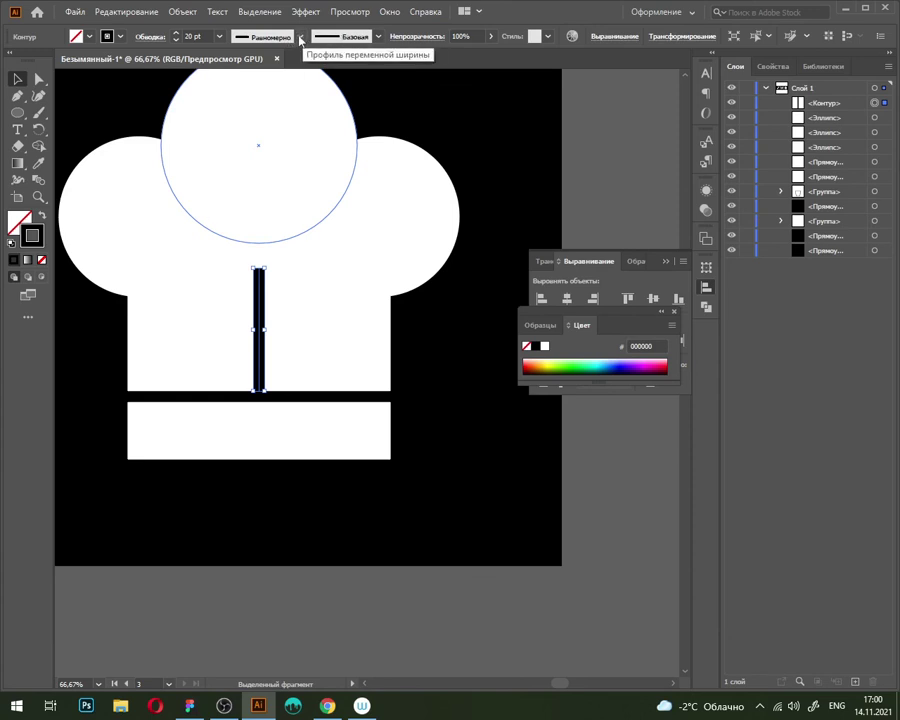
click(300, 40)
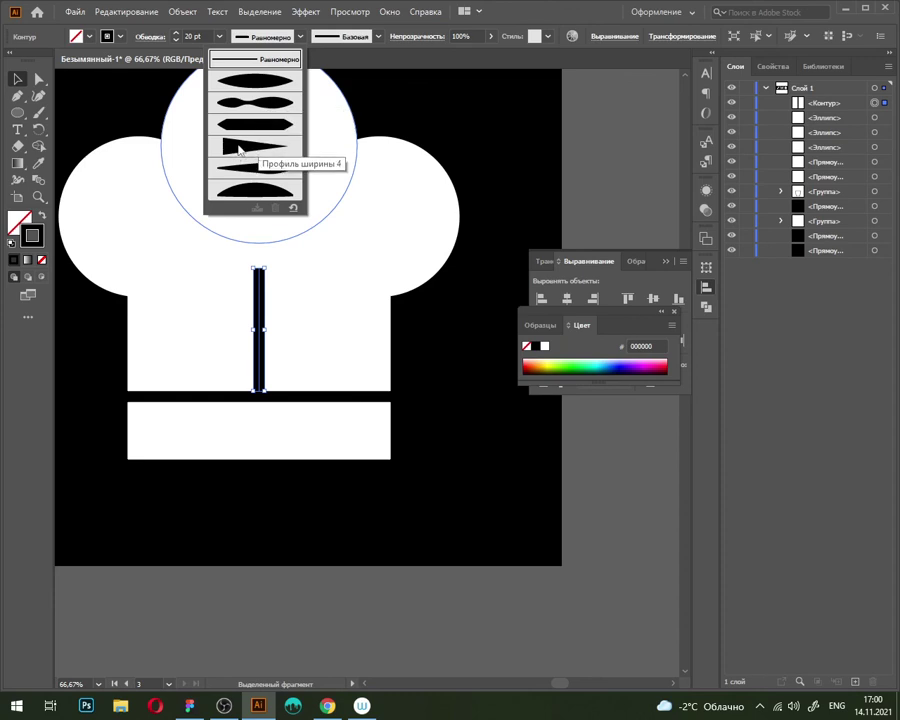
click(239, 149)
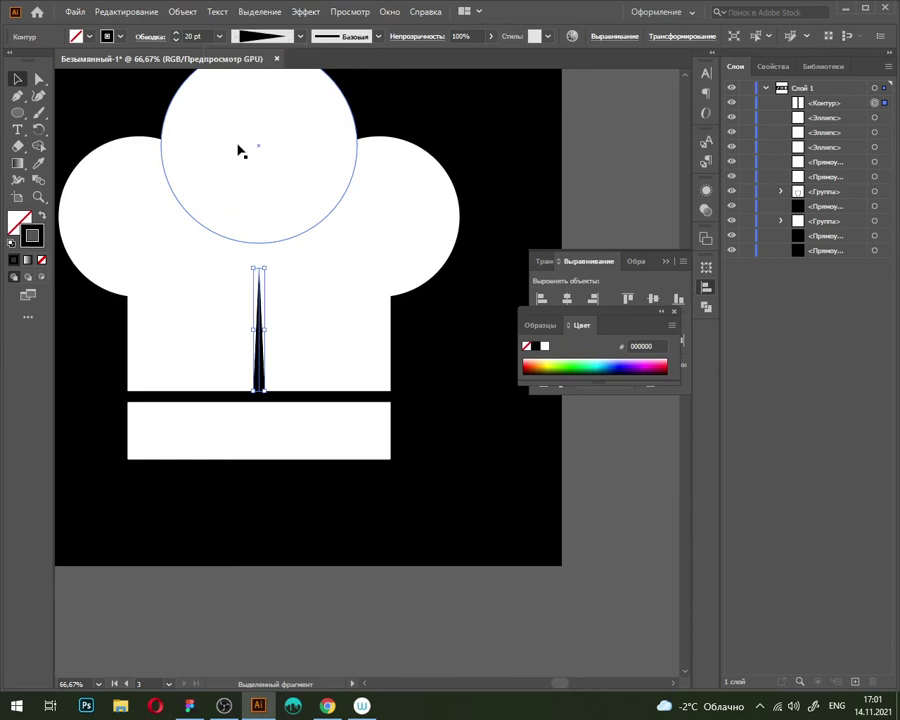
click(326, 616)
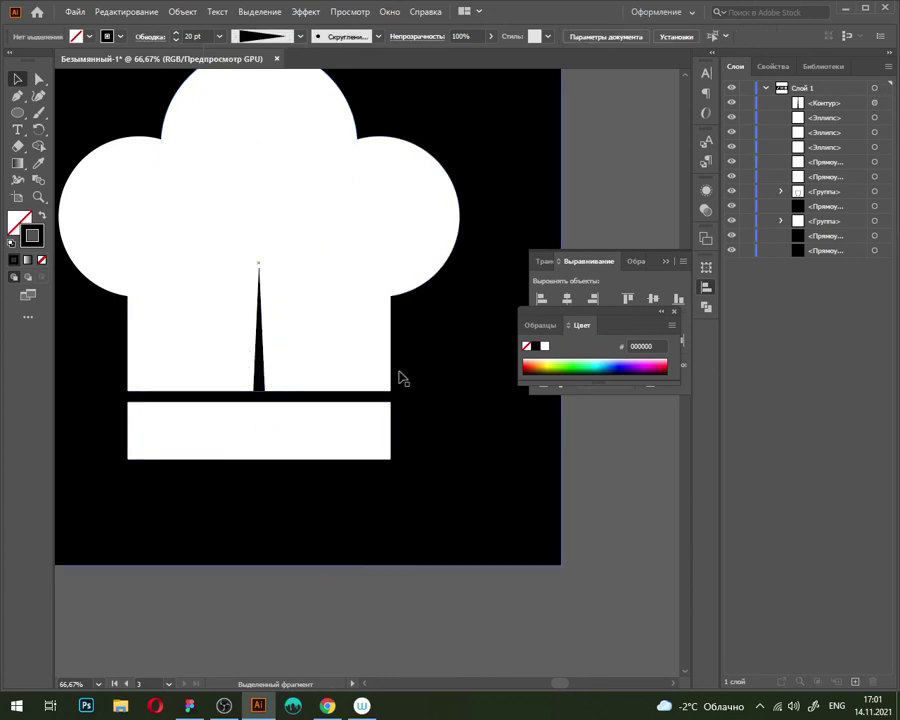
alt+scroll(278, 322, down, 3)
alt+scroll(289, 301, up, 5)
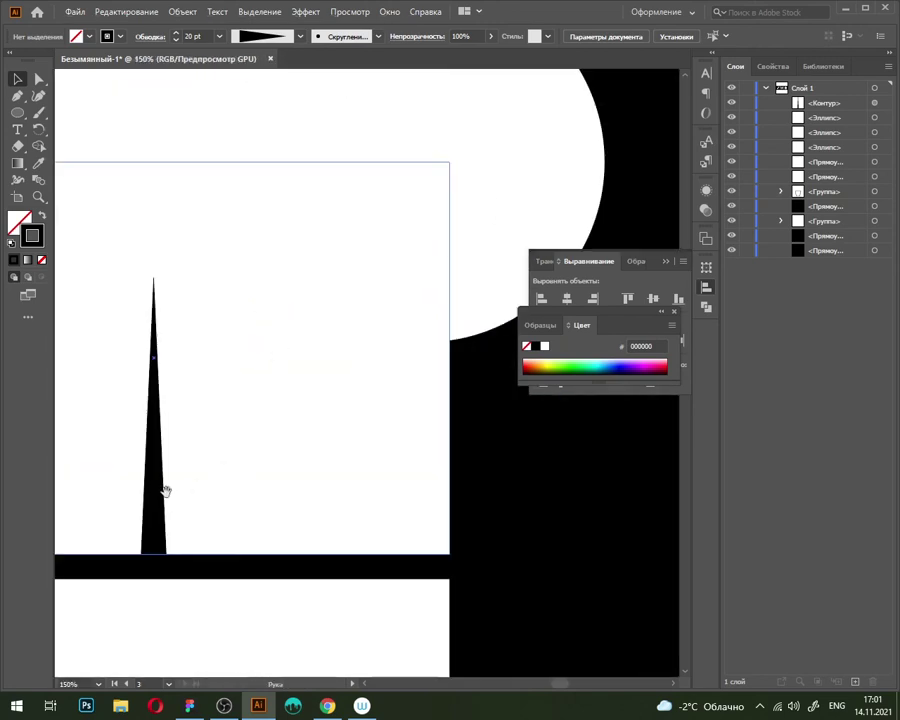
drag(165, 490, 265, 462)
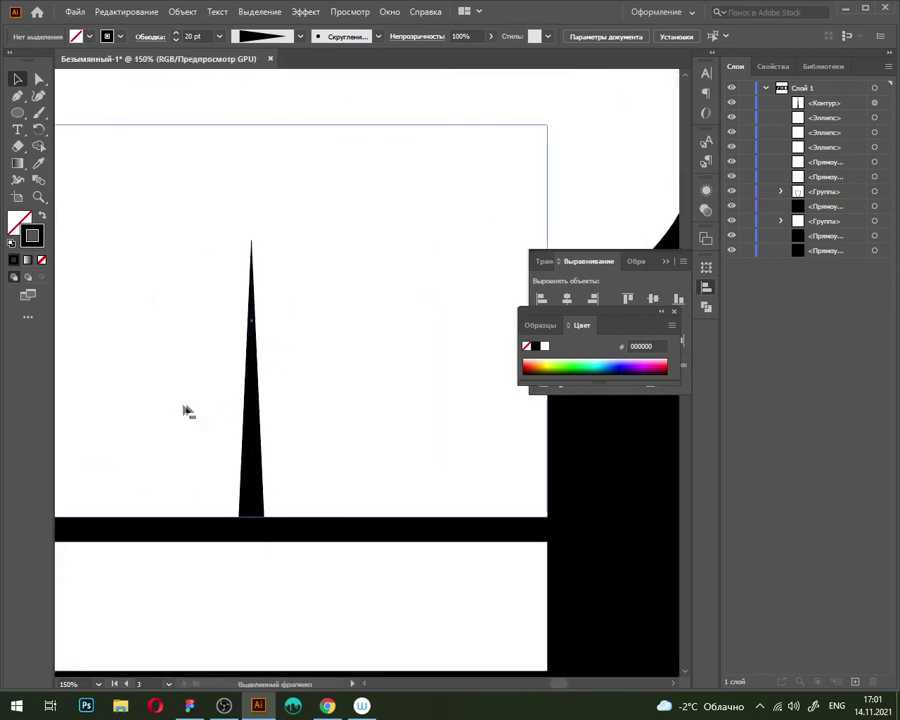
drag(145, 405, 195, 418)
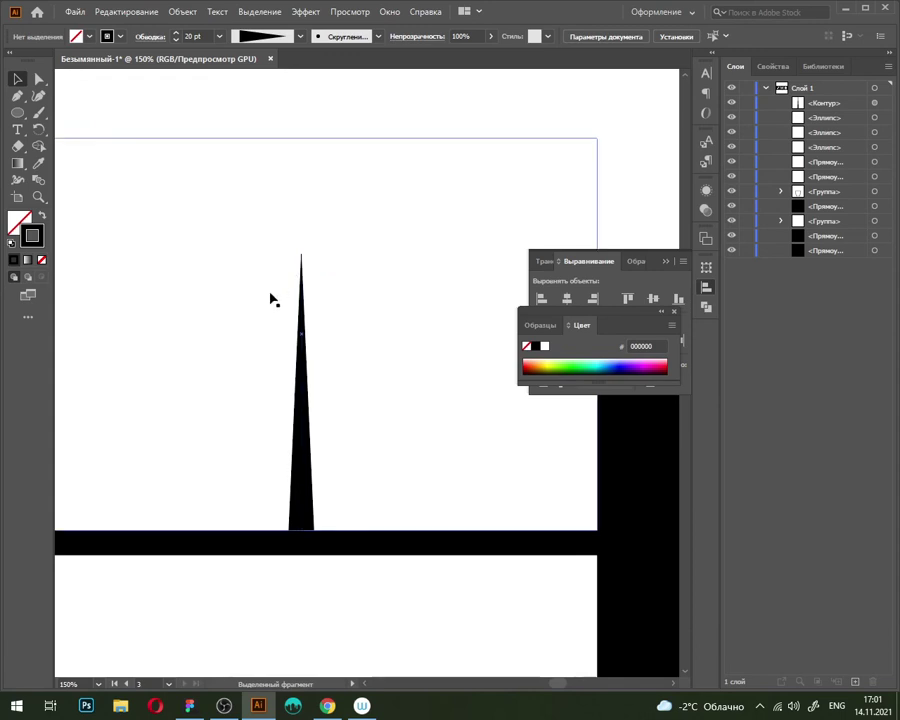
key(p)
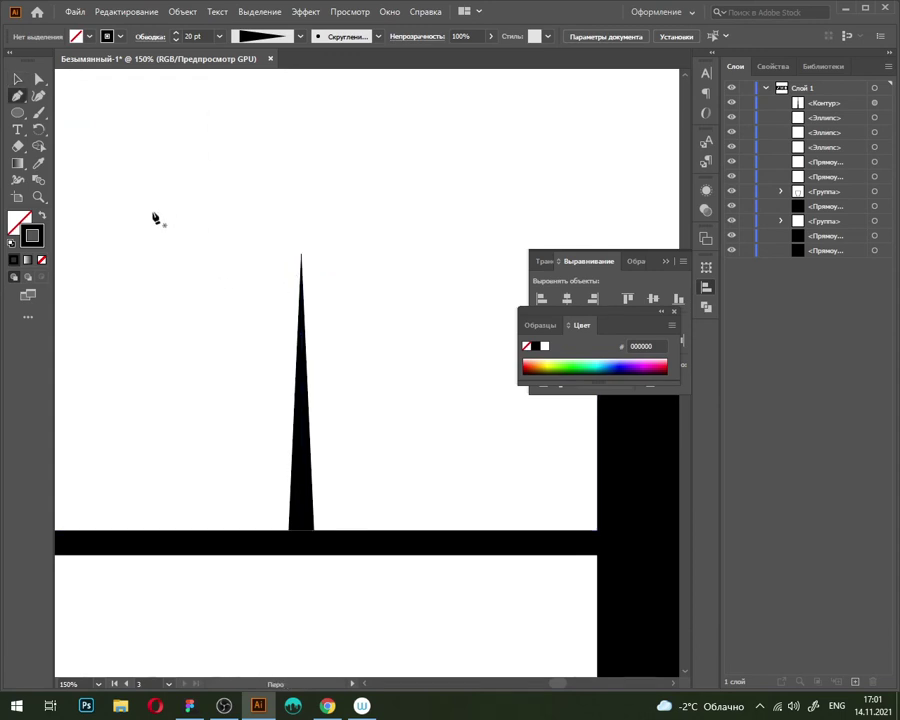
click(146, 202)
click(146, 352)
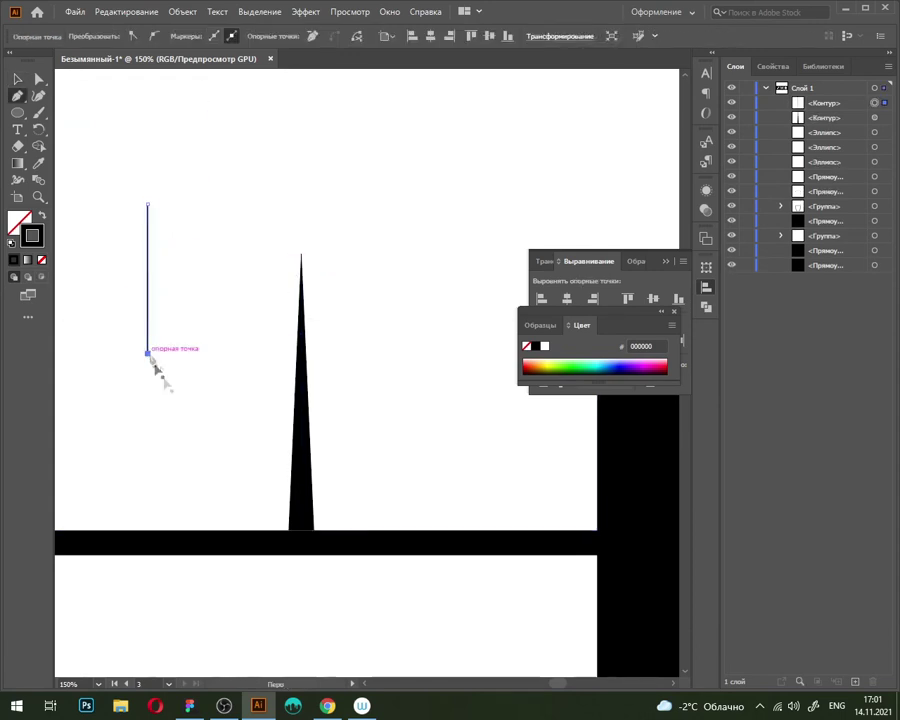
key(v)
click(176, 296)
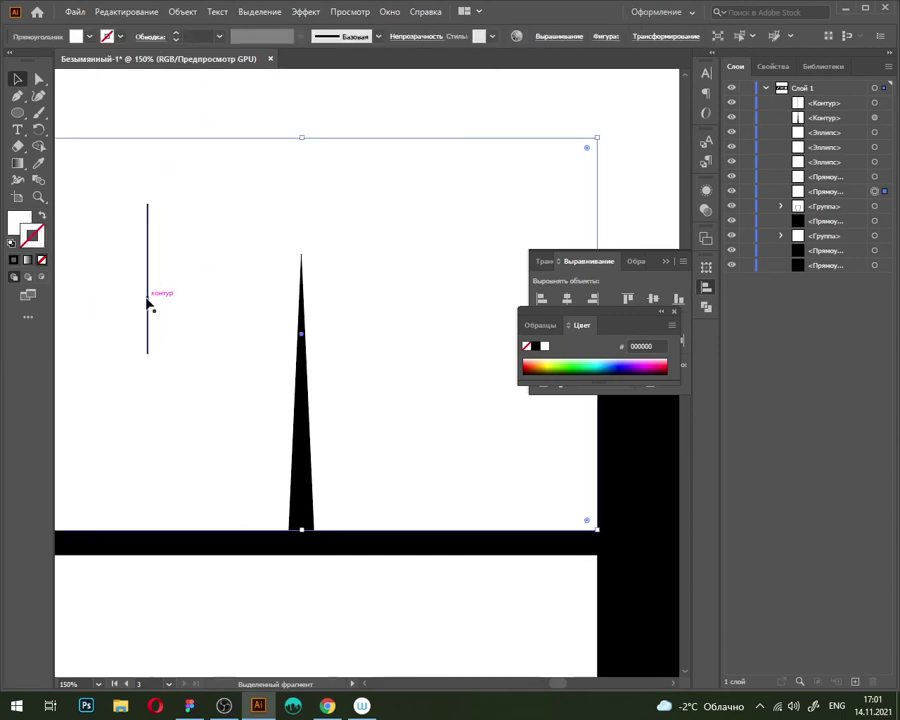
click(148, 300)
click(190, 36)
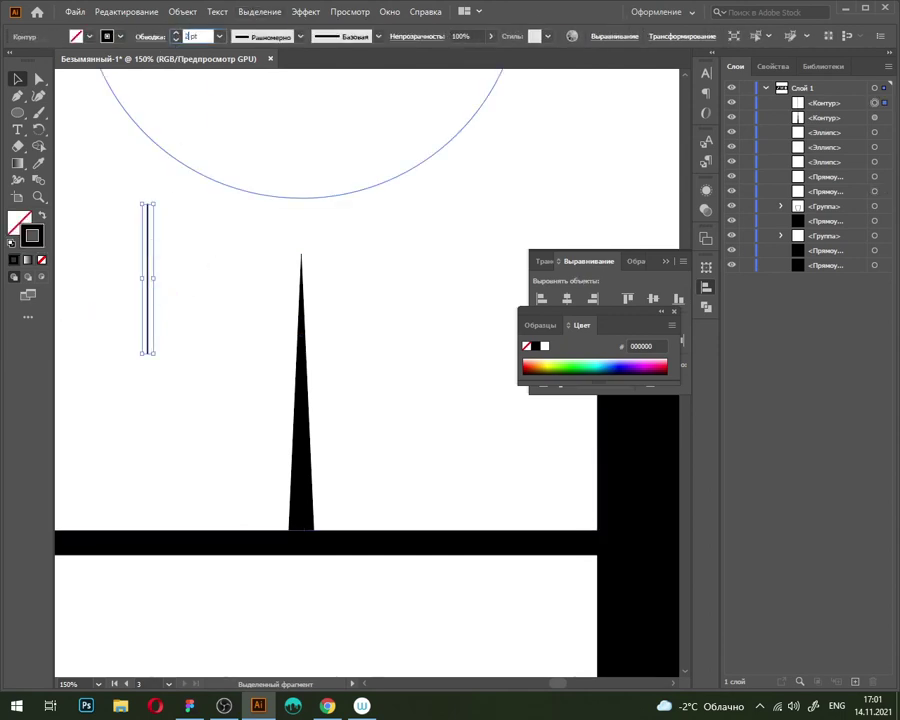
text(20)
key(Return)
click(263, 36)
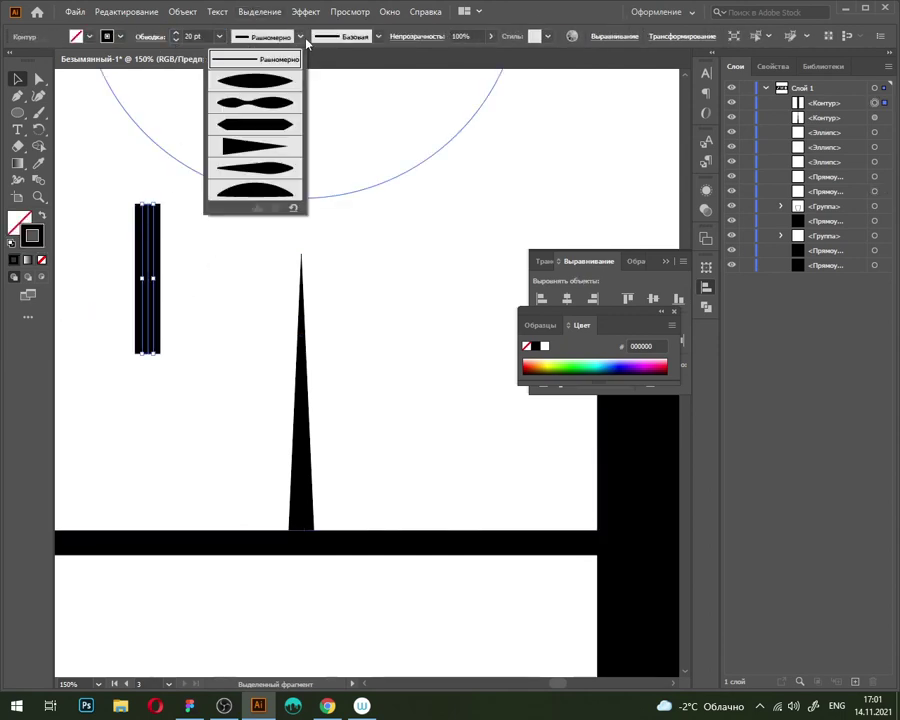
click(252, 150)
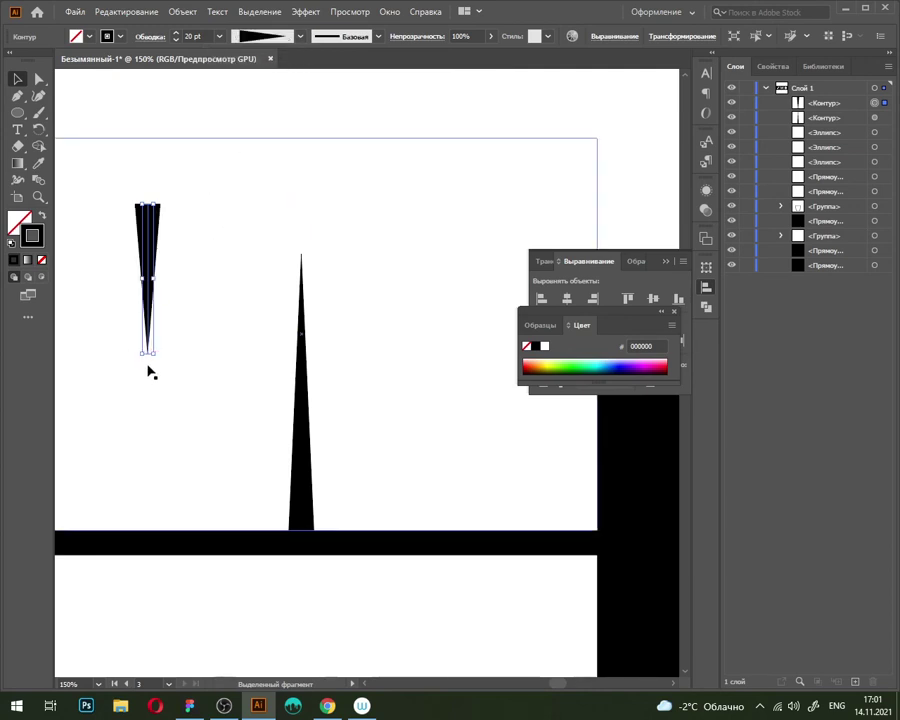
key(Delete)
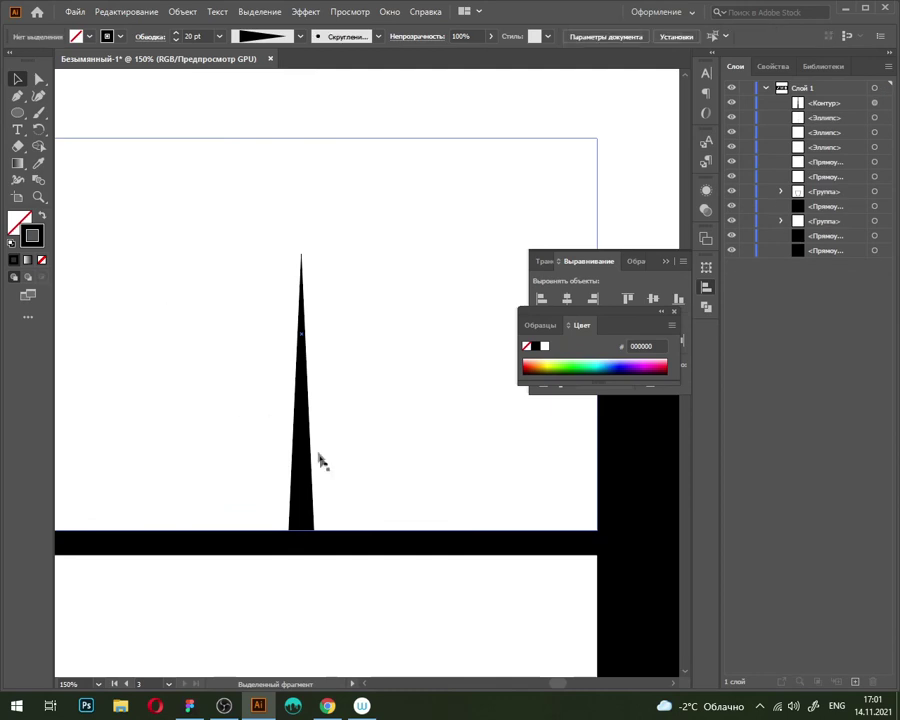
scroll(213, 280, down, 3)
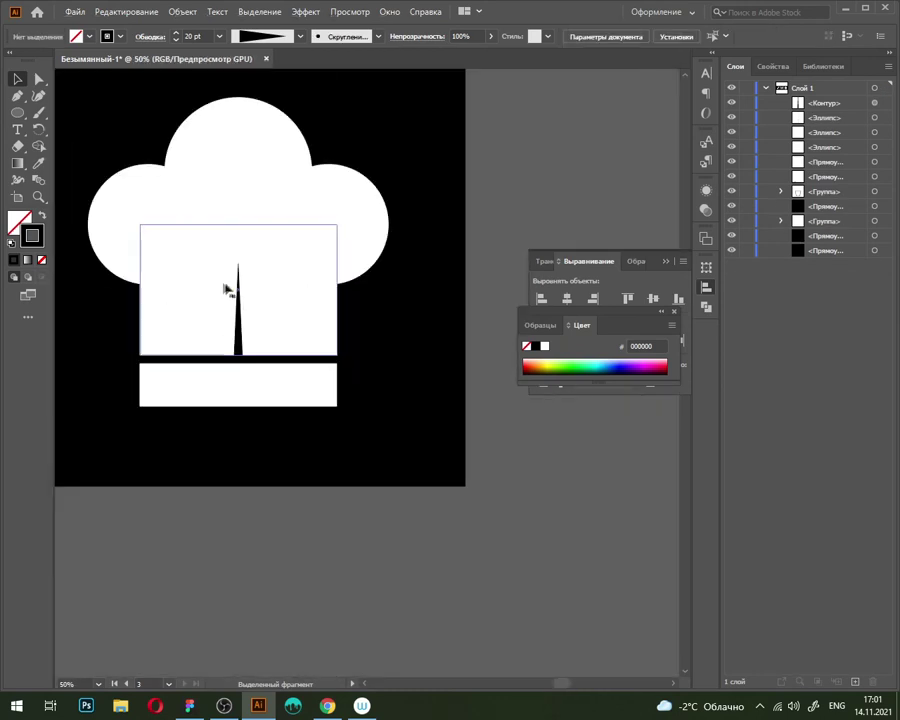
key(p)
Step: Draw a diagonal line rising to the right inside the hat body
click(268, 323)
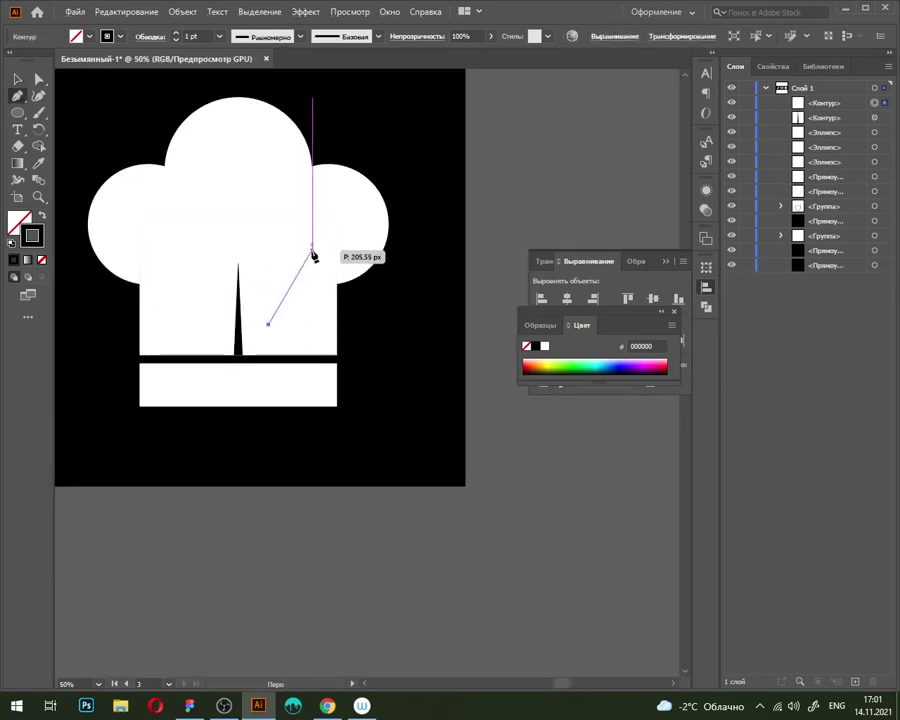
click(312, 256)
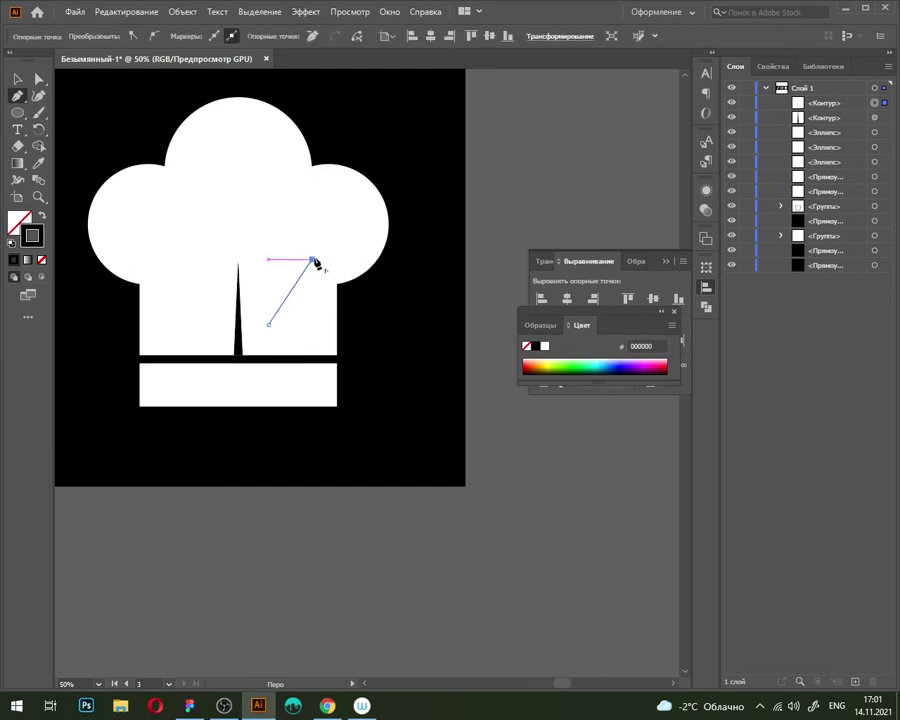
key(v)
click(294, 552)
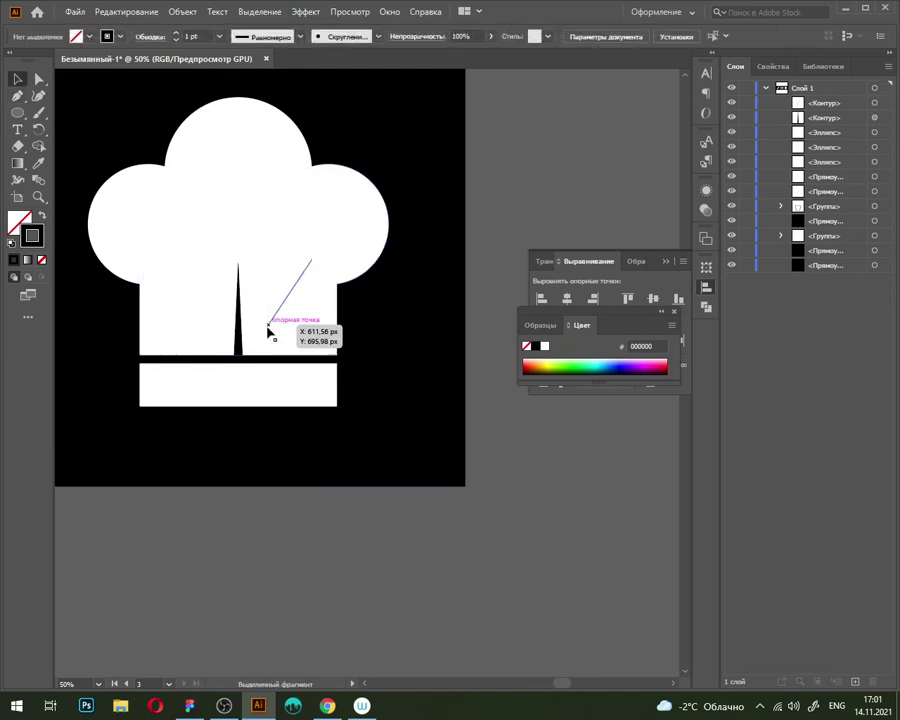
click(307, 285)
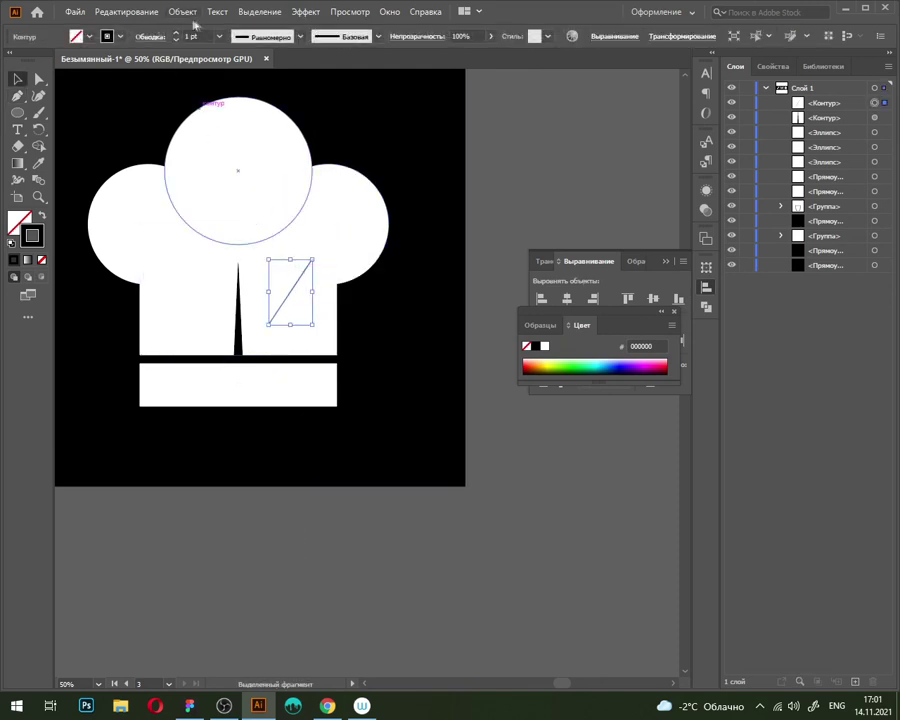
Step: Thicken and taper the diagonal line, then delete it
click(176, 33)
click(176, 33)
click(176, 33)
click(301, 38)
click(252, 145)
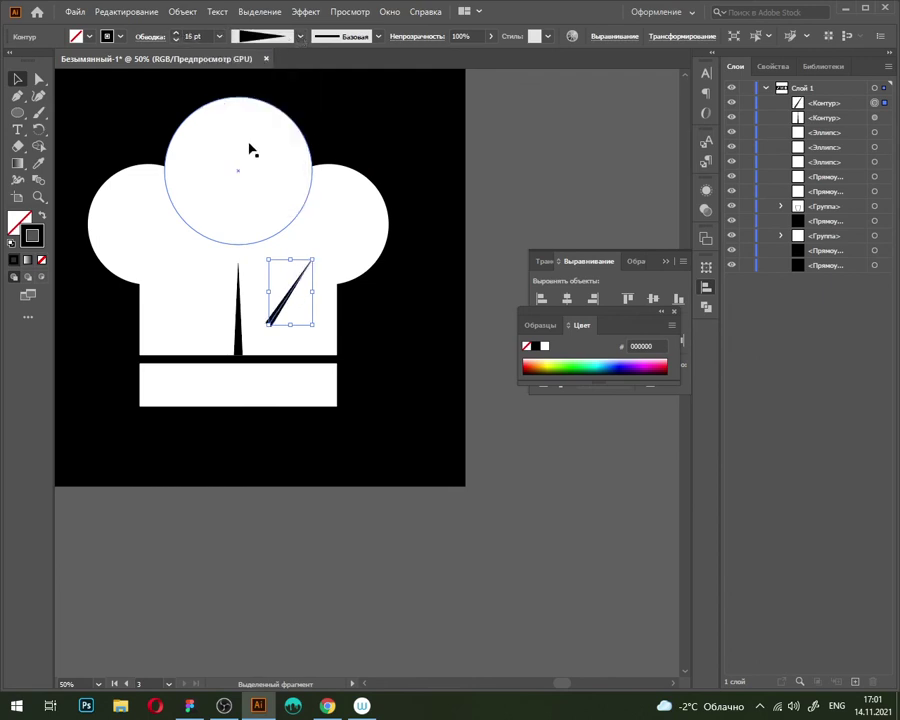
click(360, 540)
click(282, 298)
key(Delete)
Step: Select the tapered pleat, check the Instagram reference, and drag a copy rightward
click(240, 345)
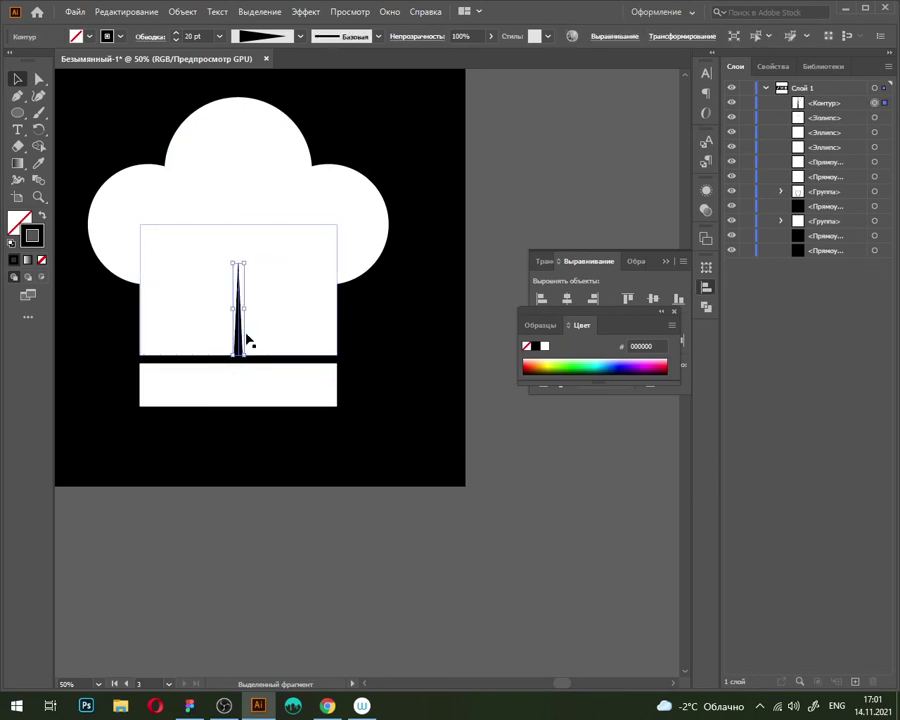
click(327, 706)
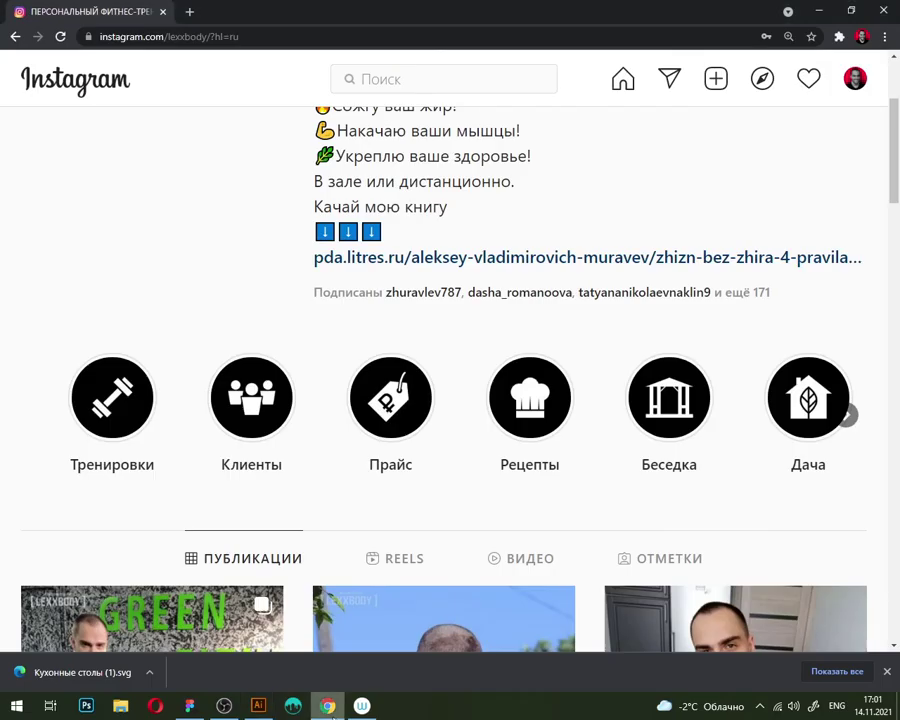
click(258, 706)
drag(240, 348, 296, 354)
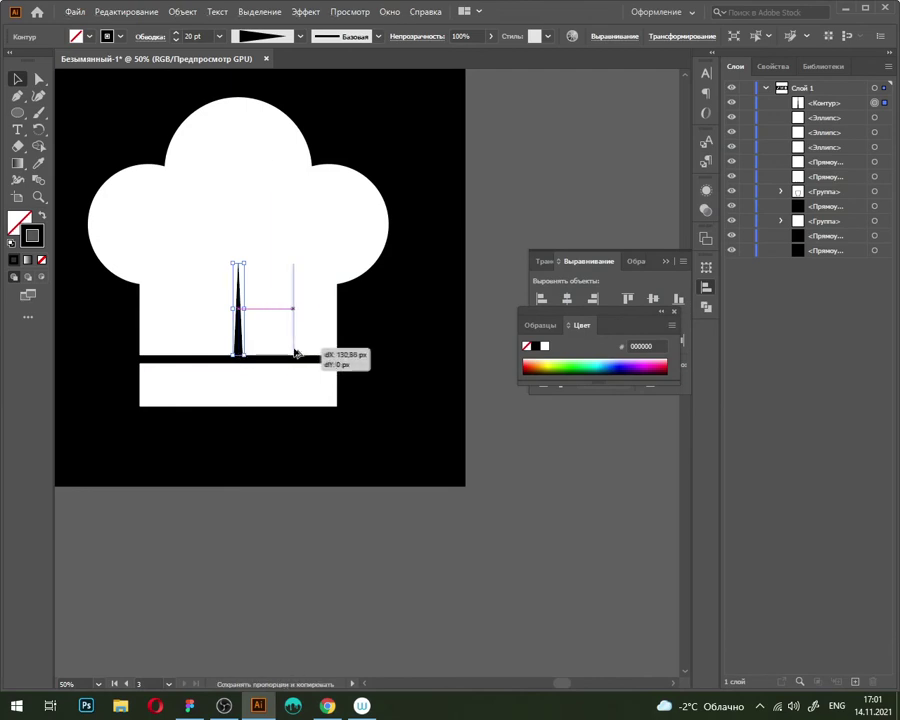
Step: Place pleat copies on the right and left sides of the hat body
drag(297, 257, 295, 290)
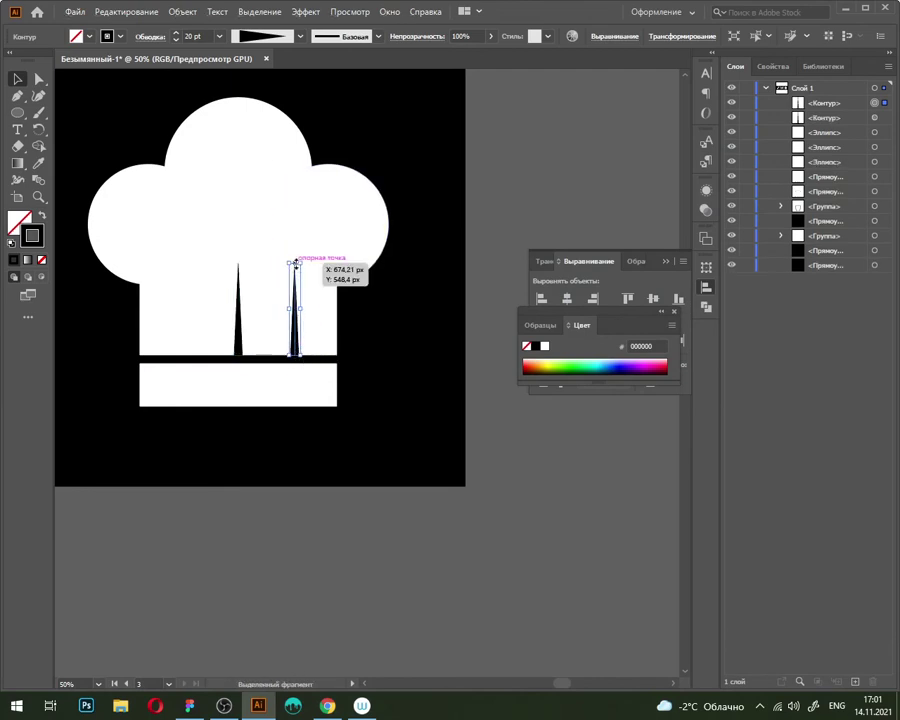
click(360, 602)
click(295, 344)
drag(296, 345, 183, 352)
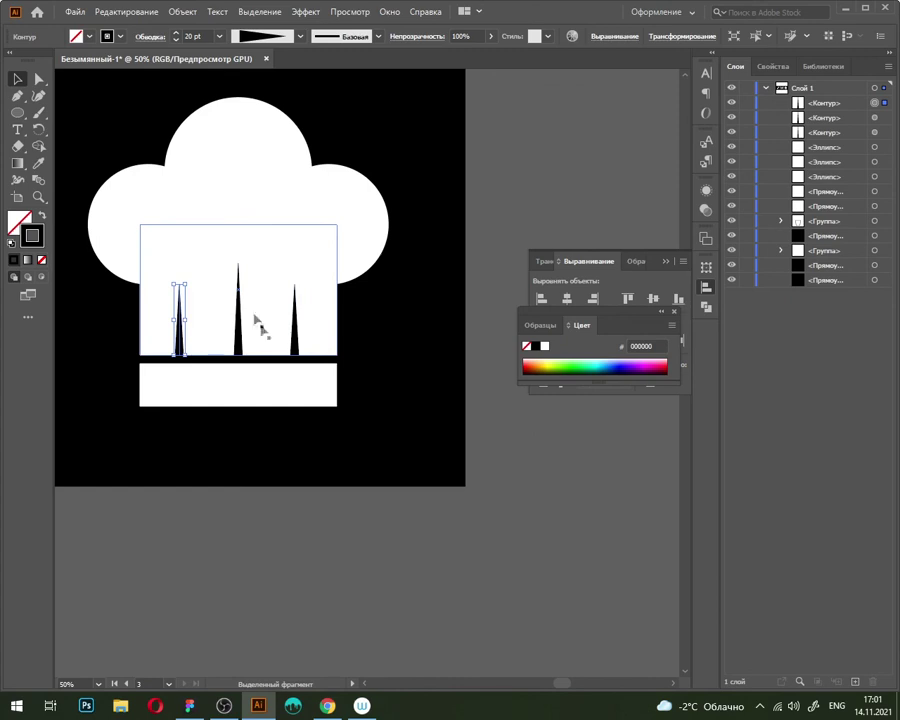
Step: Space the three pleats evenly, aligning them to the middle pleat as key object
shift+click(296, 348)
key(ctrl+g)
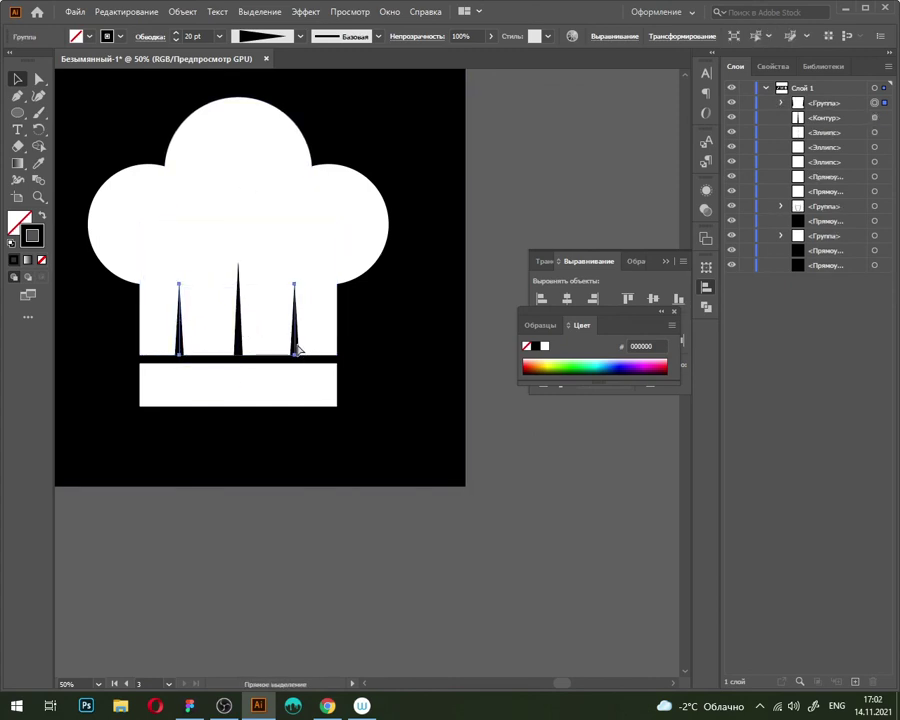
shift+click(241, 340)
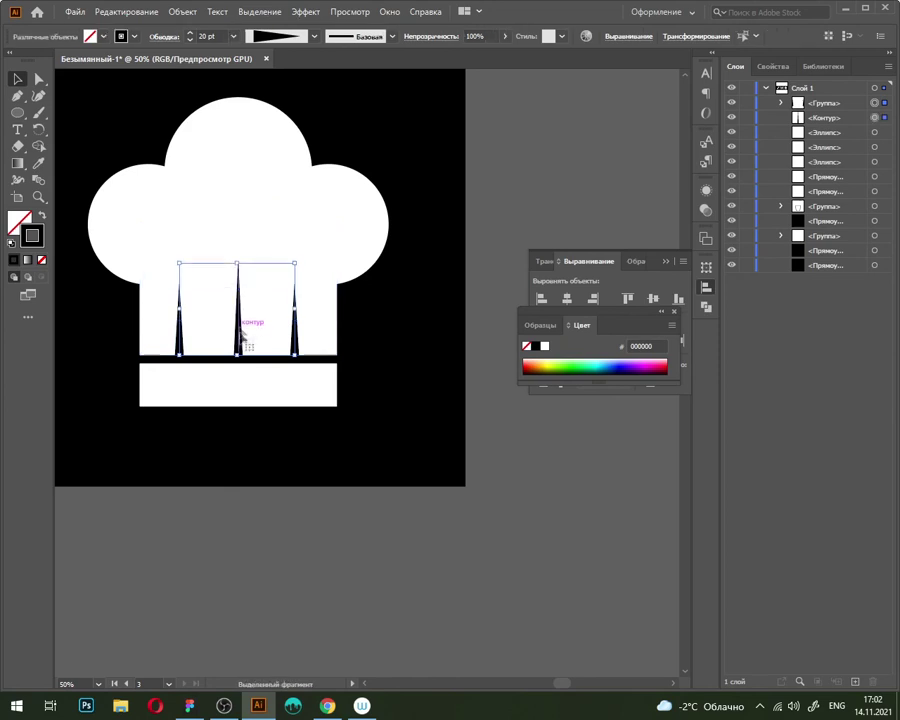
click(241, 341)
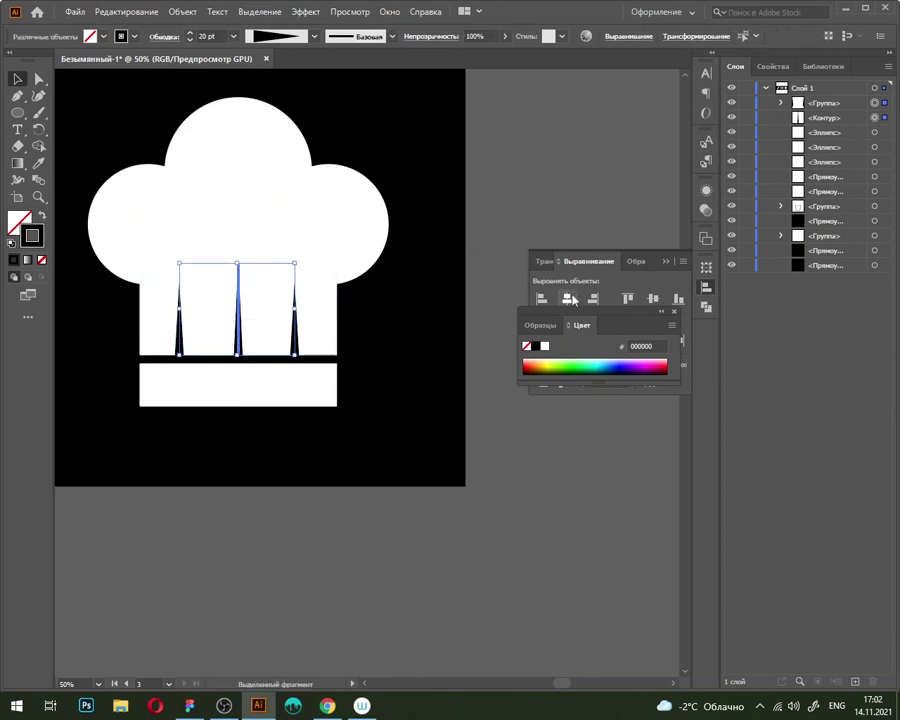
click(672, 314)
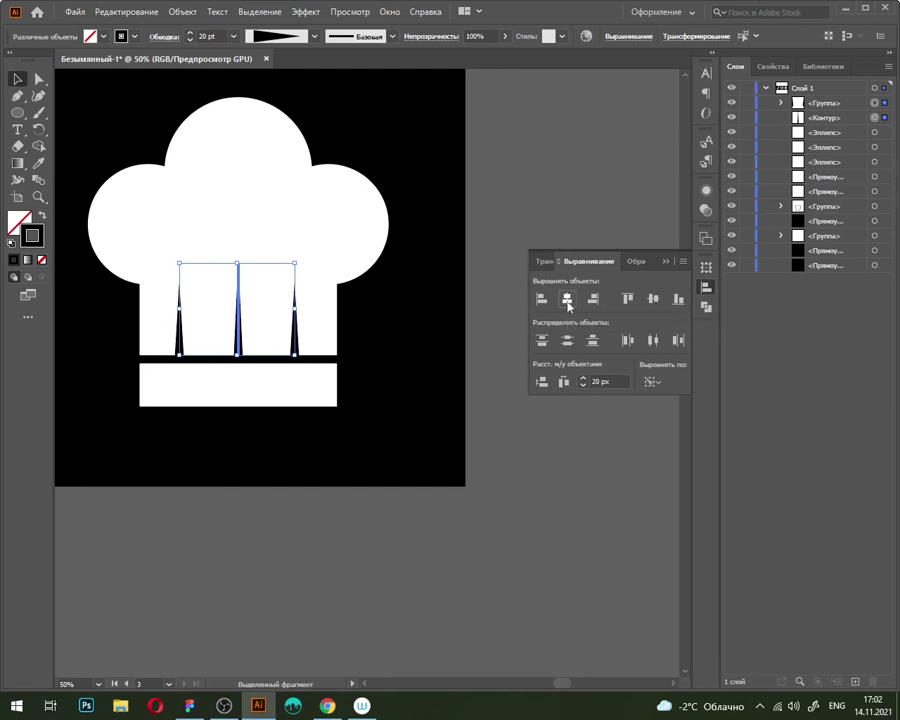
click(496, 557)
scroll(440, 291, down, 2)
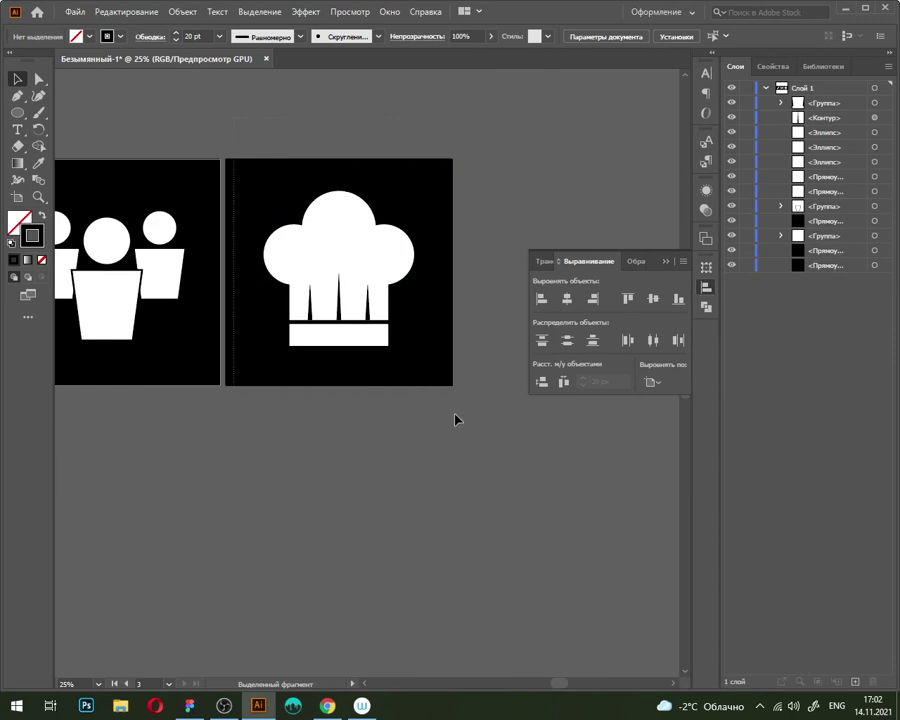
Step: Expand the chef hat's appearance and objects into plain shapes
drag(458, 418, 424, 321)
click(191, 17)
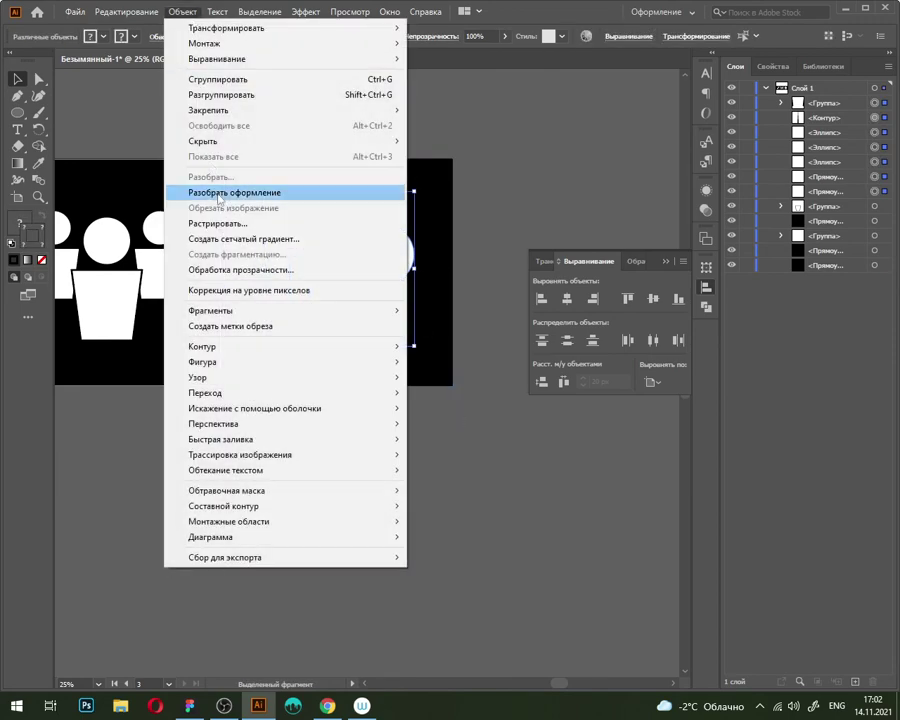
click(221, 193)
click(182, 11)
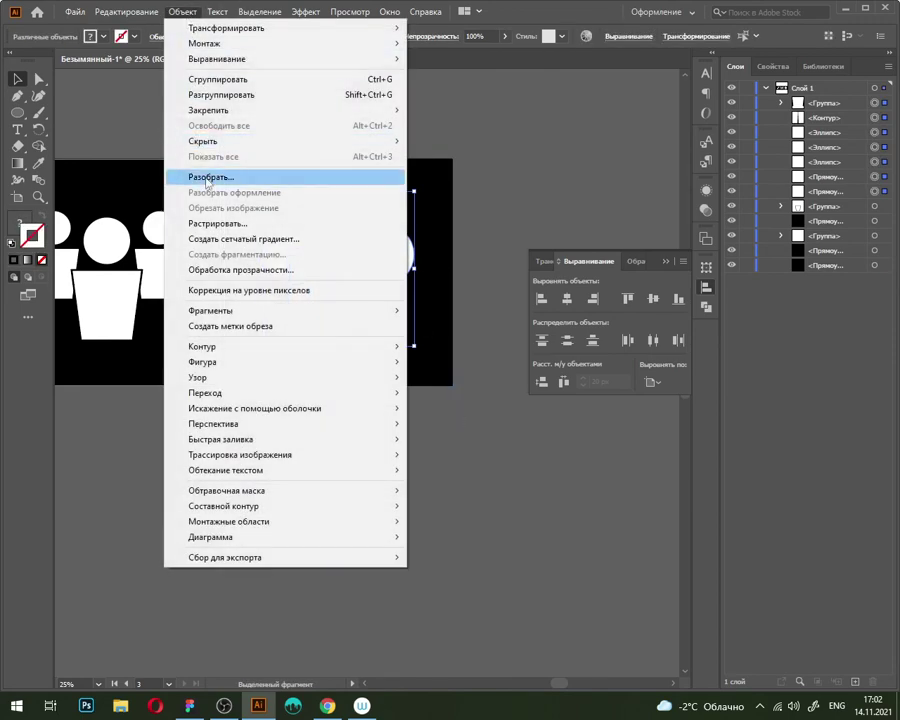
click(176, 178)
click(479, 470)
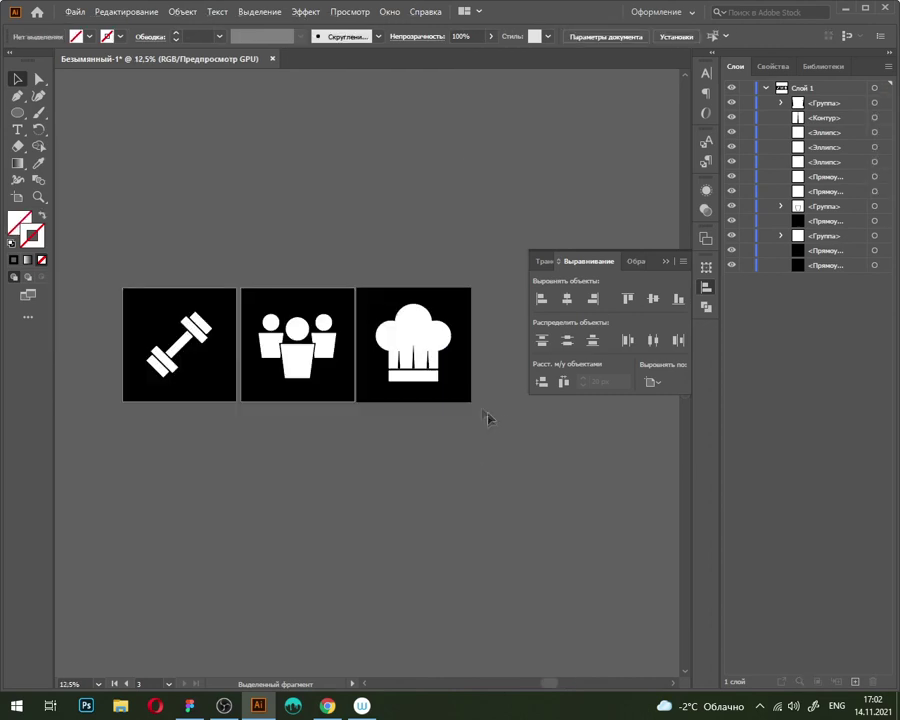
Step: Group the chef hat parts and shrink the group slightly around its centre
drag(308, 162, 458, 386)
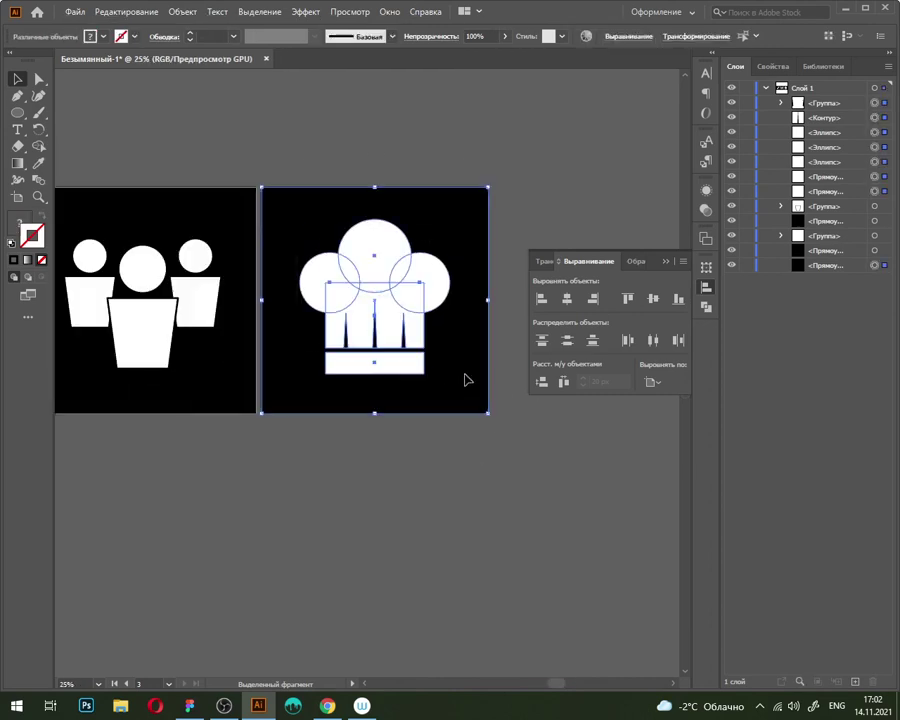
key(ctrl+g)
drag(452, 221, 443, 229)
click(427, 462)
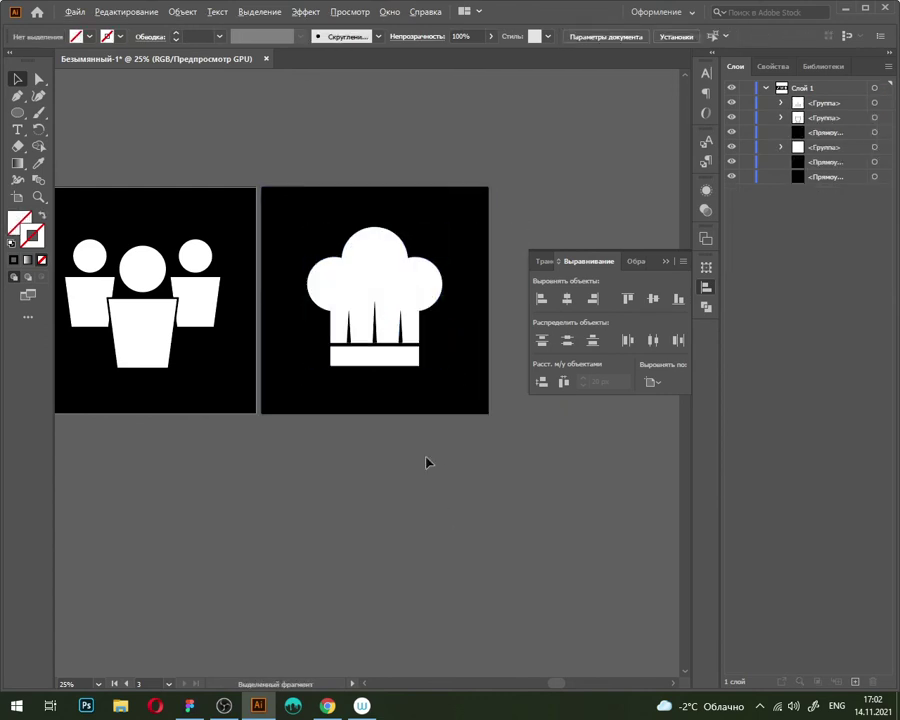
Step: Centre the hat in its black square and bring all three icons into view
scroll(427, 462, down, 3)
scroll(408, 472, up, 1)
scroll(412, 456, up, 1)
click(422, 312)
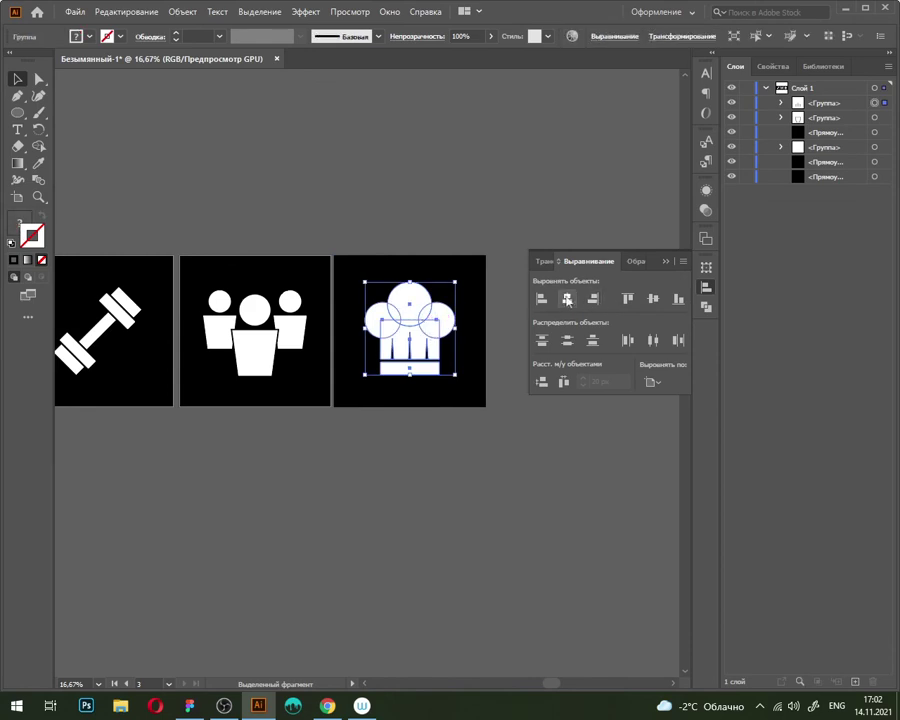
click(409, 486)
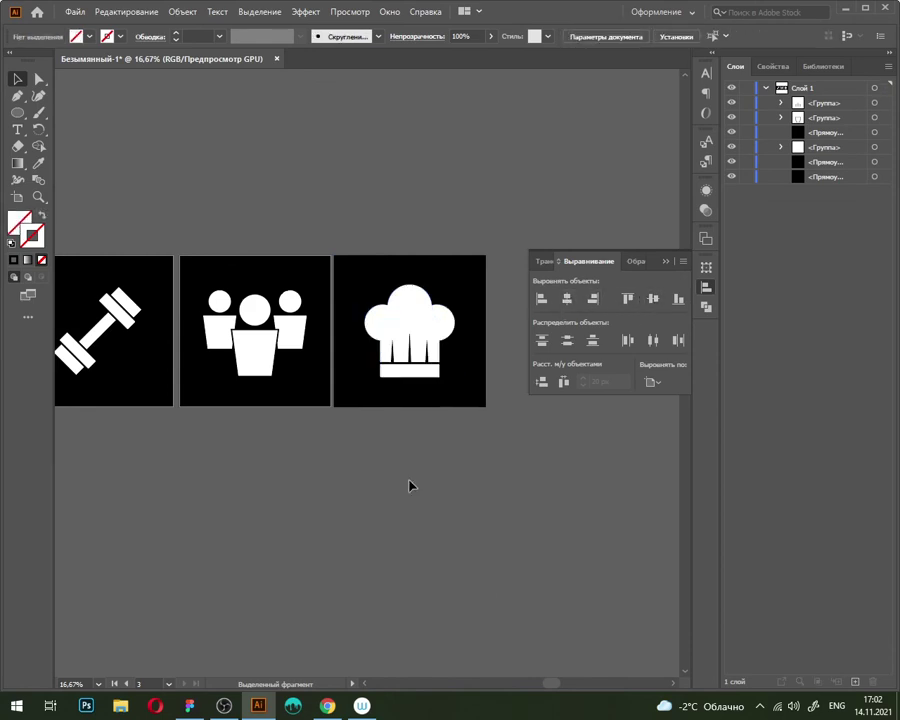
click(705, 287)
mouse_move(502, 504)
mouse_down()
mouse_move(551, 512)
mouse_move(529, 500)
mouse_up()
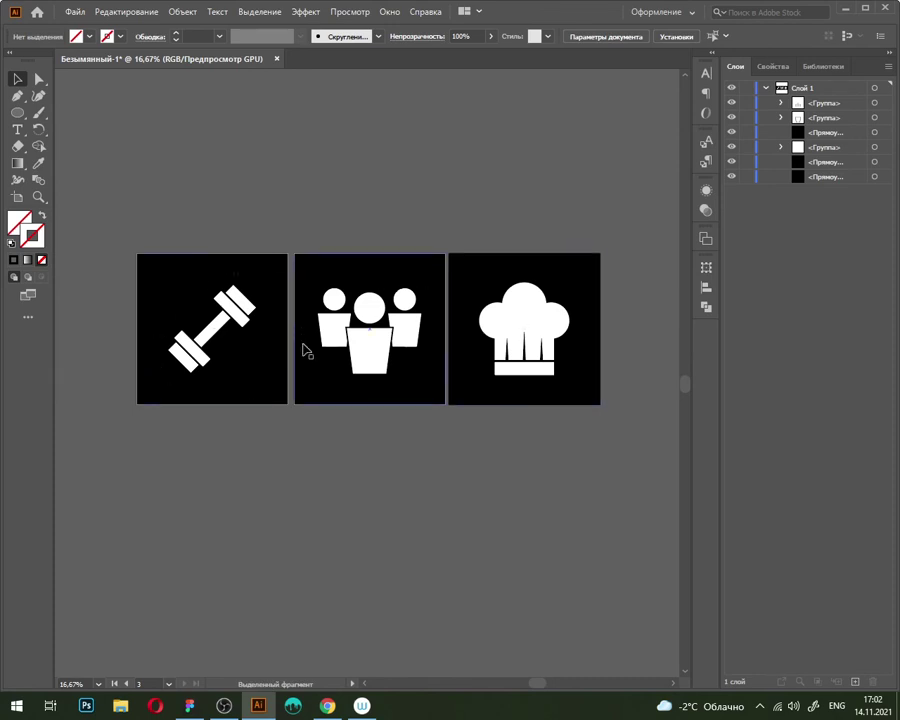
click(75, 12)
mouse_move(101, 259)
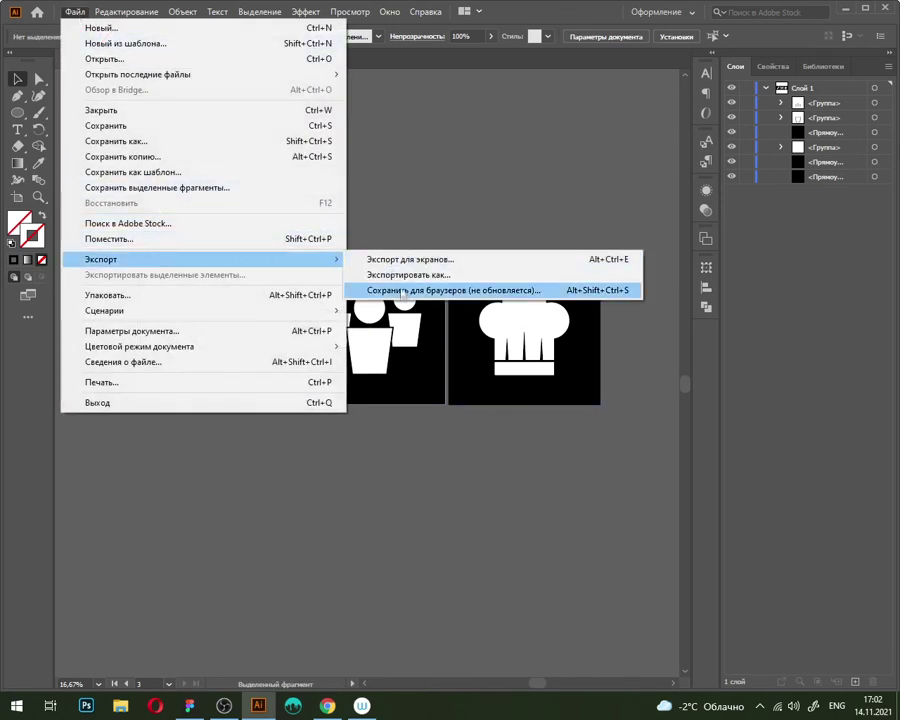
click(402, 290)
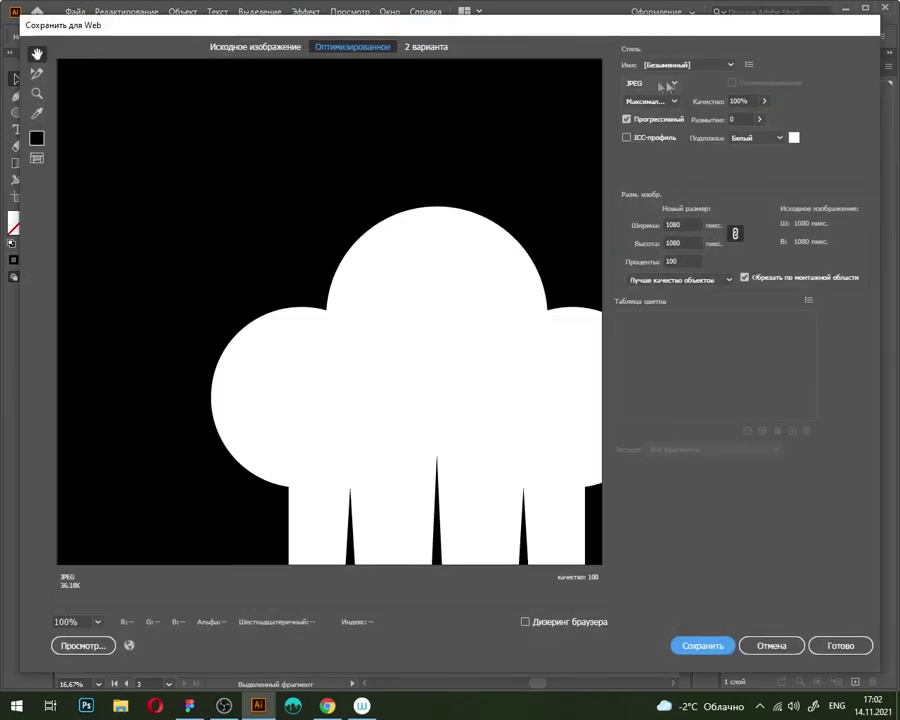
click(672, 102)
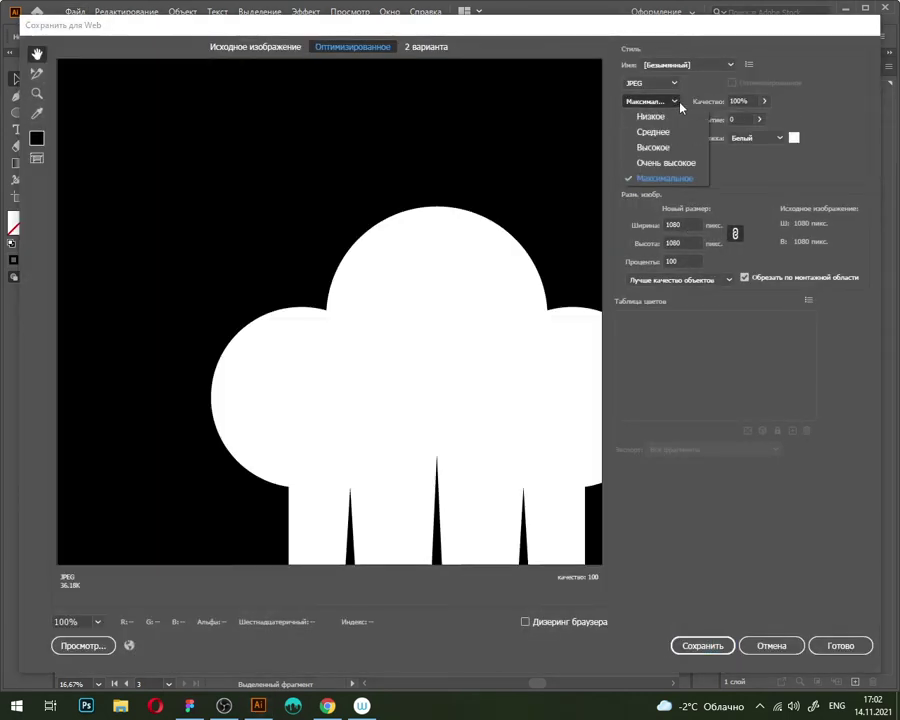
click(764, 103)
click(764, 101)
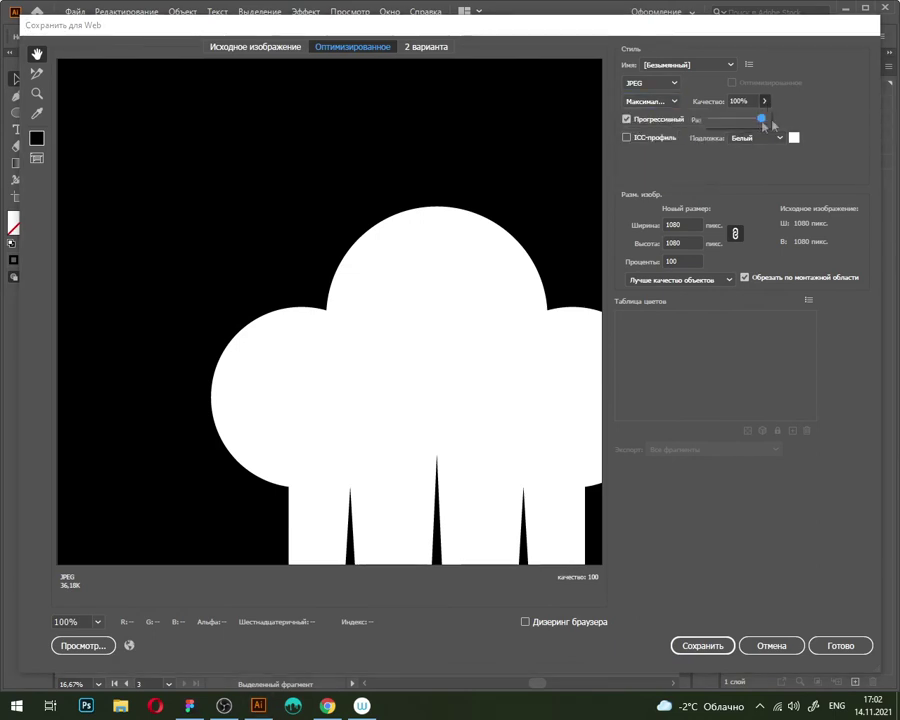
click(757, 126)
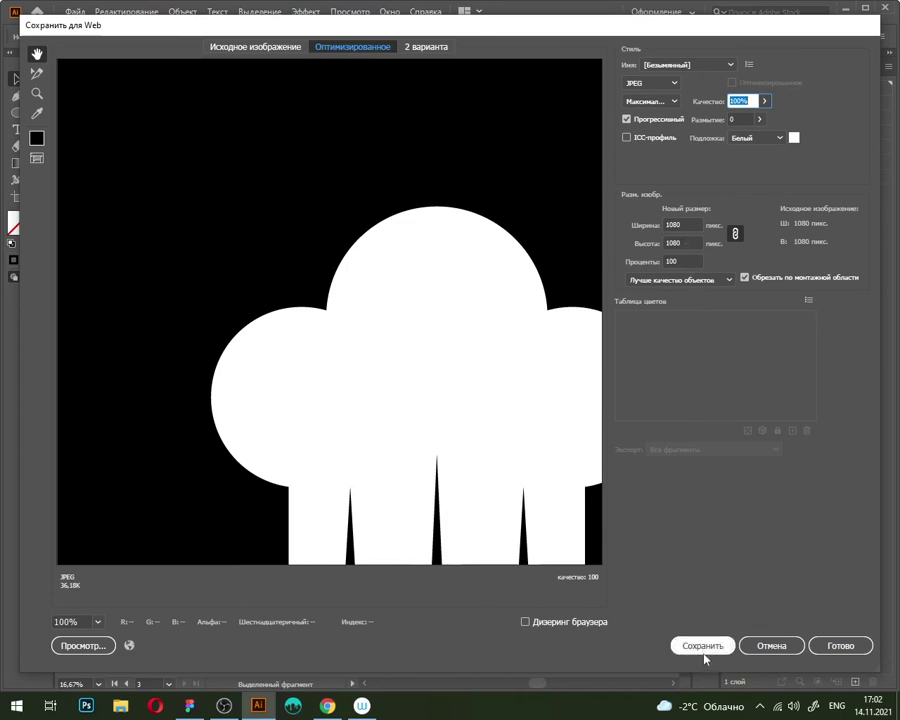
click(770, 648)
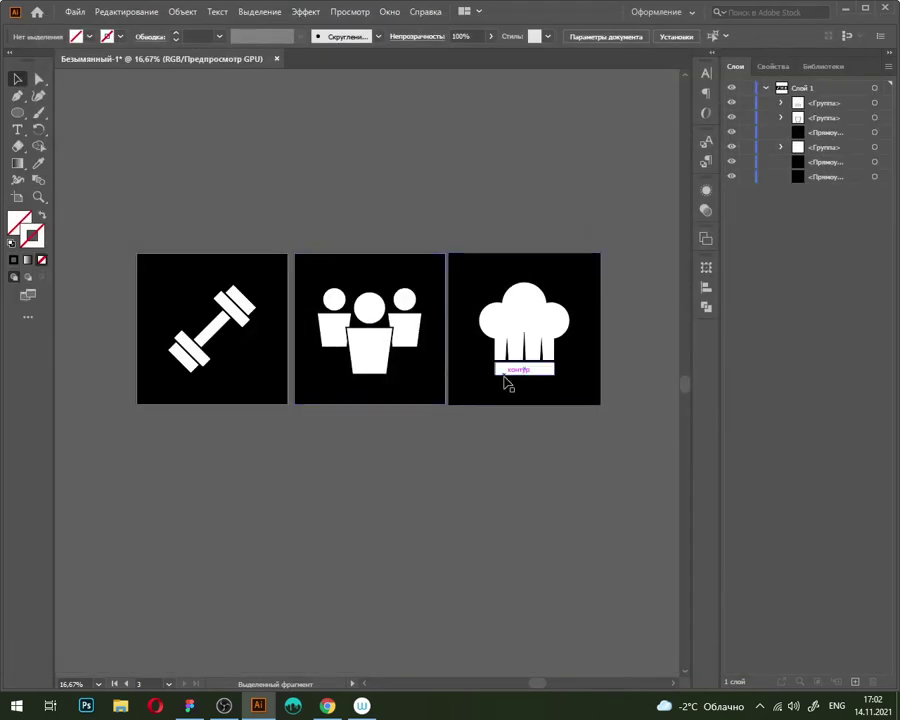
click(326, 705)
scroll(560, 283, up, 3)
scroll(560, 283, down, 2)
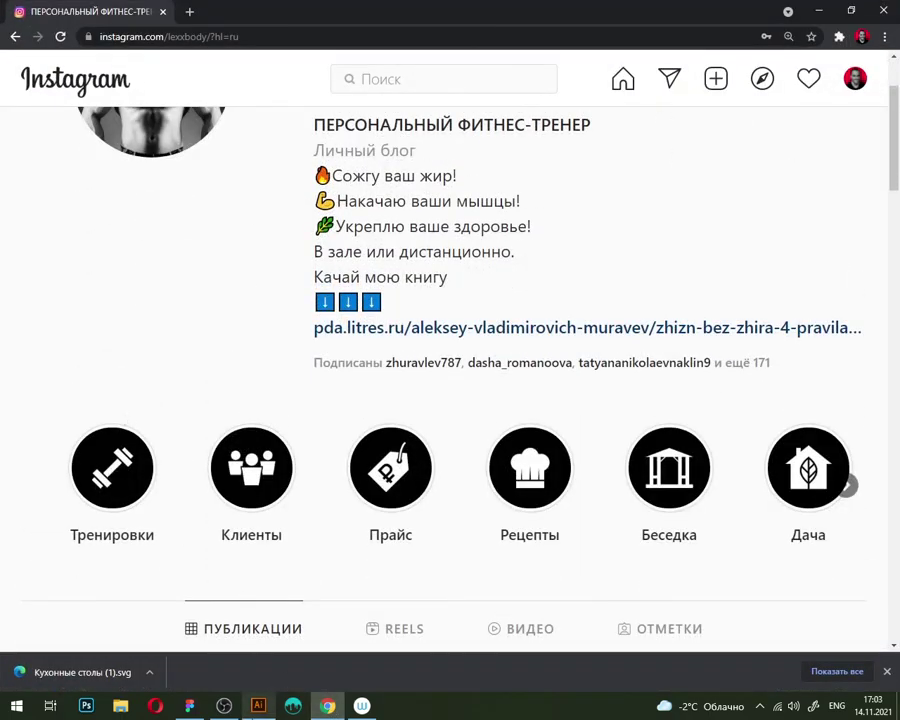
click(258, 705)
click(330, 706)
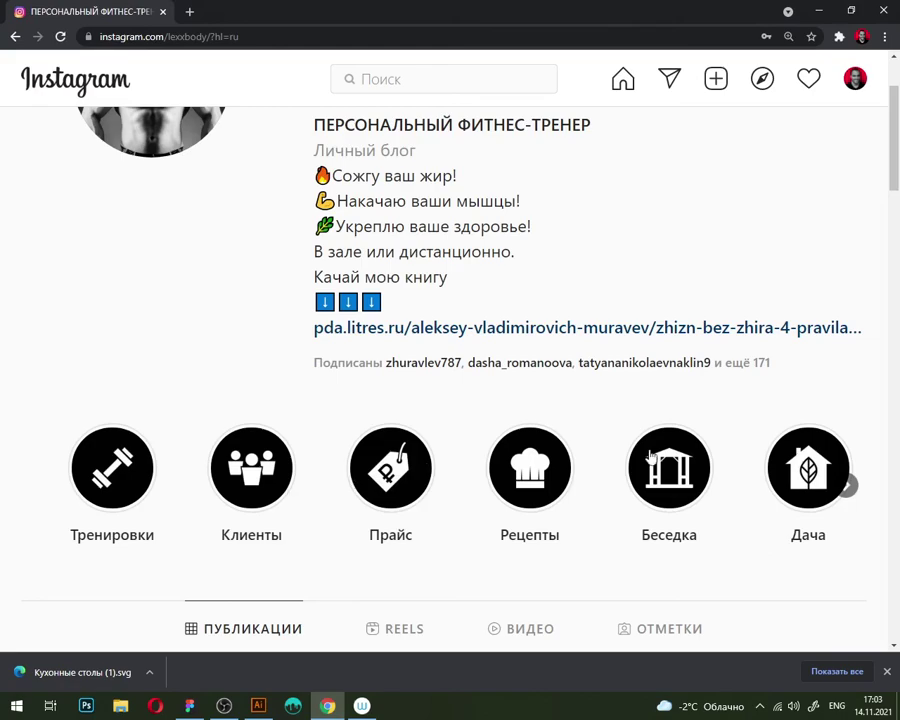
key(alt+Tab)
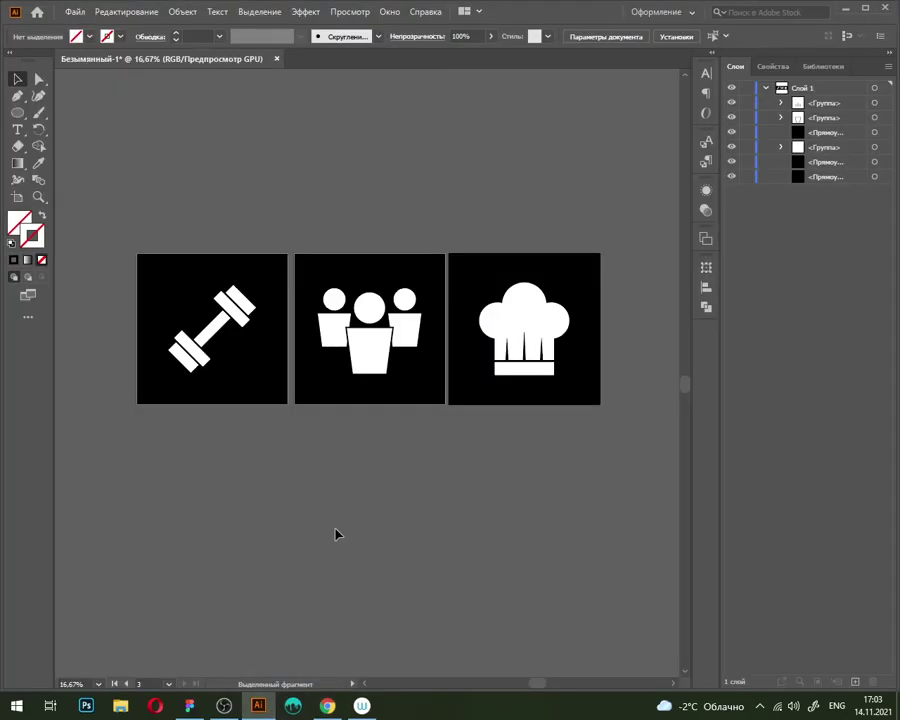
key(v)
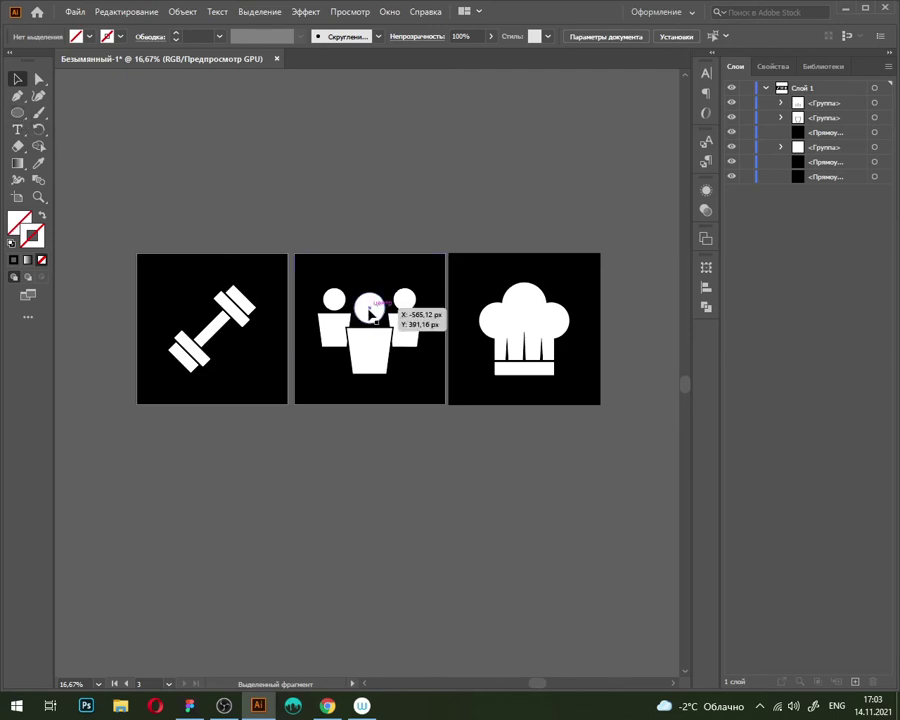